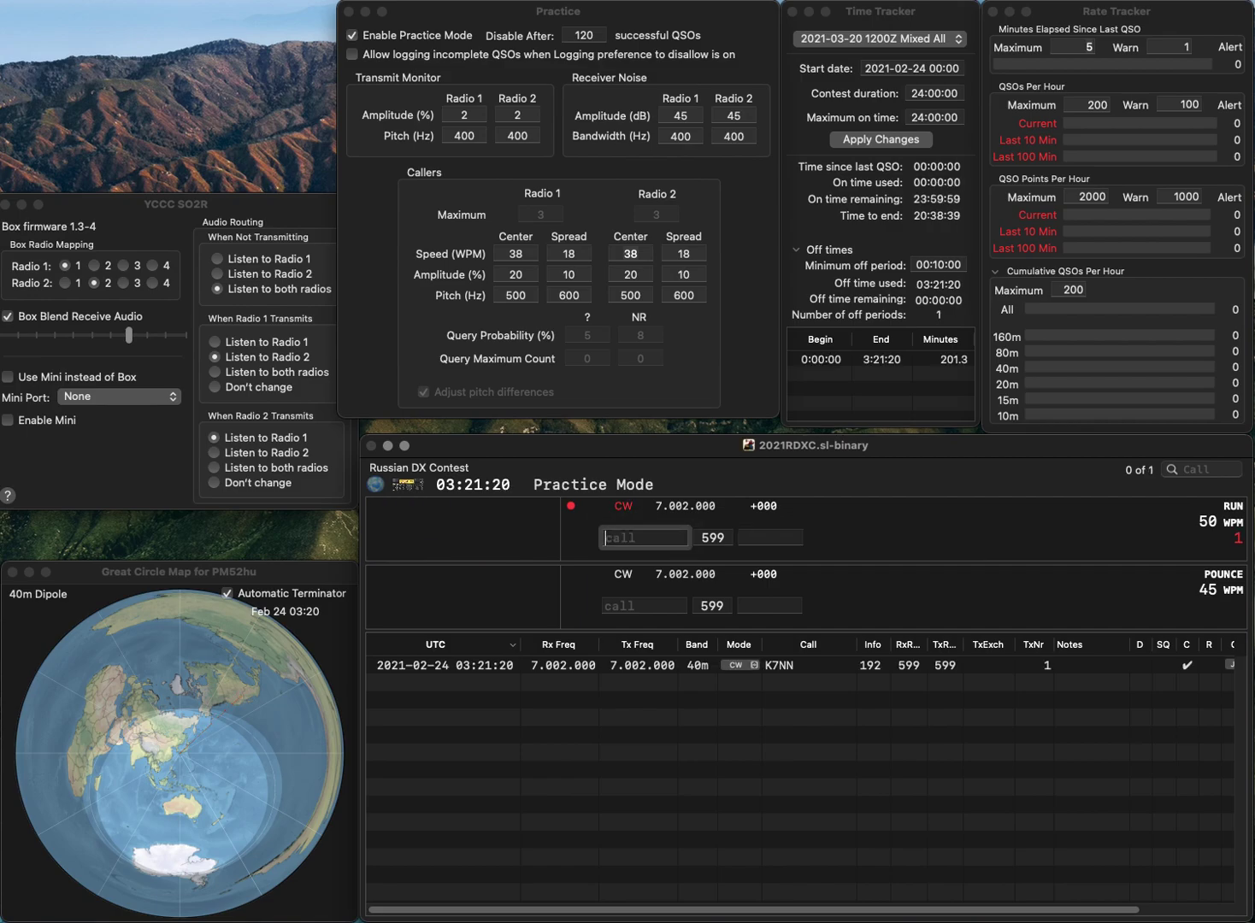
type("2")
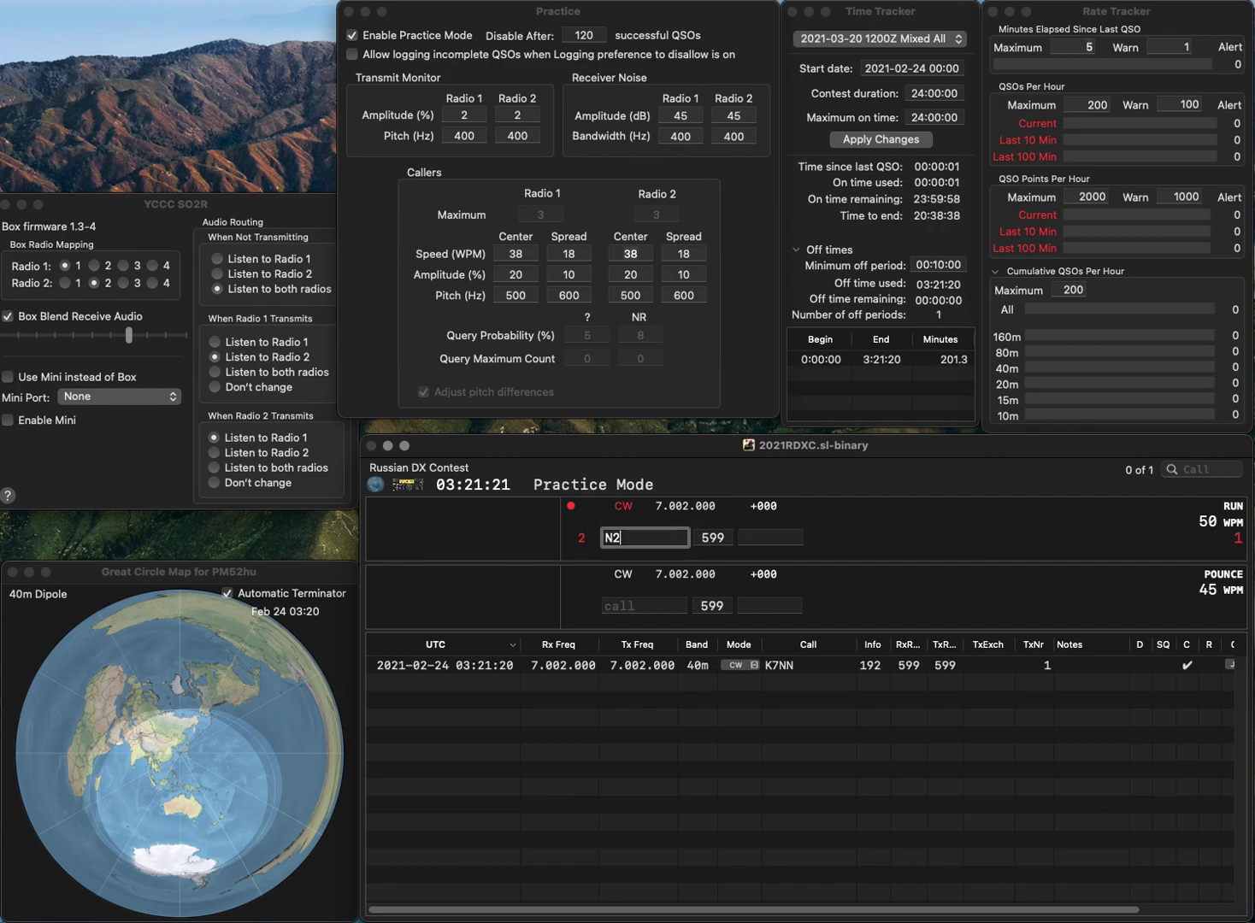
type("OG")
key("space")
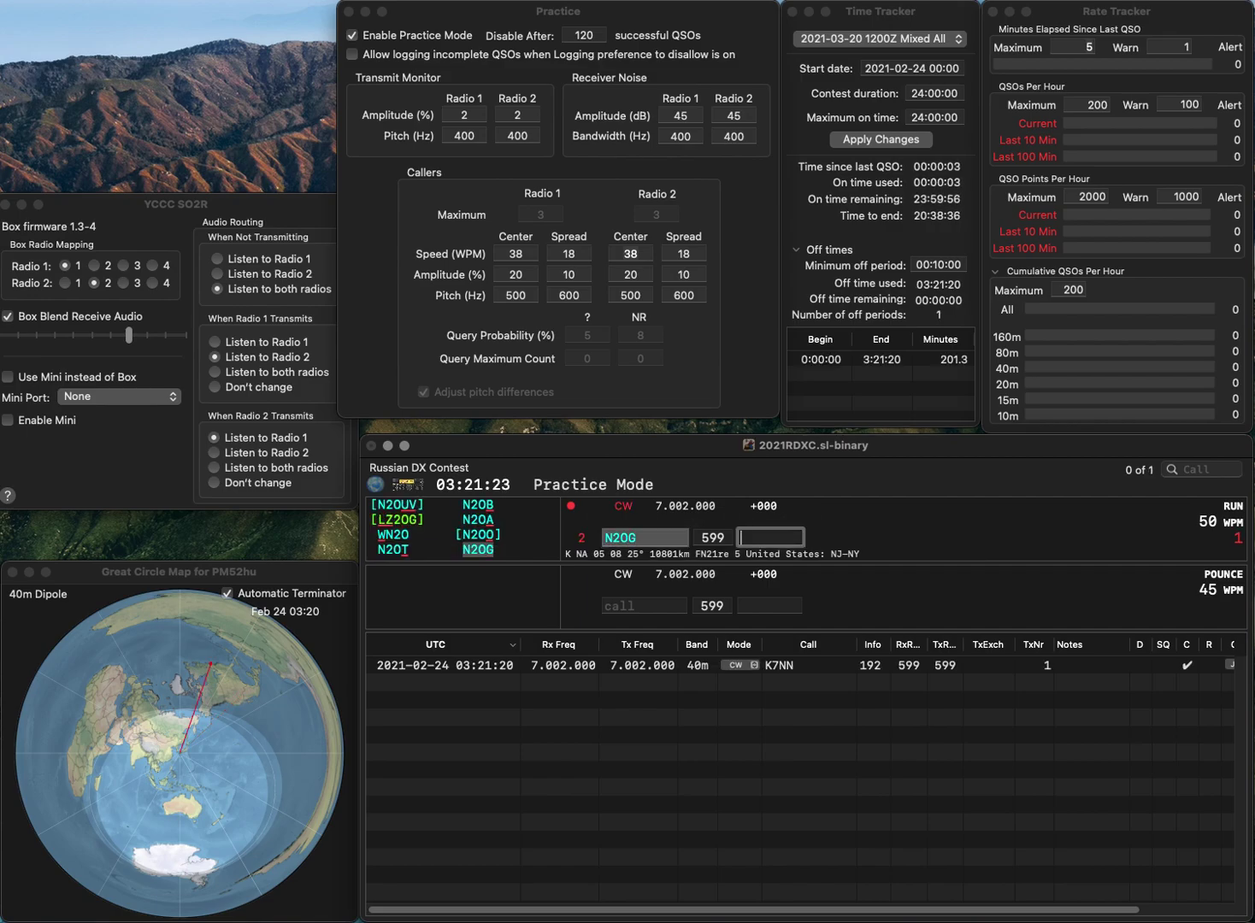
type("41")
key("Return")
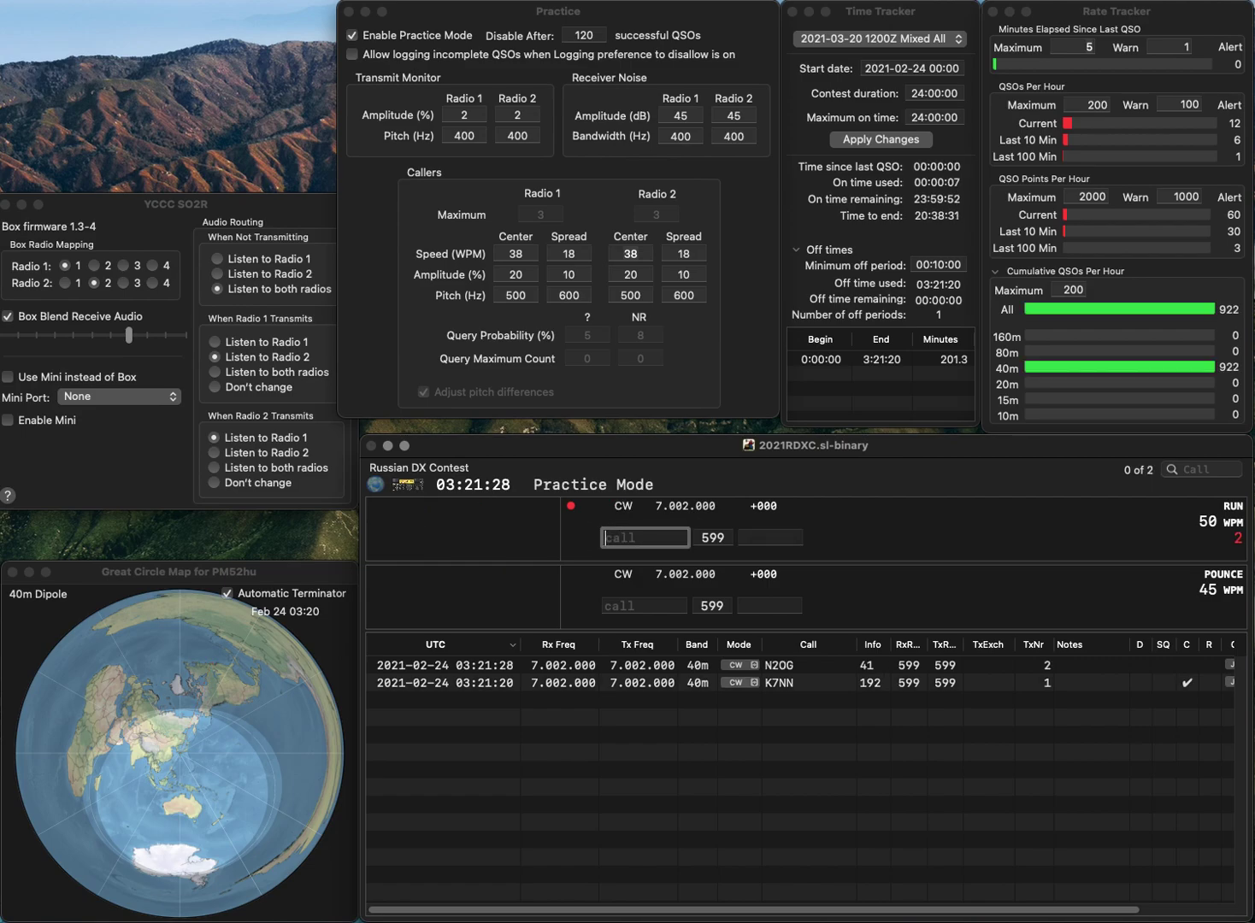
type("KD7")
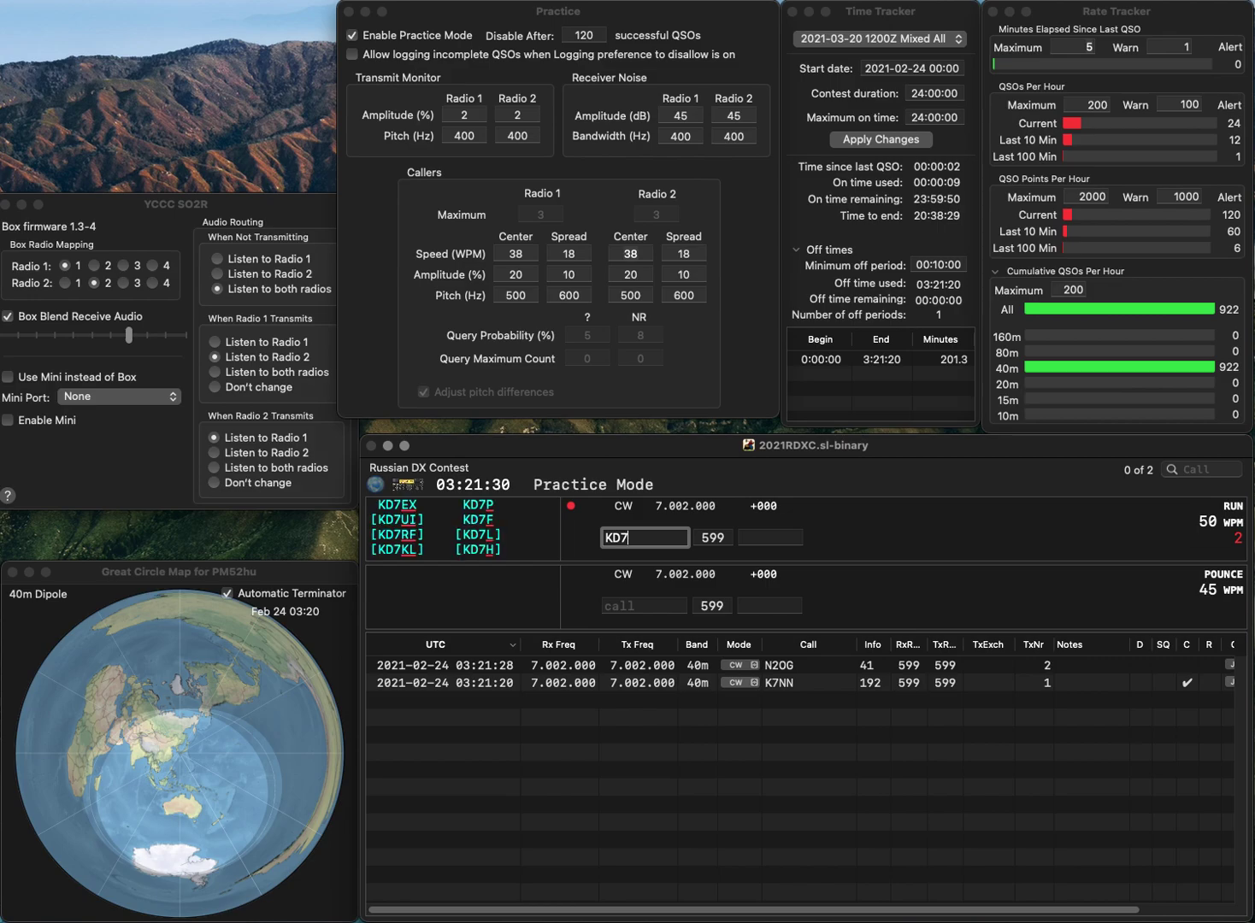
type("KL")
key("Return")
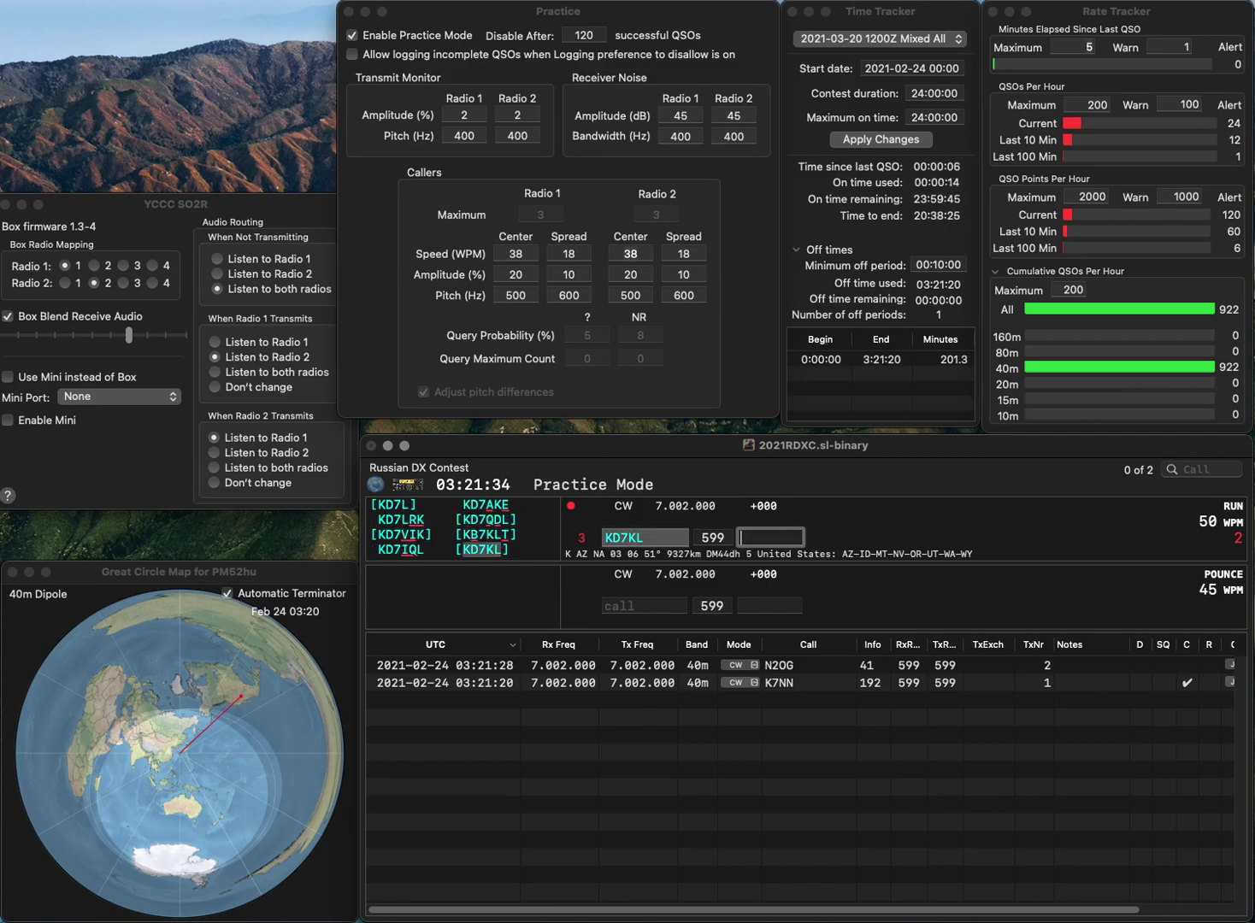
type("580")
key("Return")
type("JH")
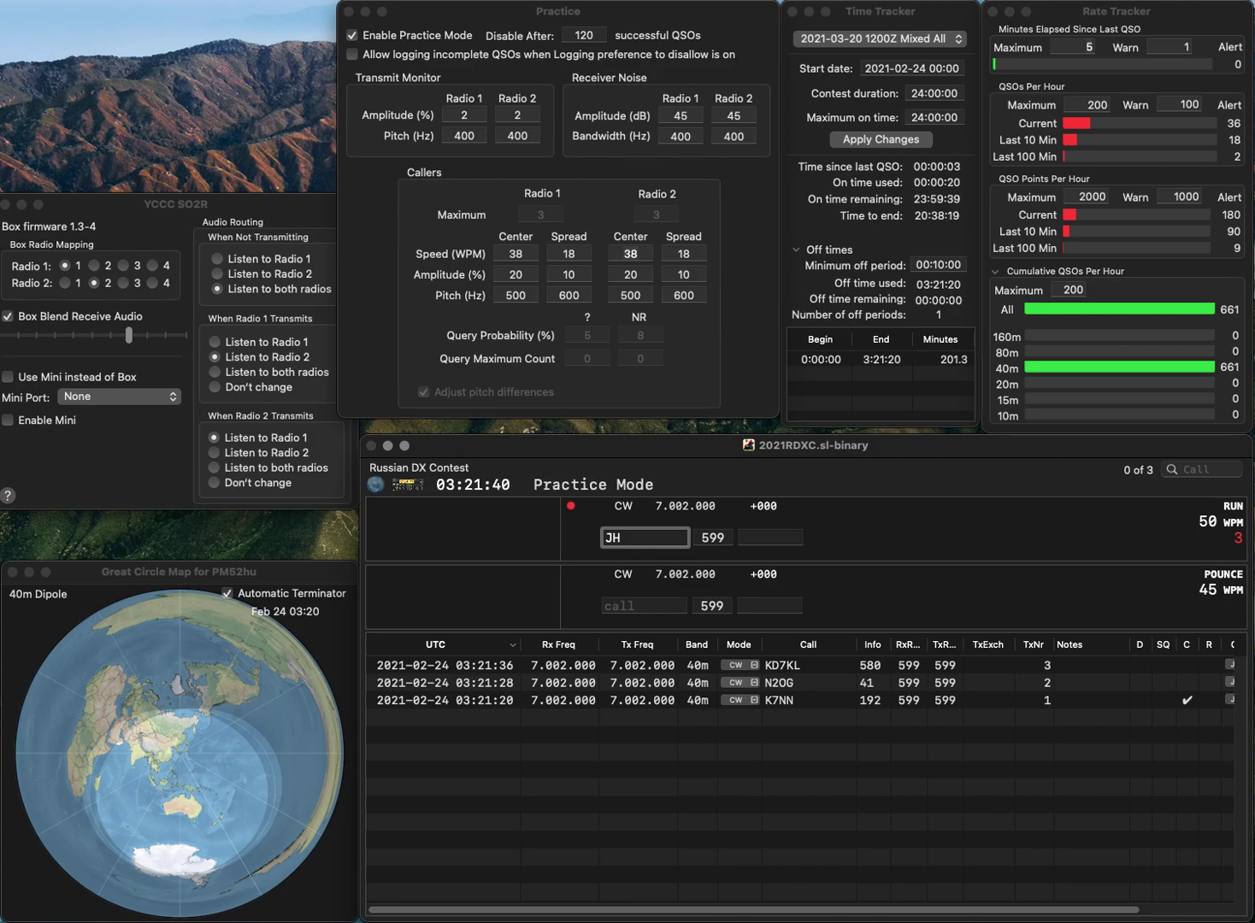
type("7O")
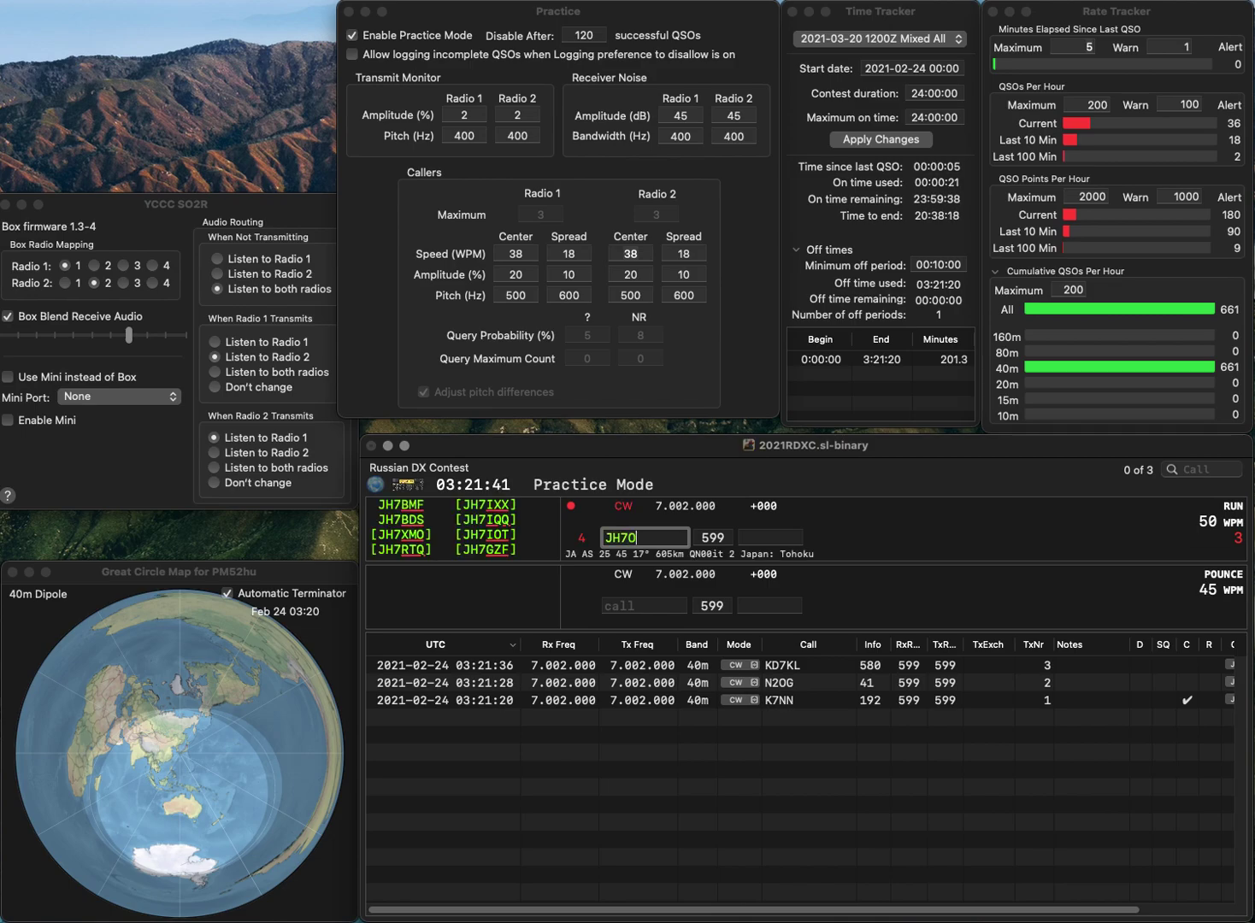
type("QXJ")
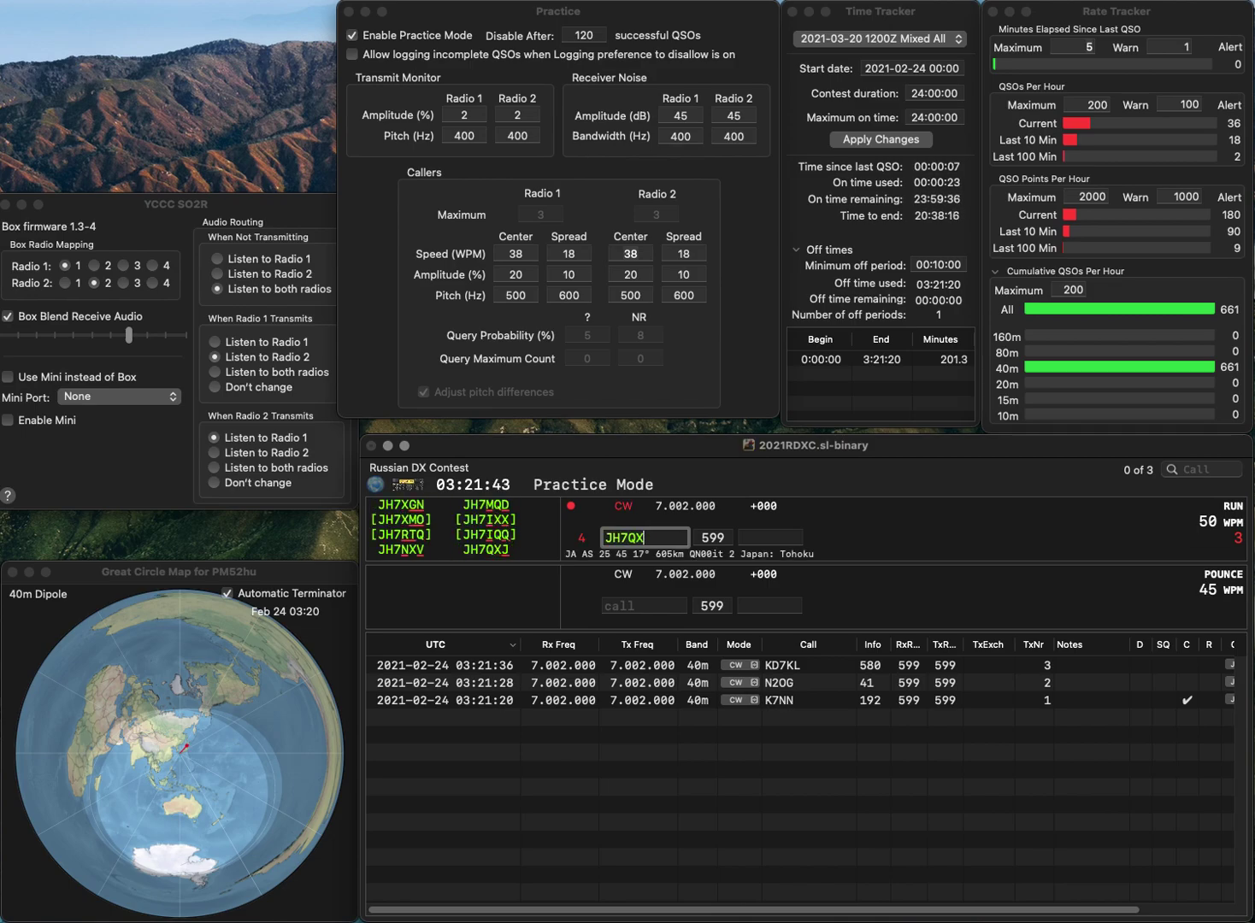
key("Return")
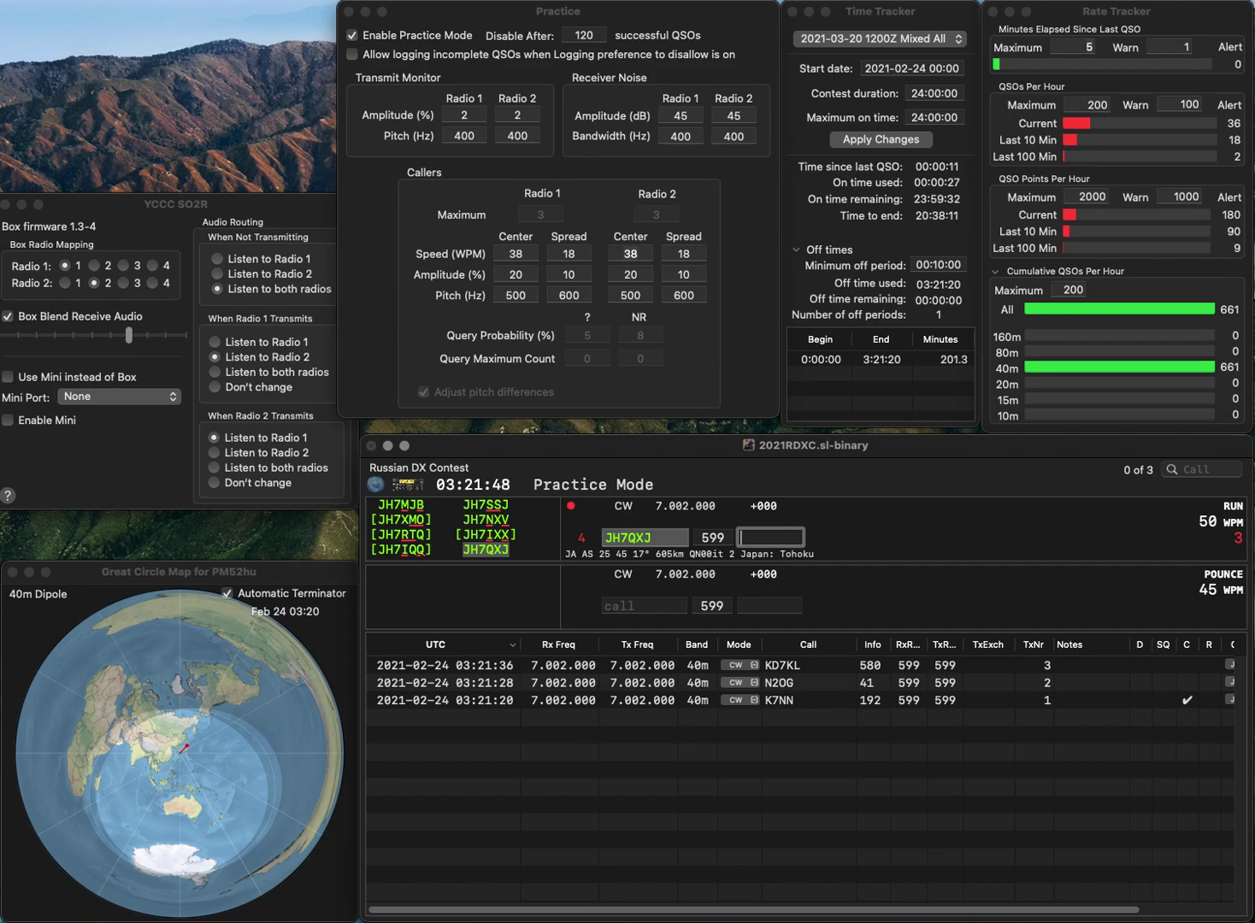
type("91")
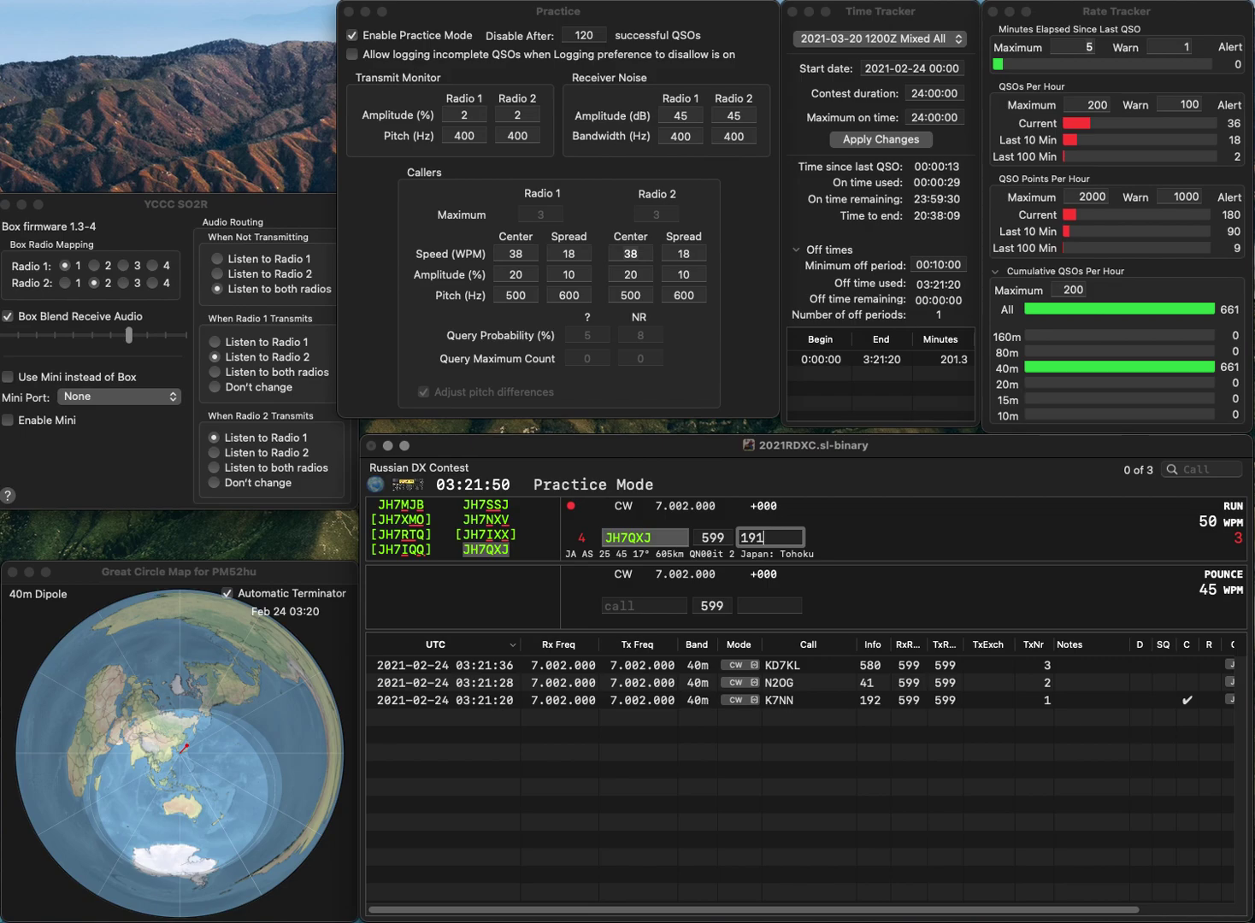
key("Return")
type("DJ3GE")
key("space")
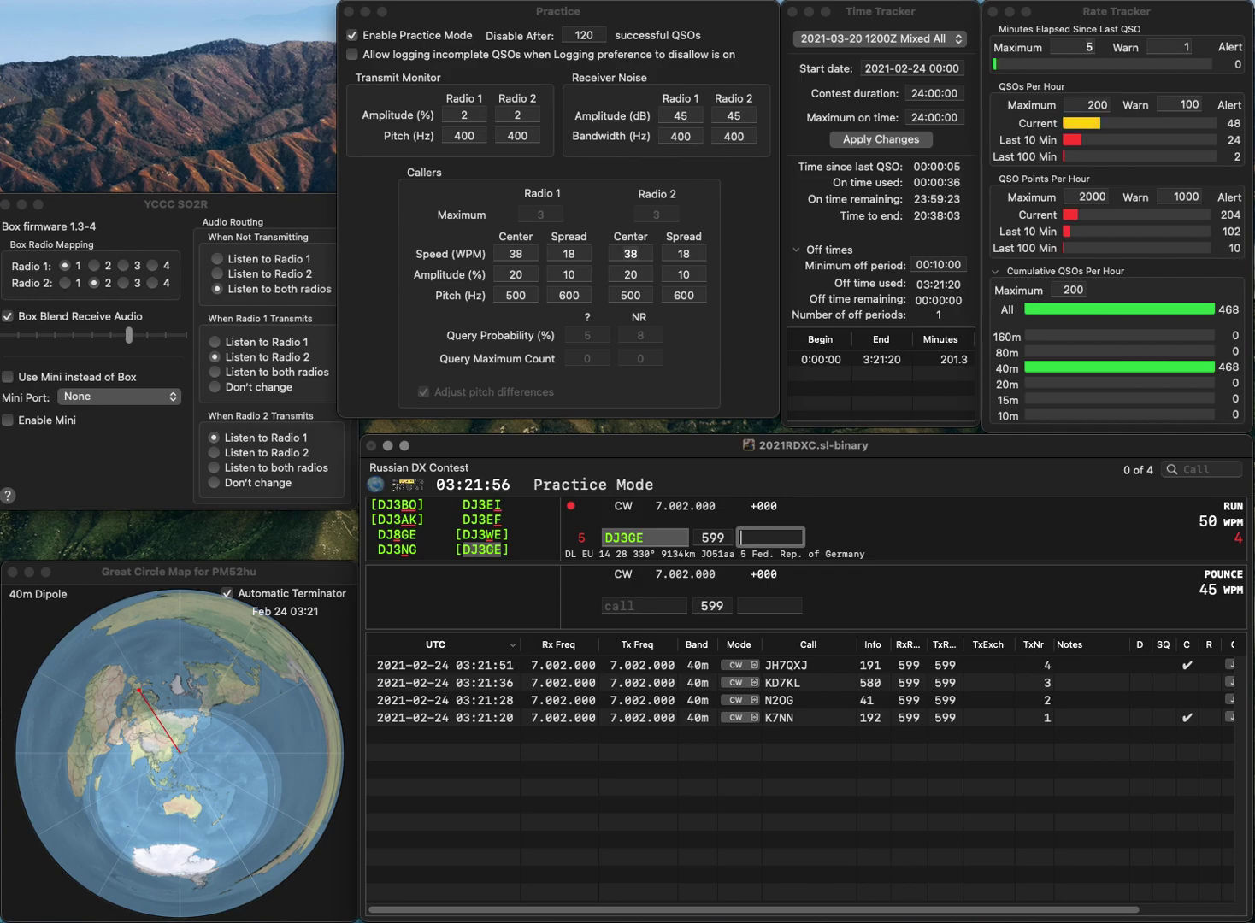
type("205")
key("Return")
Log a run-radio contact with call sign WA4Q and received exchange number 478
type("WA4Q")
key("space")
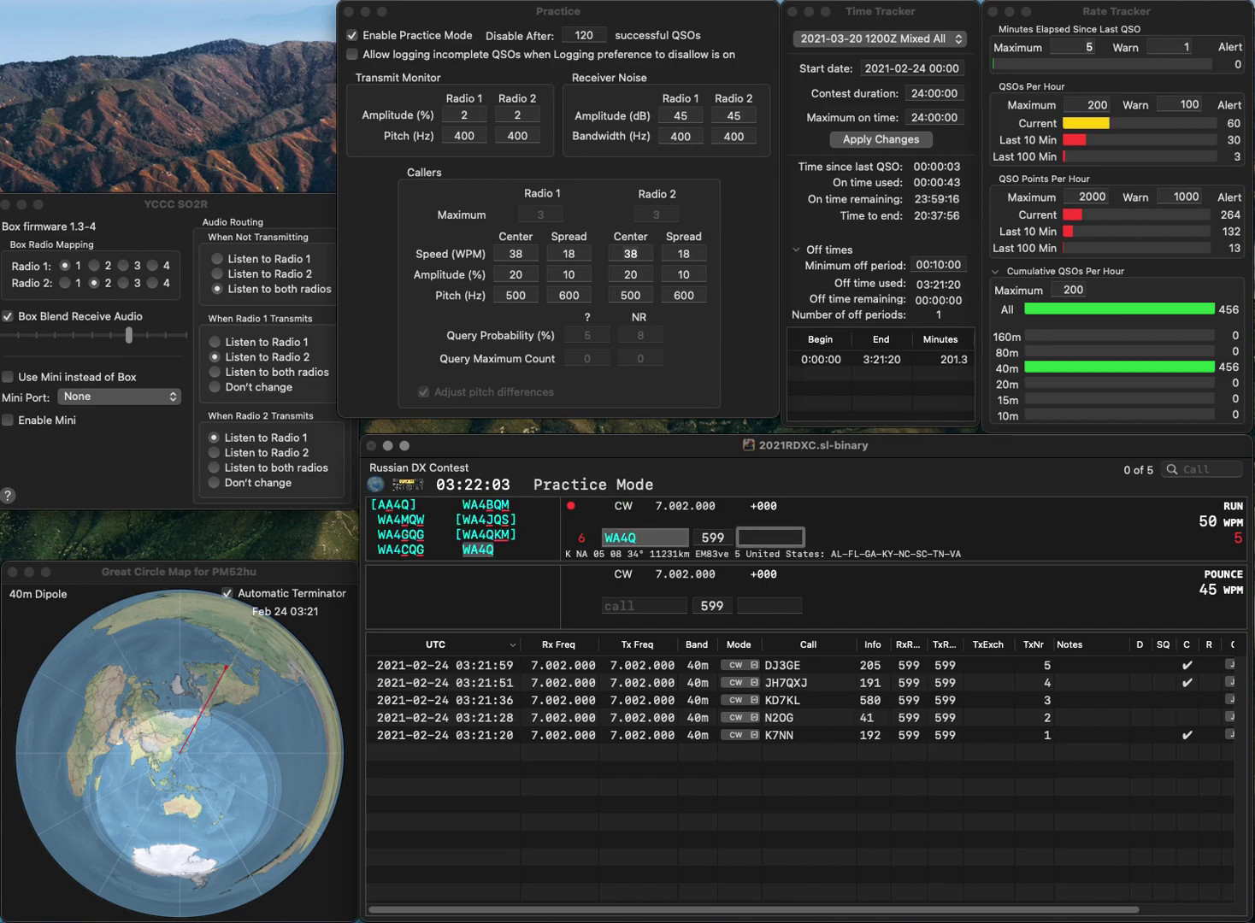
type("478")
key("Return")
type("F1RHX")
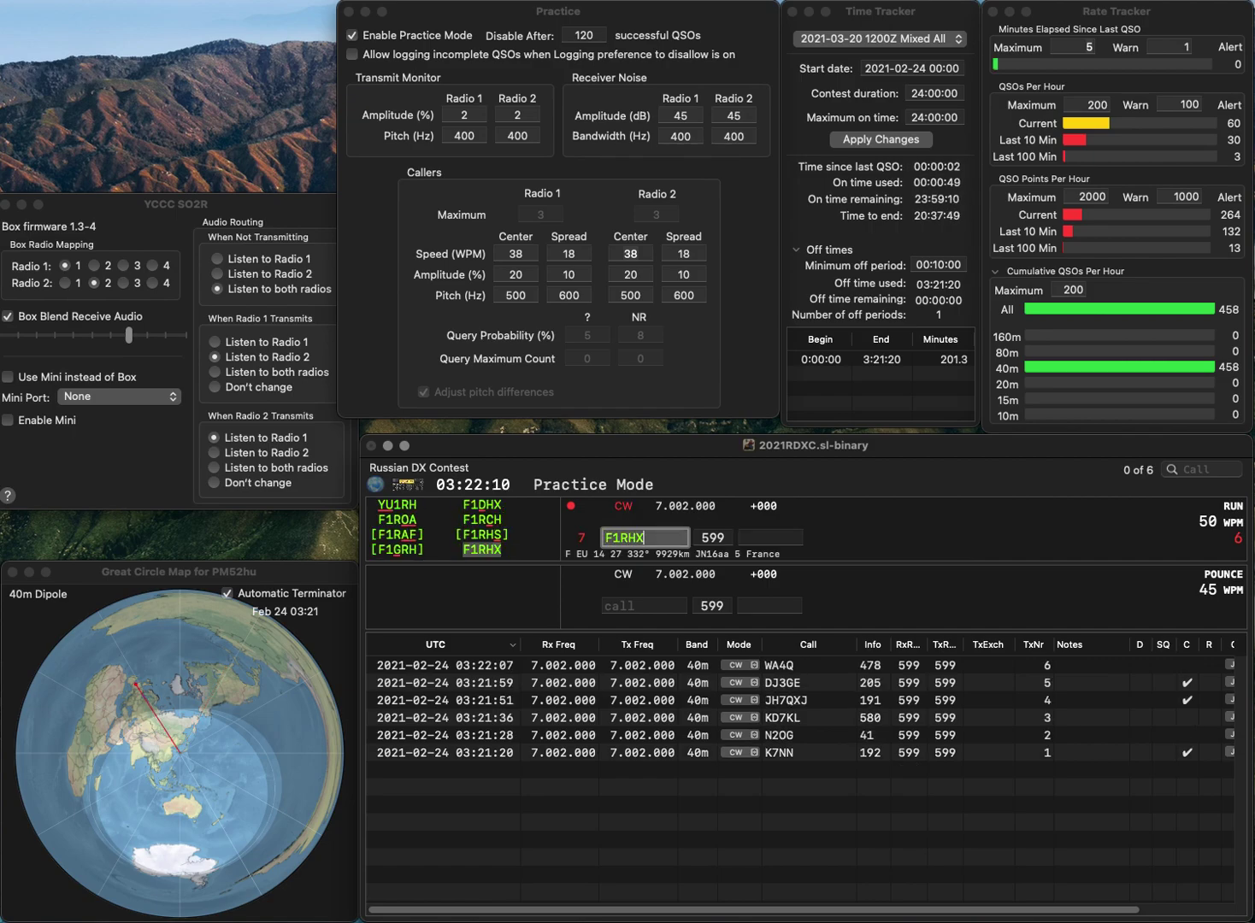
key("space")
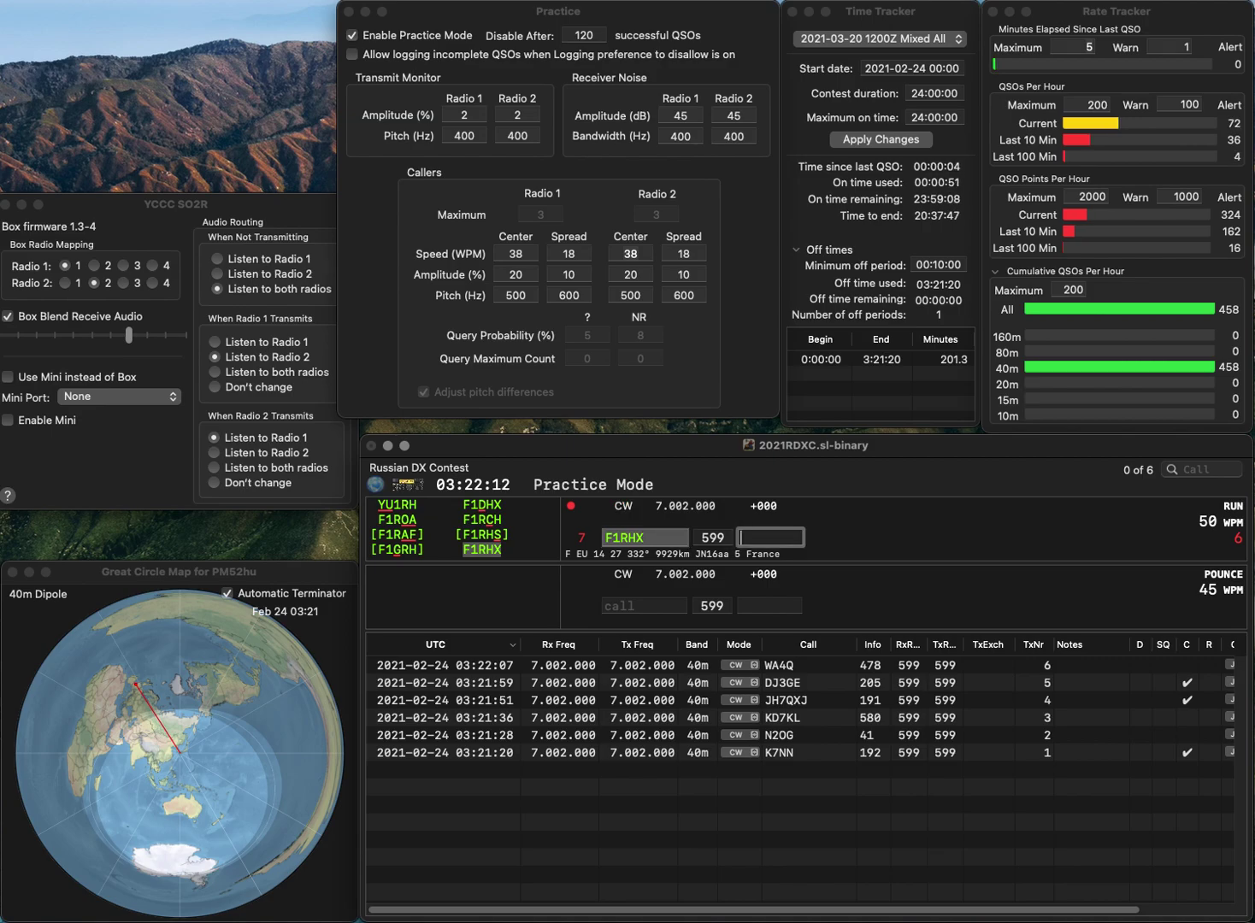
type("375")
key("Return")
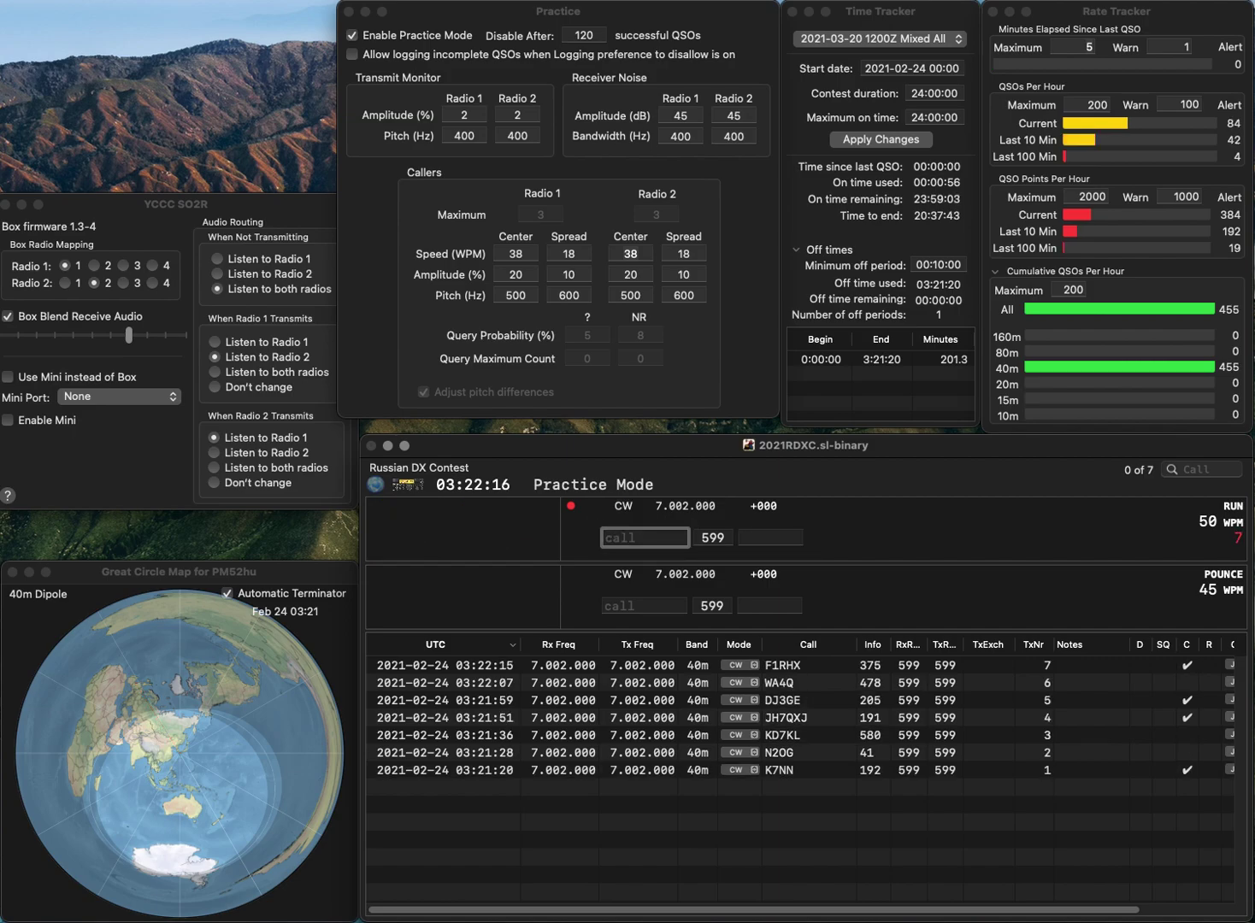
type("K5")
type("PS")
key("Return")
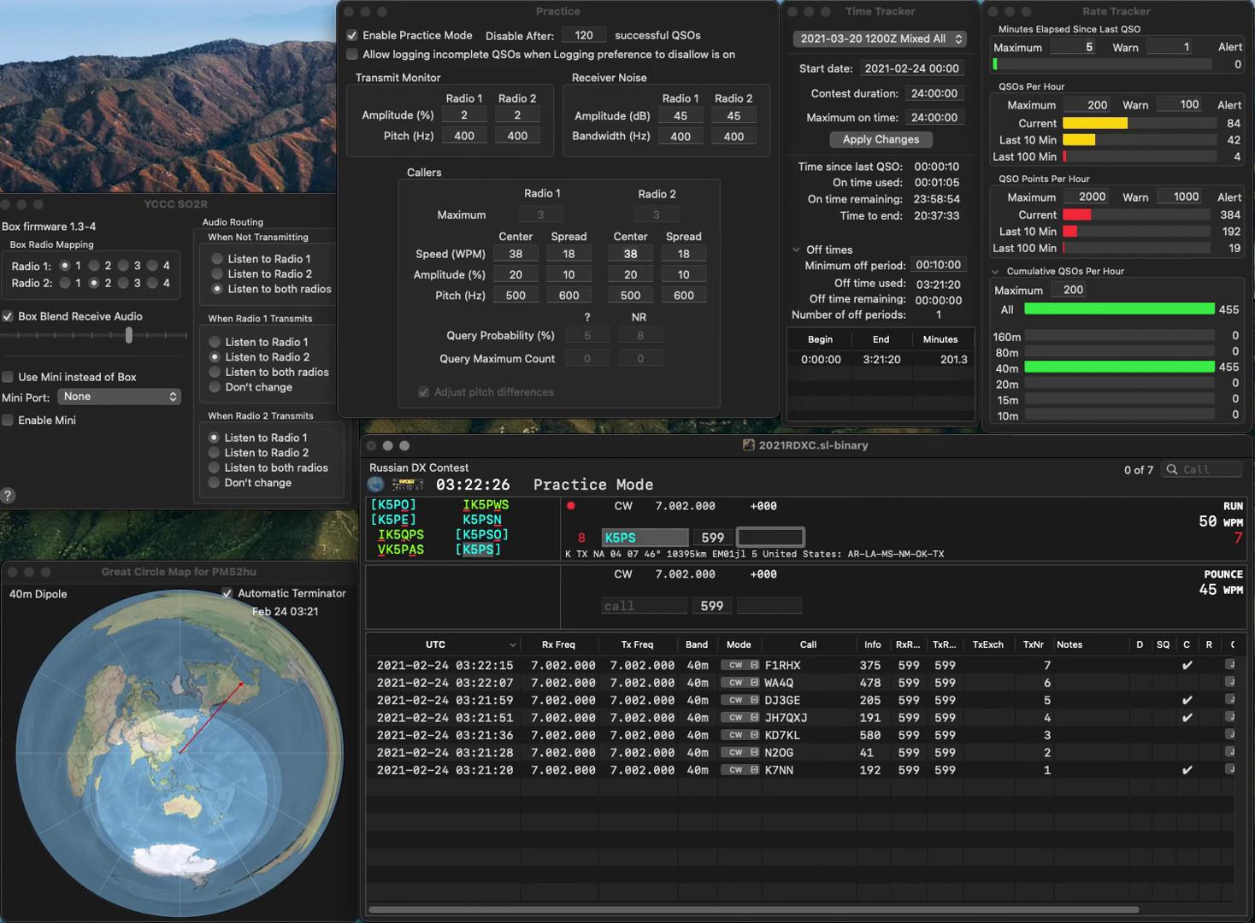
key("Return")
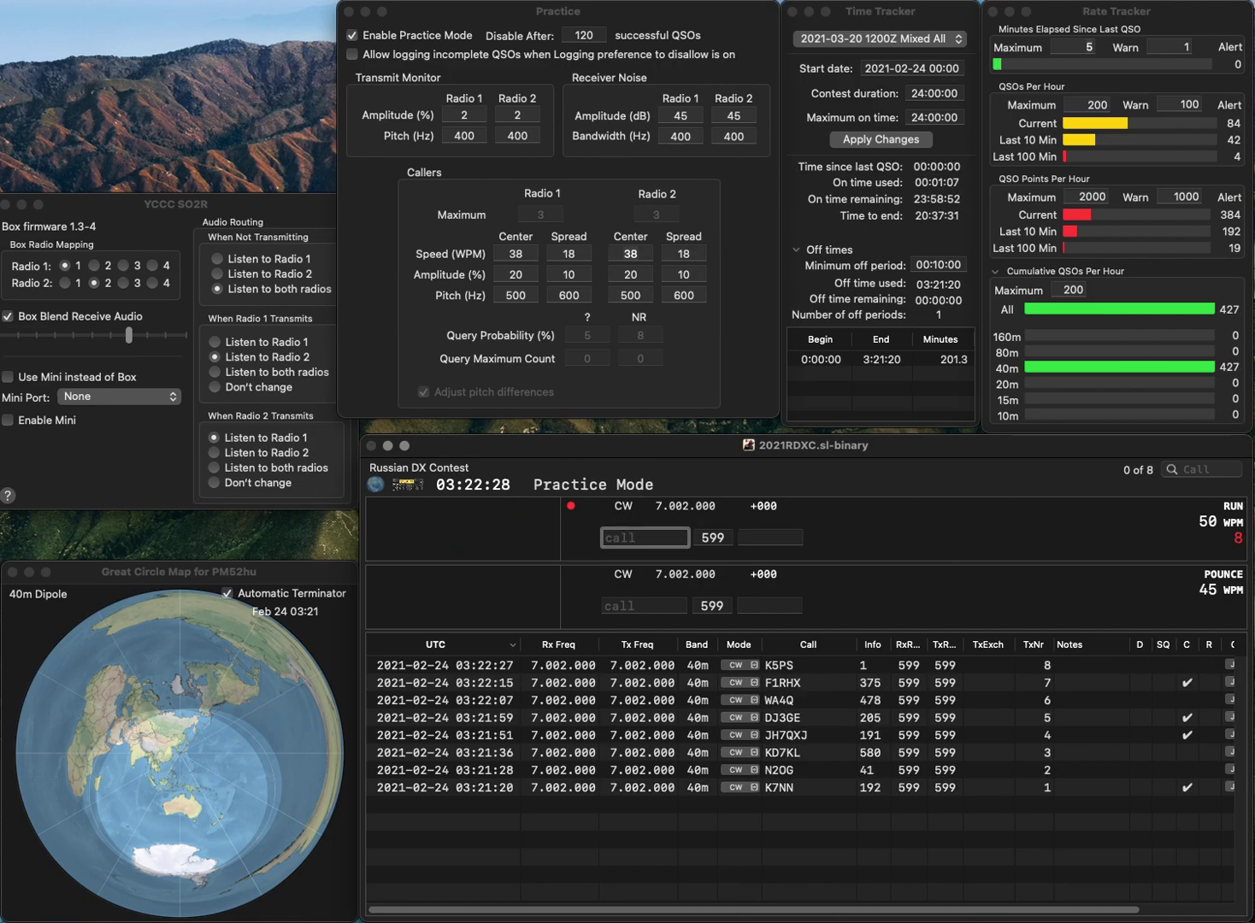
type("JA3F")
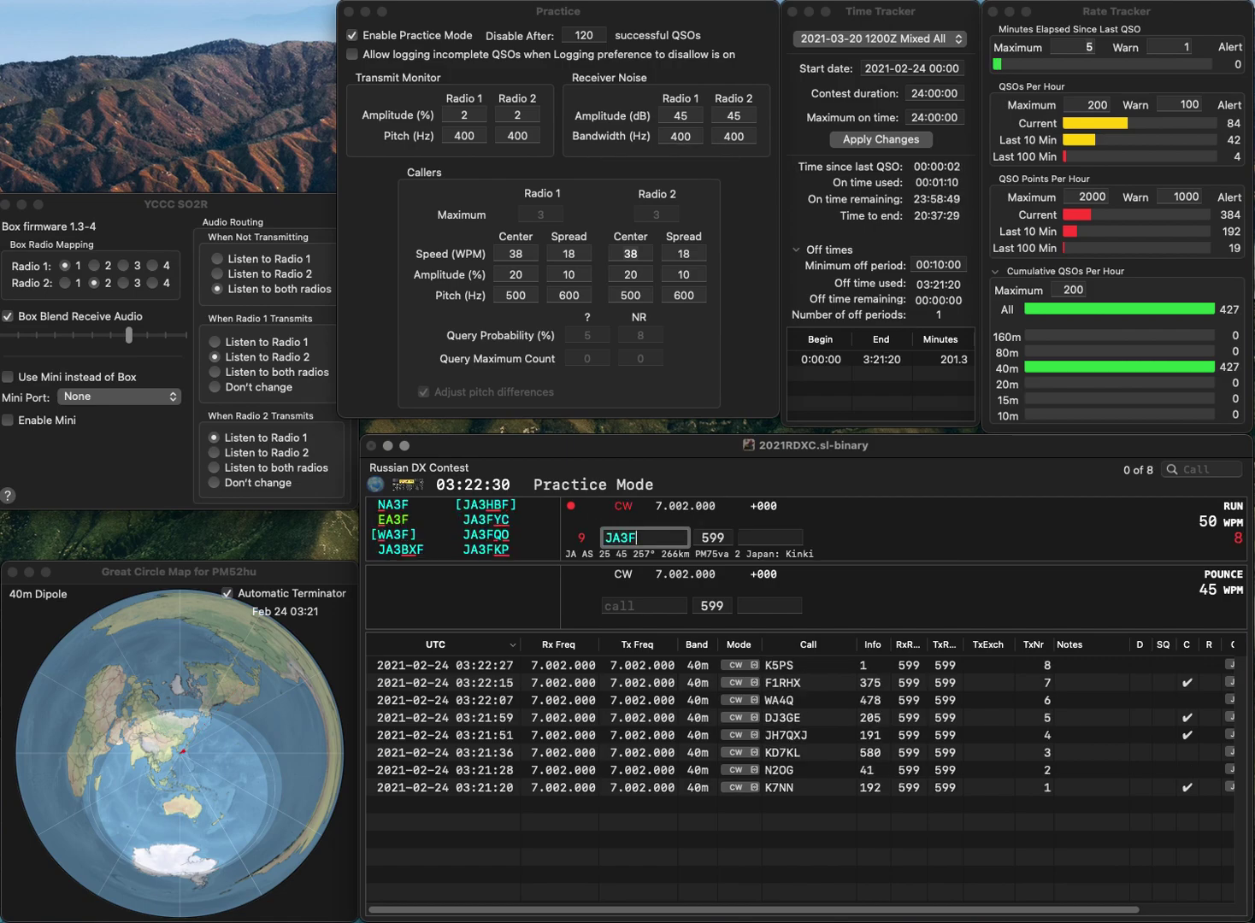
type("QO")
key("Return")
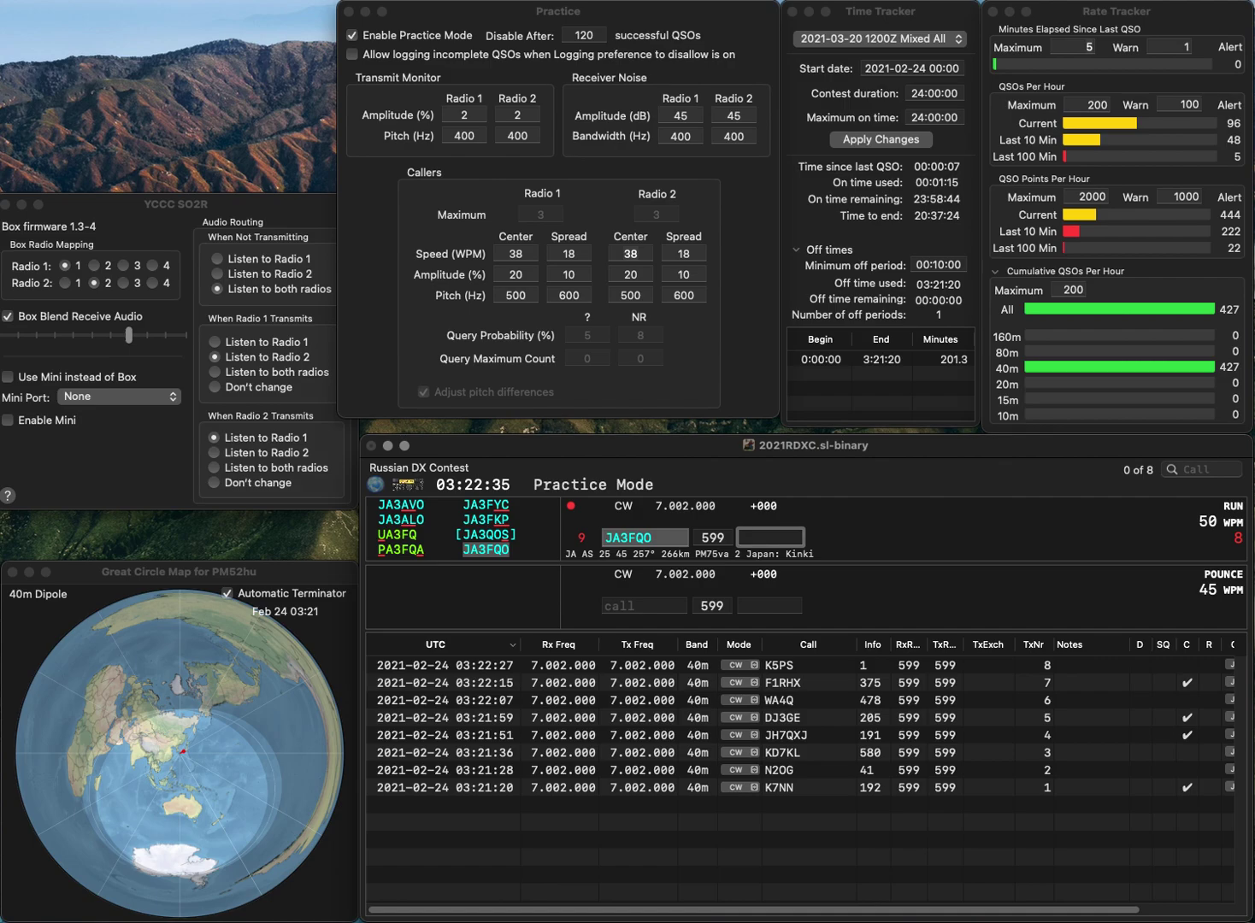
type("710")
key("Return")
Log a run-radio contact with call sign SN1LH and received exchange number 544
type("SN")
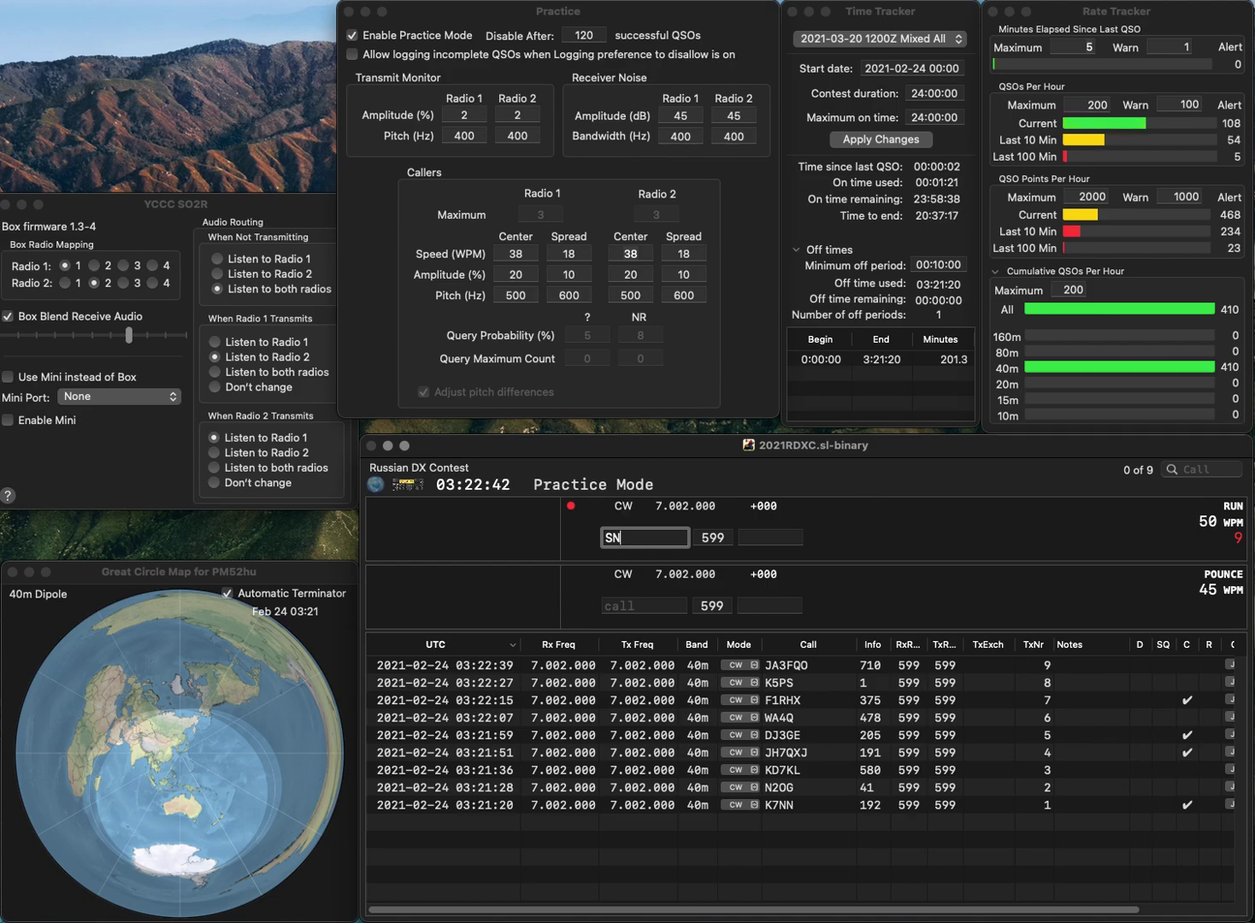
type("1L")
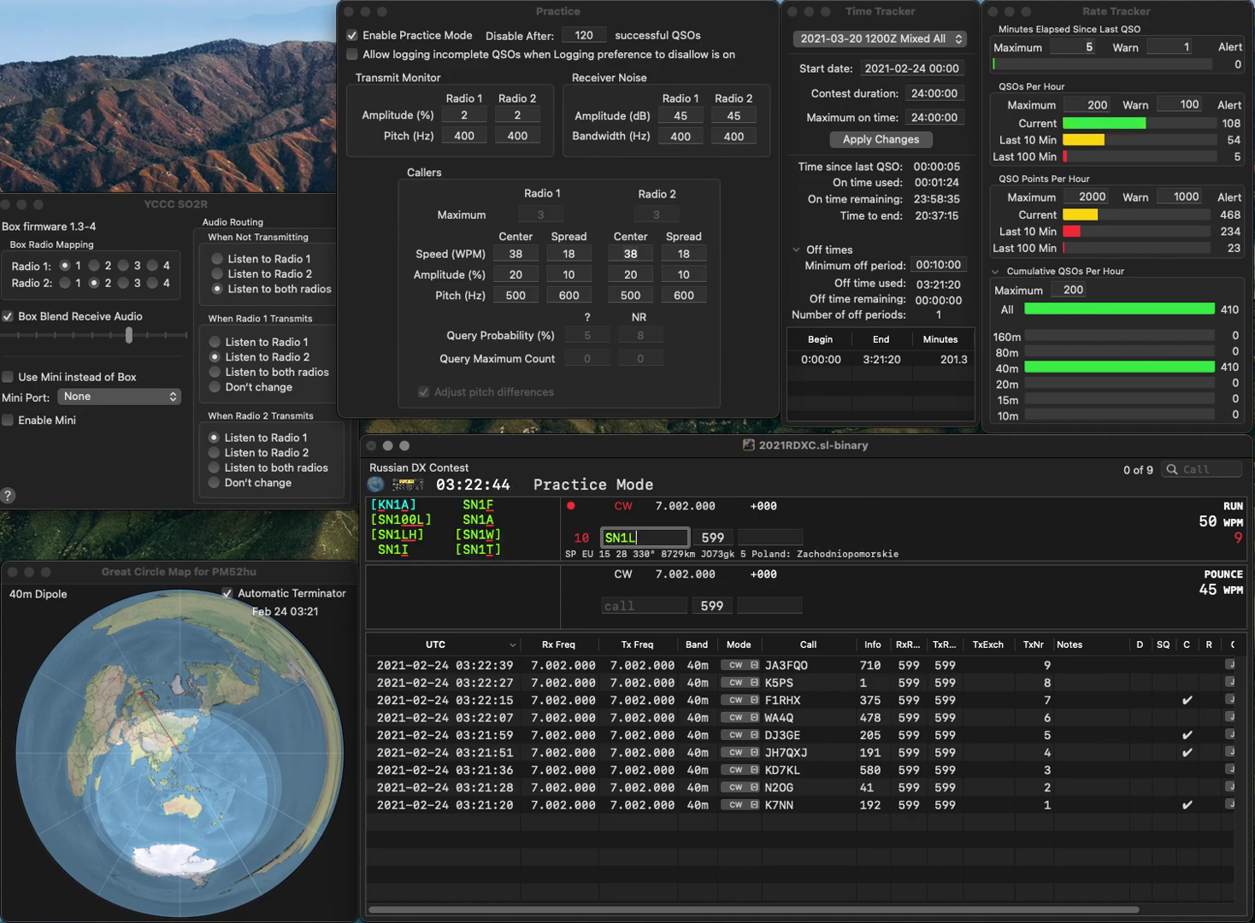
type("H")
key("space")
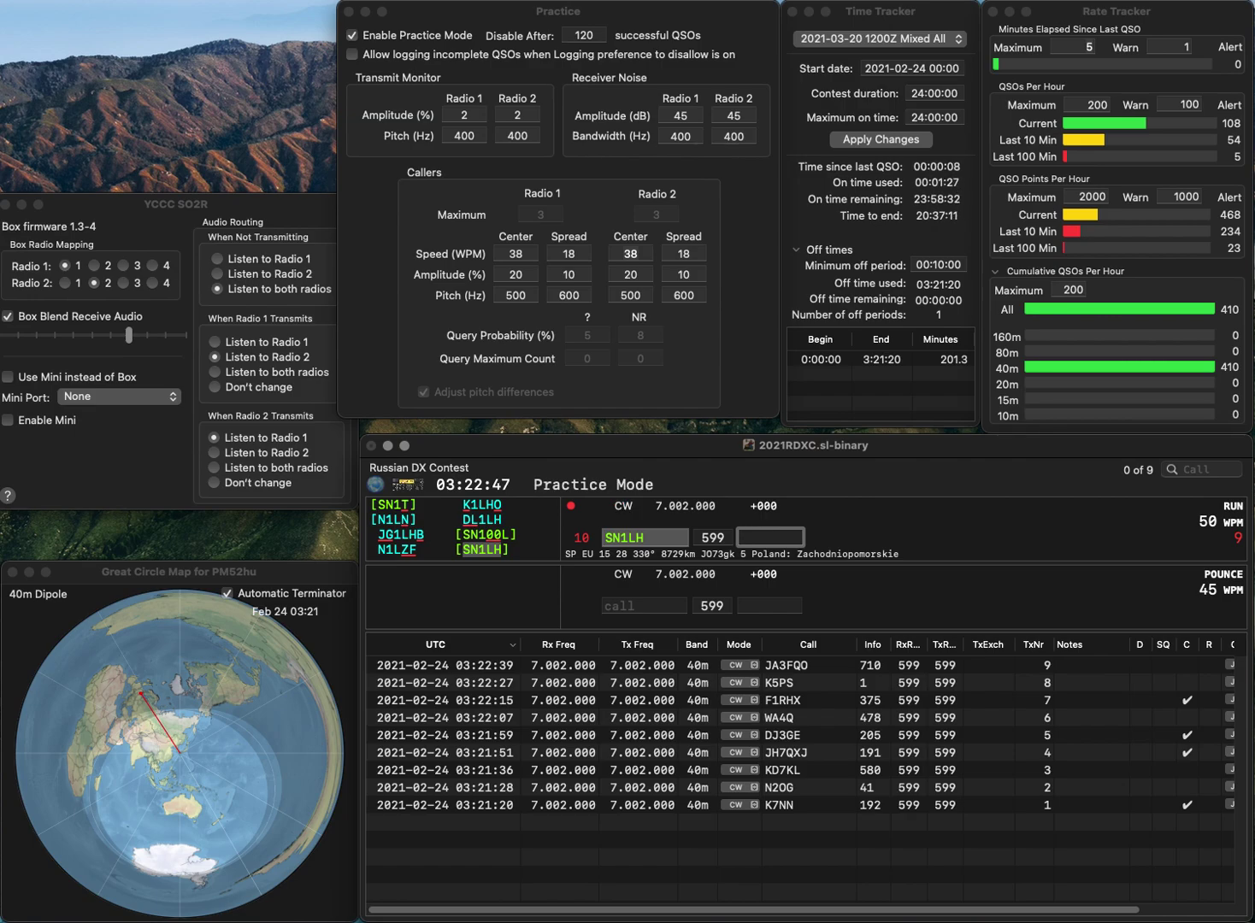
type("544")
key("Return")
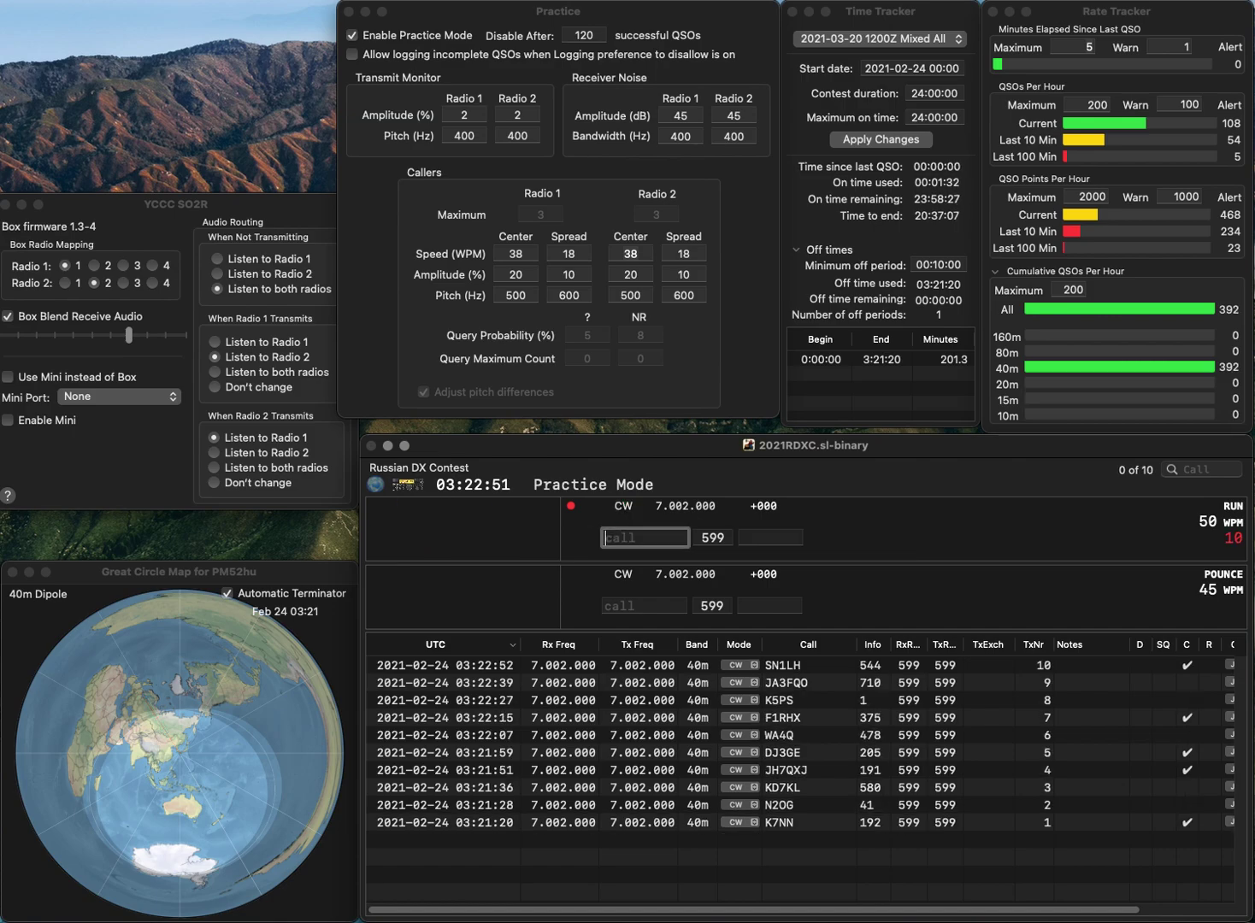
type("W9DEE")
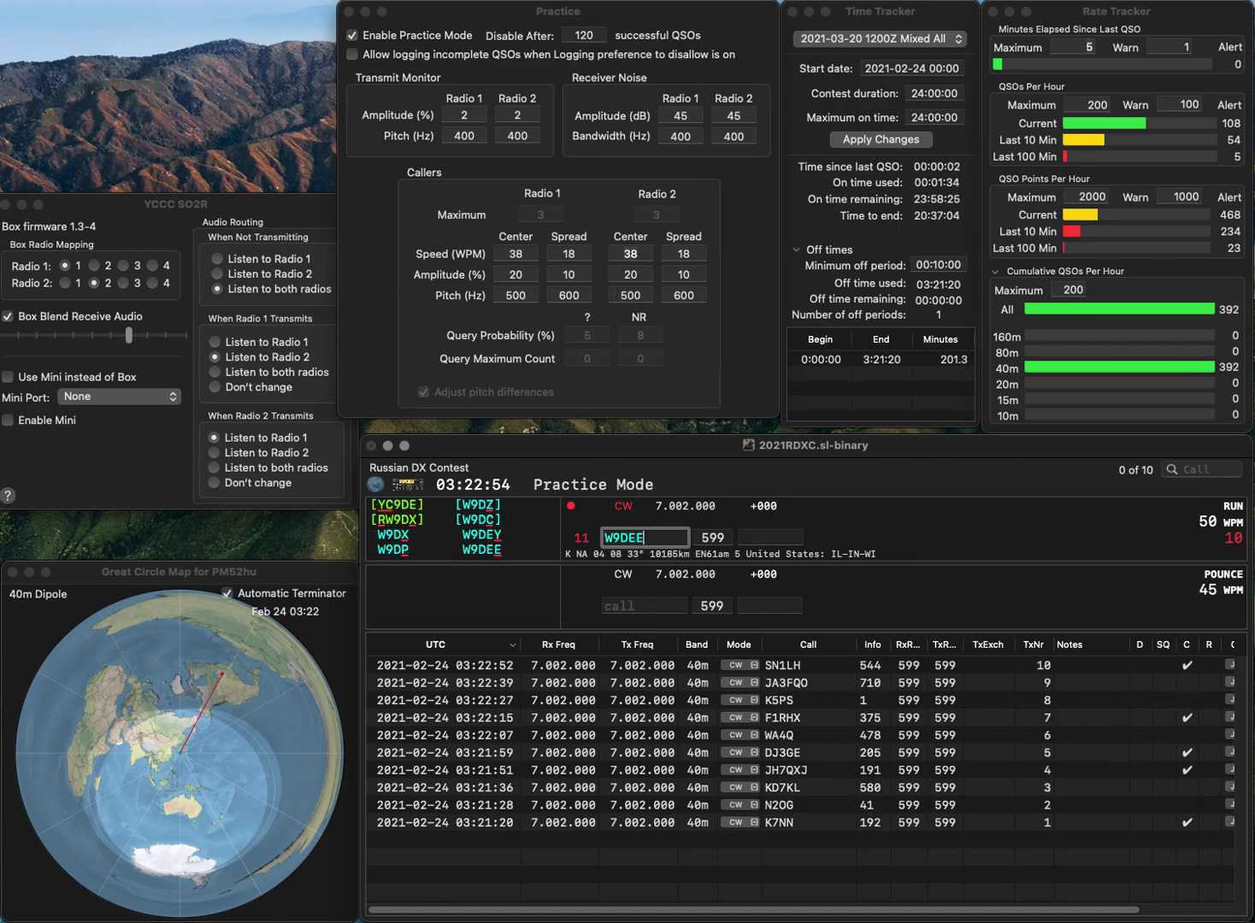
key("Return")
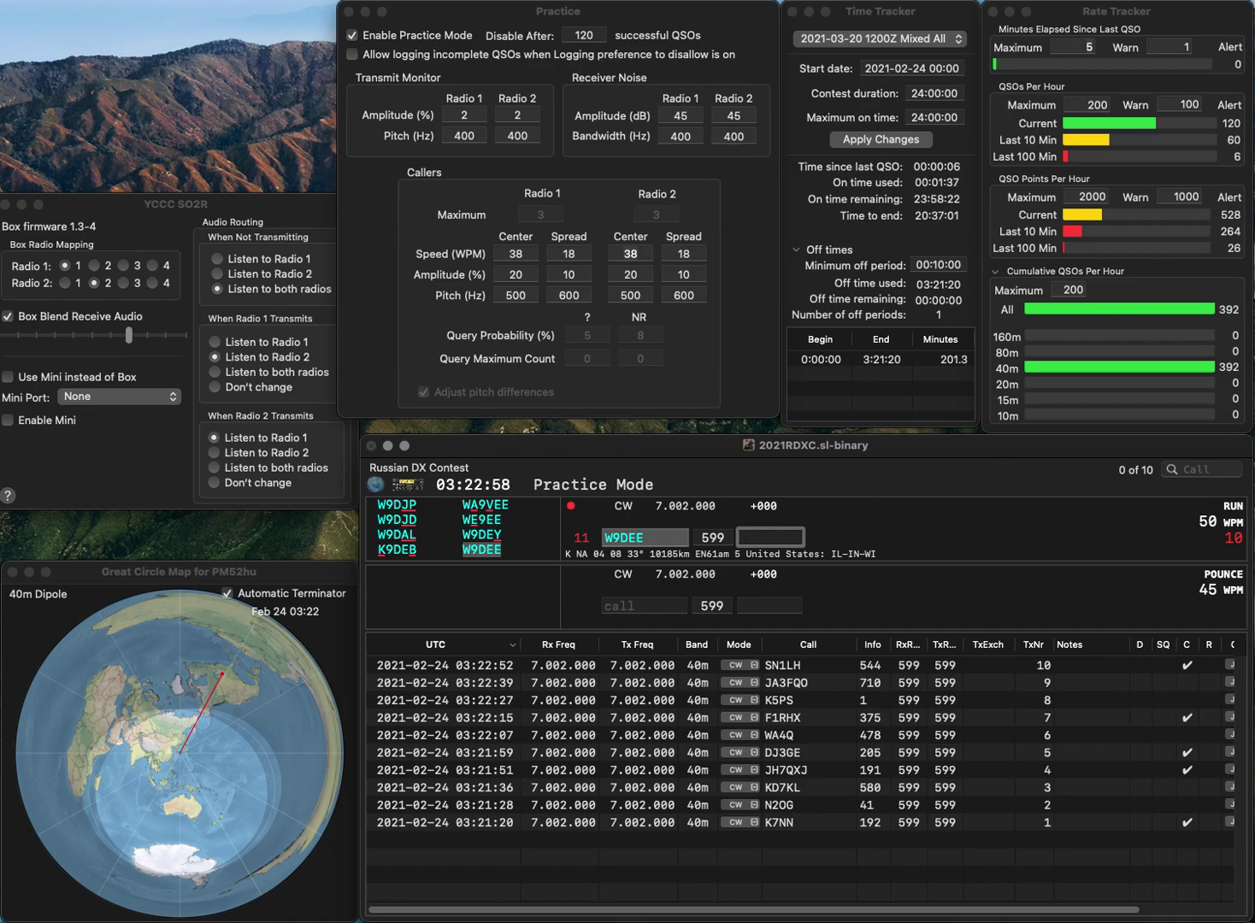
type("11")
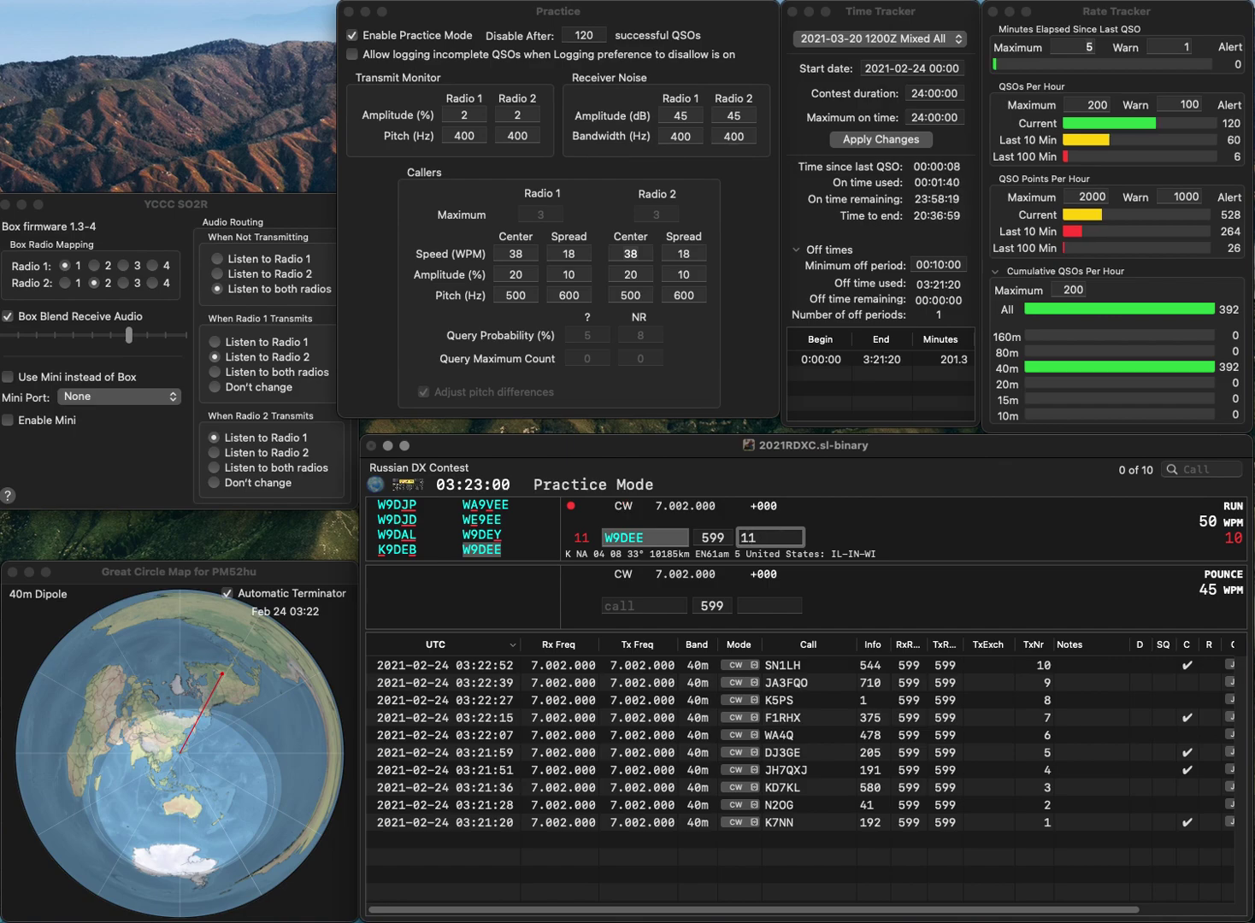
key("Return")
type("W")
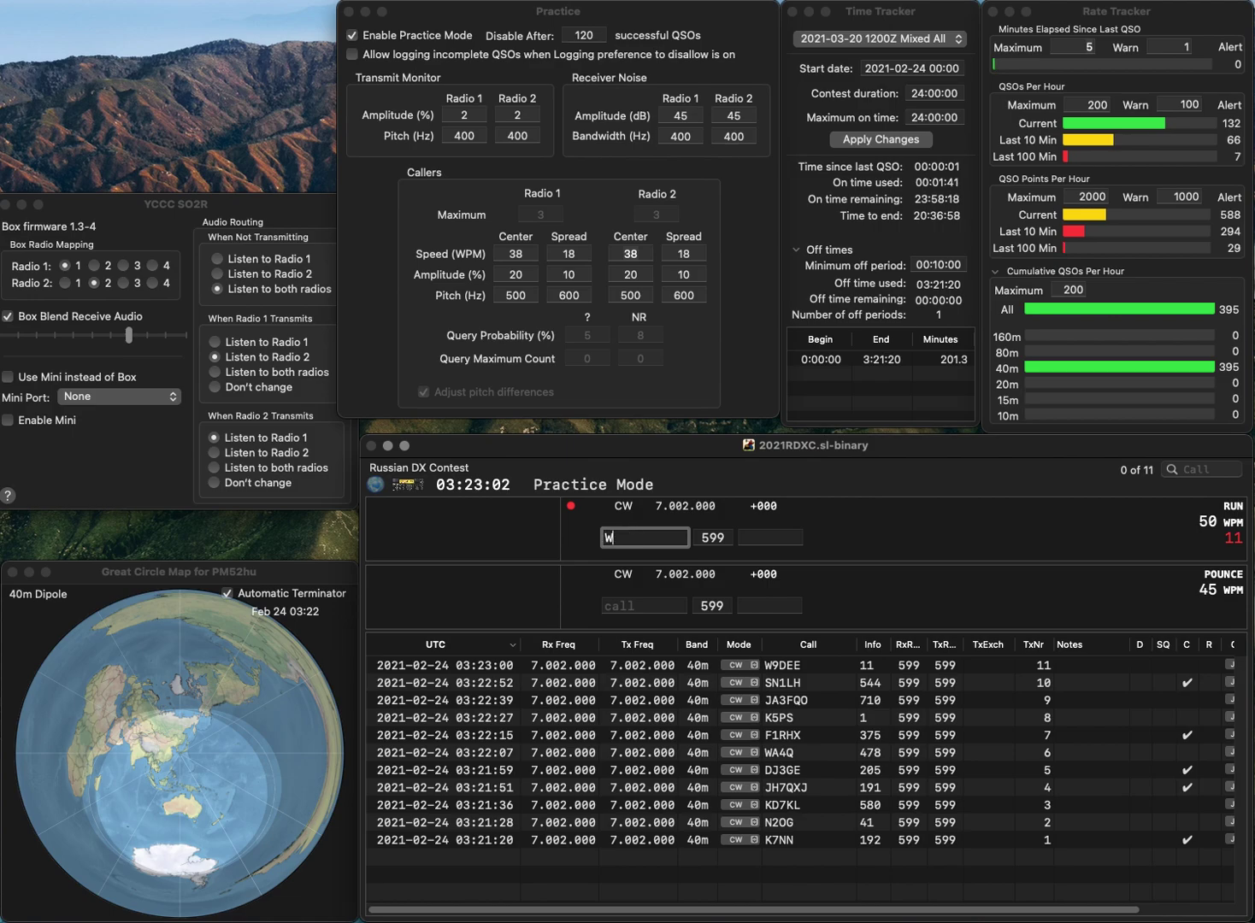
type("N3N")
key("Return")
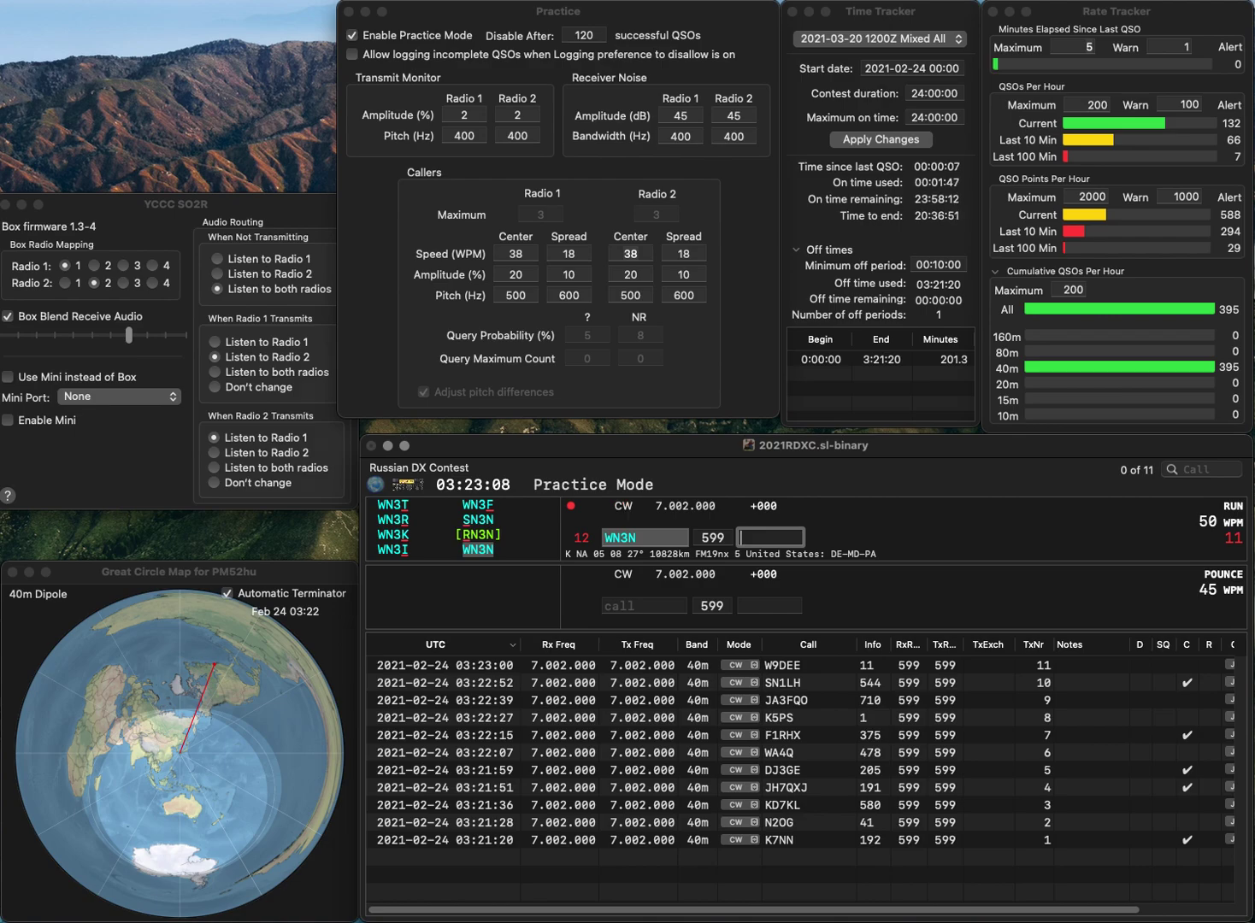
key("shift+Tab")
type("WN3I")
key("Tab")
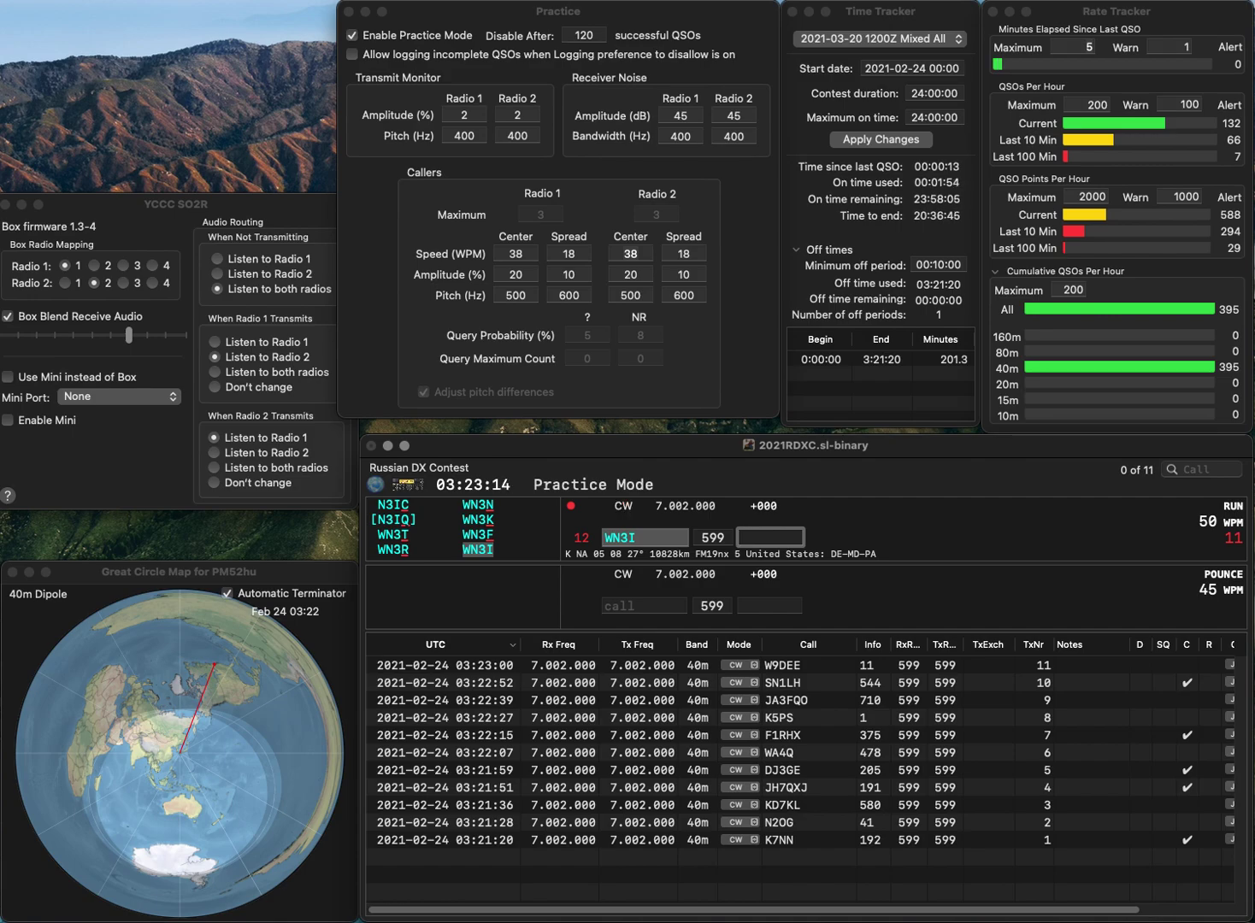
type("64")
key("Return")
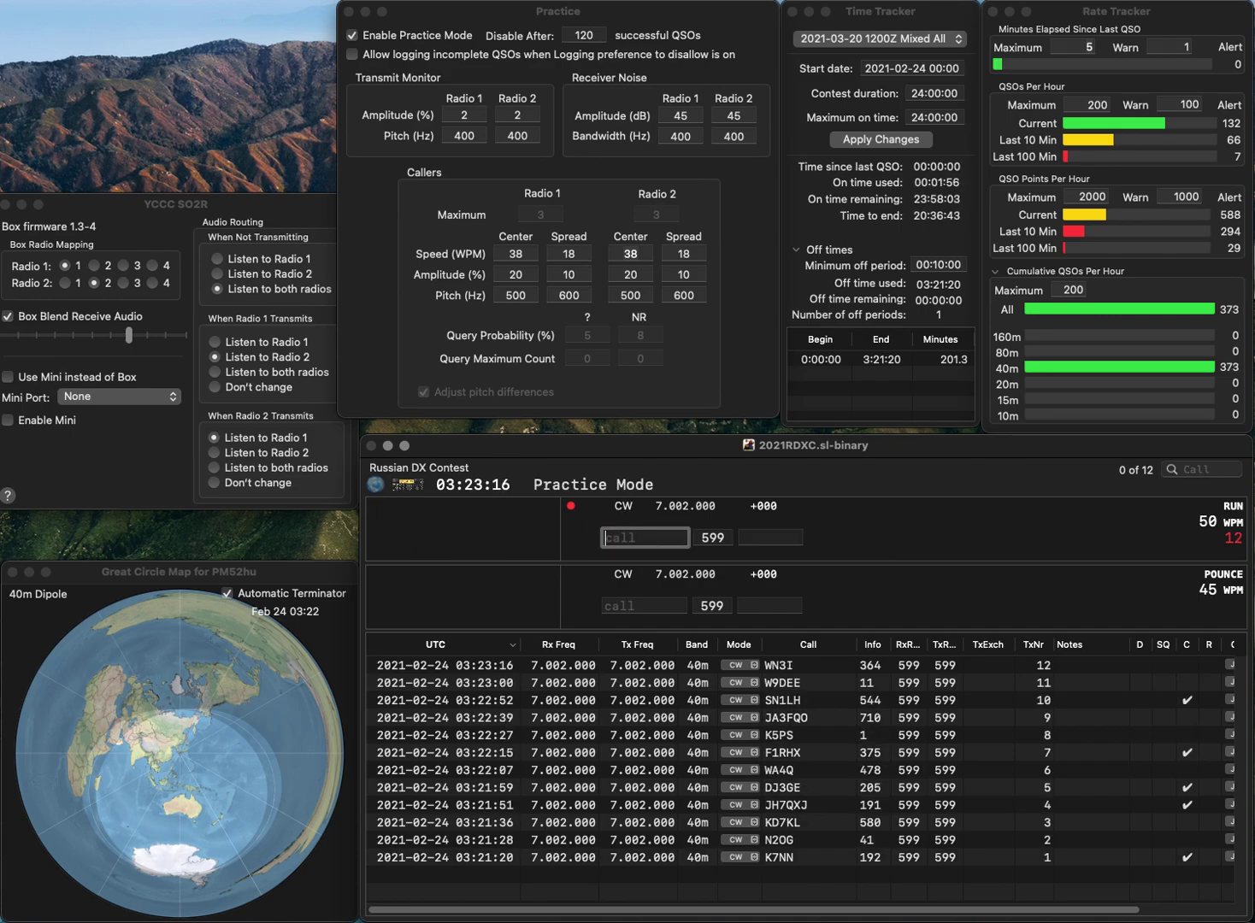
type("WA7GIL")
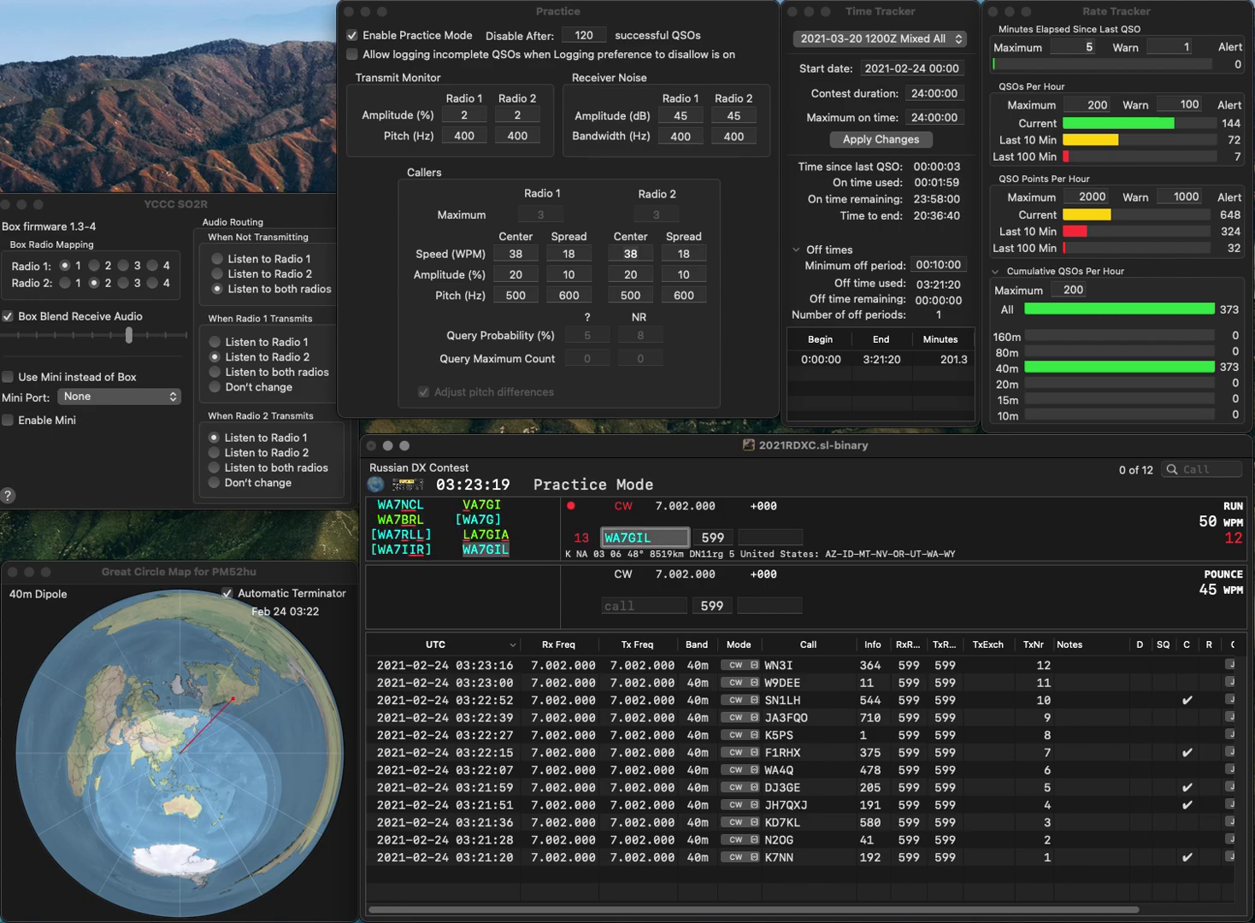
key("Return")
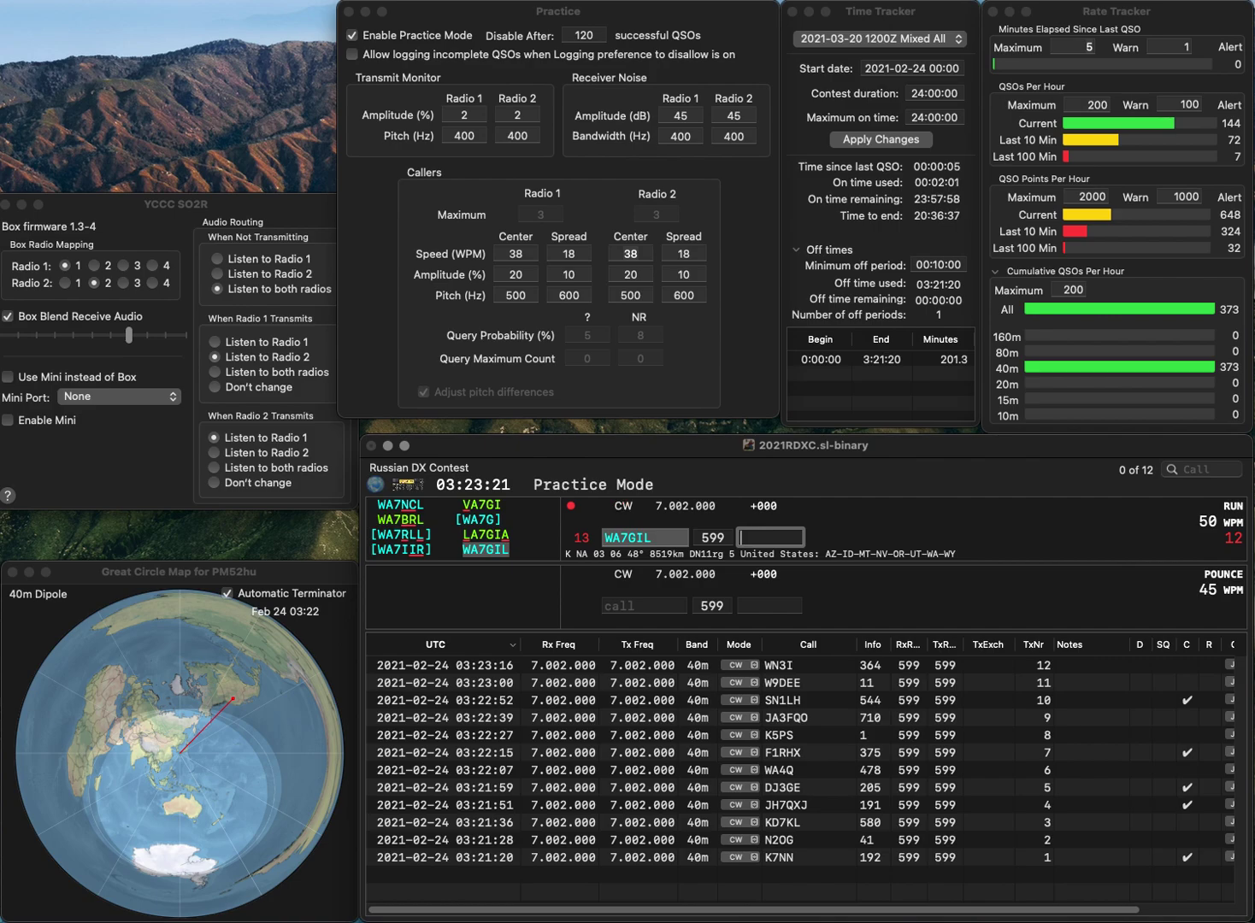
type("514")
key("Return")
type("OK2V")
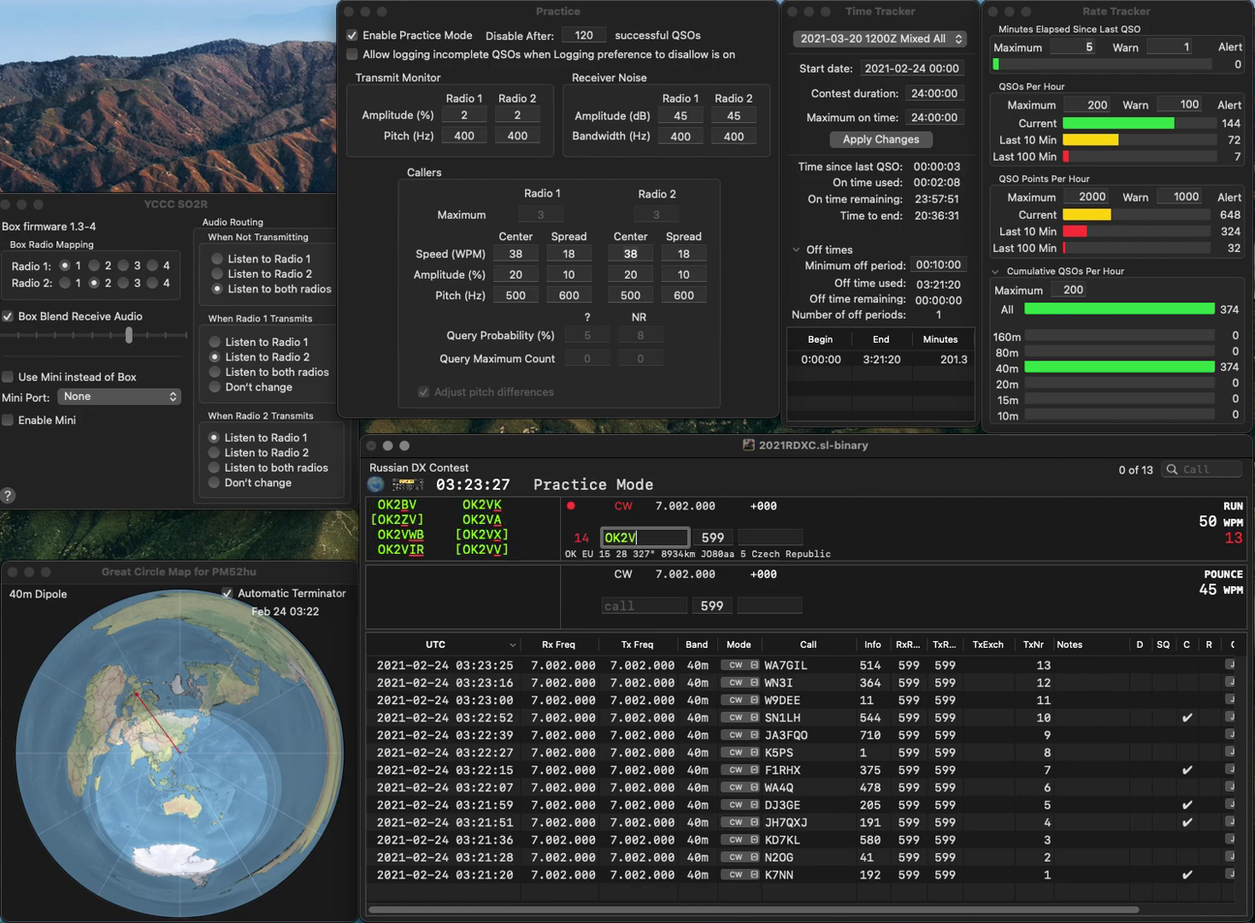
type("K")
key("Tab")
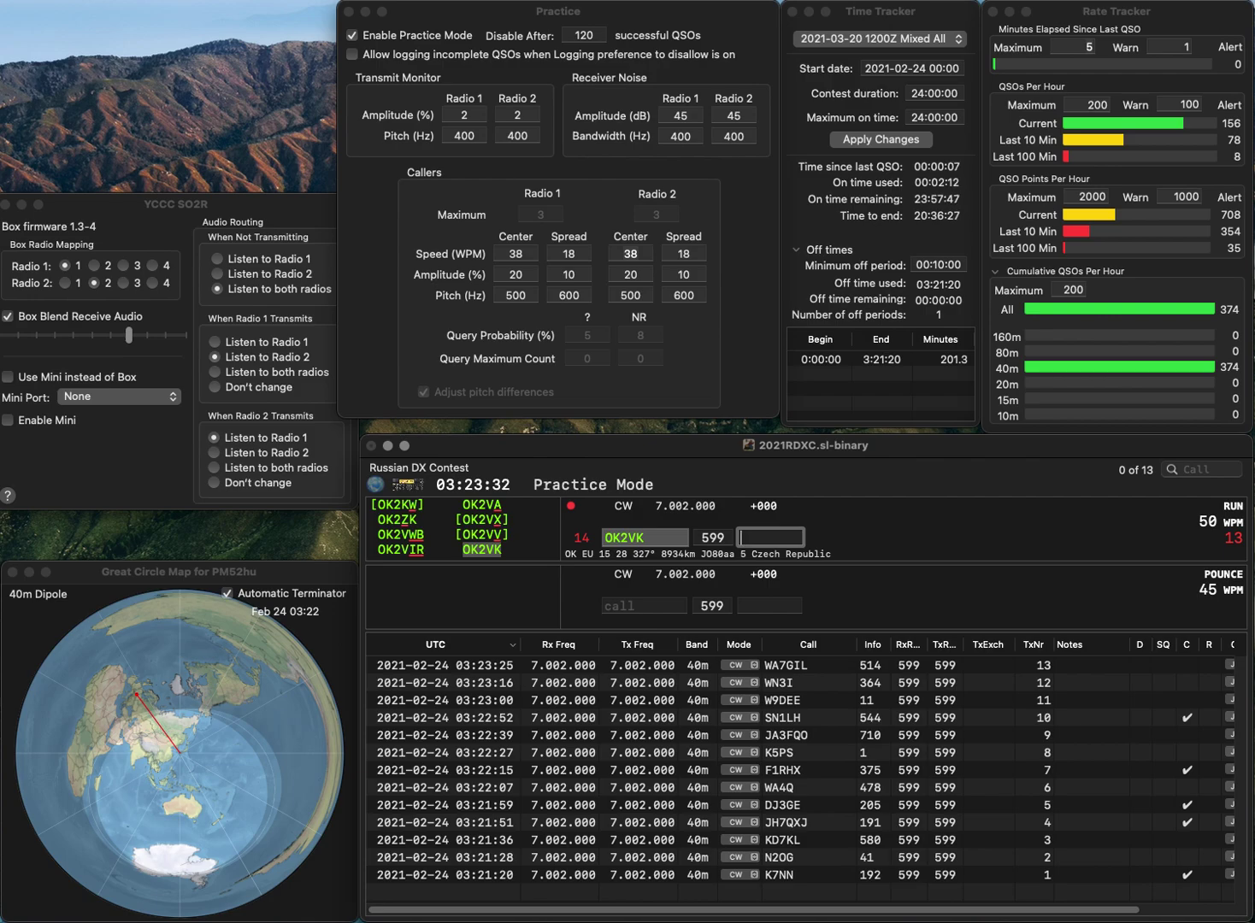
type("960")
key("Return")
Enter call sign SN6OEF on the run radio, correct it to SM6OEF, and log the contact with received exchange number 881
type("S")
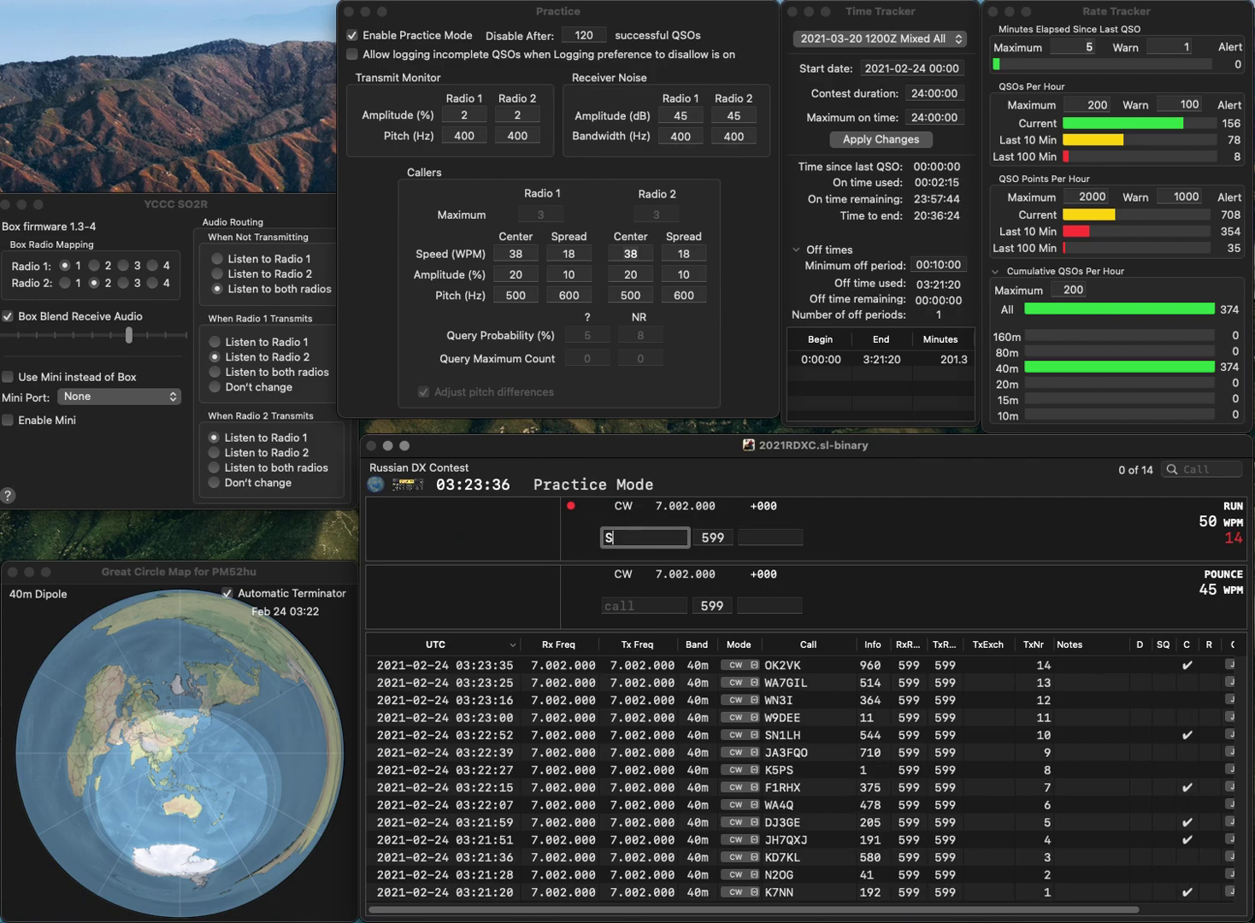
type("N6OEF")
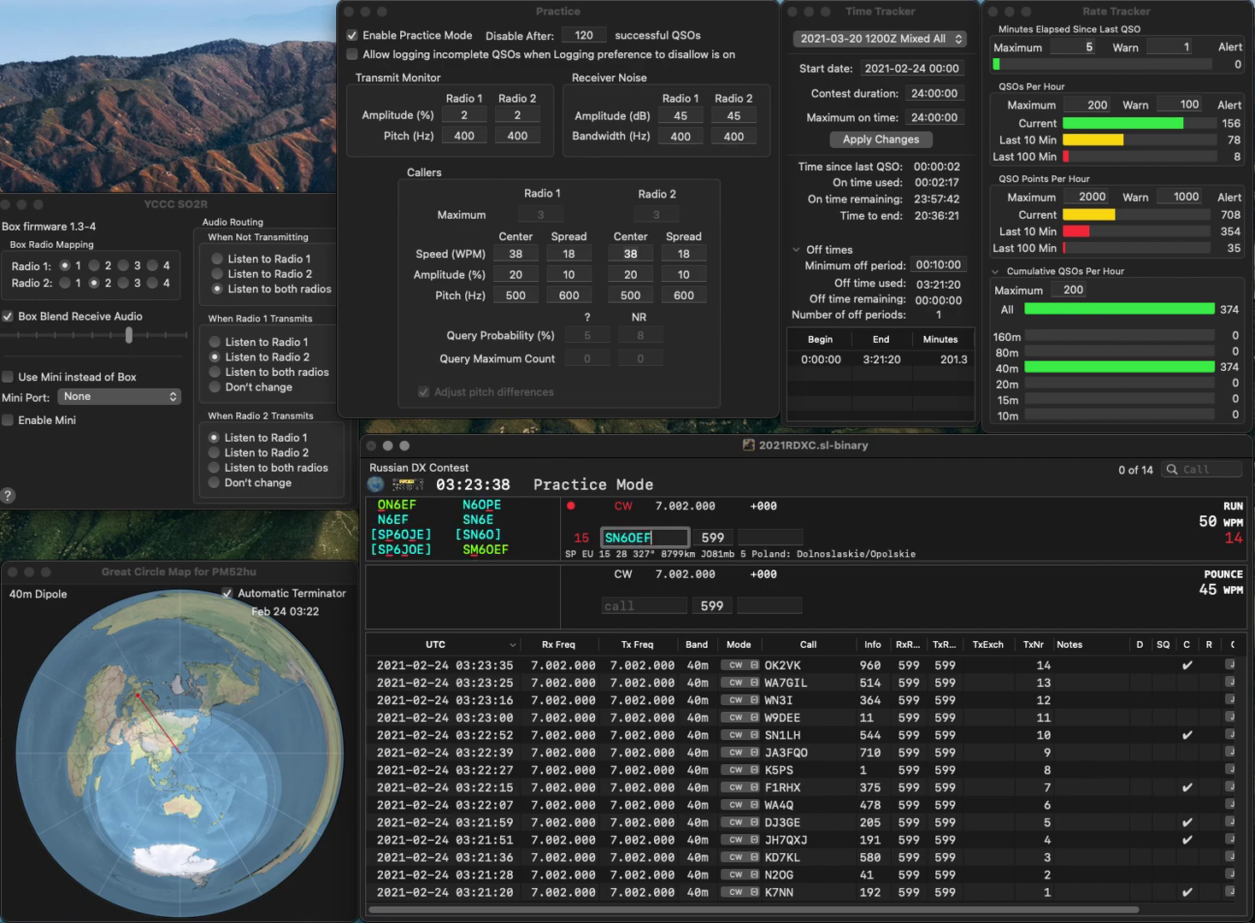
key("Left")
key("Left")
key("Left")
key("Left")
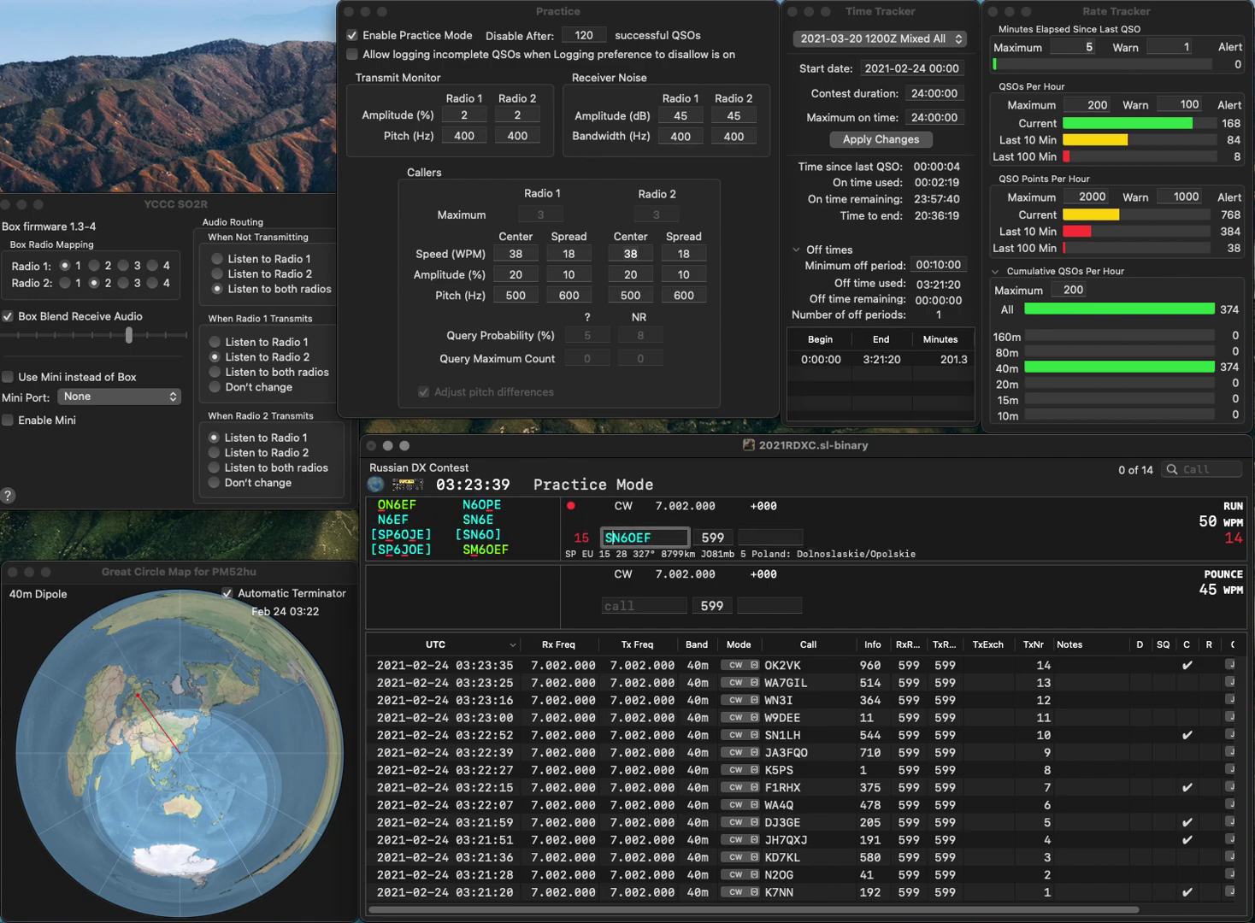
key("BackSpace")
type("M")
key("space")
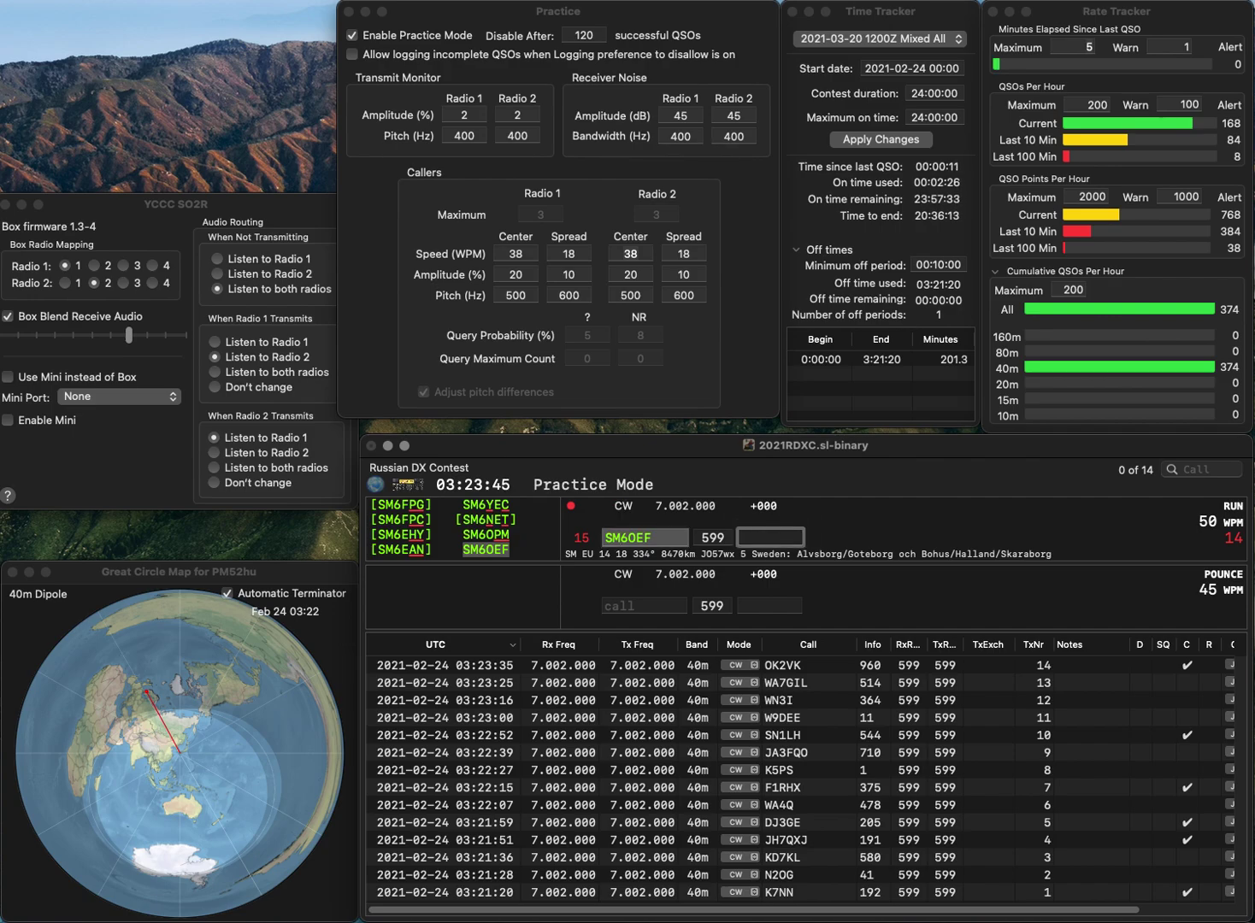
type("881")
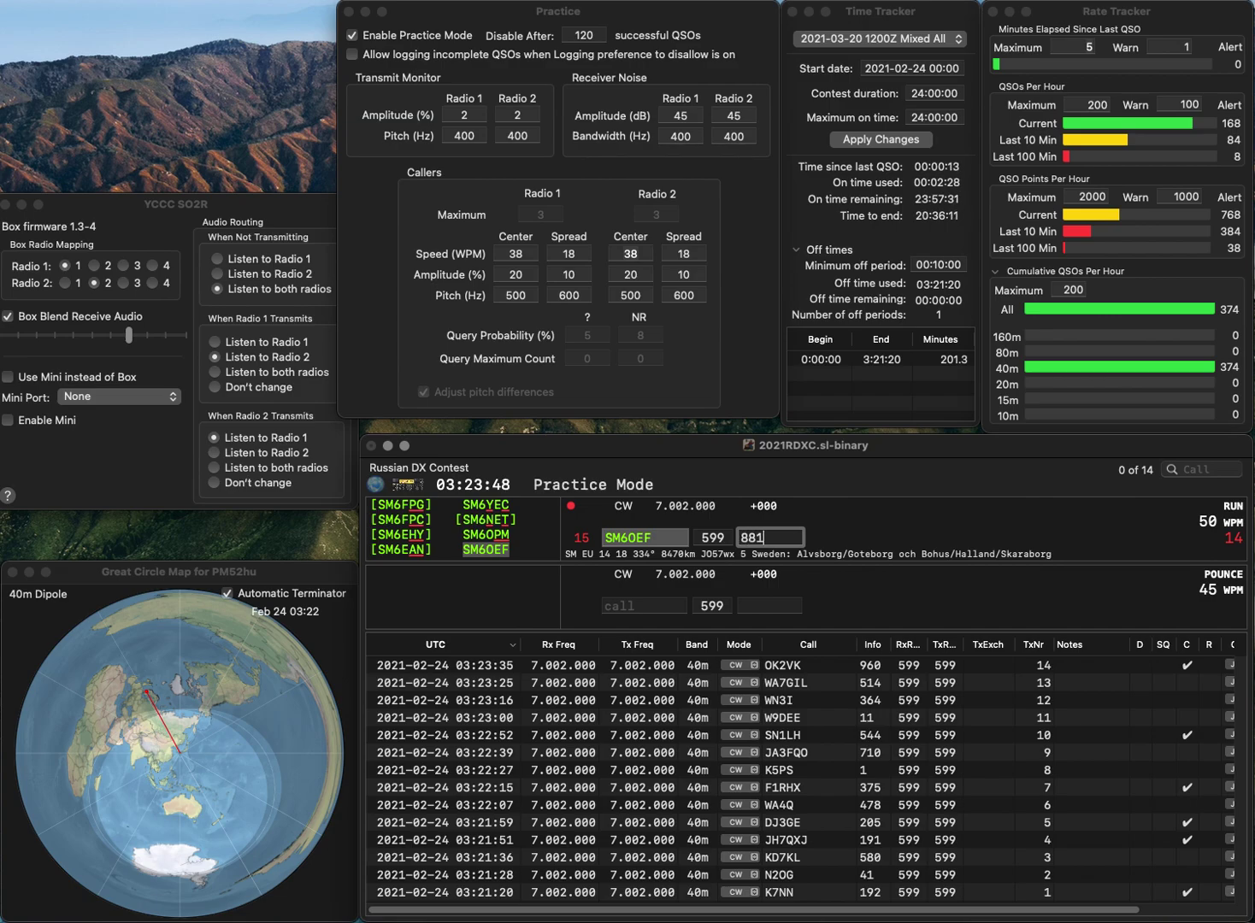
key("Return")
type("G2")
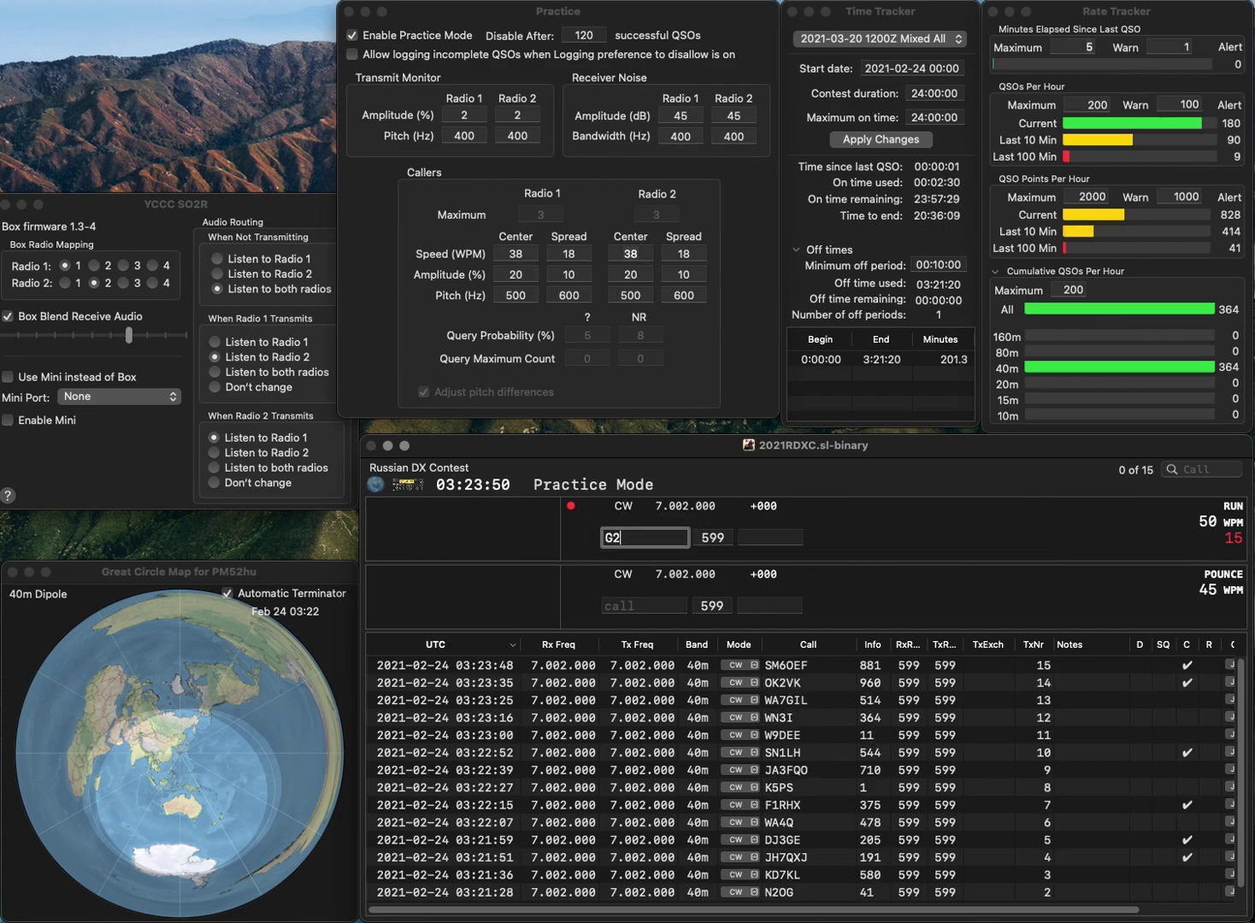
type("EC")
key("Return")
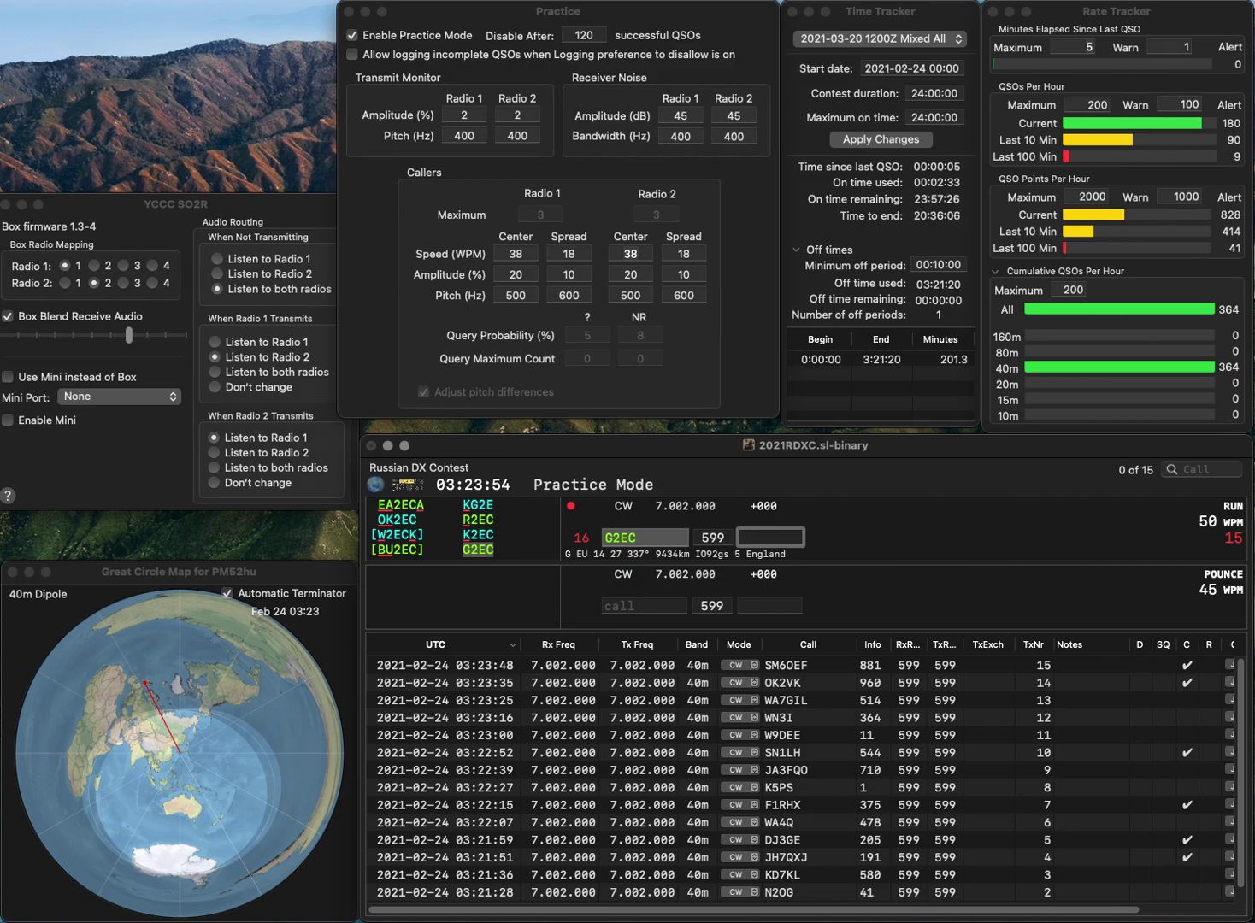
type("992")
key("Return")
type("WA5VRE")
key("Return")
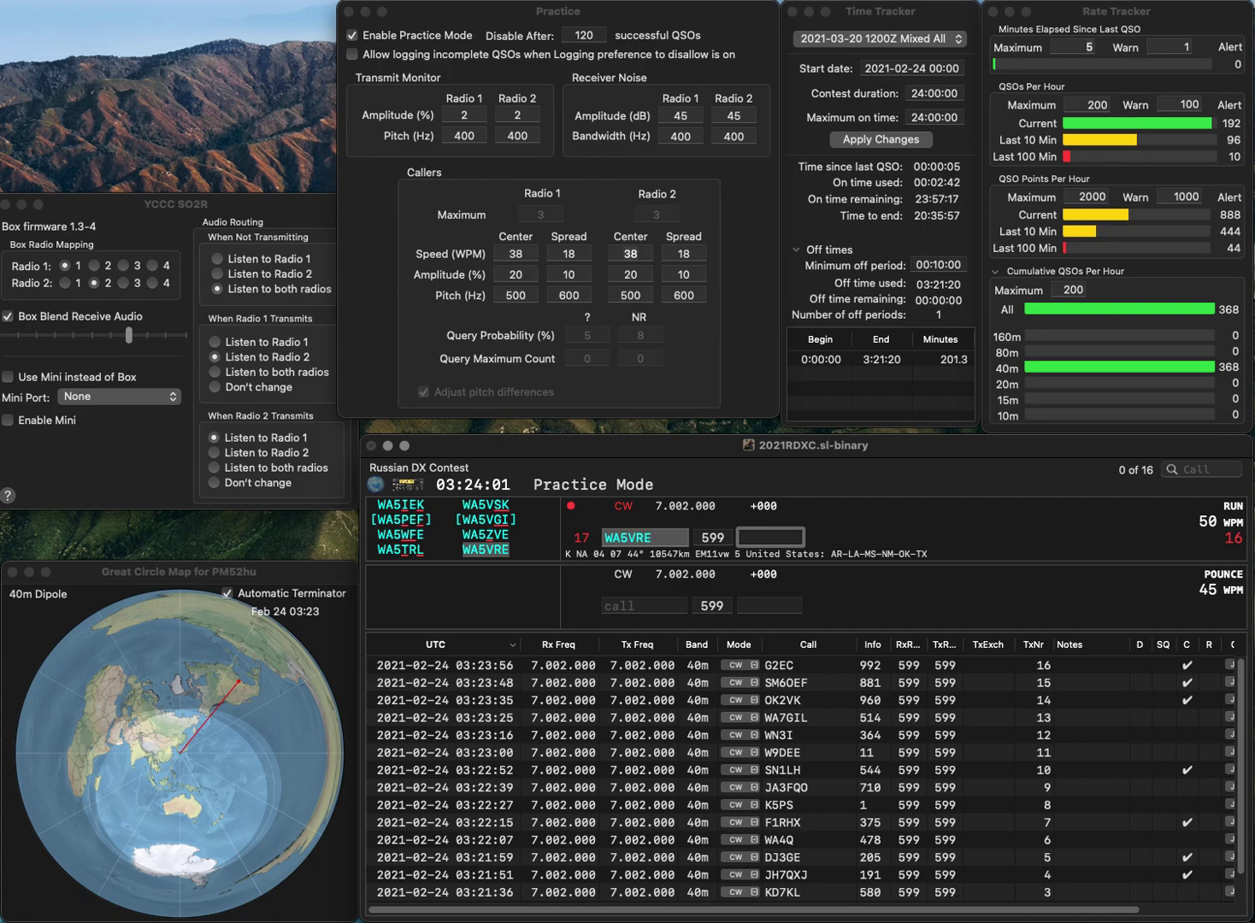
type("828")
key("Return")
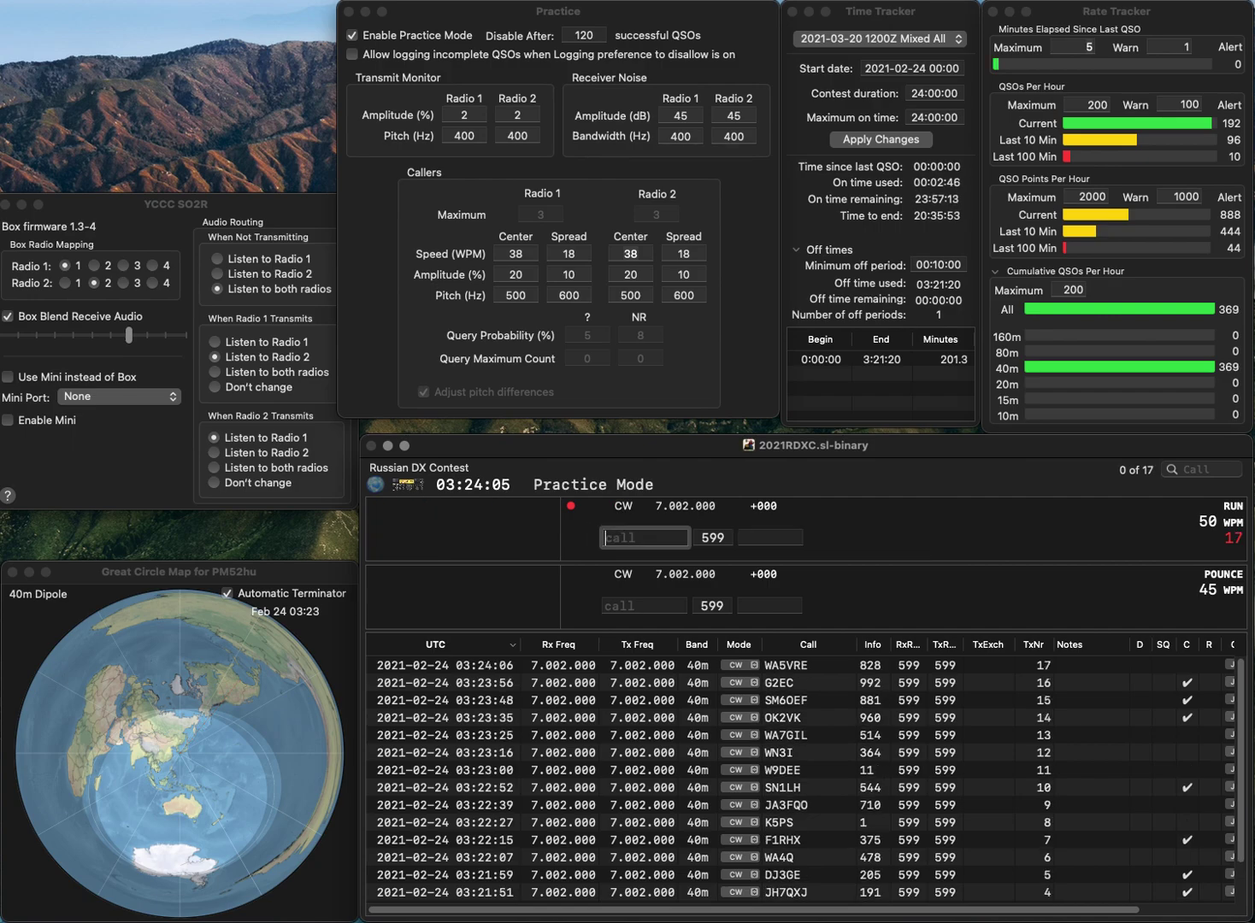
type("K0NW")
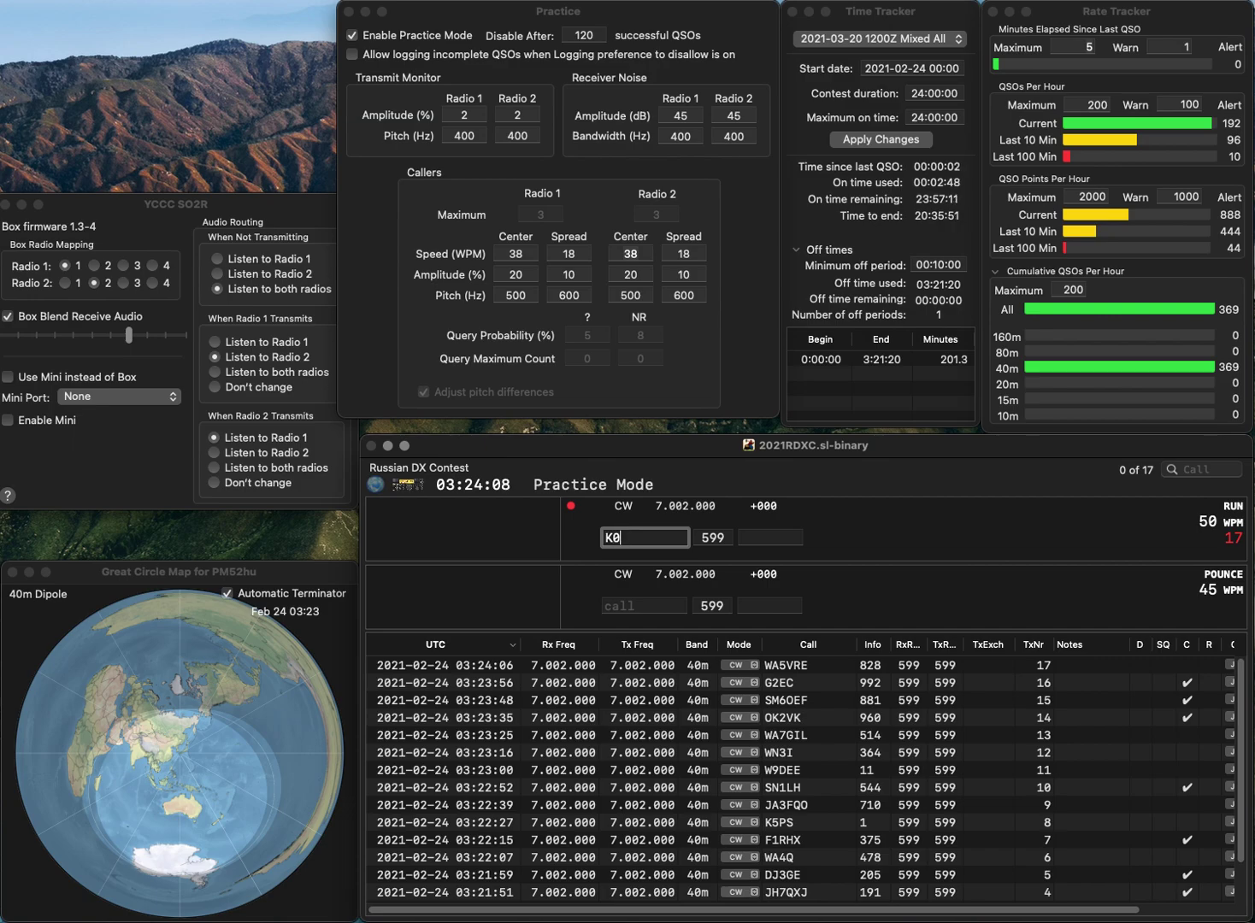
key("Return")
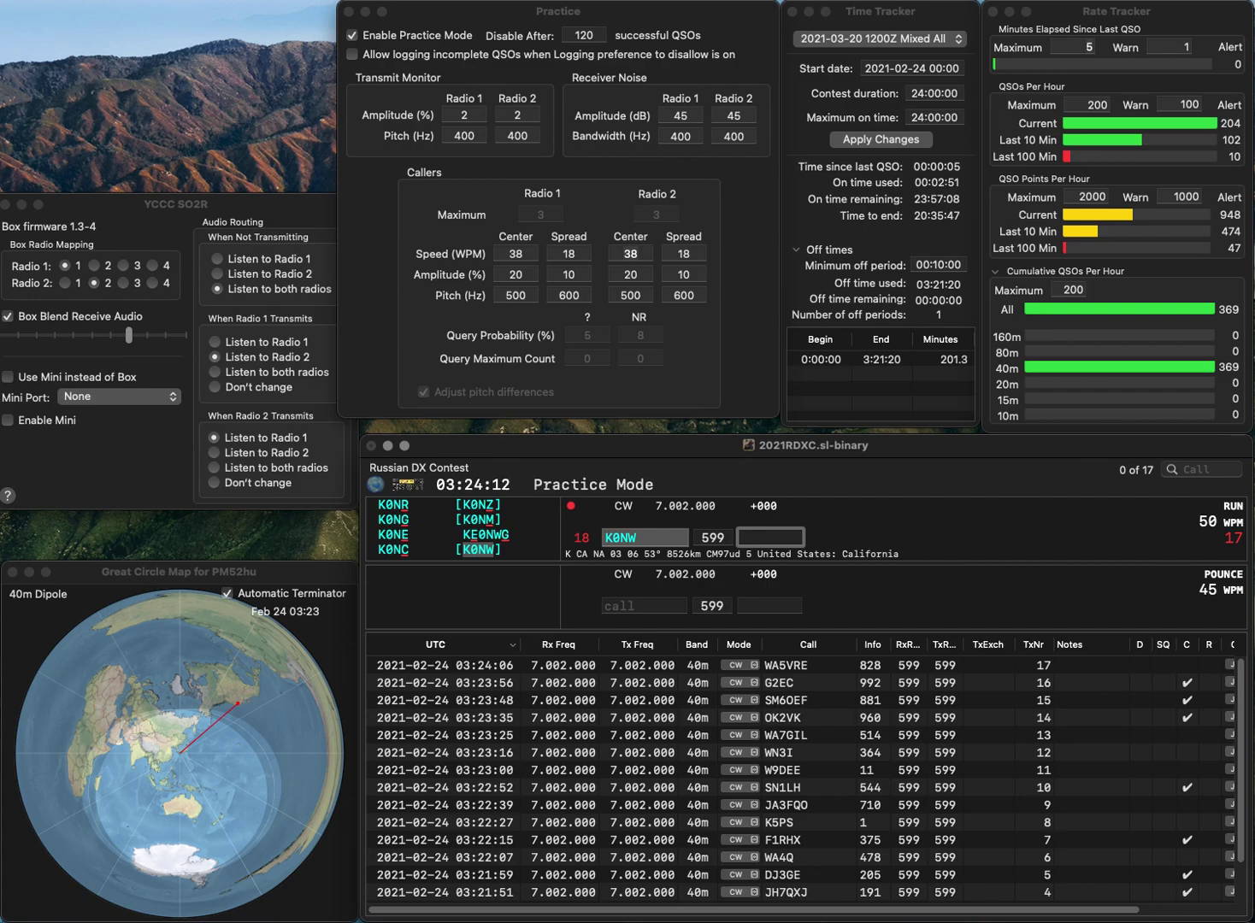
type("52")
key("Return")
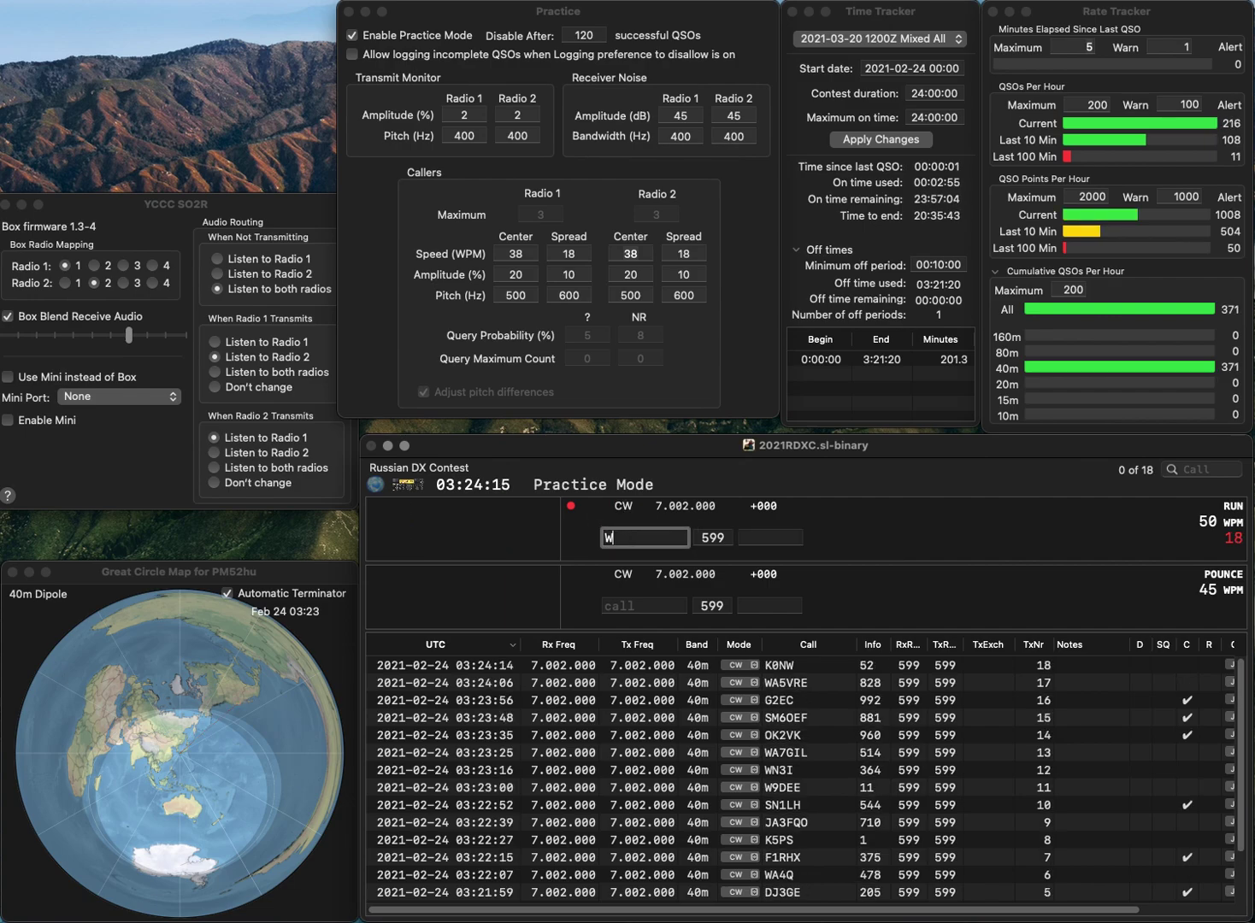
type("WA")
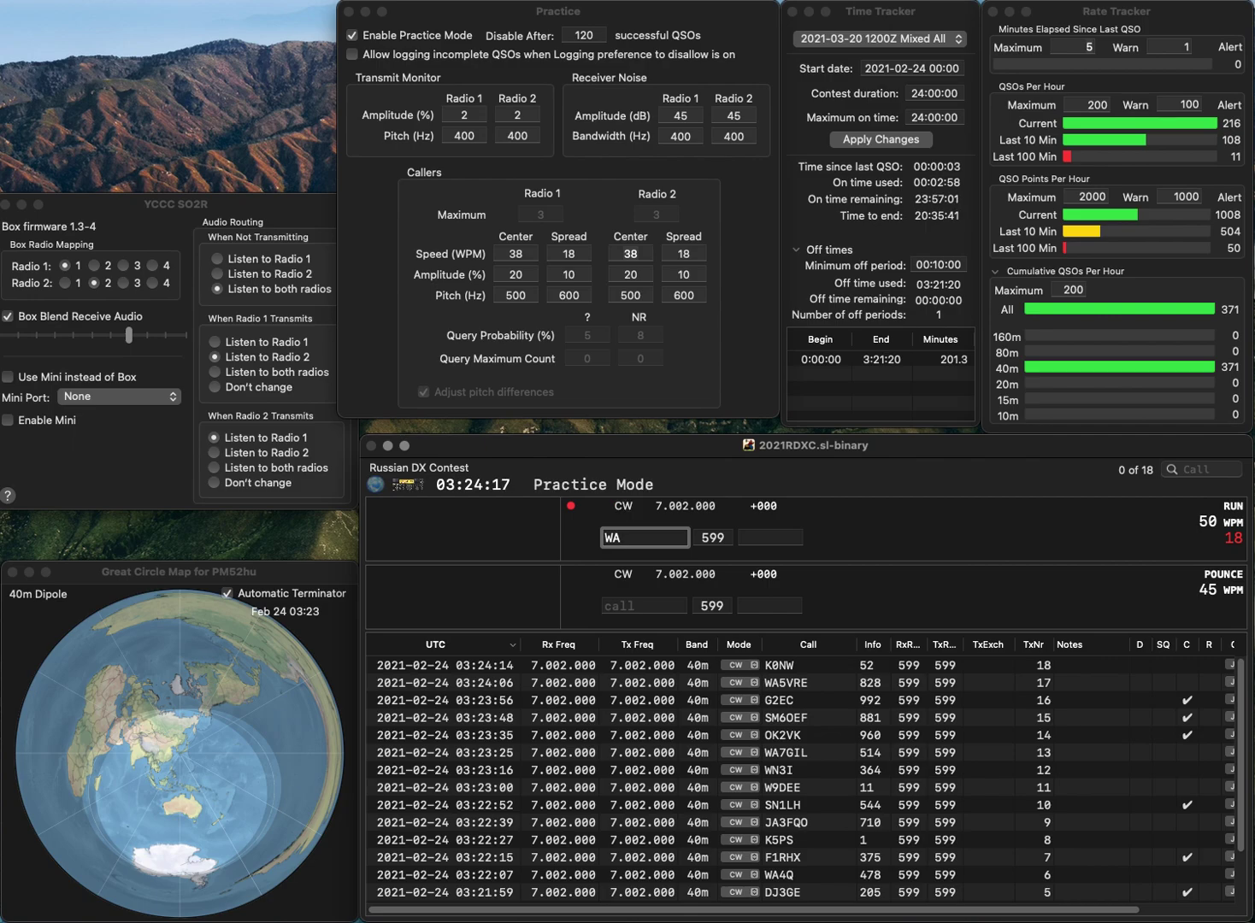
type("8Z")
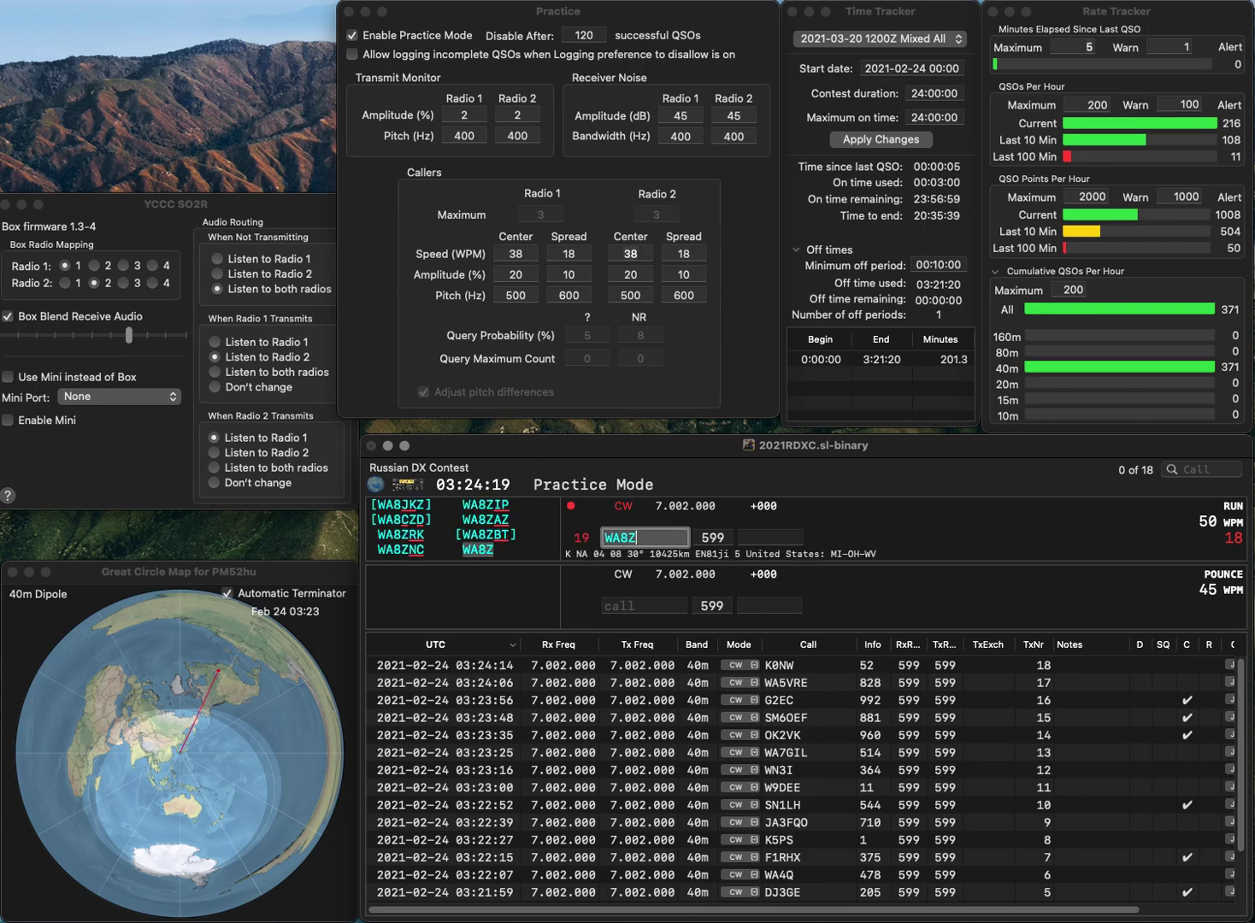
type("NG")
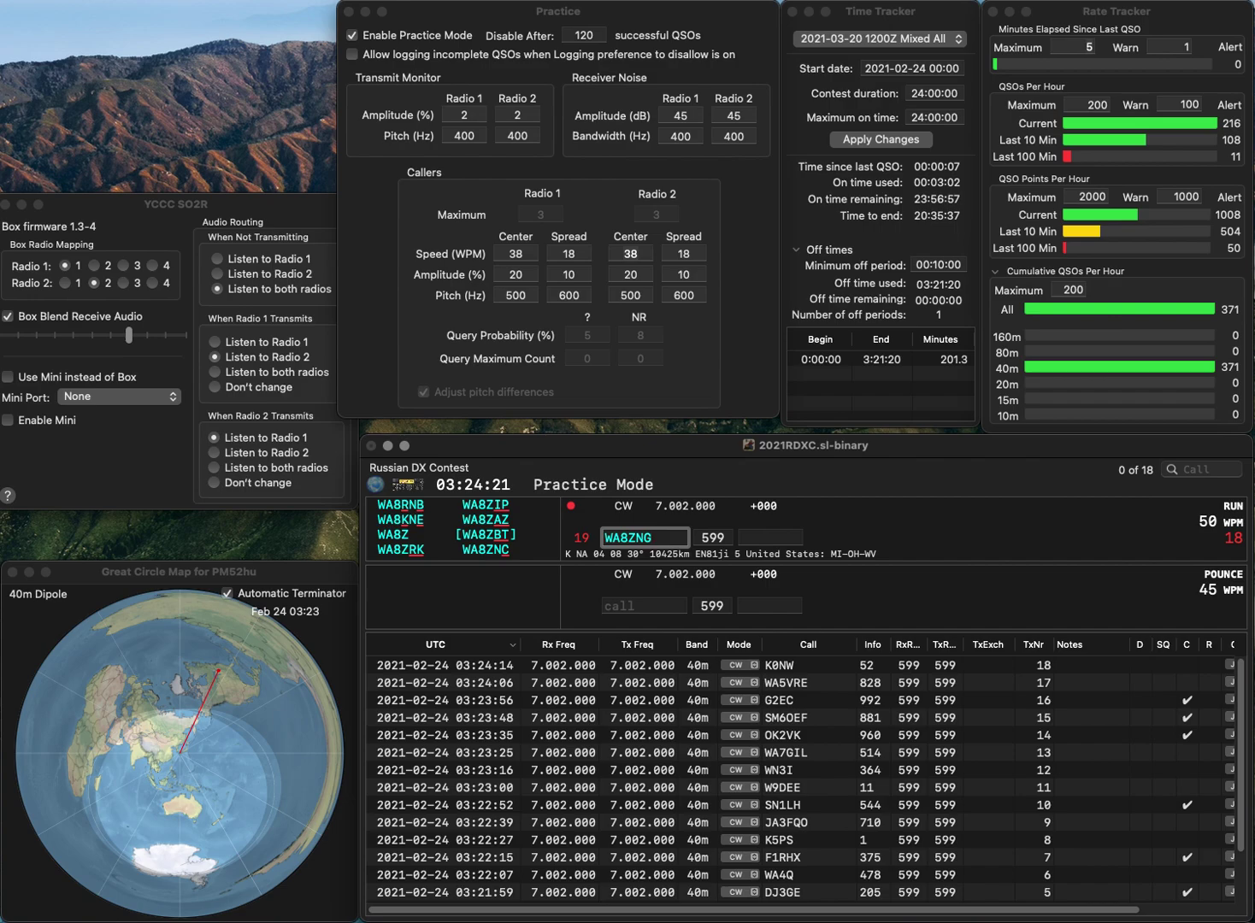
key("BackSpace")
type("C")
key("space")
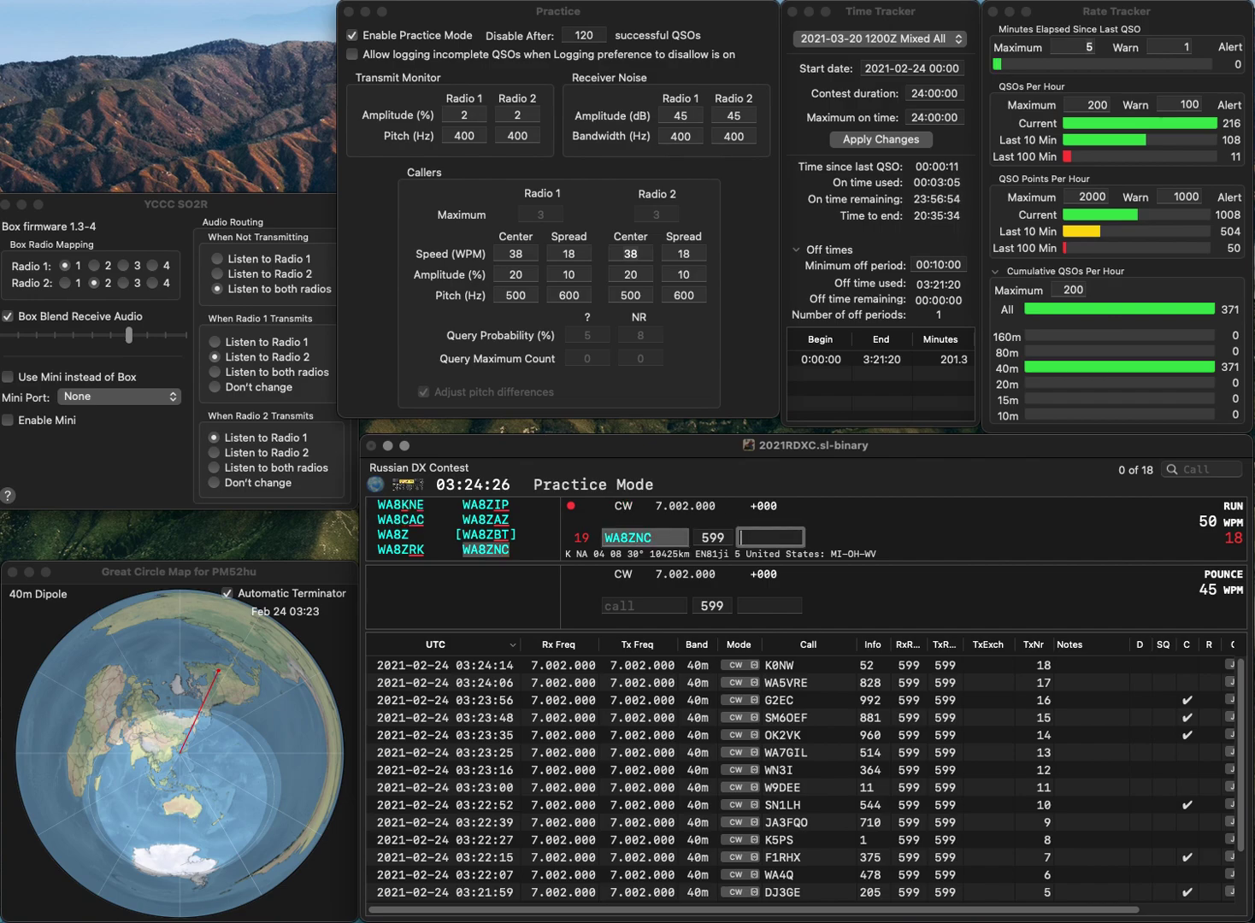
type("288")
key("Return")
type("K")
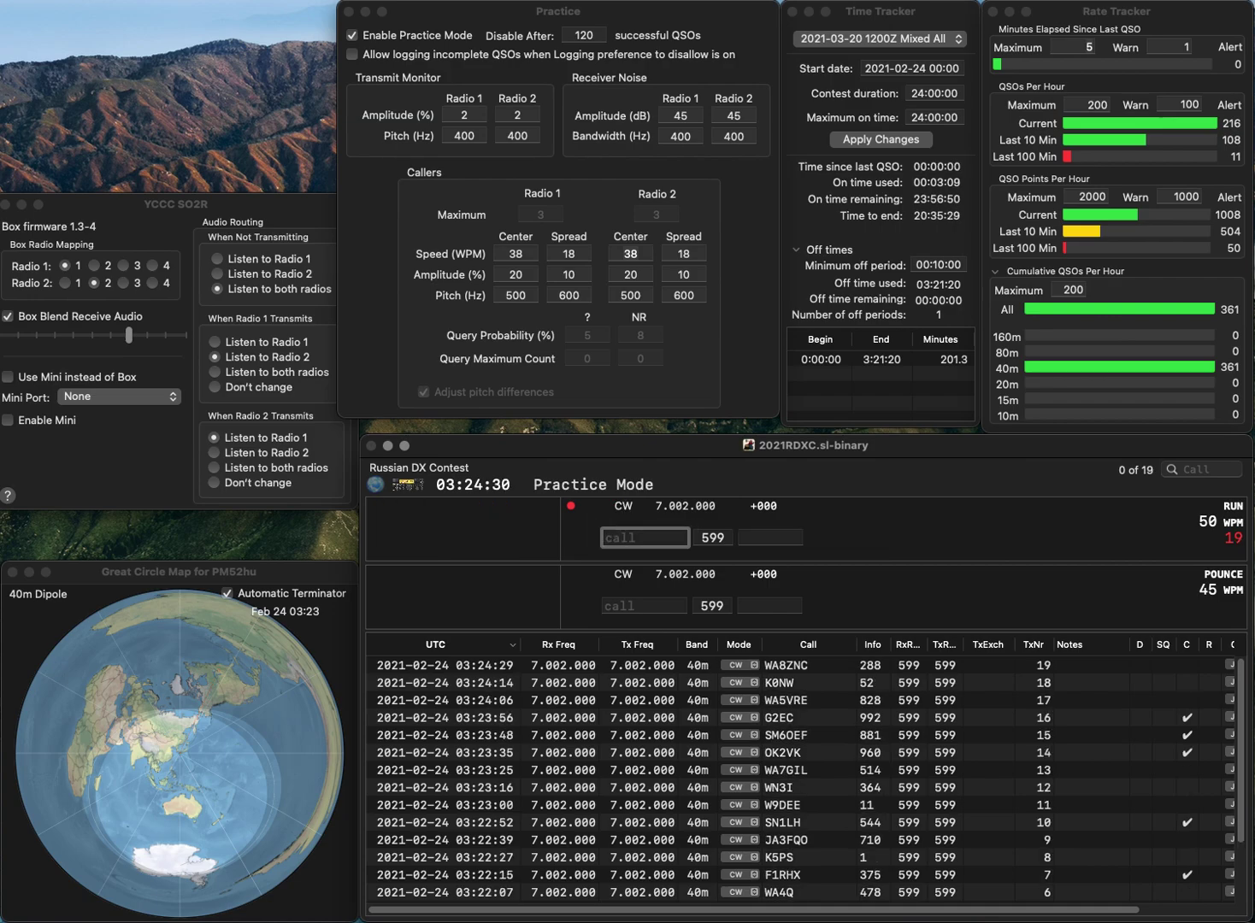
type("3ND")
key("Return")
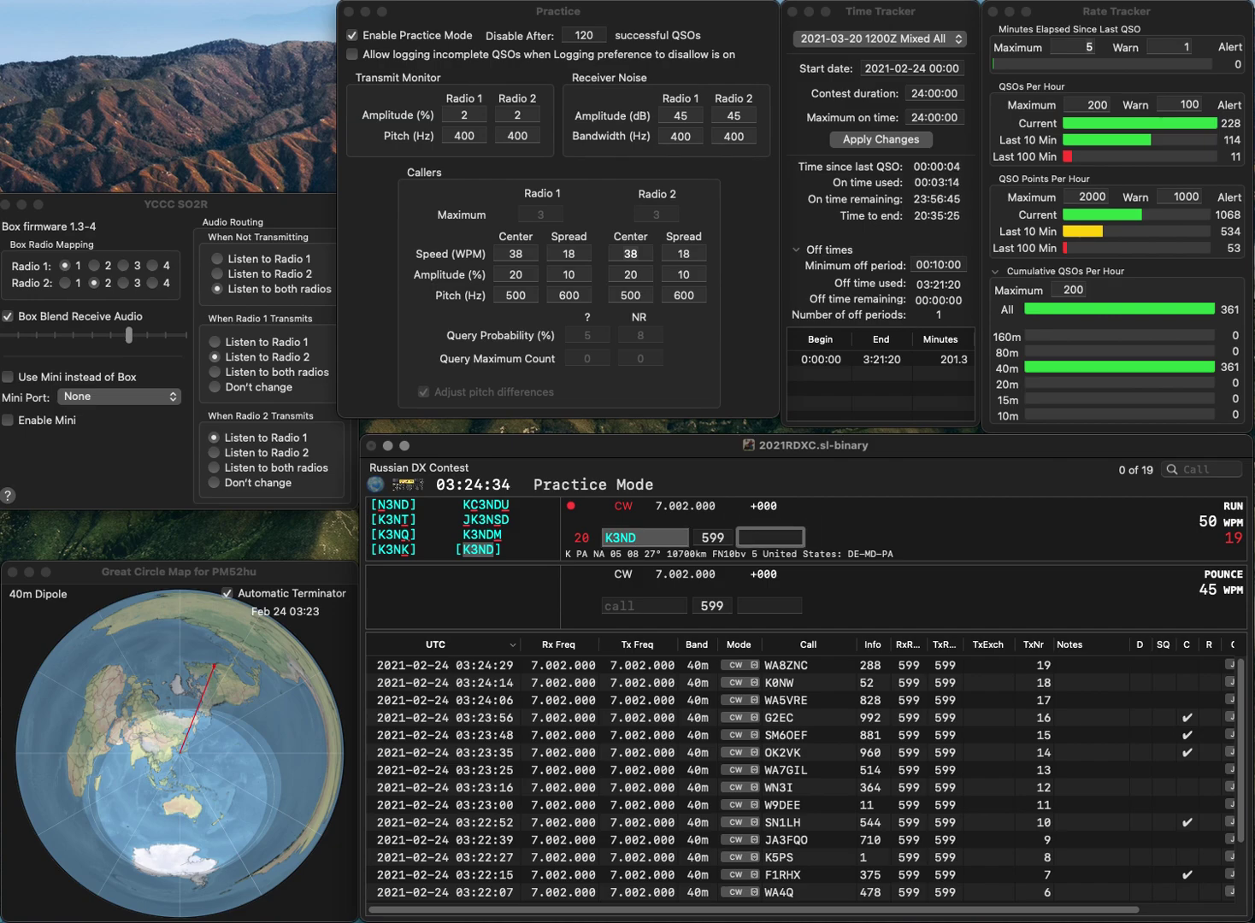
type("366")
key("Return")
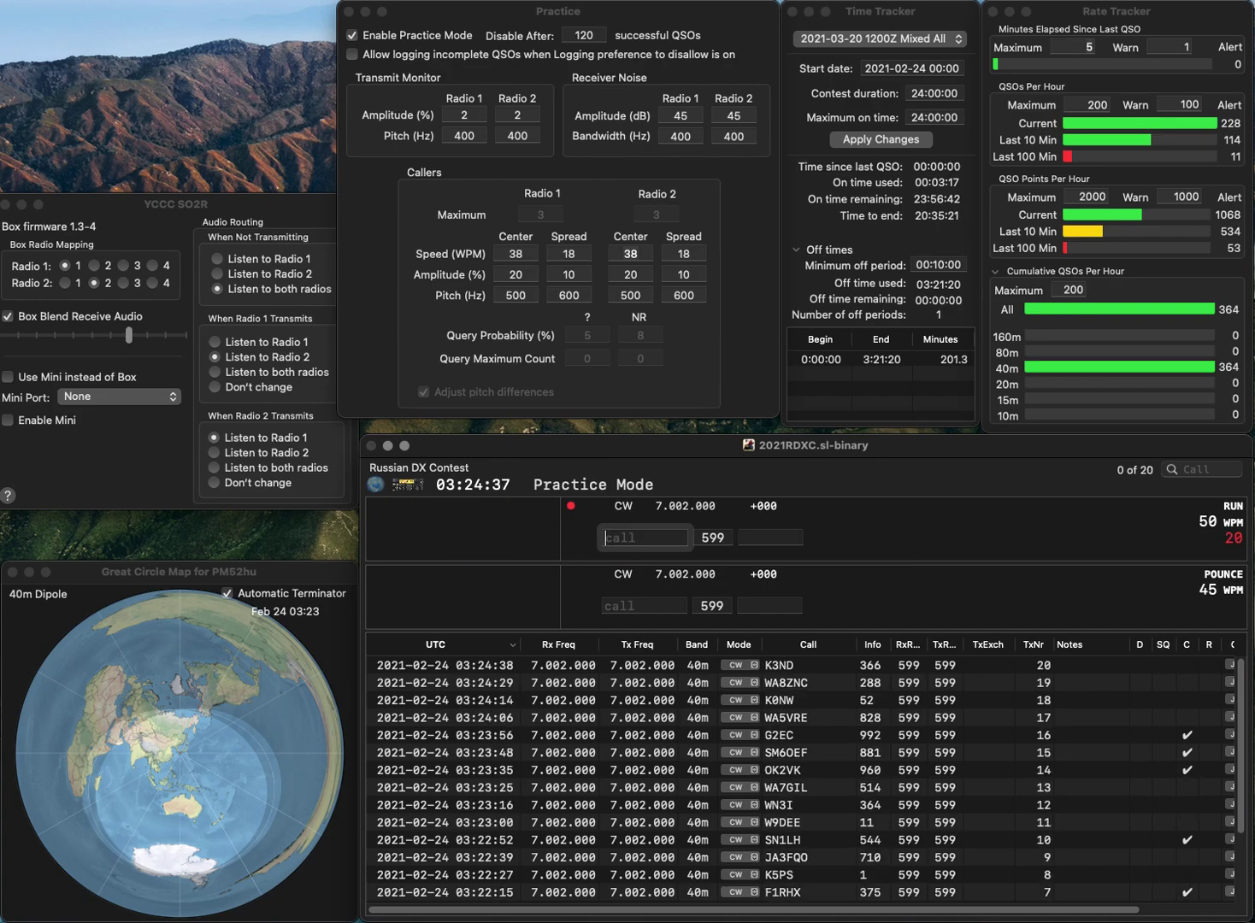
type("N6FC")
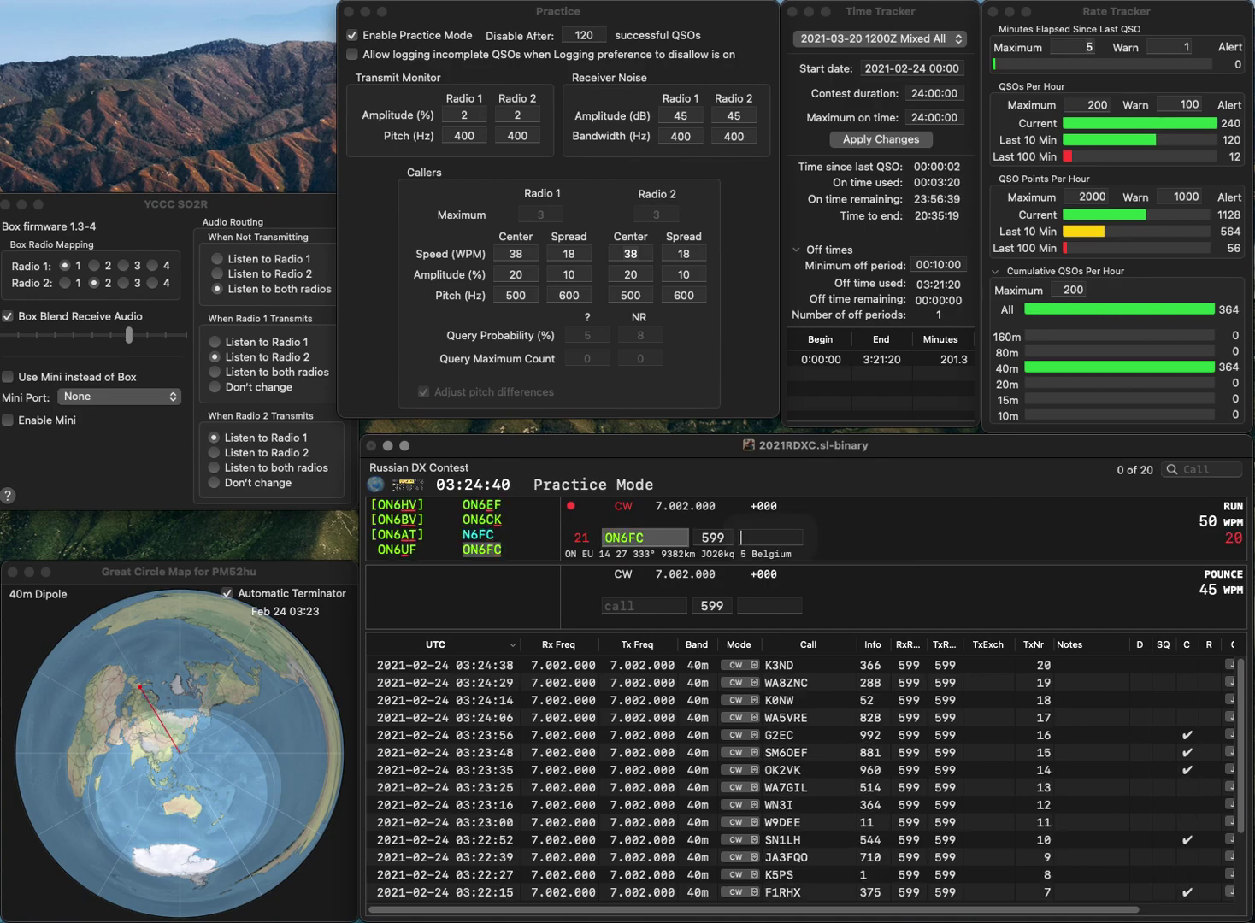
key("space")
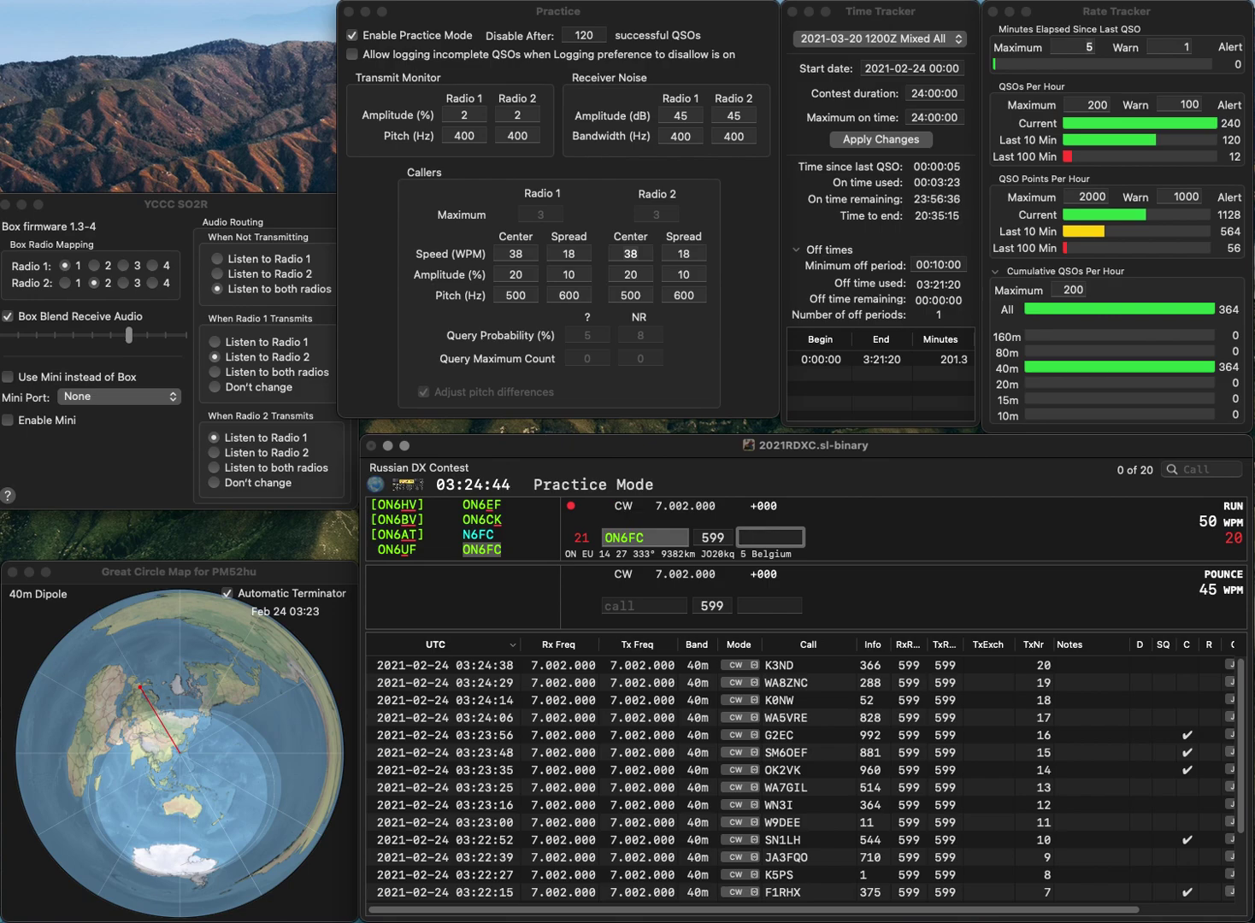
type("884")
key("Return")
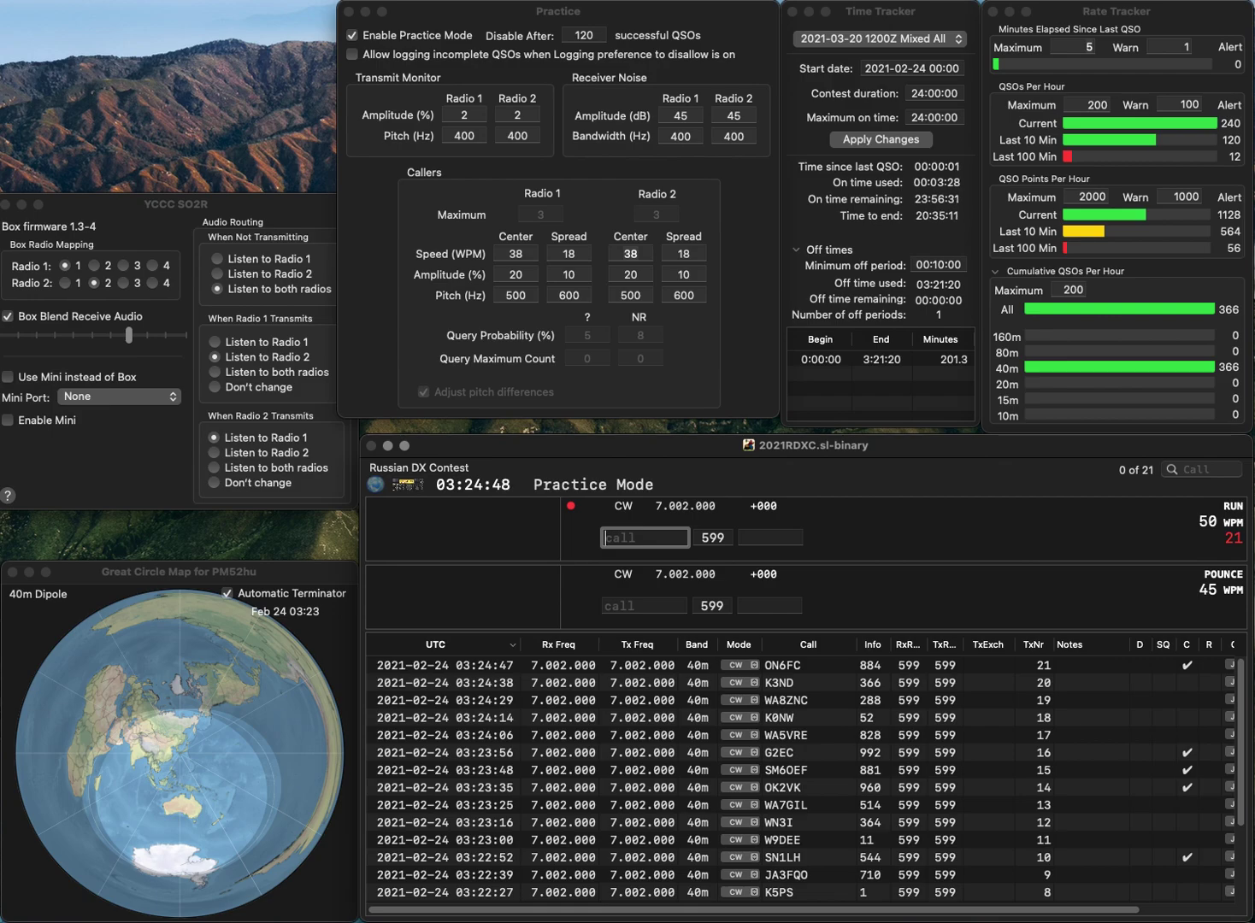
type("RC")
key("BackSpace")
type("N")
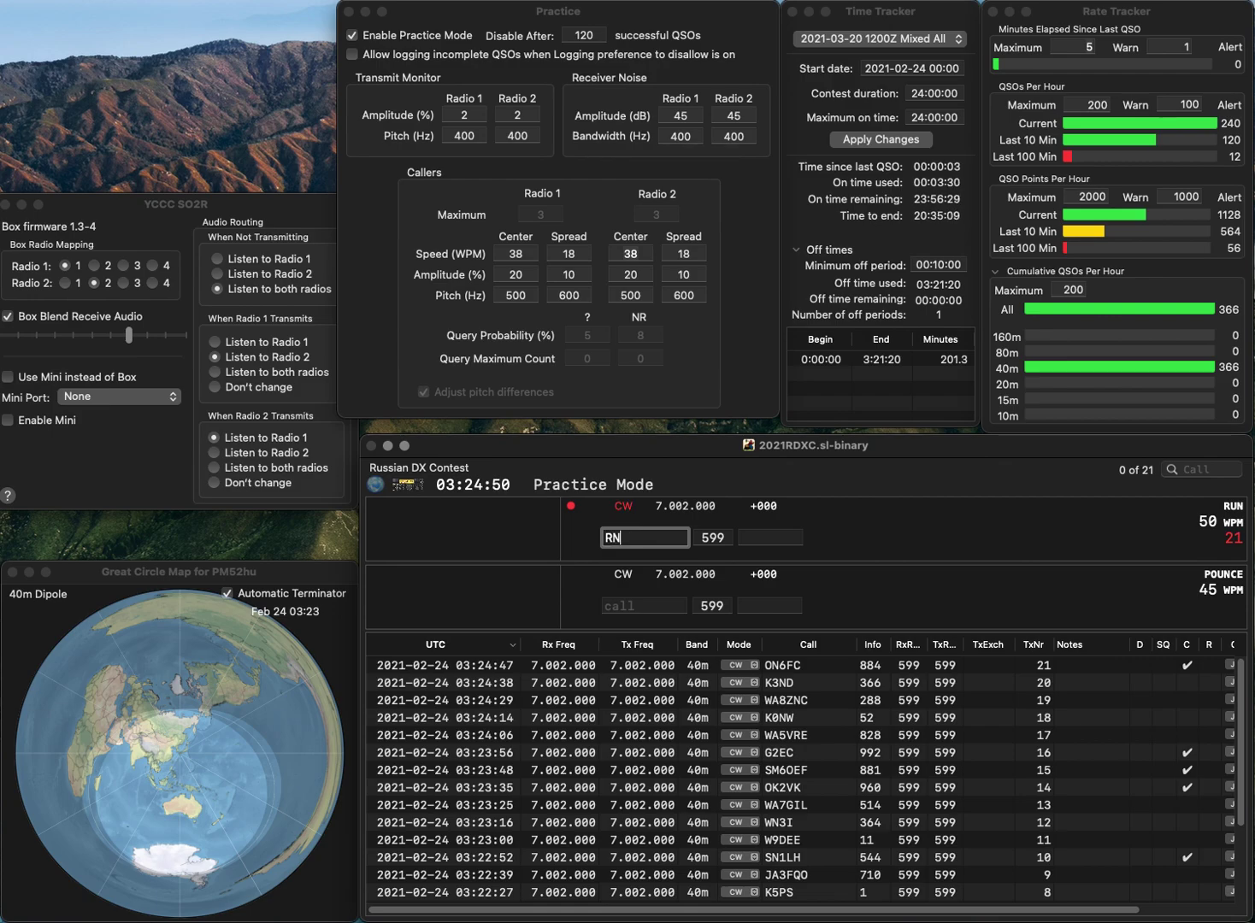
key("BackSpace")
key("BackSpace")
type("K3VK")
key("space")
type("291")
key("Return")
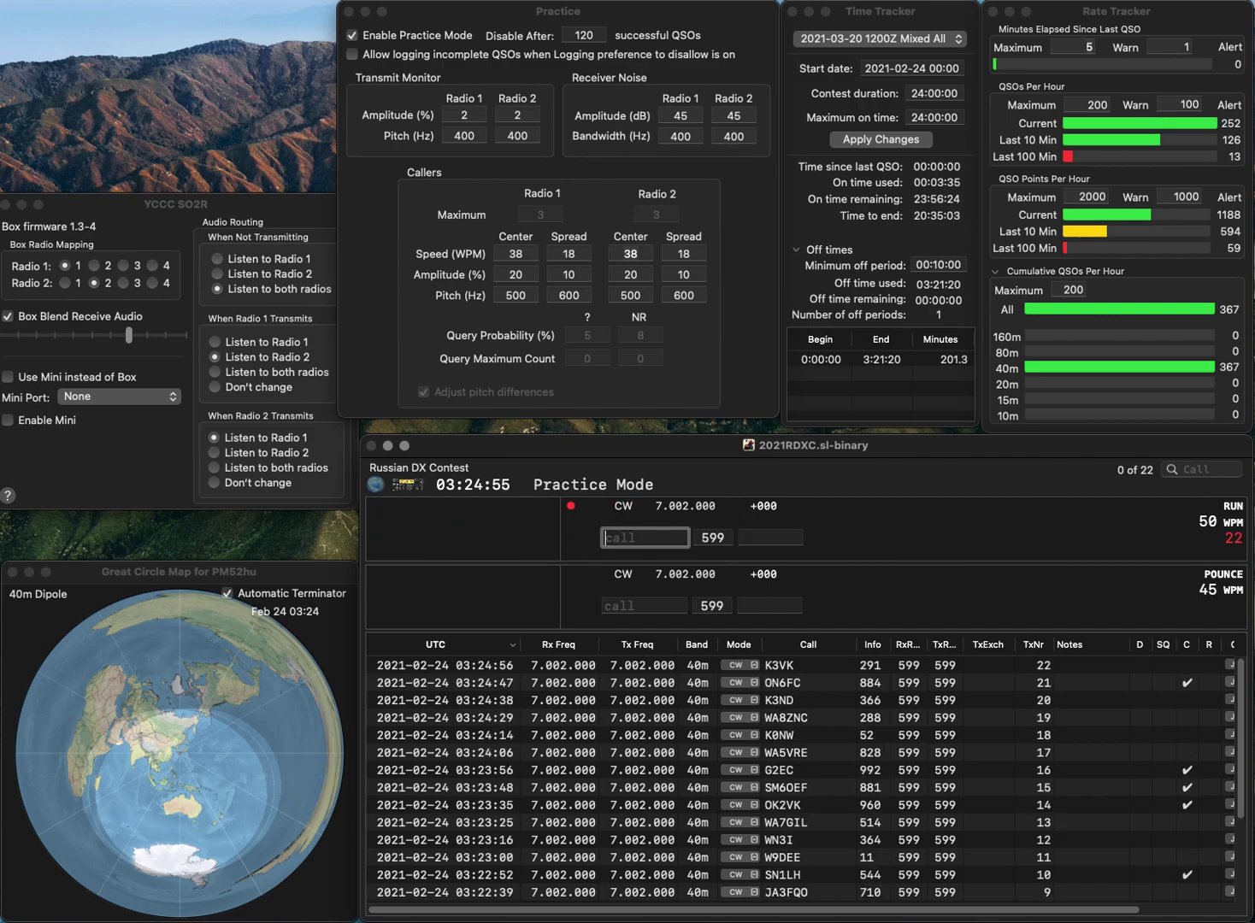
Enter call sign RK3DX on the run radio, correct it to RK3BX, and log the contact with received exchange MA
type("N")
key("BackSpace")
type("RK3DX")
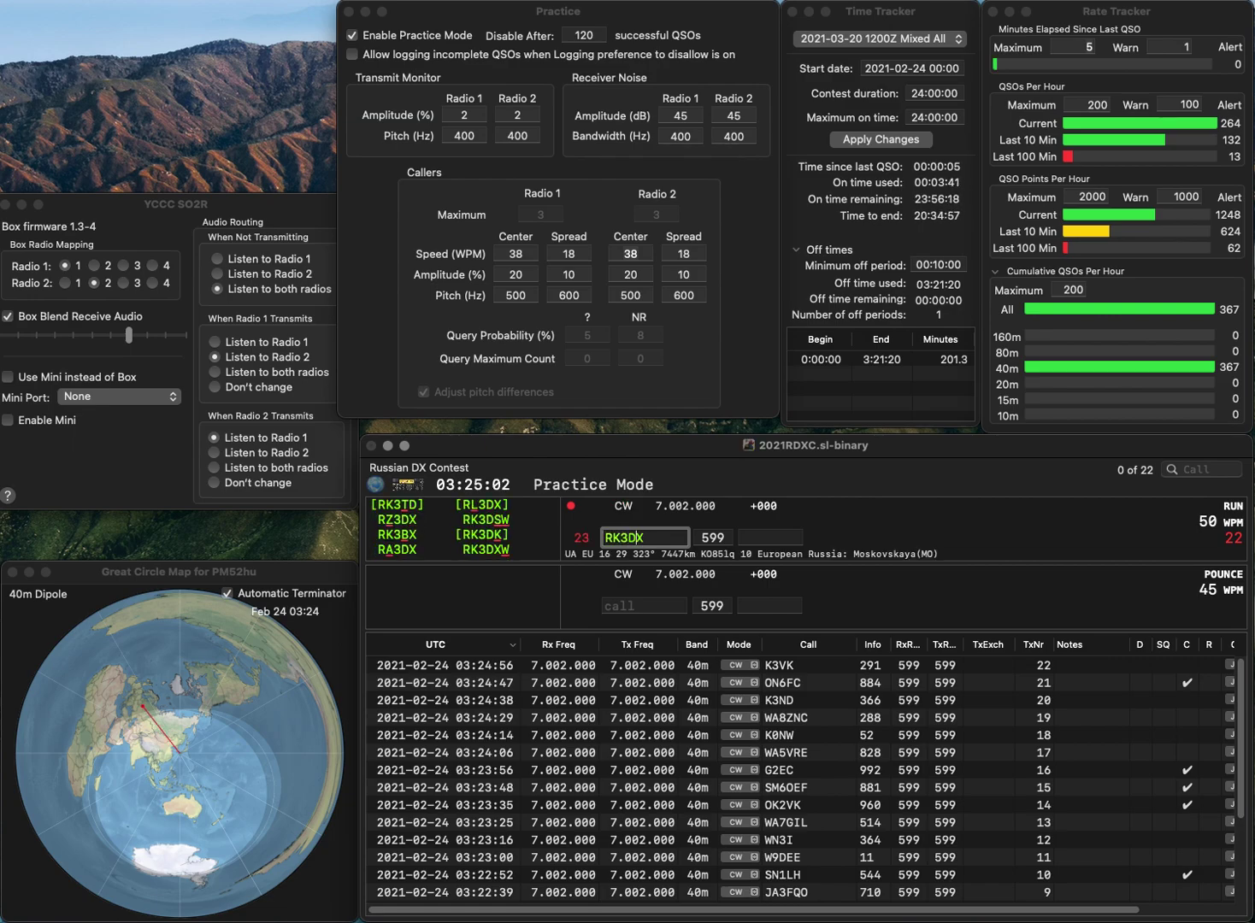
key("BackSpace")
key("BackSpace")
type("BX")
key("space")
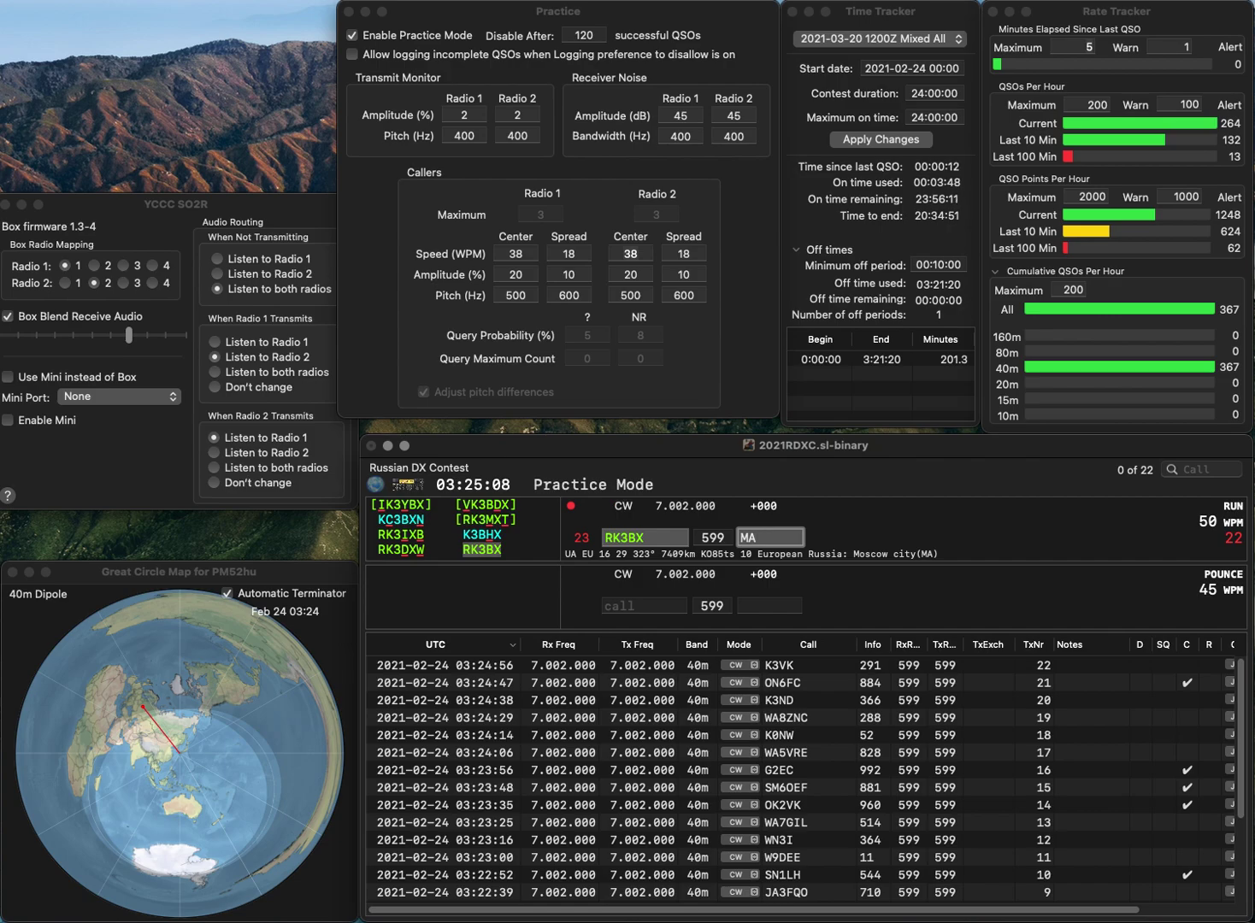
key("Return")
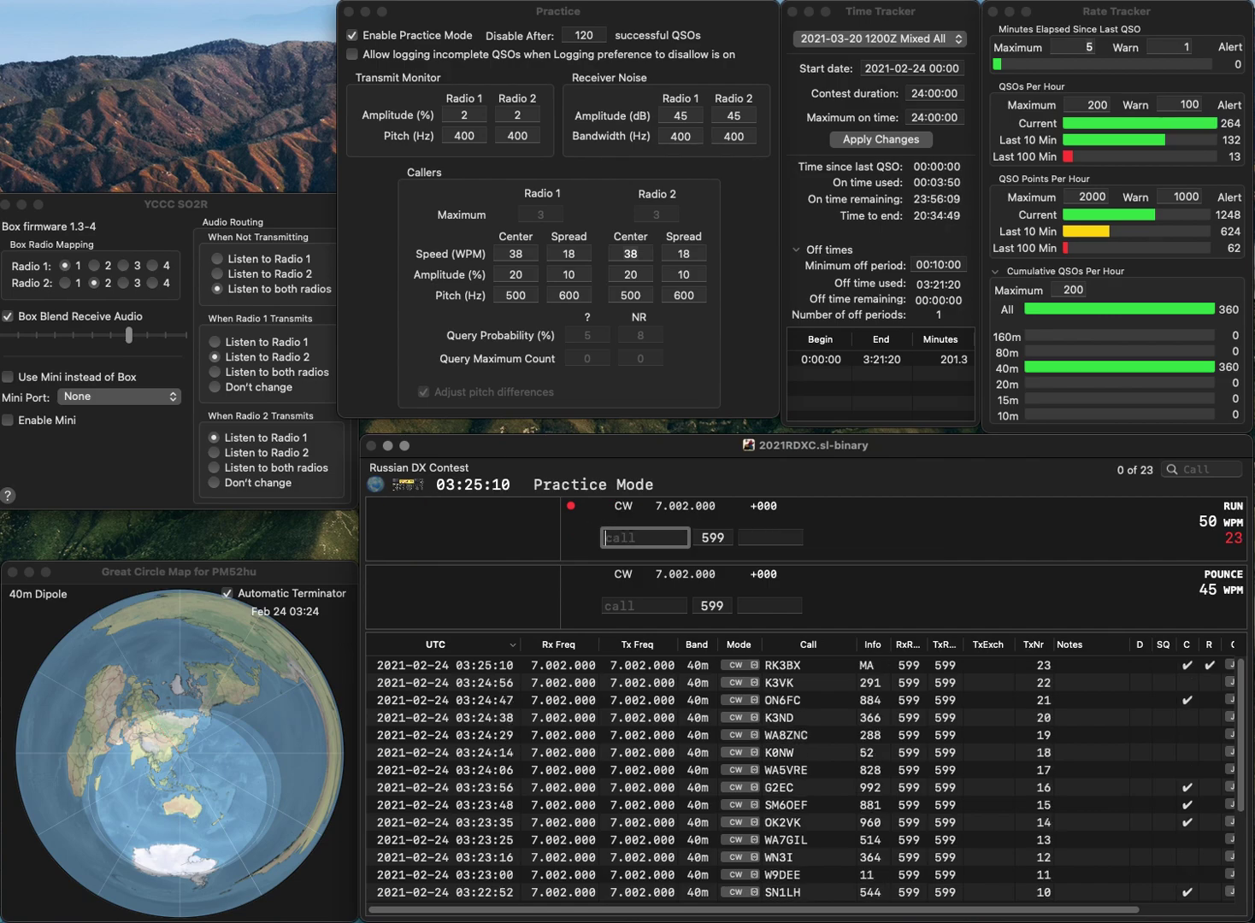
type("WB2AIV")
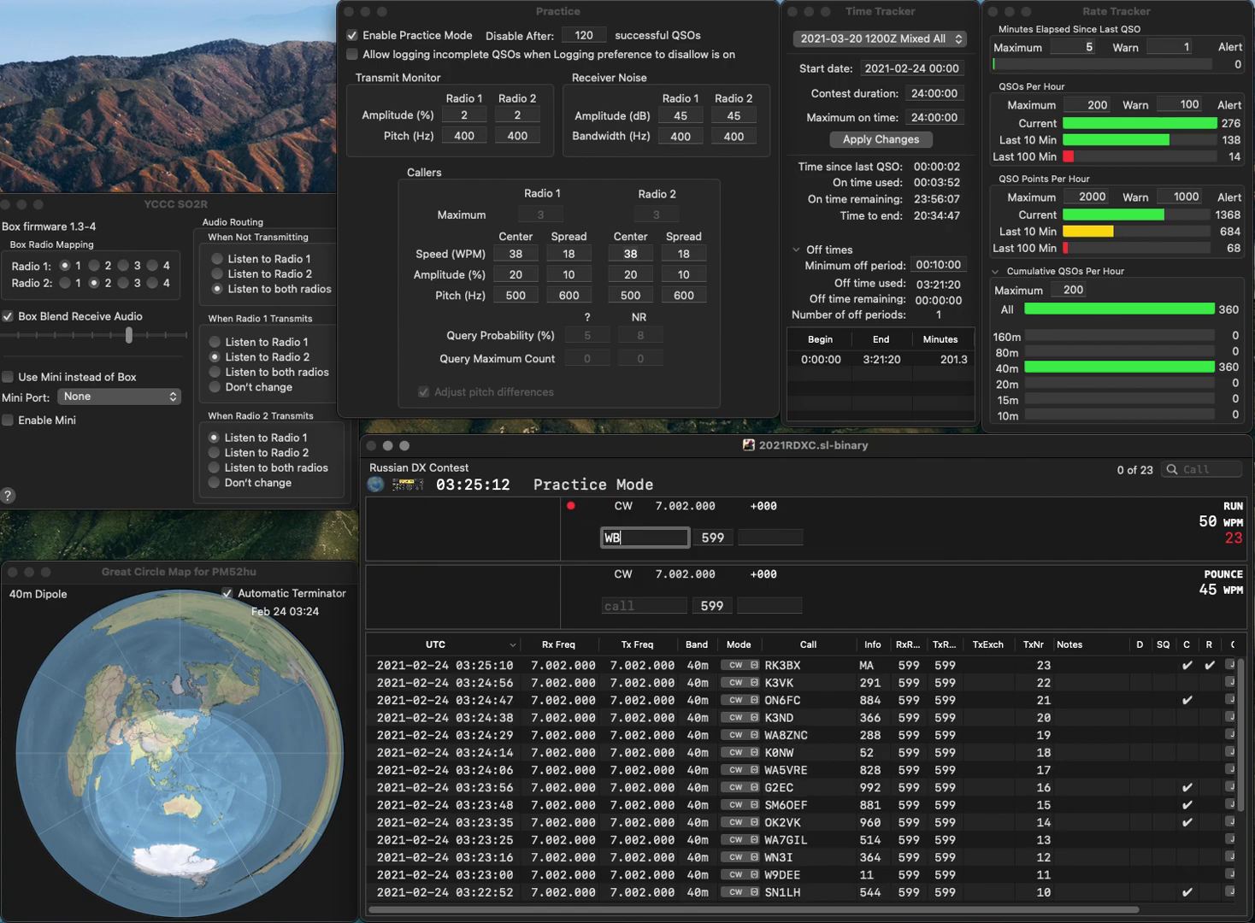
key("space")
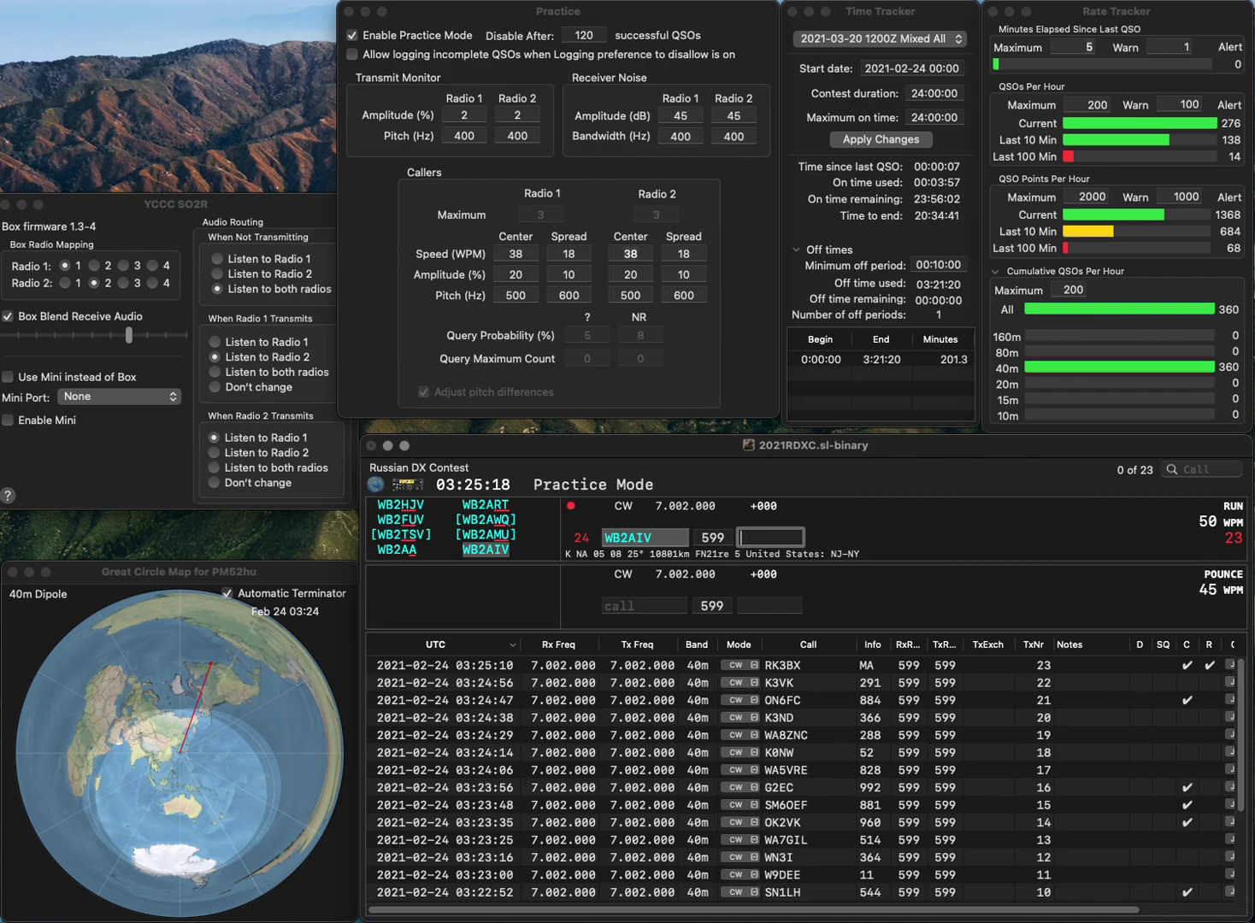
type("945")
key("Return")
type("SN")
key("Return")
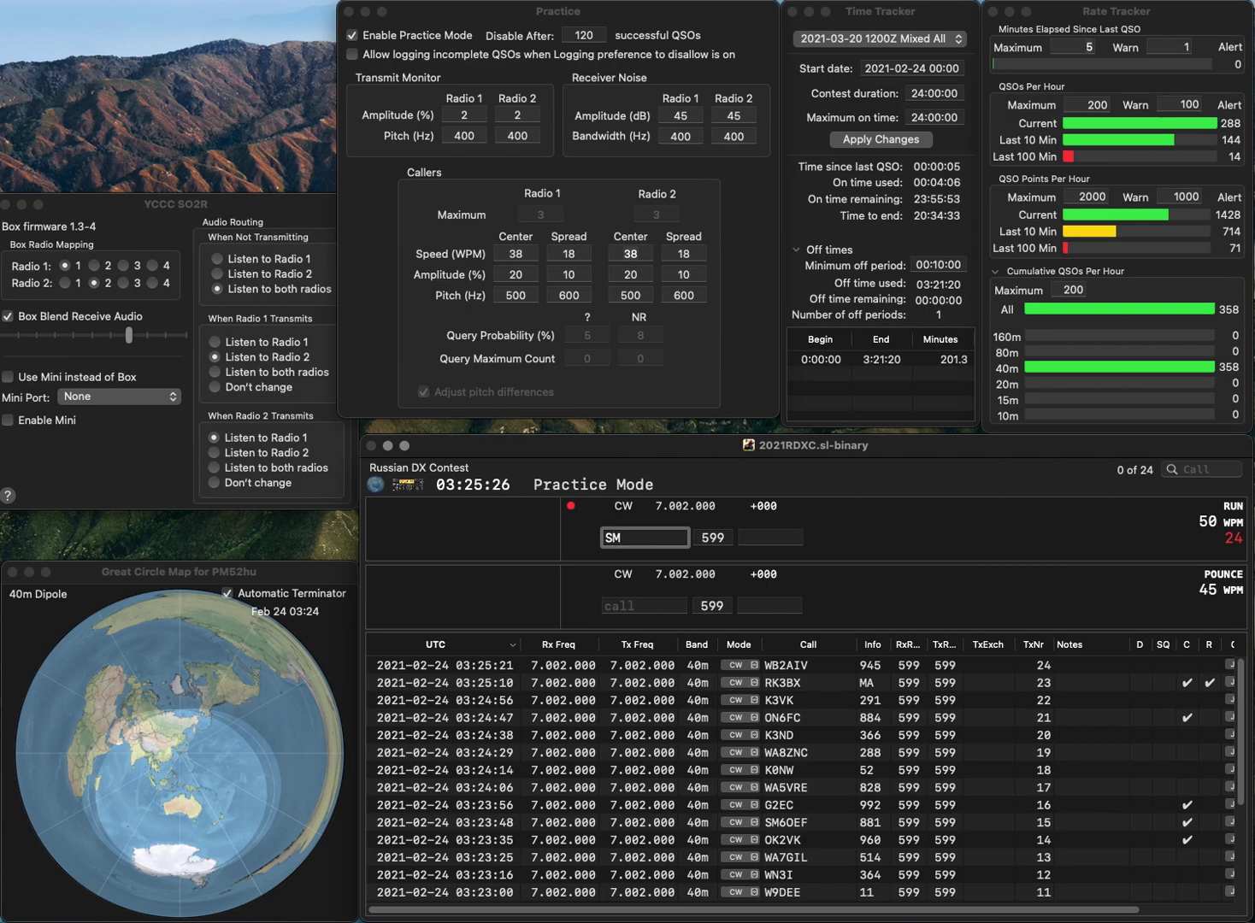
type("7DUZ")
key("Return")
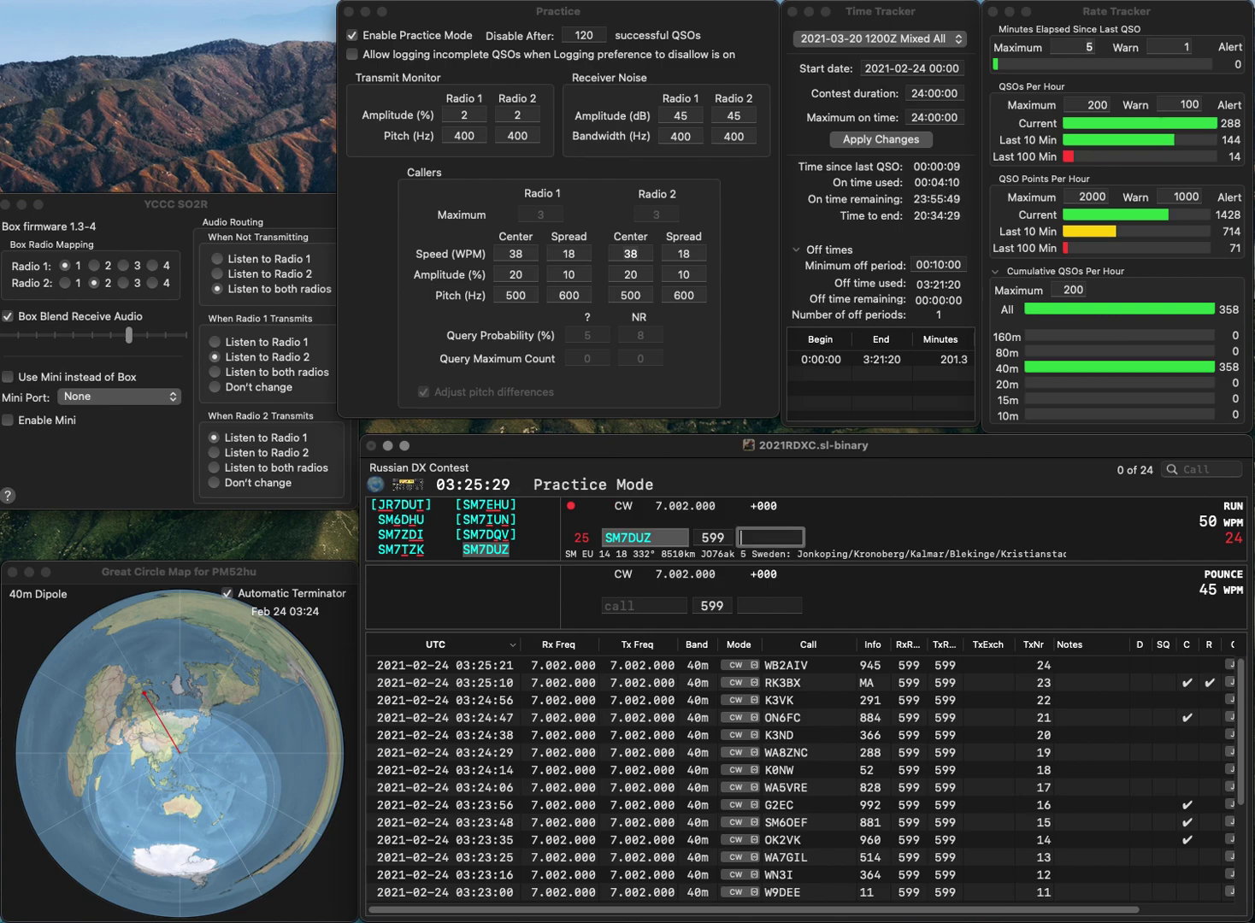
type("75")
key("Return")
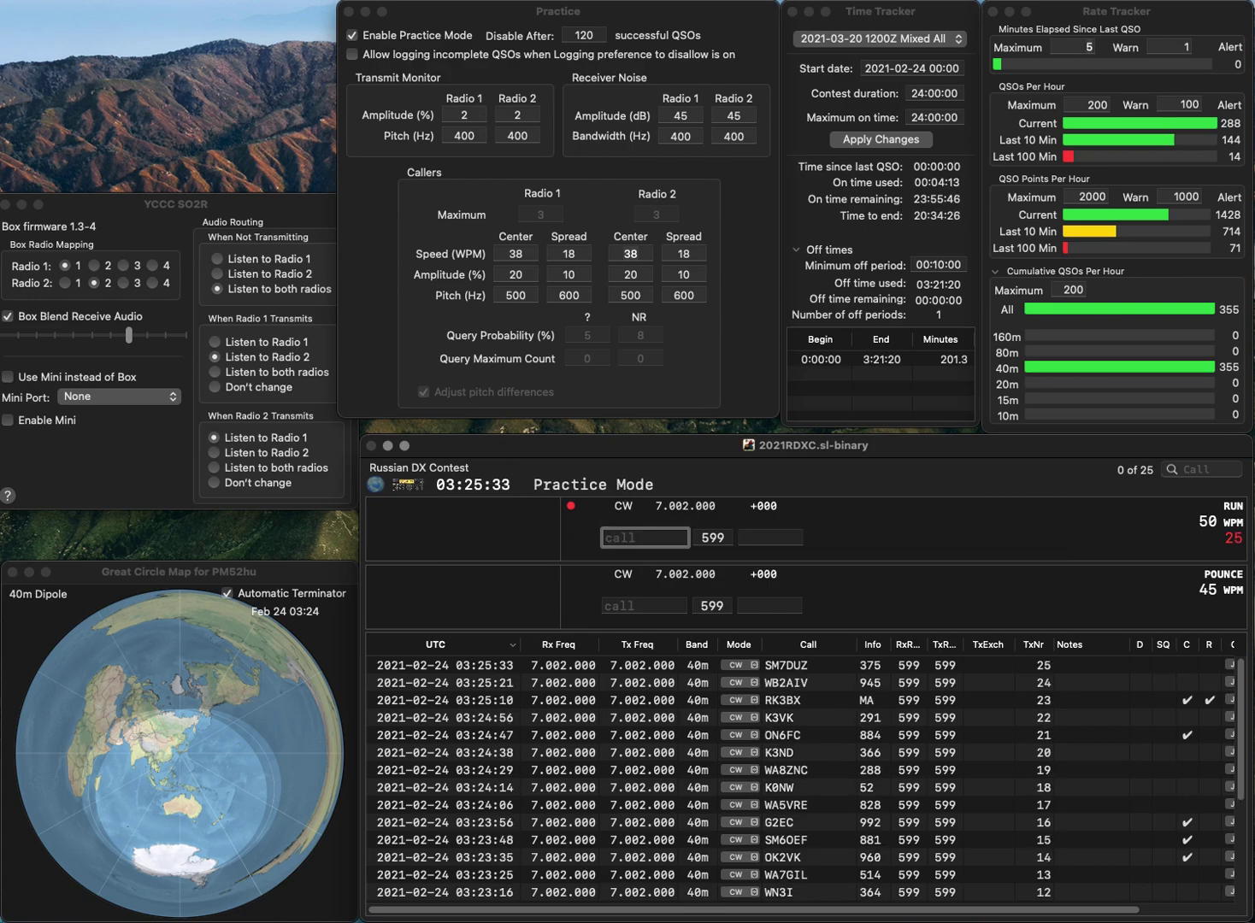
type("YO")
type("3SOT")
key("Left")
key("Left")
key("BackSpace")
type("H")
key("space")
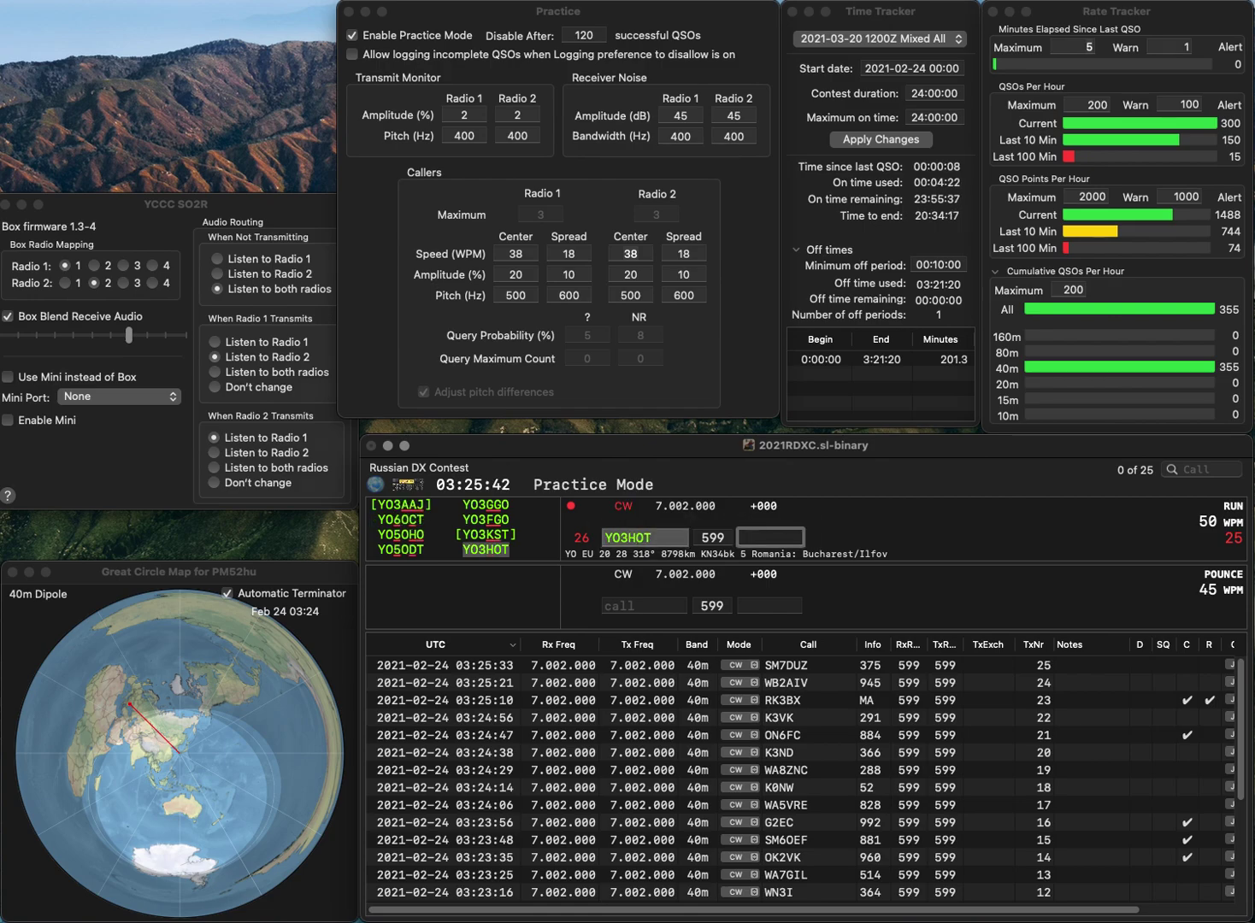
type("577")
key("Return")
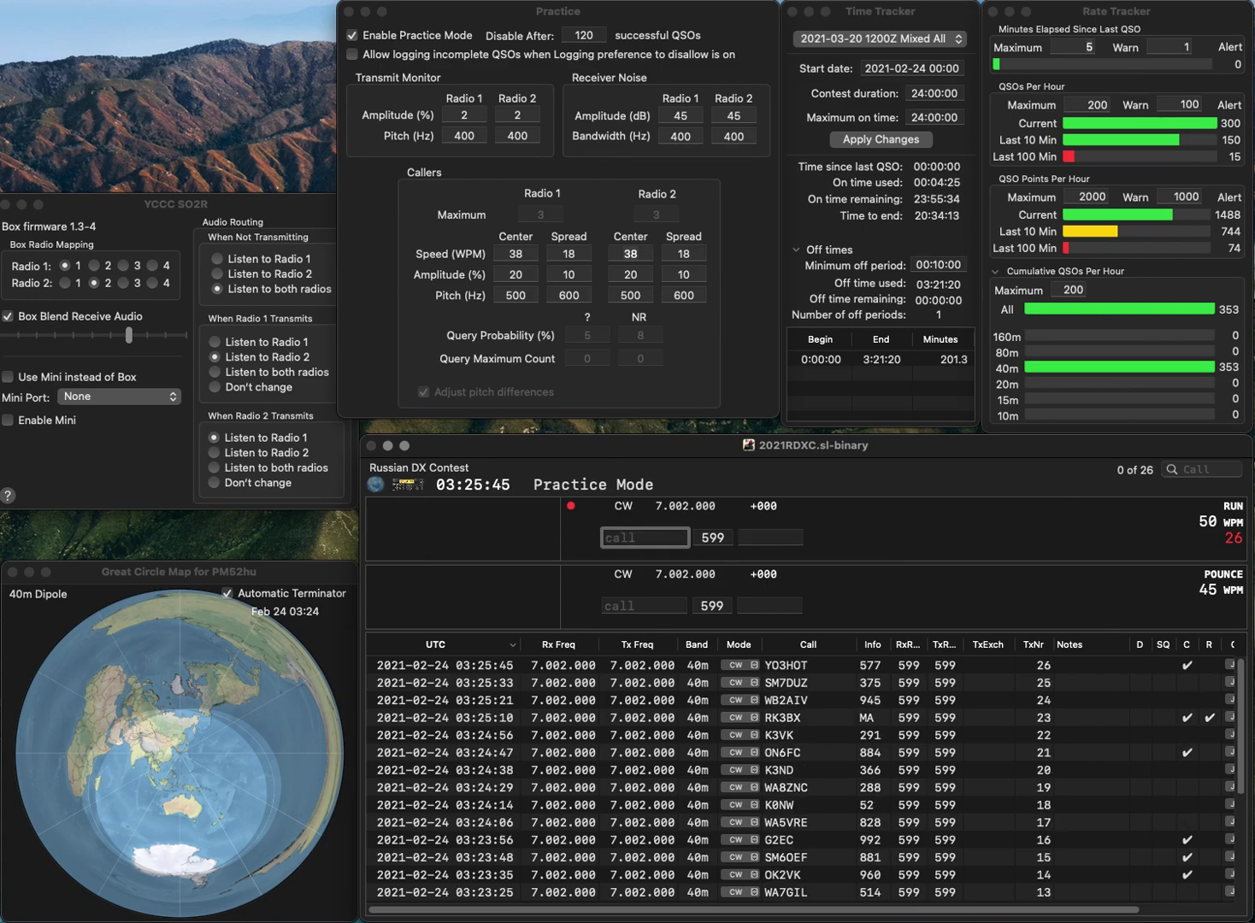
Log a run-radio contact with call sign IO2HQ and received exchange number 751
type("IO2HQ")
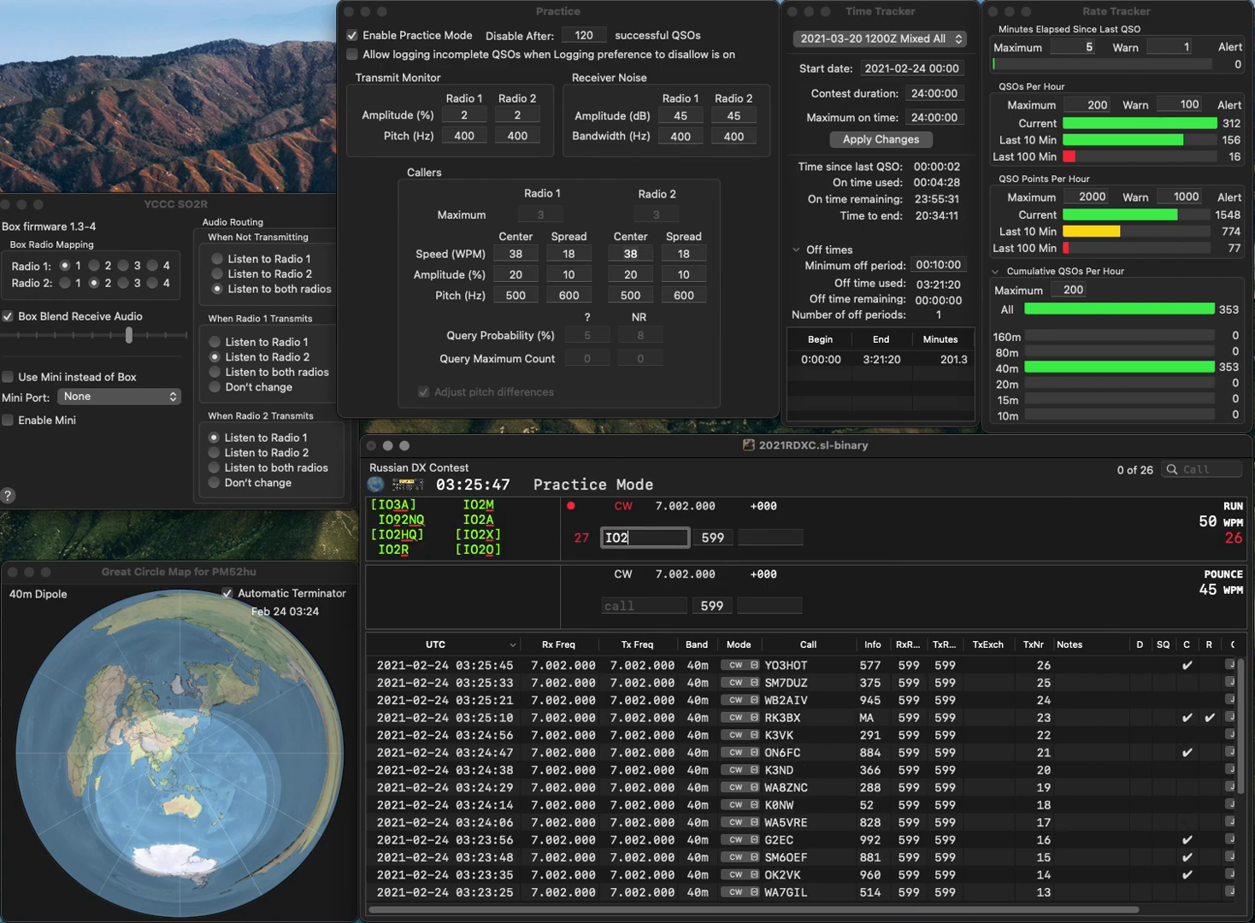
key("space")
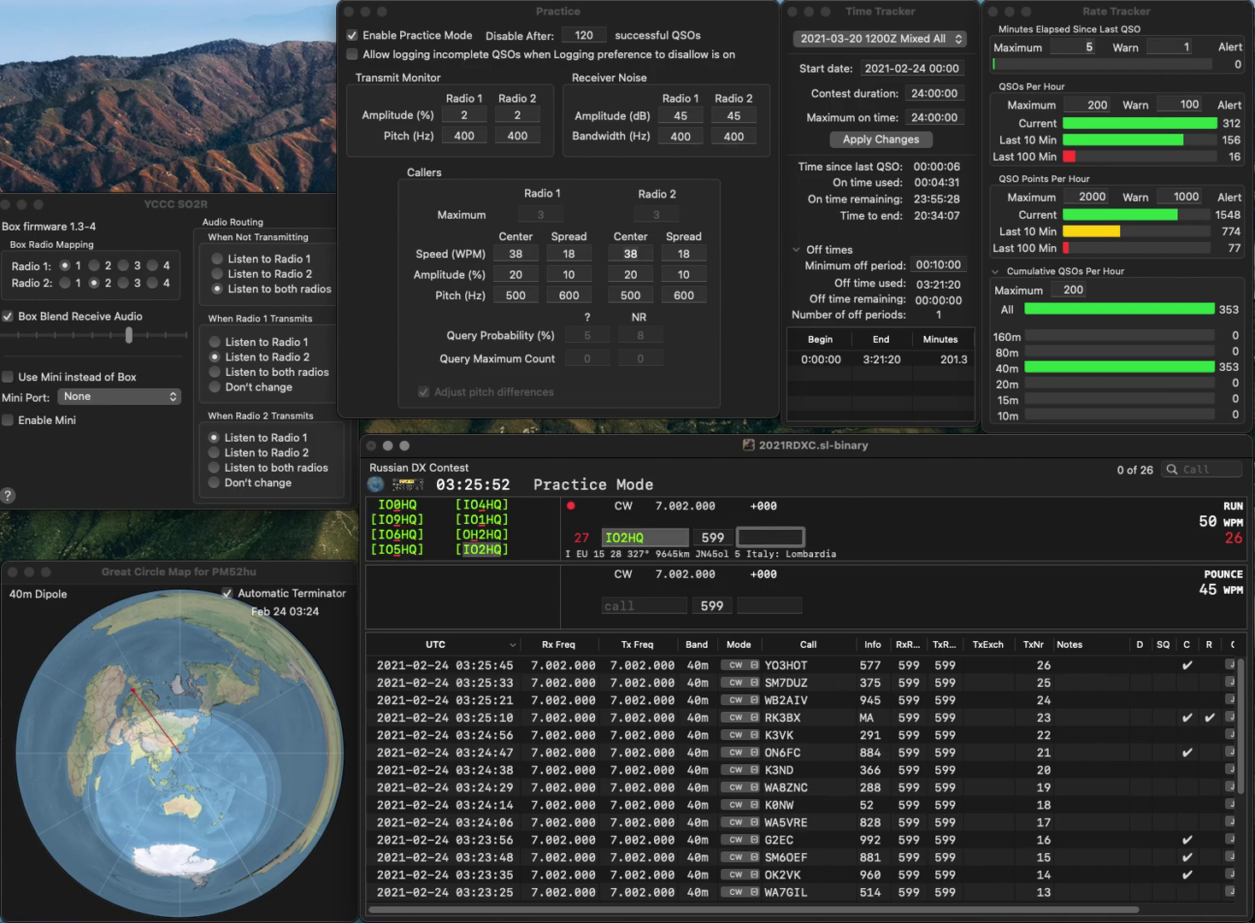
type("51")
key("Return")
Log a run-radio contact with call sign HA0LC and received exchange number 894
type("HA")
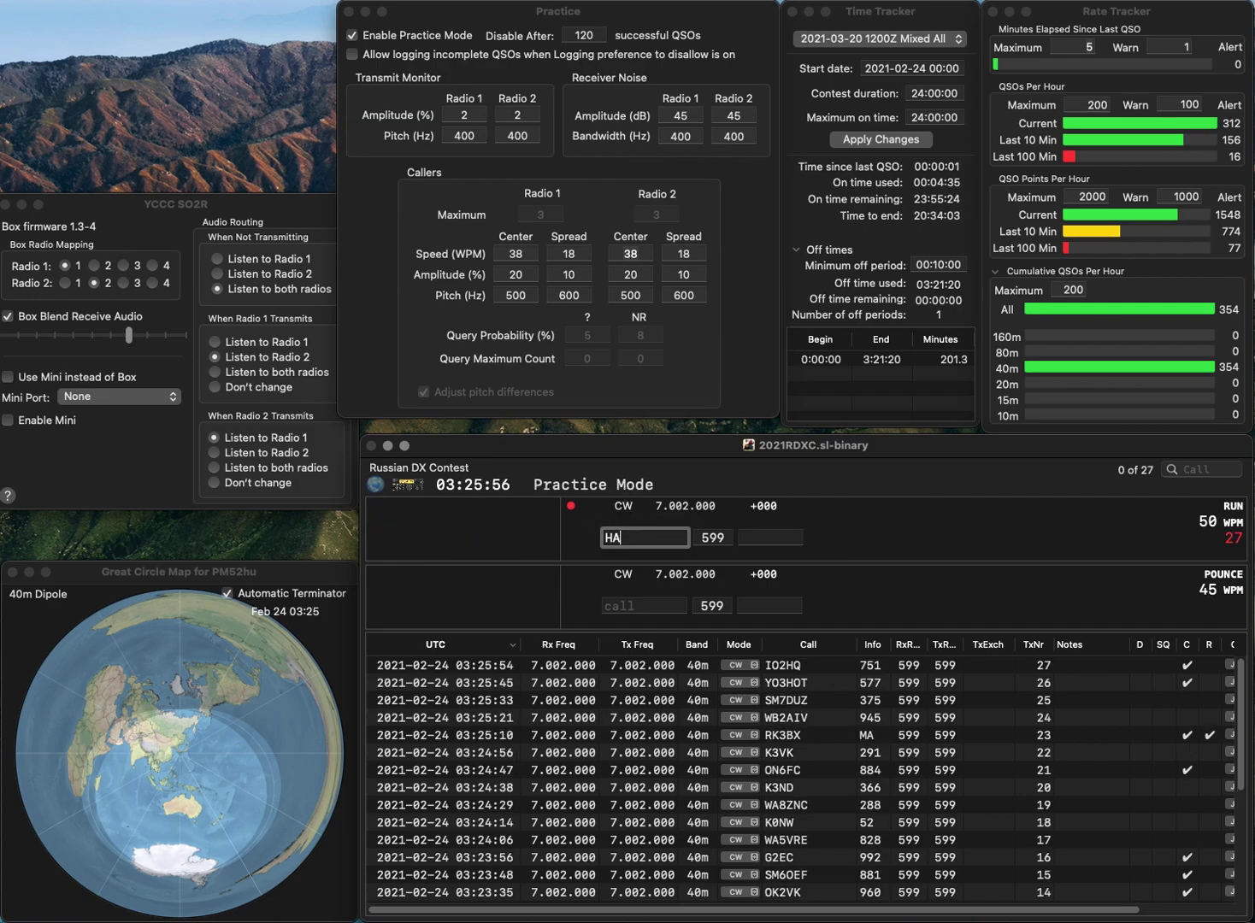
type("0LC")
key("Return")
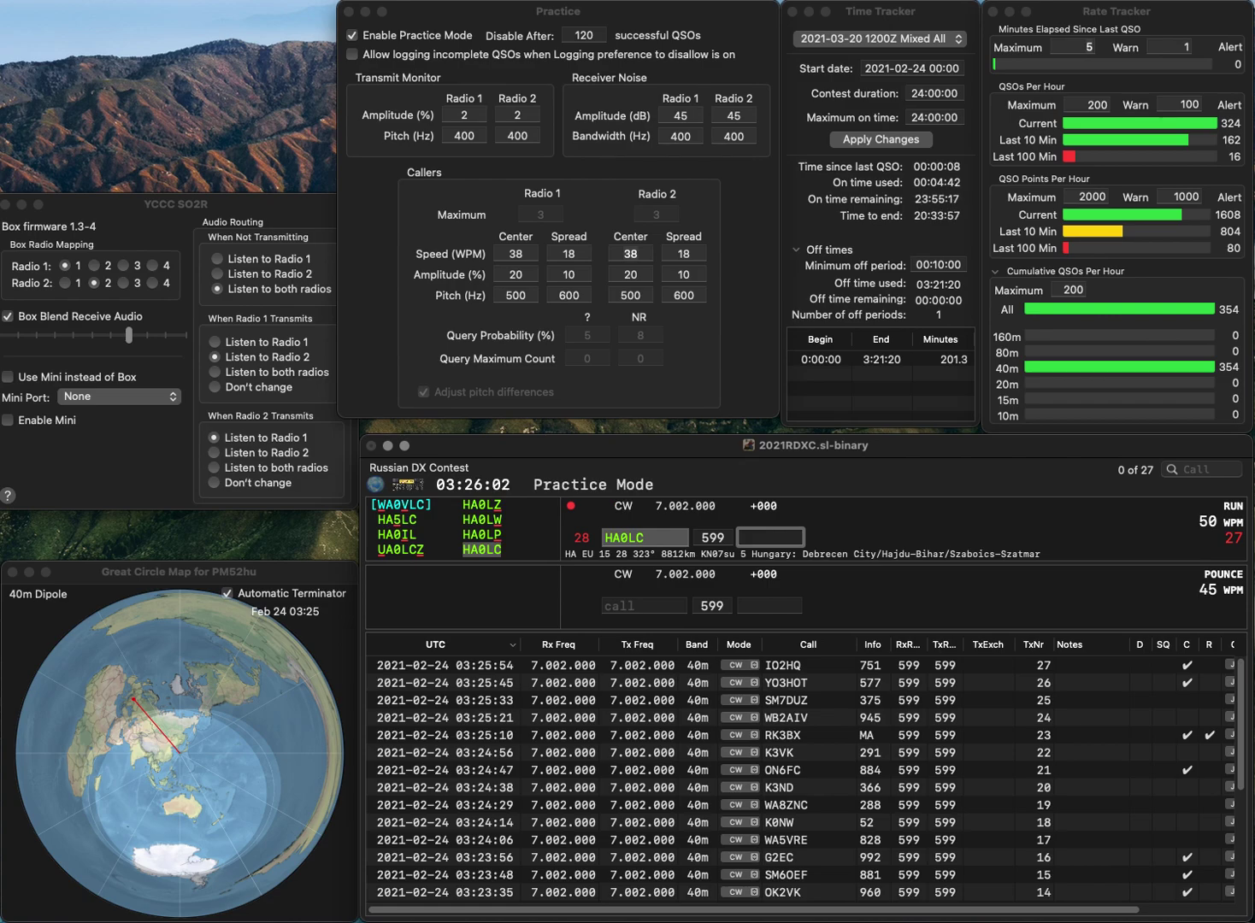
type("94")
key("Return")
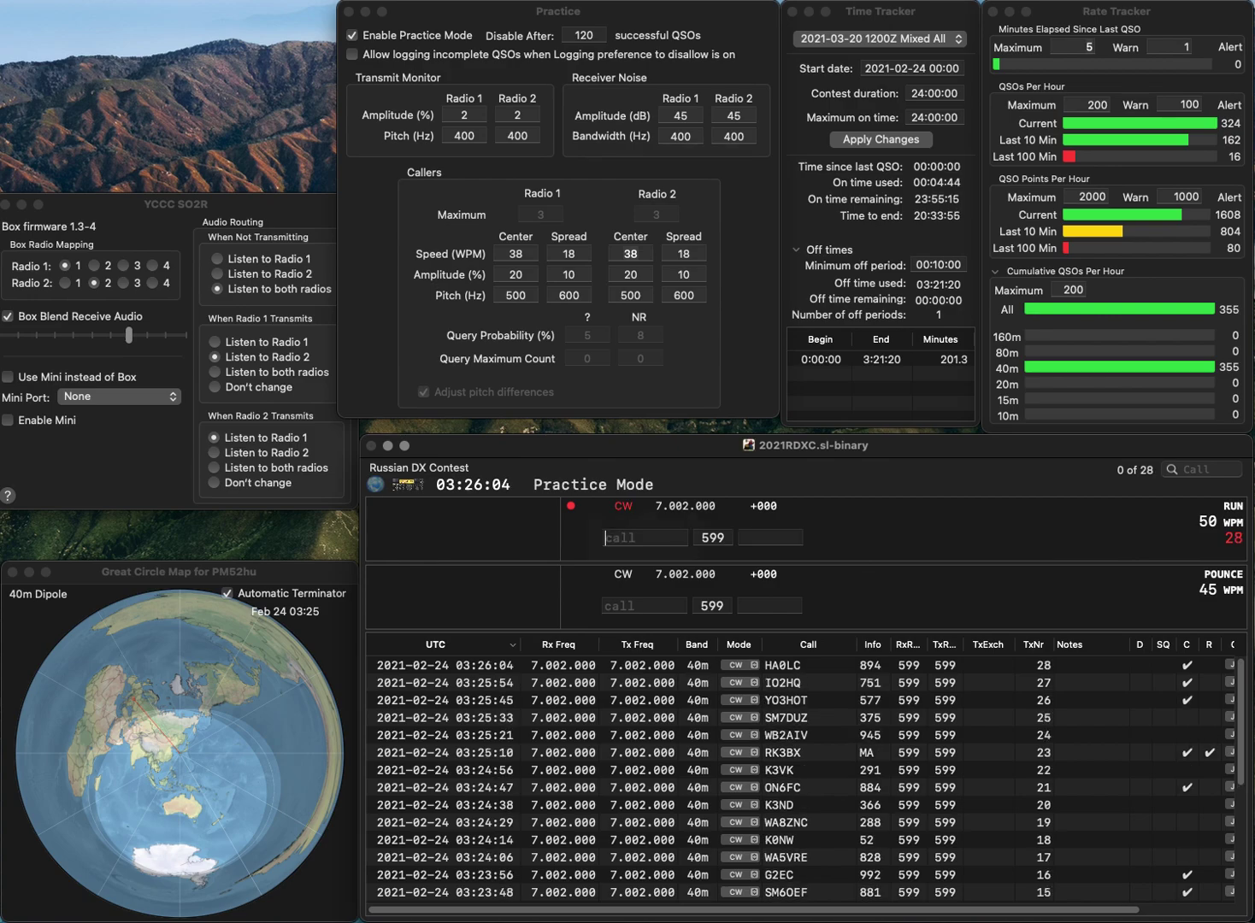
Log a run-radio contact with call sign EF3C and received exchange number 514
type("EF3C")
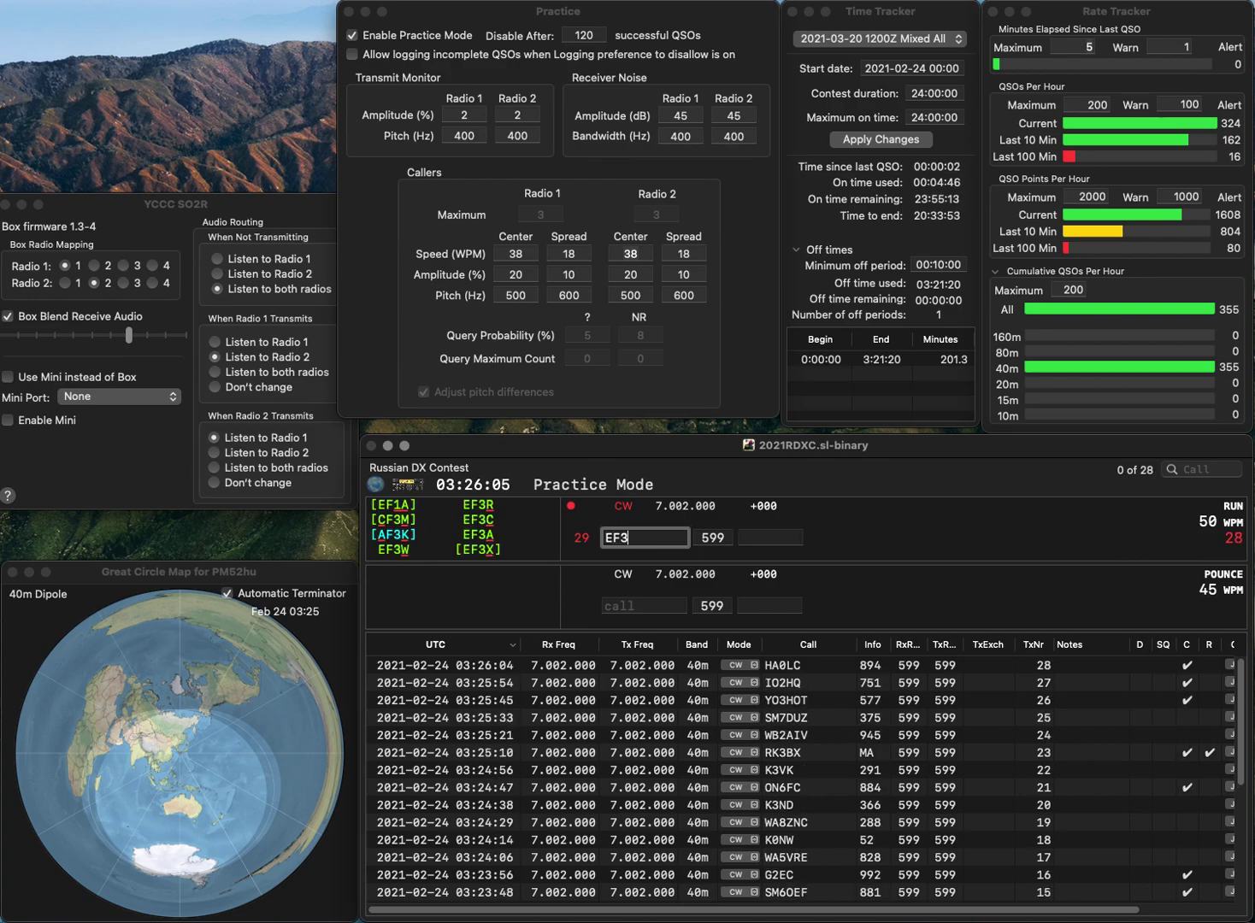
key("Return")
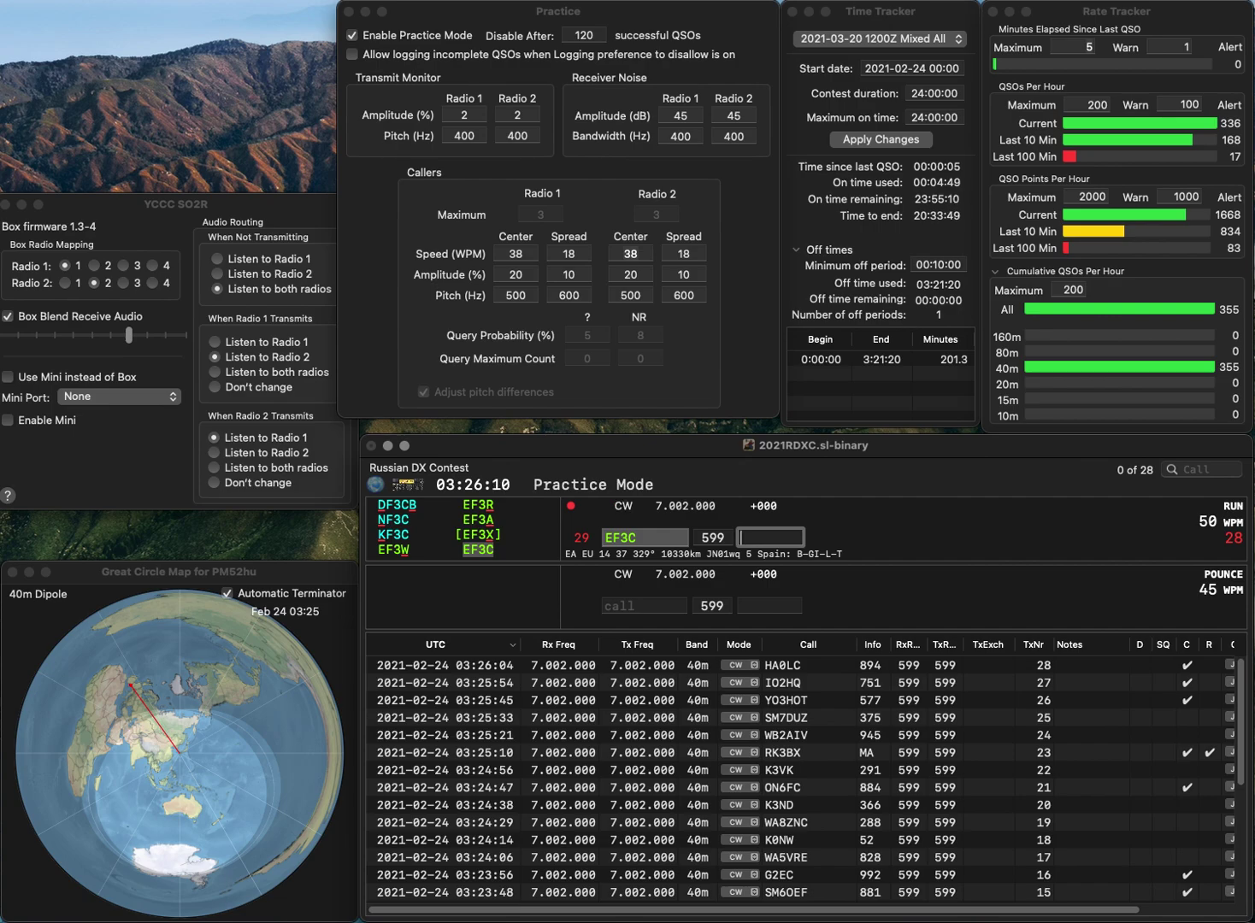
type("1")
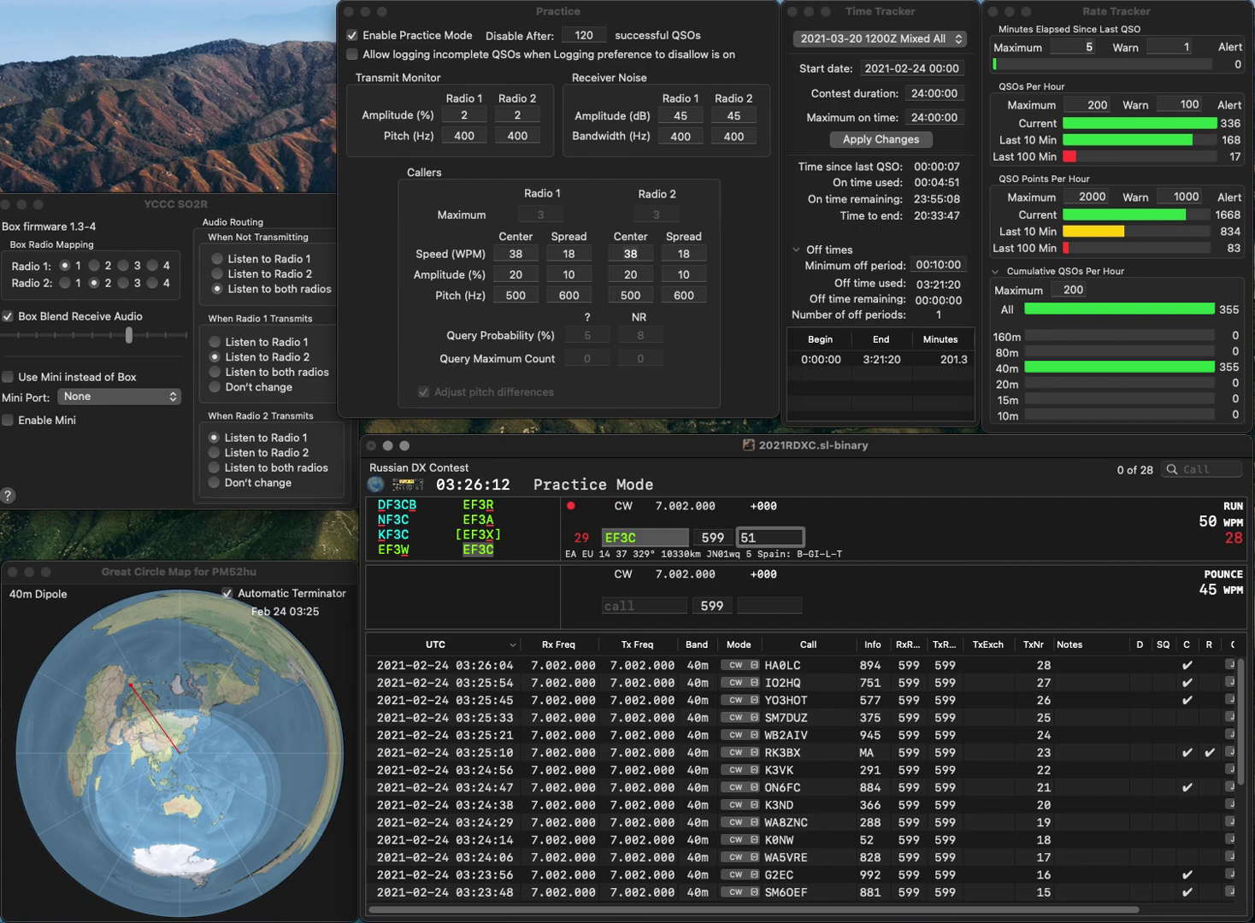
type("4")
key("Return")
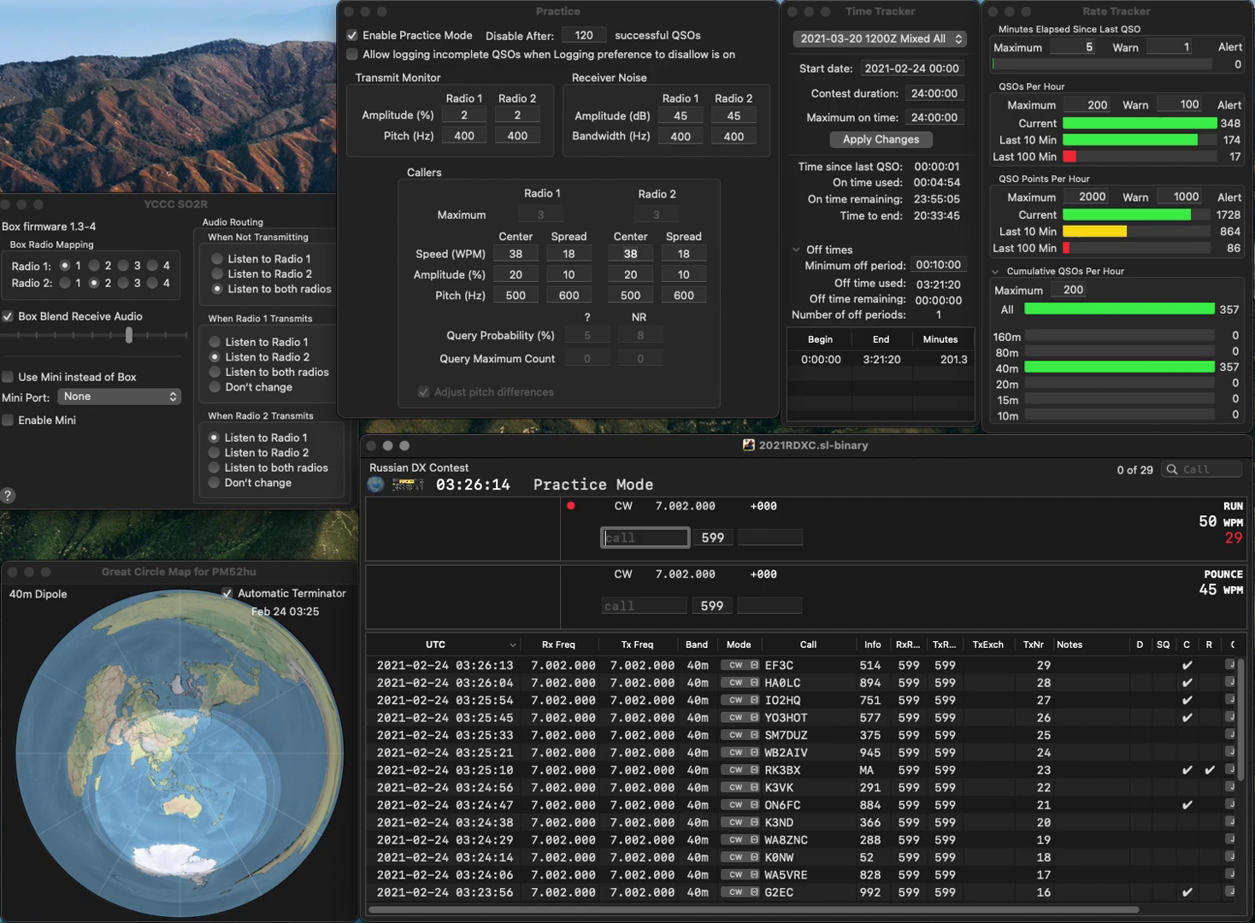
Log a run-radio contact with call sign UB7K and received exchange RK
type("UB7K")
key("space")
type("RK")
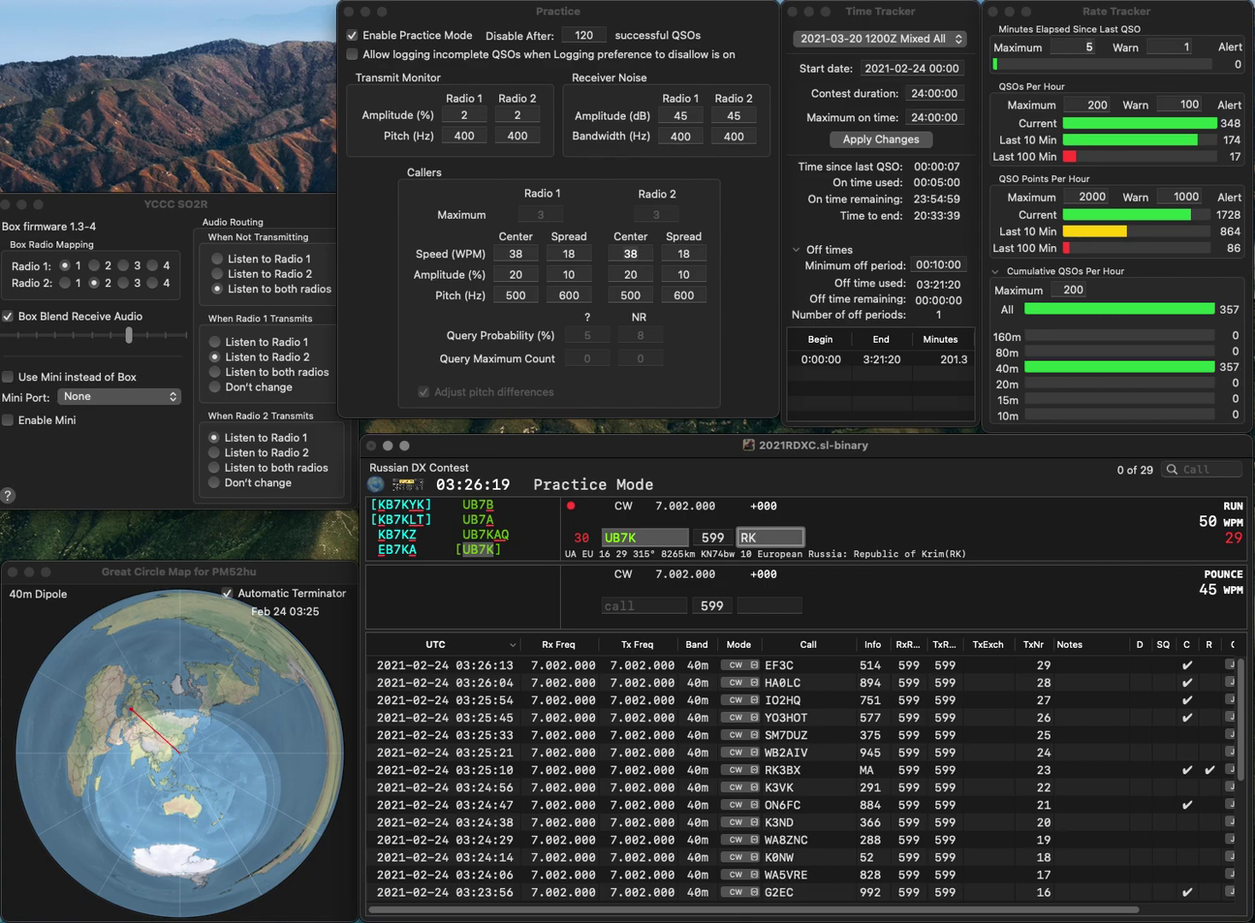
key("Return")
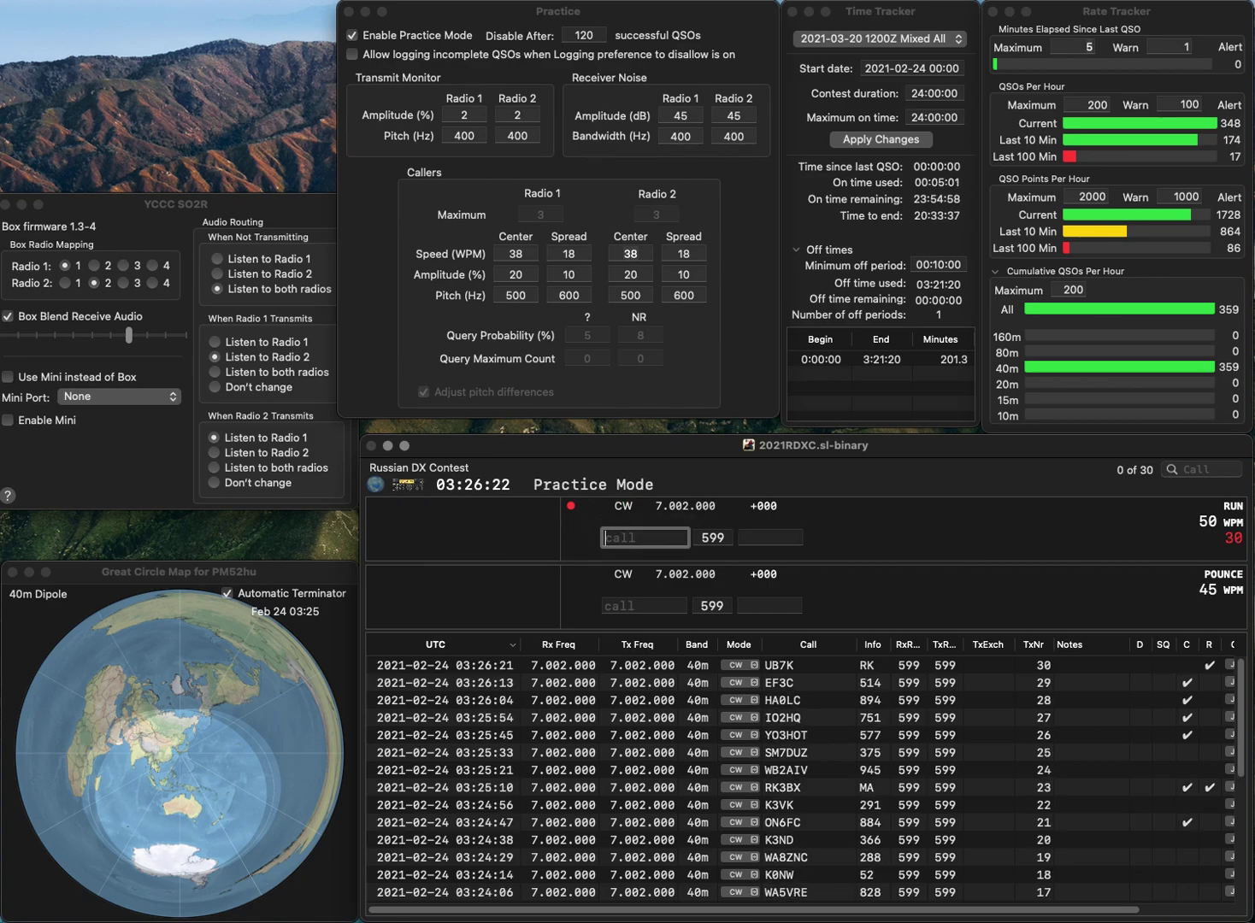
type("JG6SR")
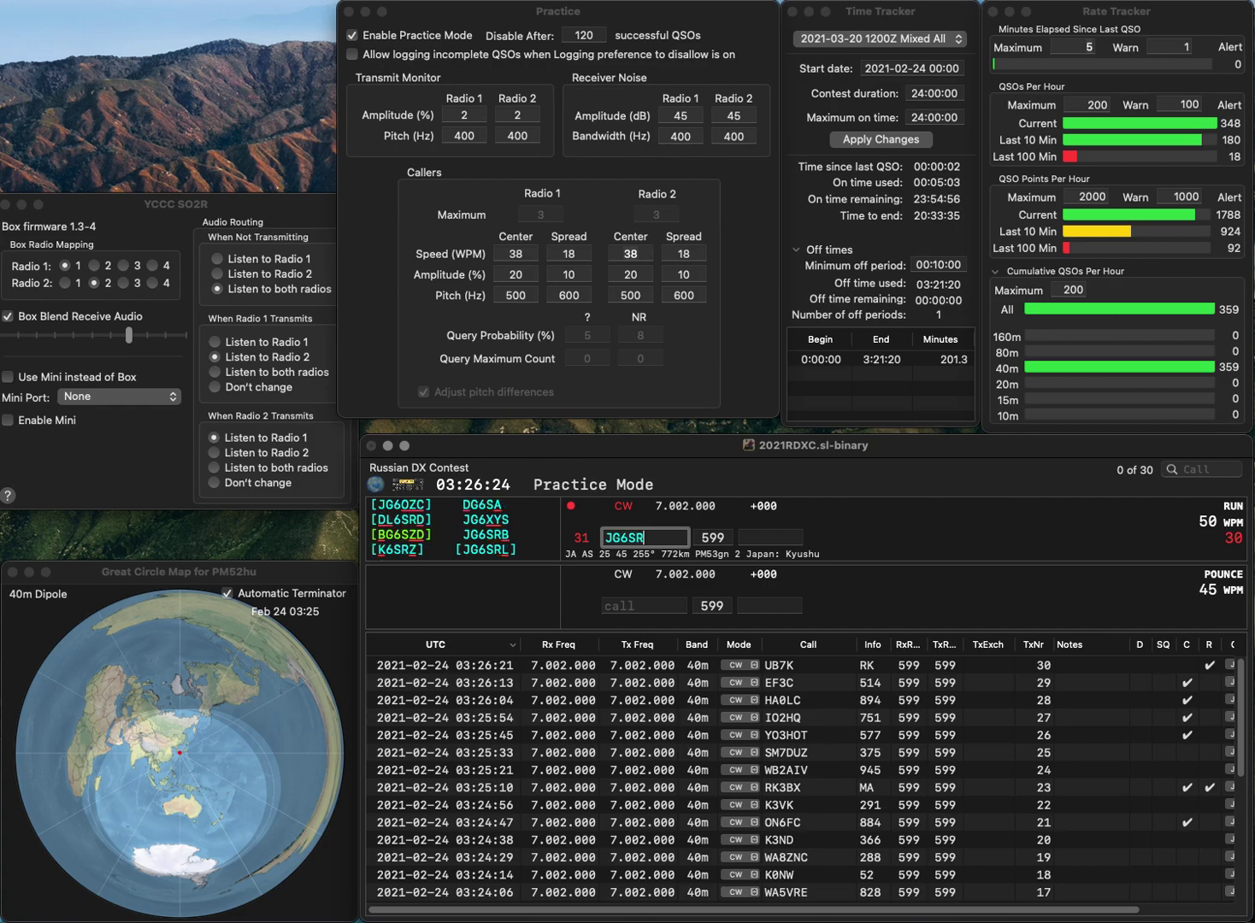
type("B")
key("Return")
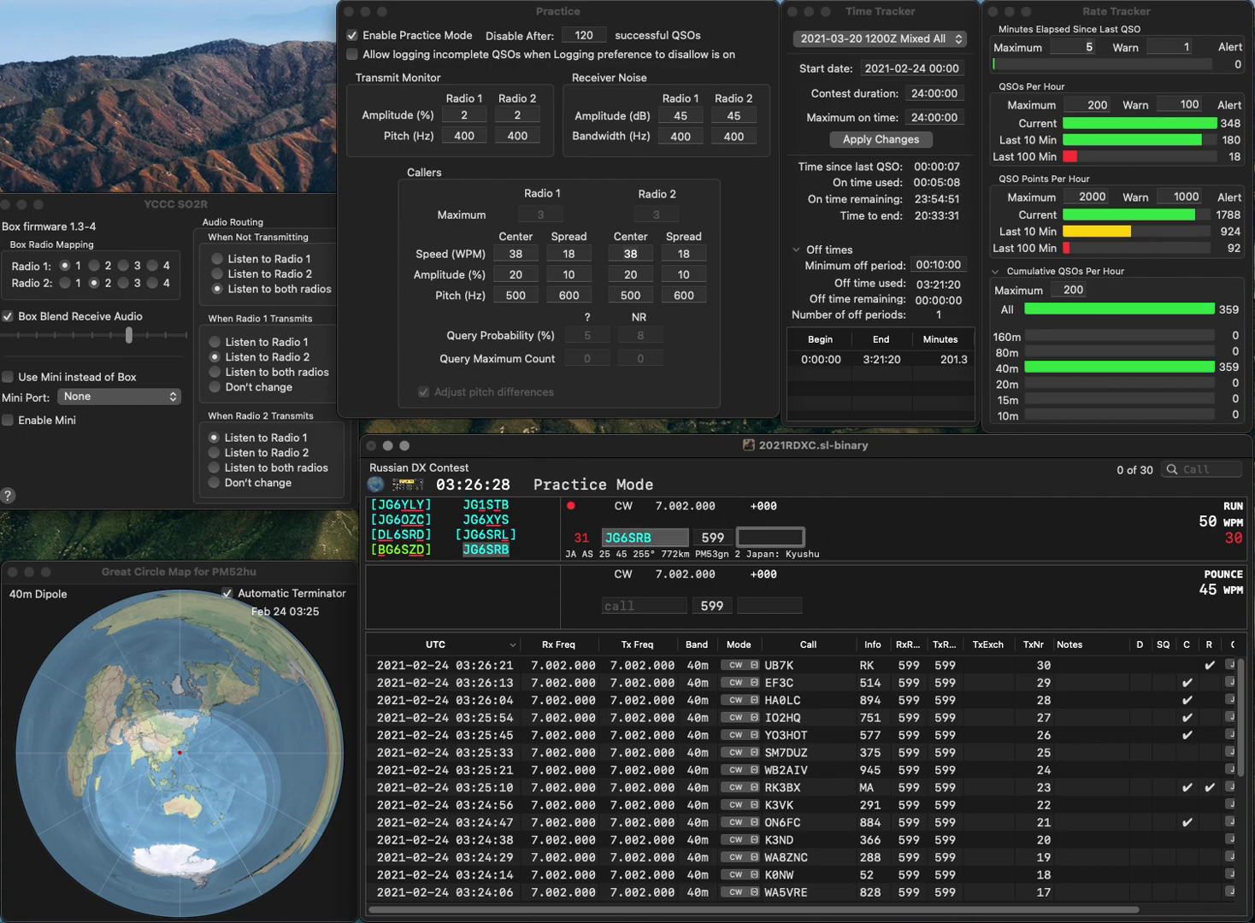
type("74")
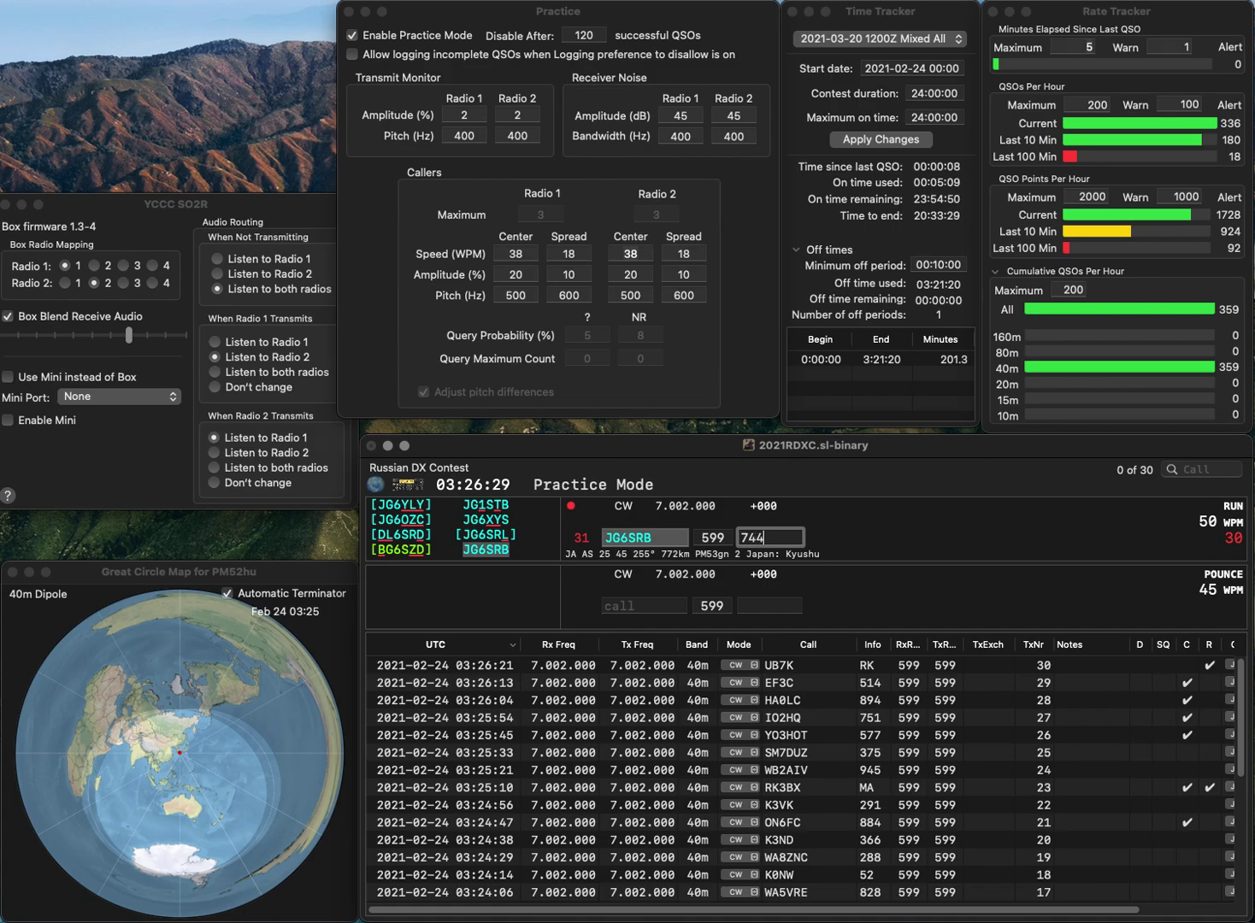
type("4")
key("Return")
Log a run-radio contact with call sign AG5QX and received exchange number 979
type("AG5QX")
key("space")
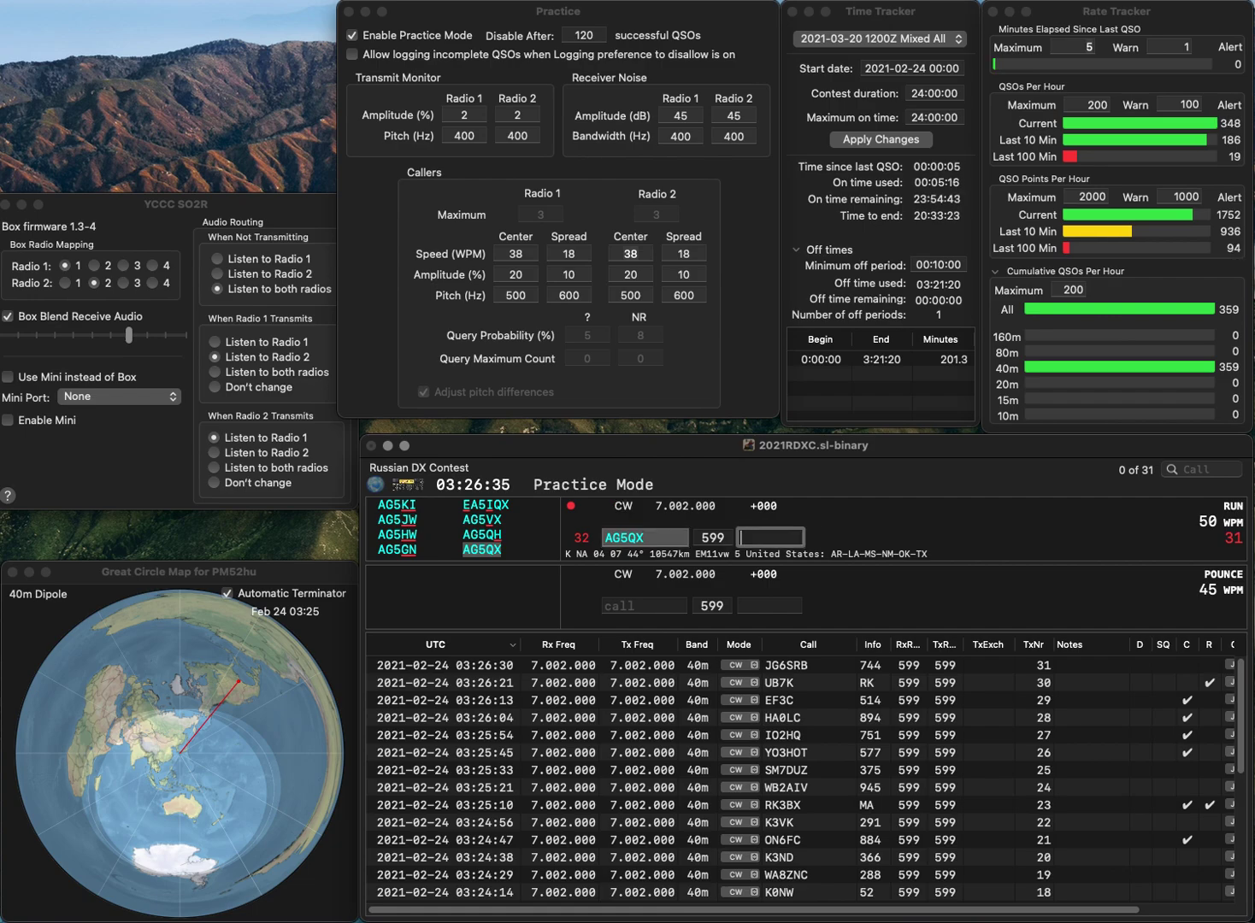
type("979")
key("Return")
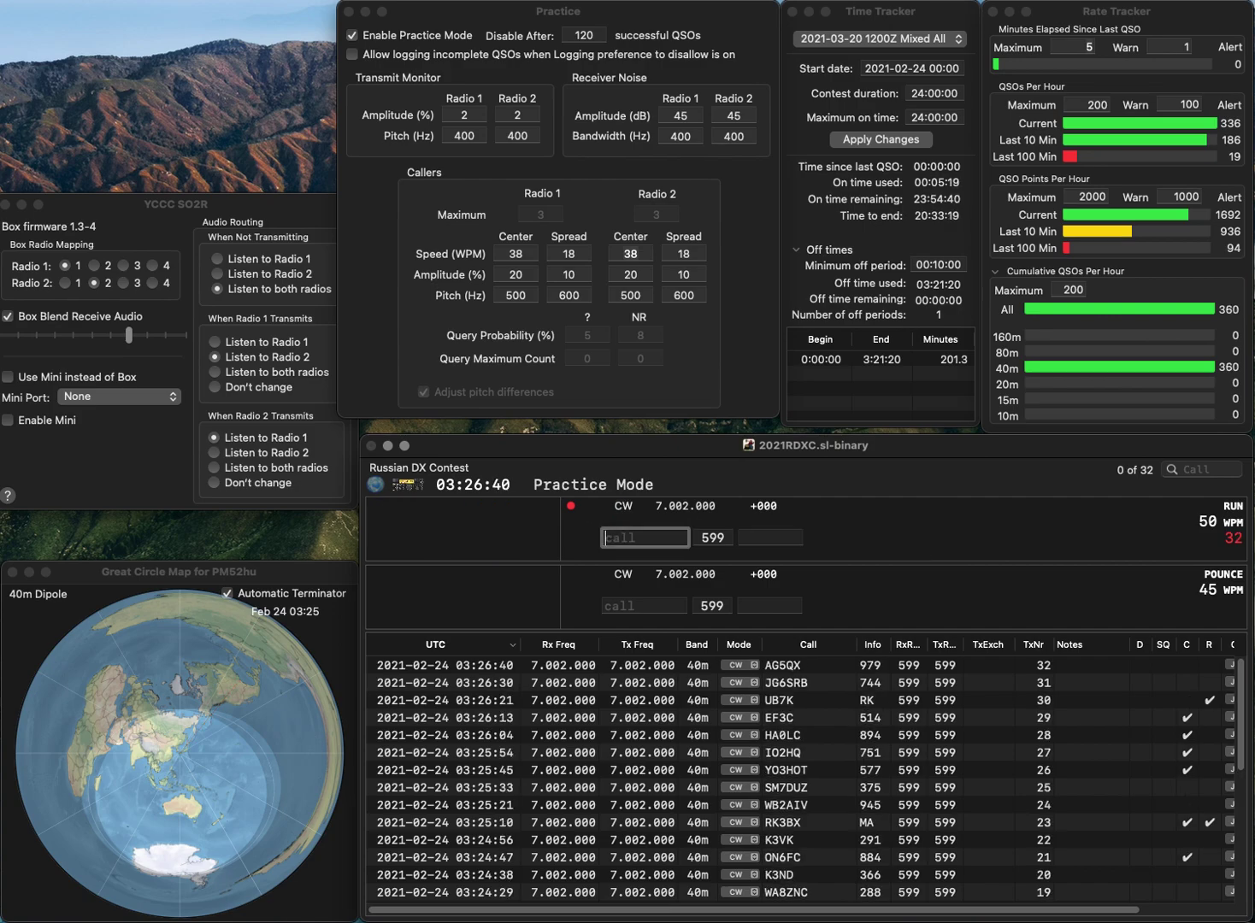
type("KO4FV")
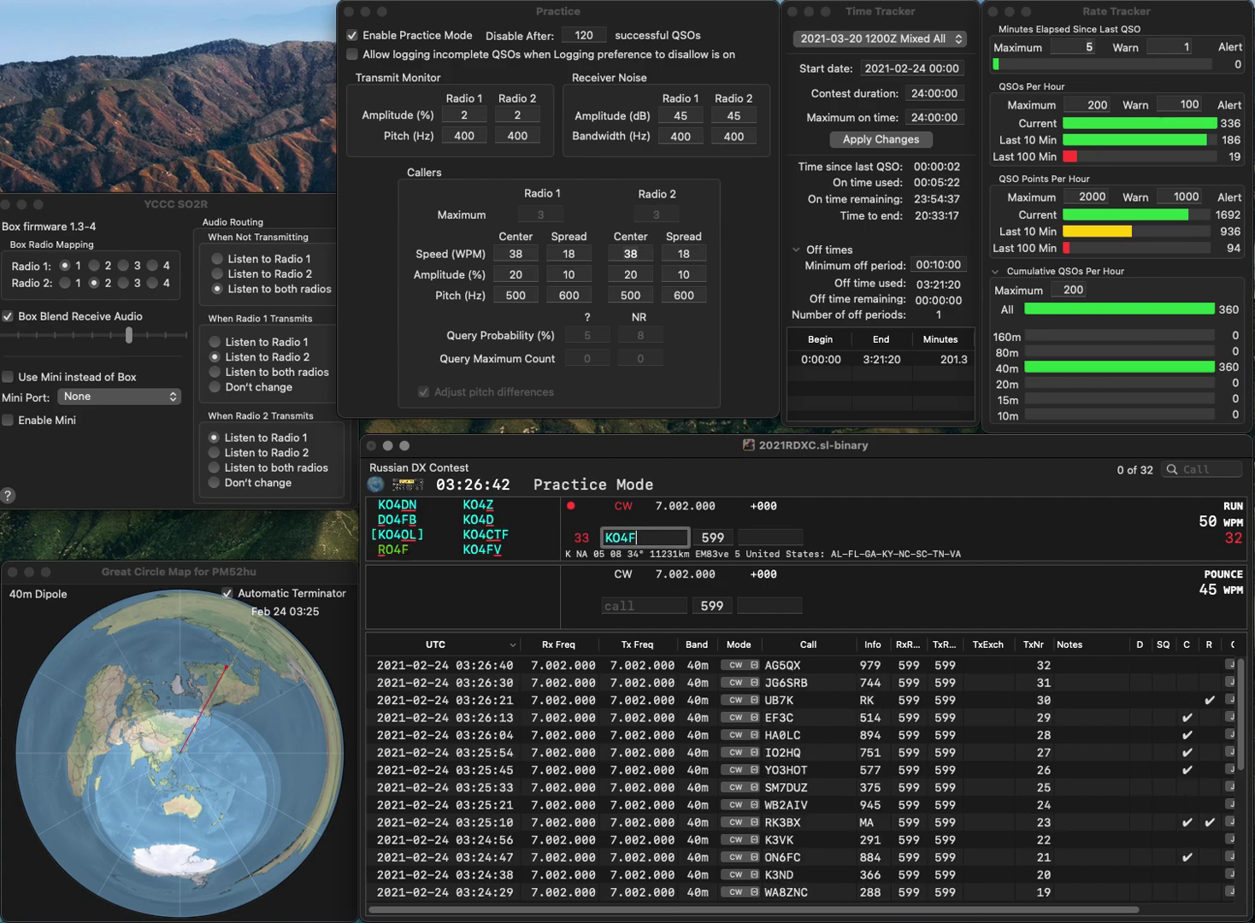
key("Return")
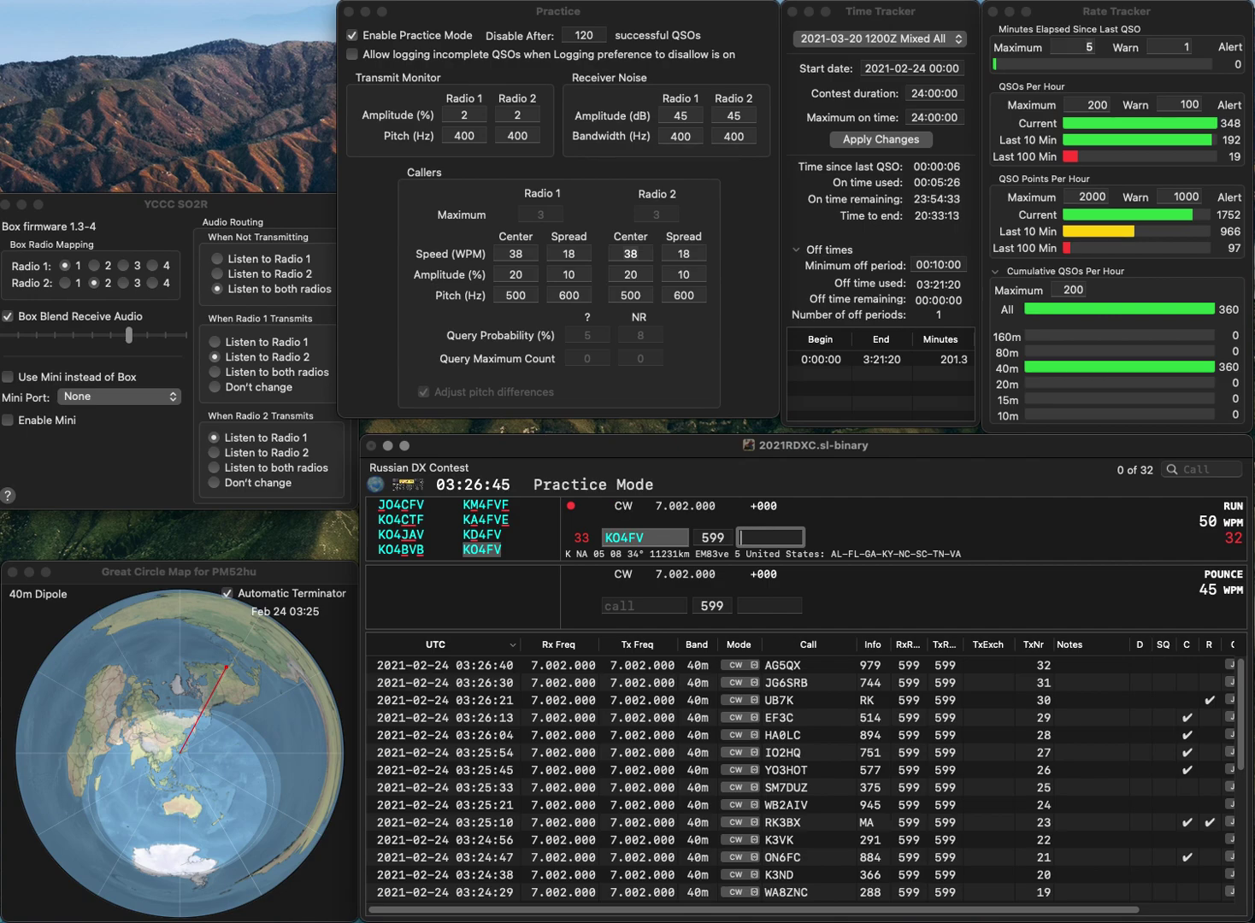
type("334")
key("Return")
type("DJ2MX")
key("space")
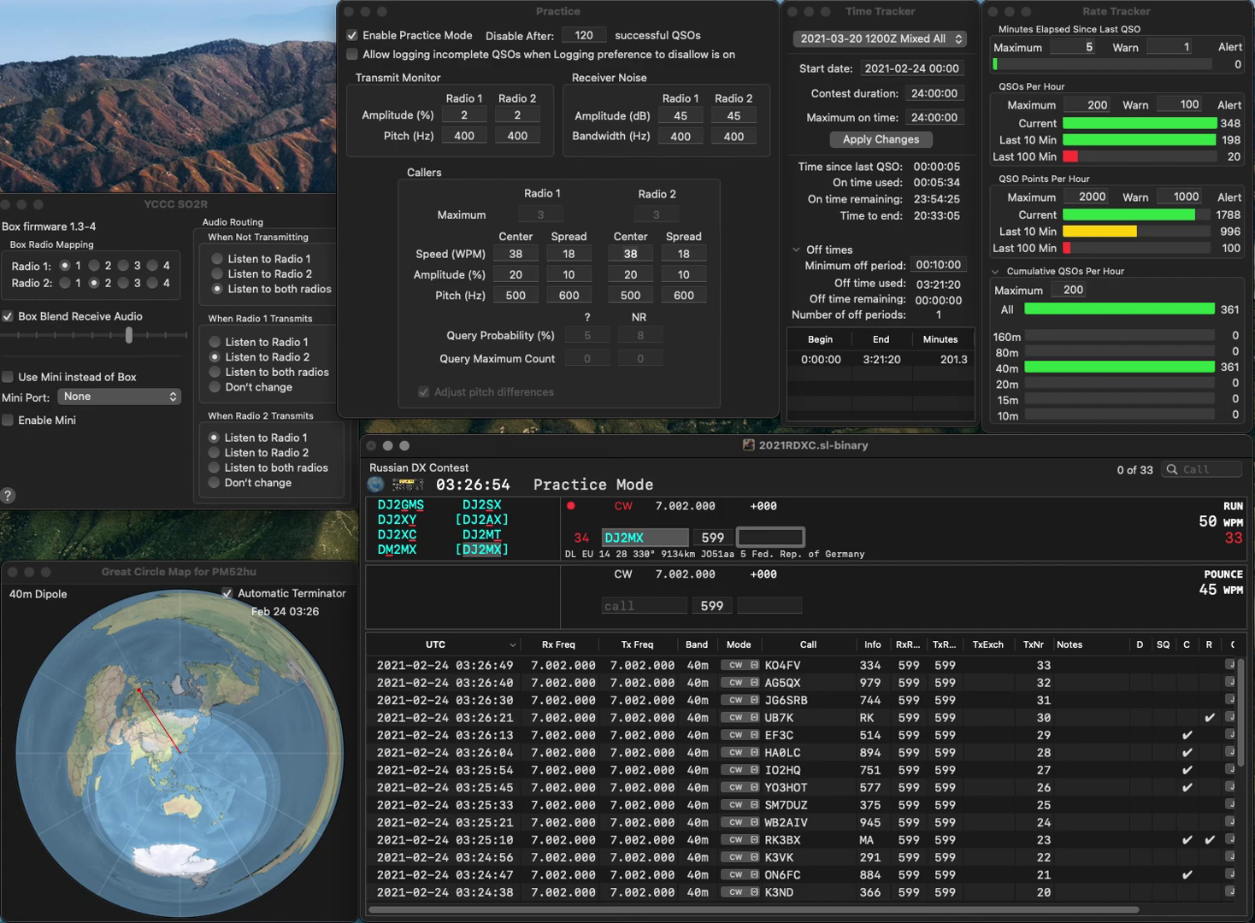
type("610")
key("Return")
type("SP")
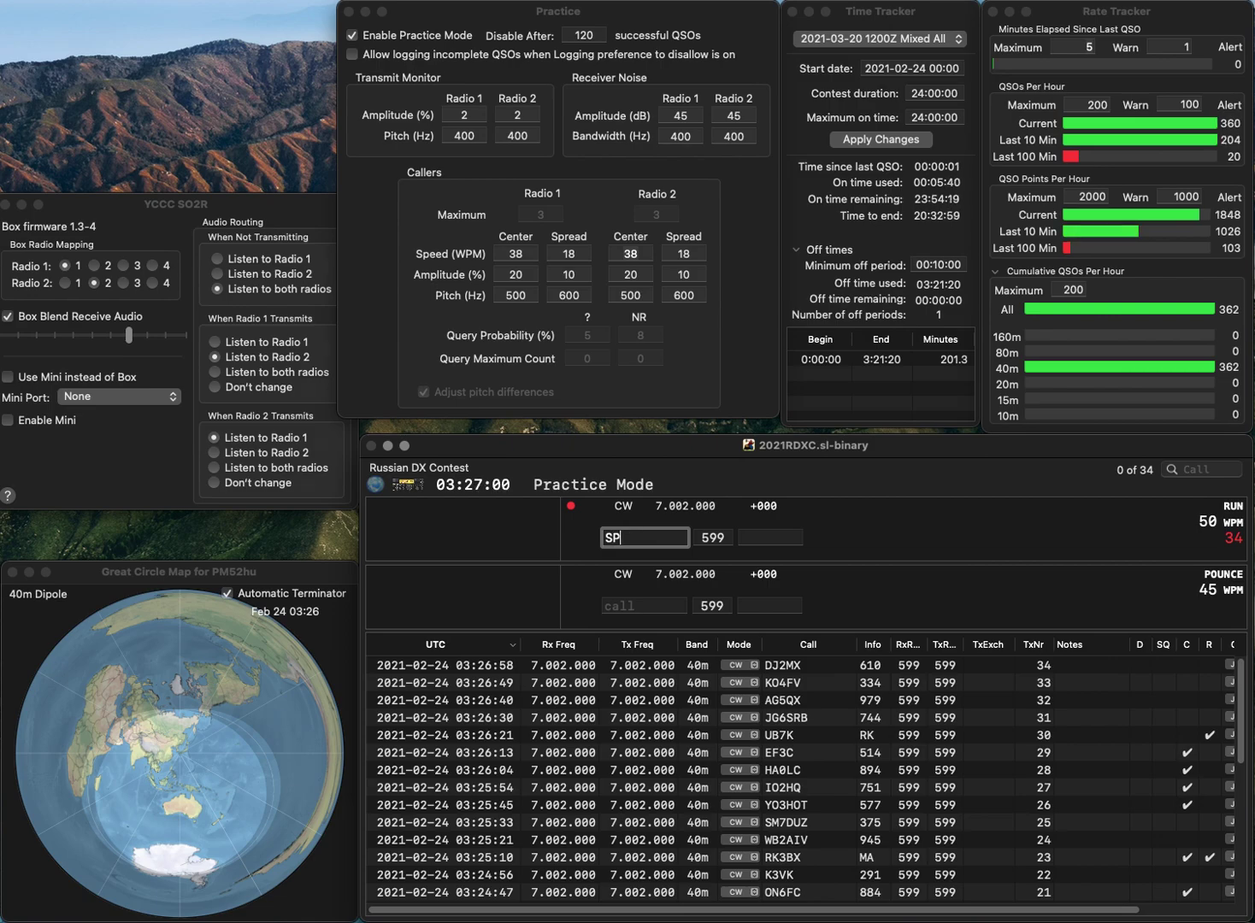
type("4BH")
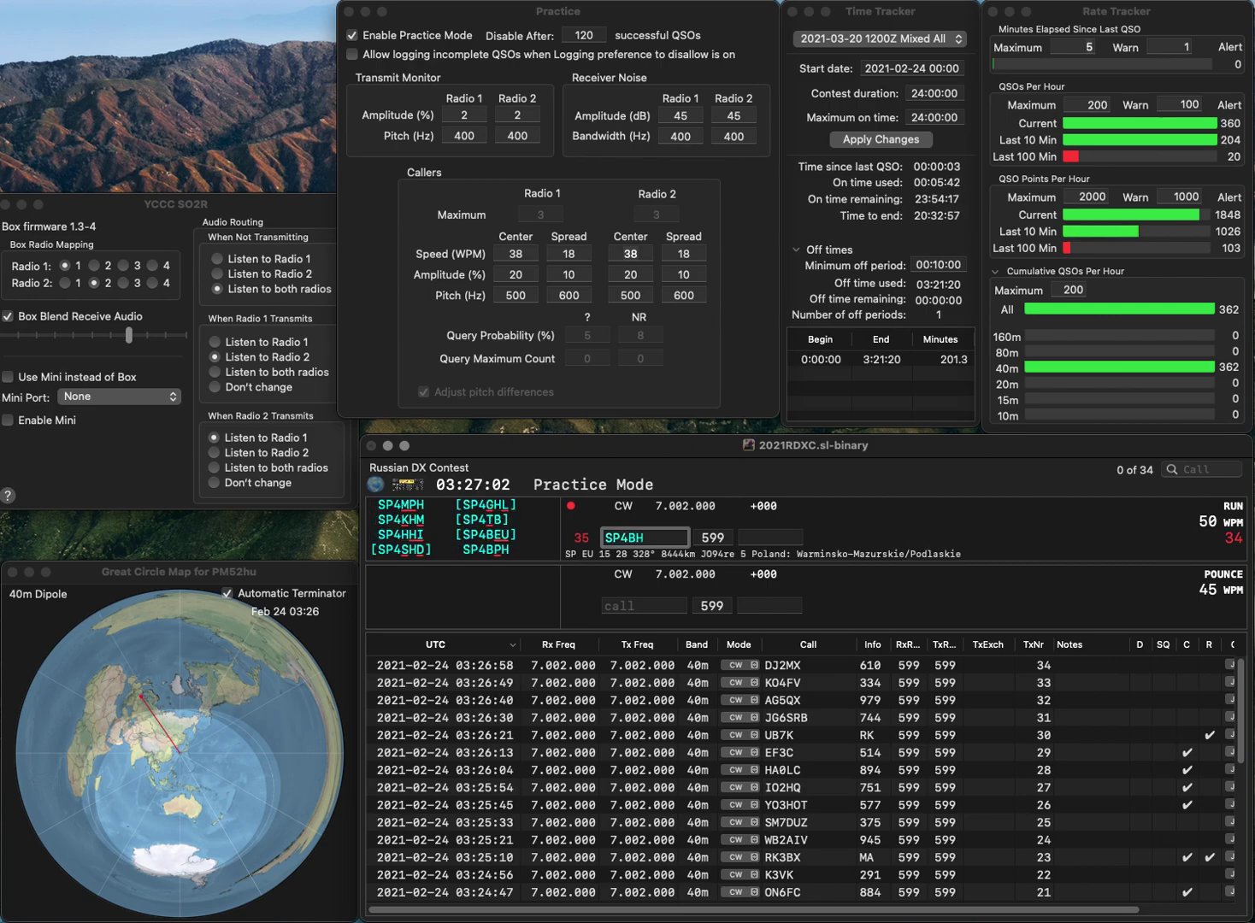
key("BackSpace")
type("PH")
key("Return")
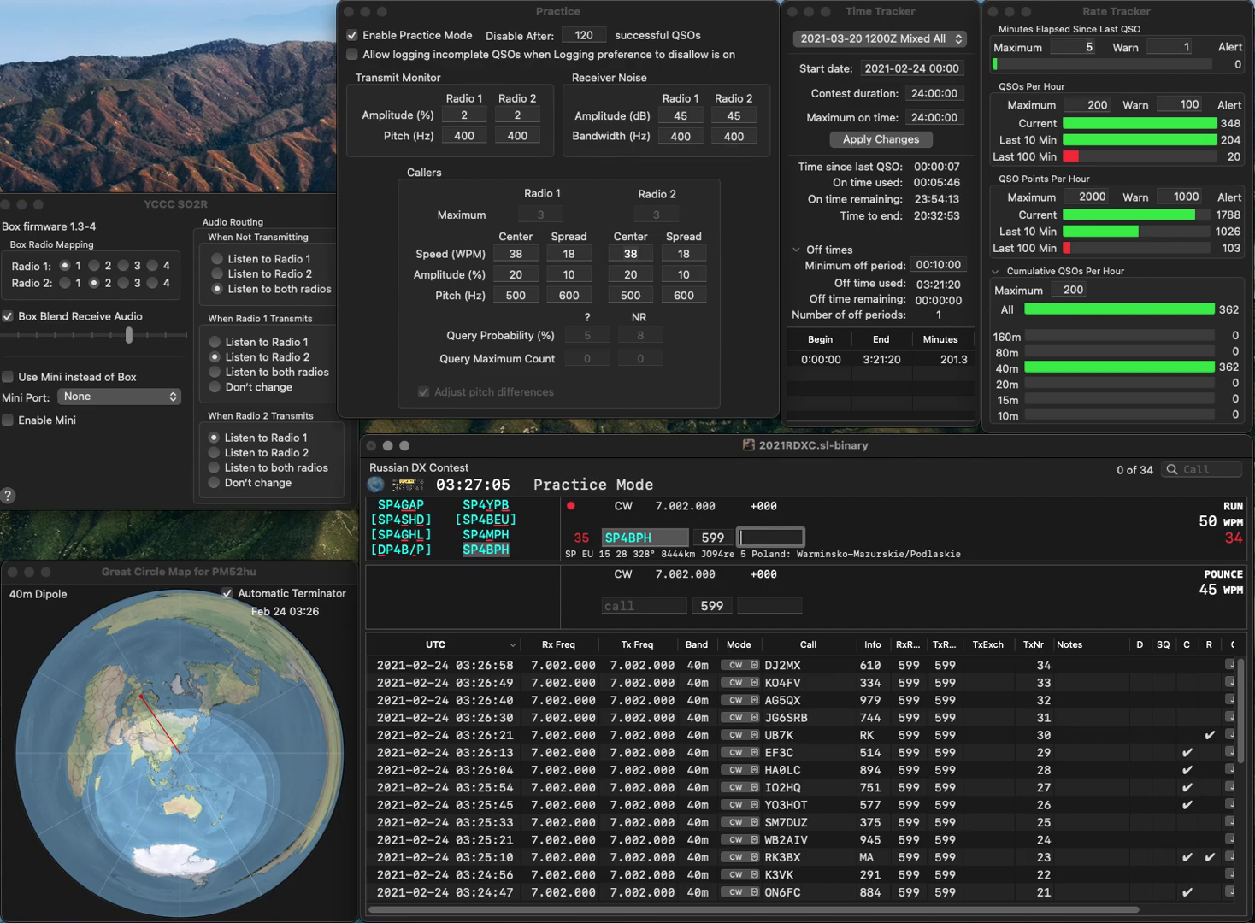
type("699")
key("Return")
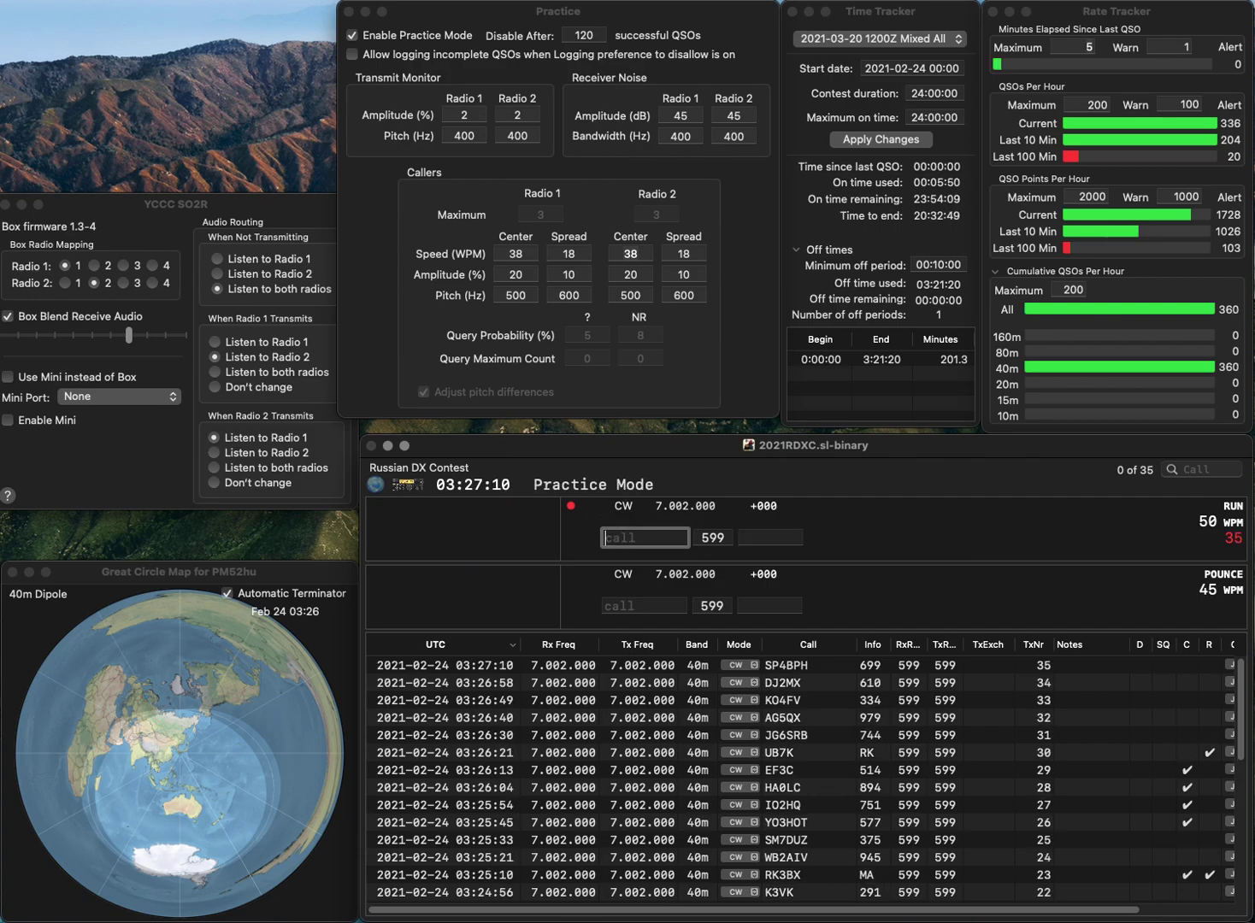
type("W")
key("Return")
type("6LFB")
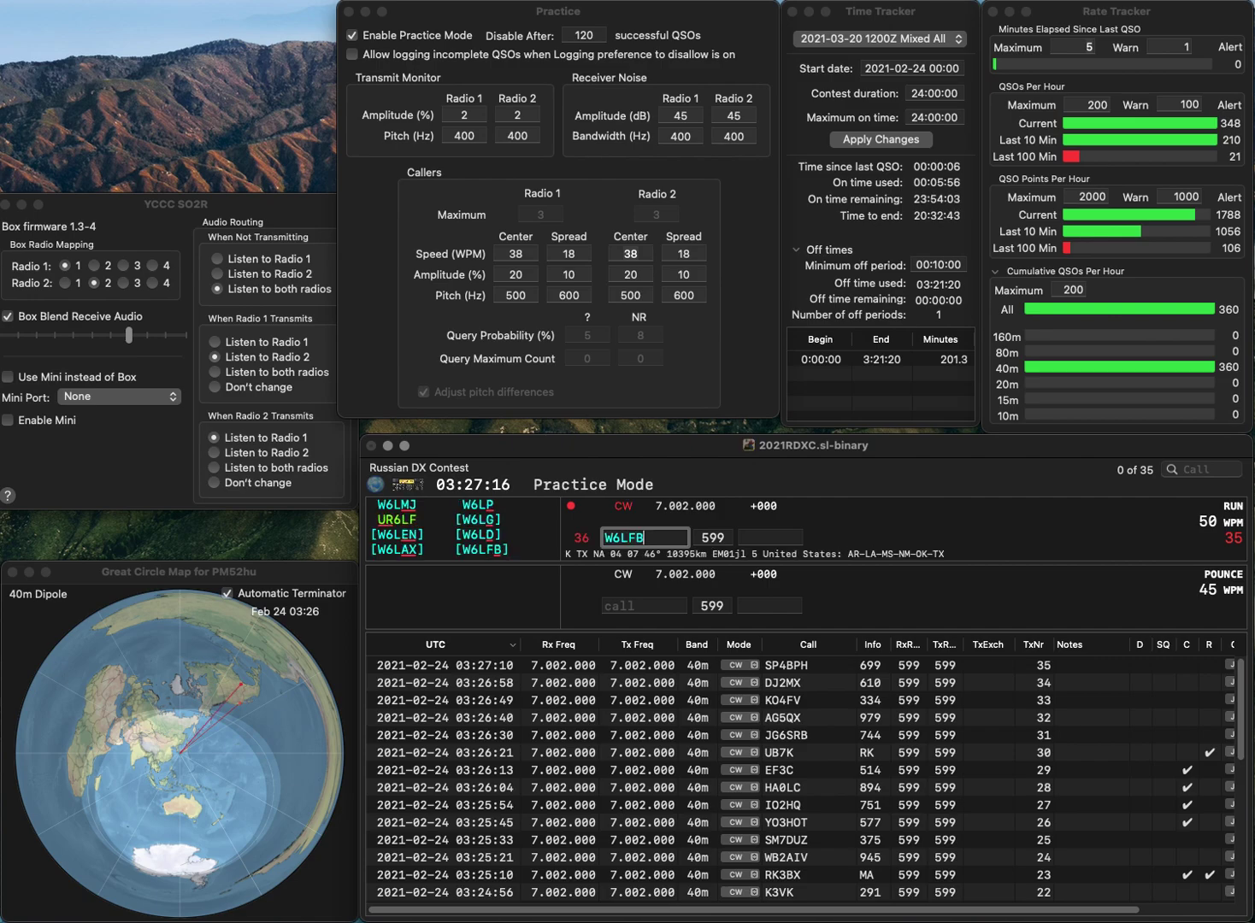
key("Return")
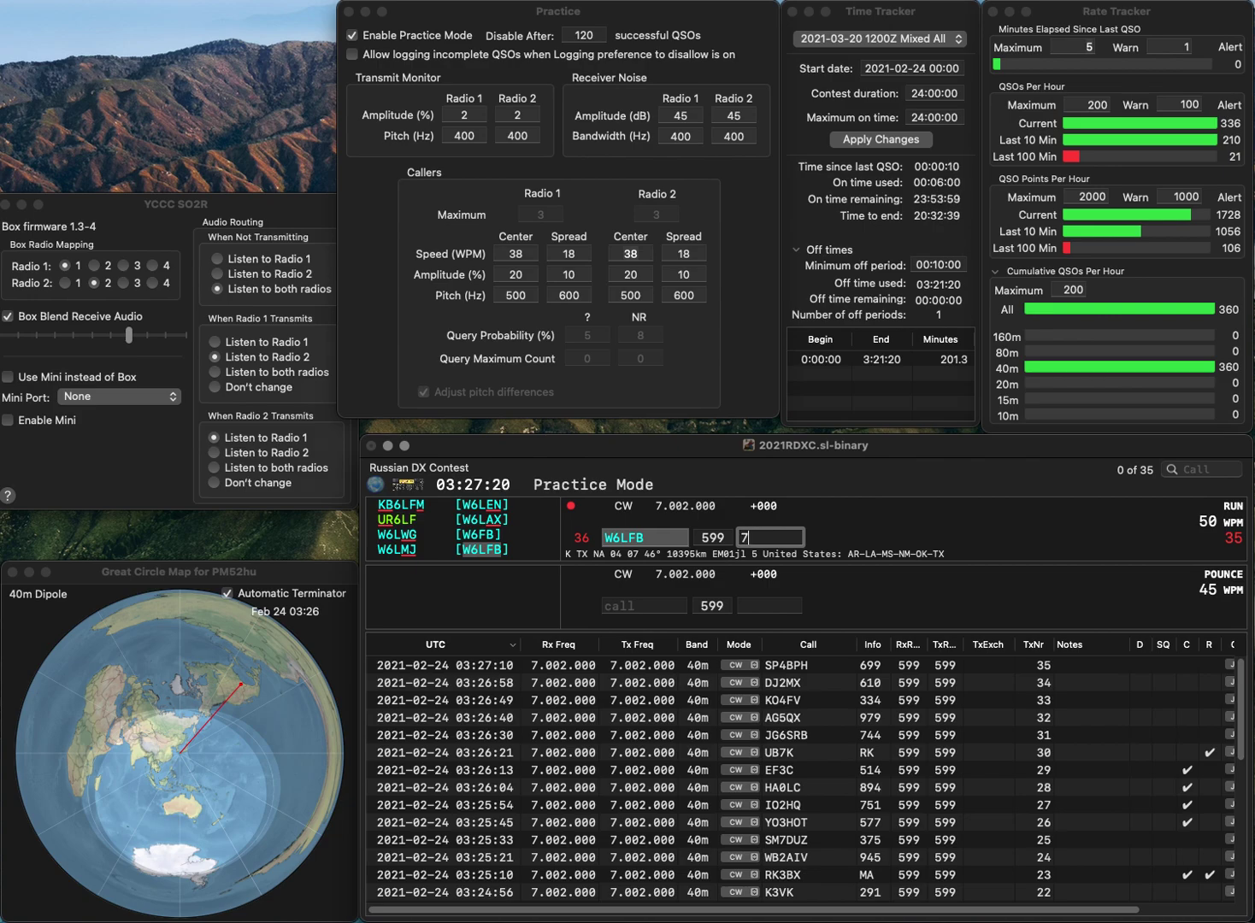
type("7")
key("Return")
type("N")
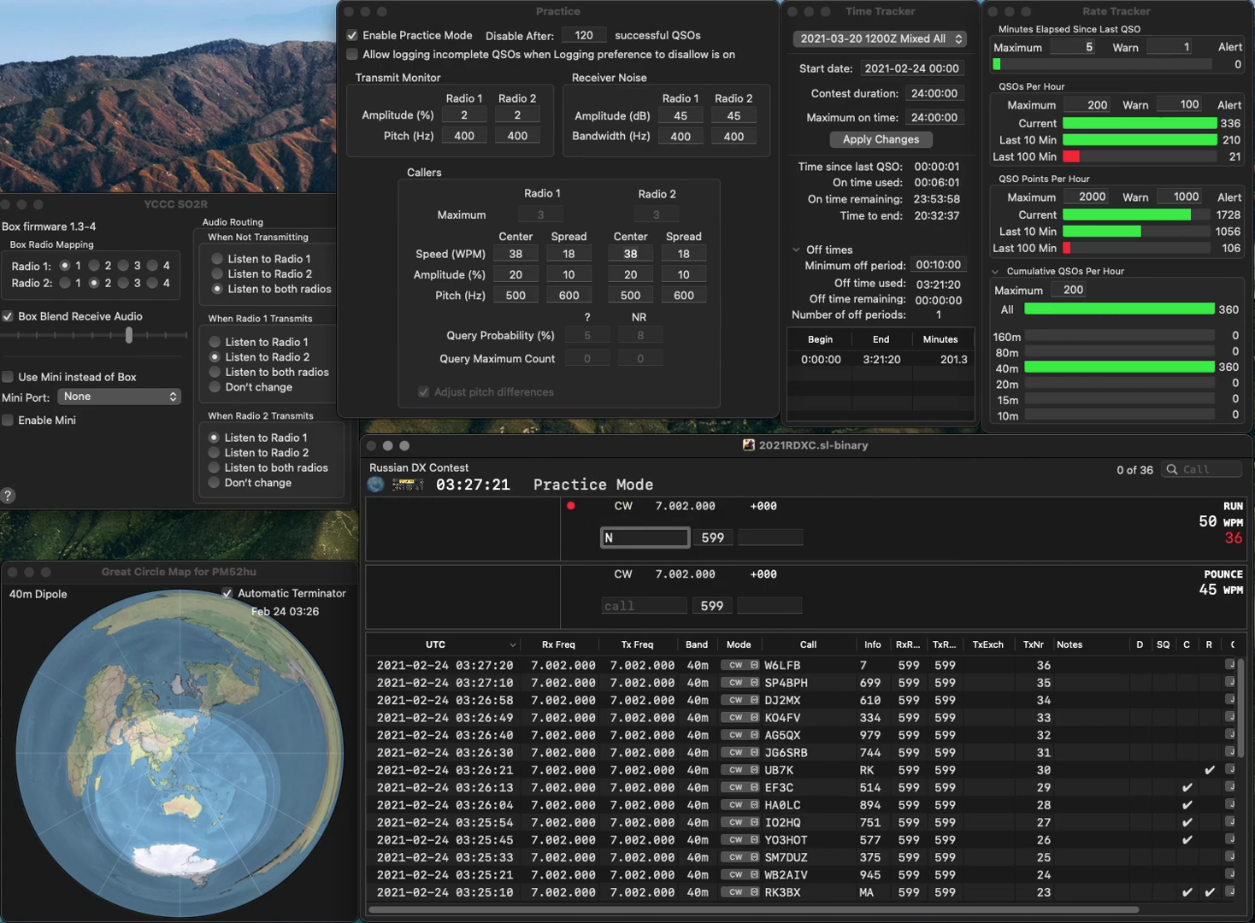
type("0KEG")
key("Return")
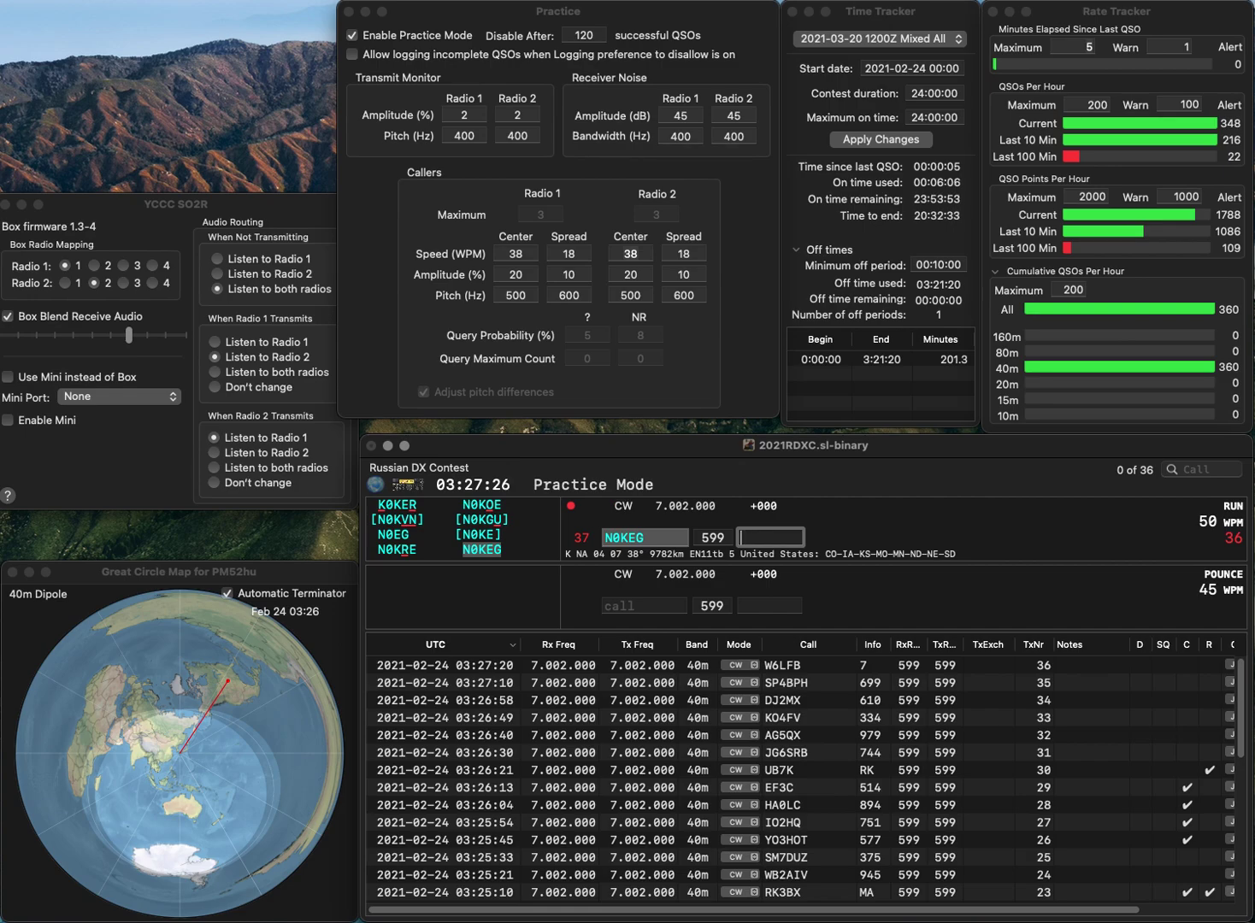
type("433")
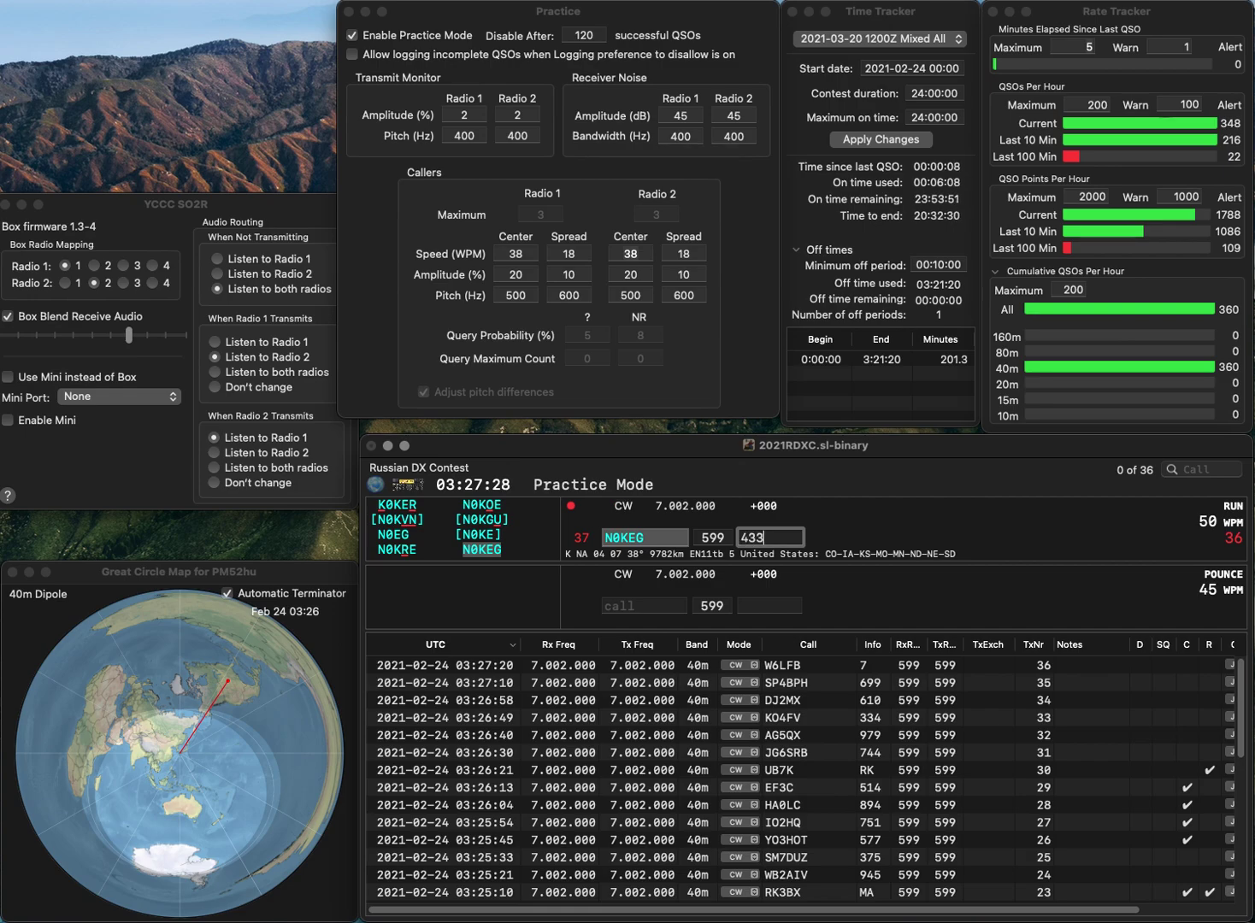
key("Return")
type("EA7GZQ")
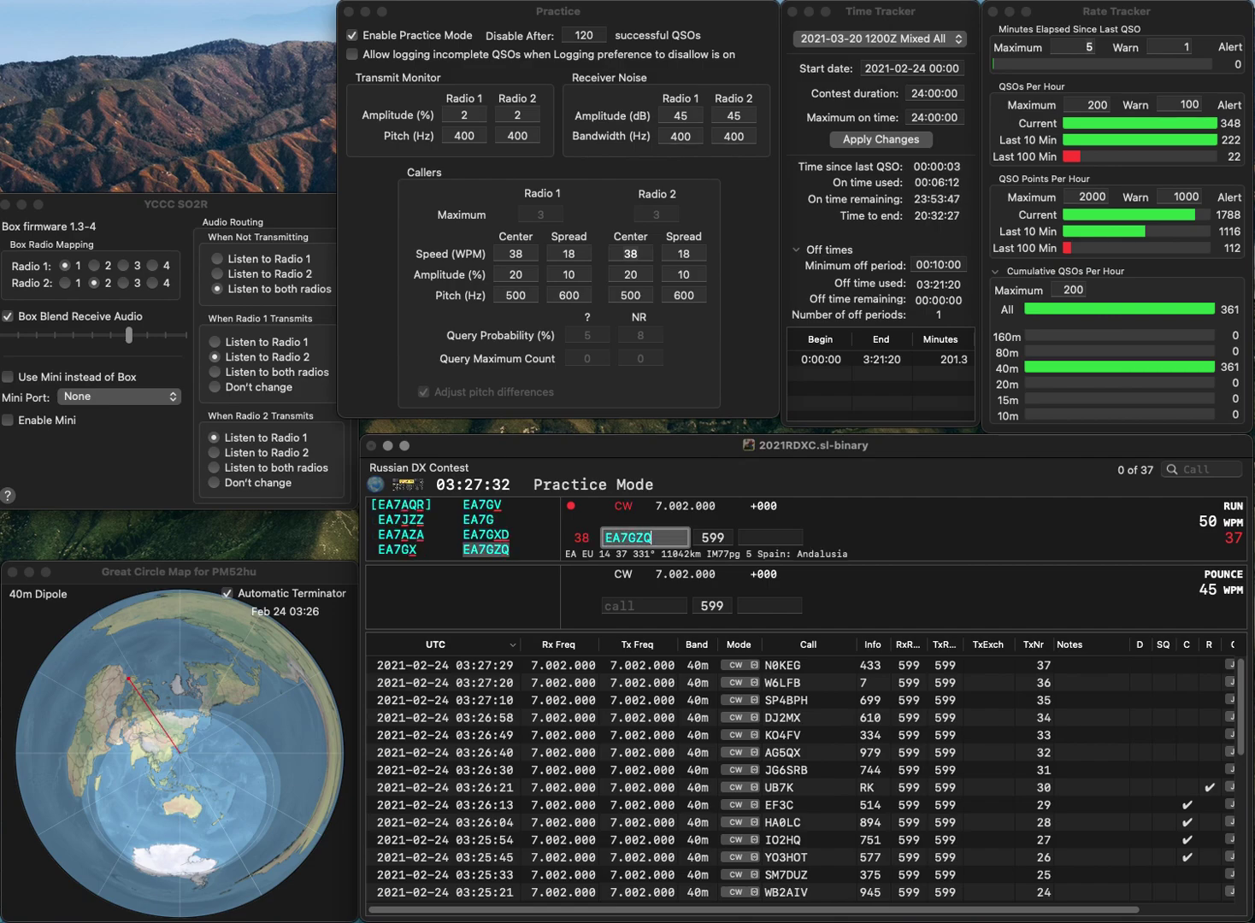
key("space")
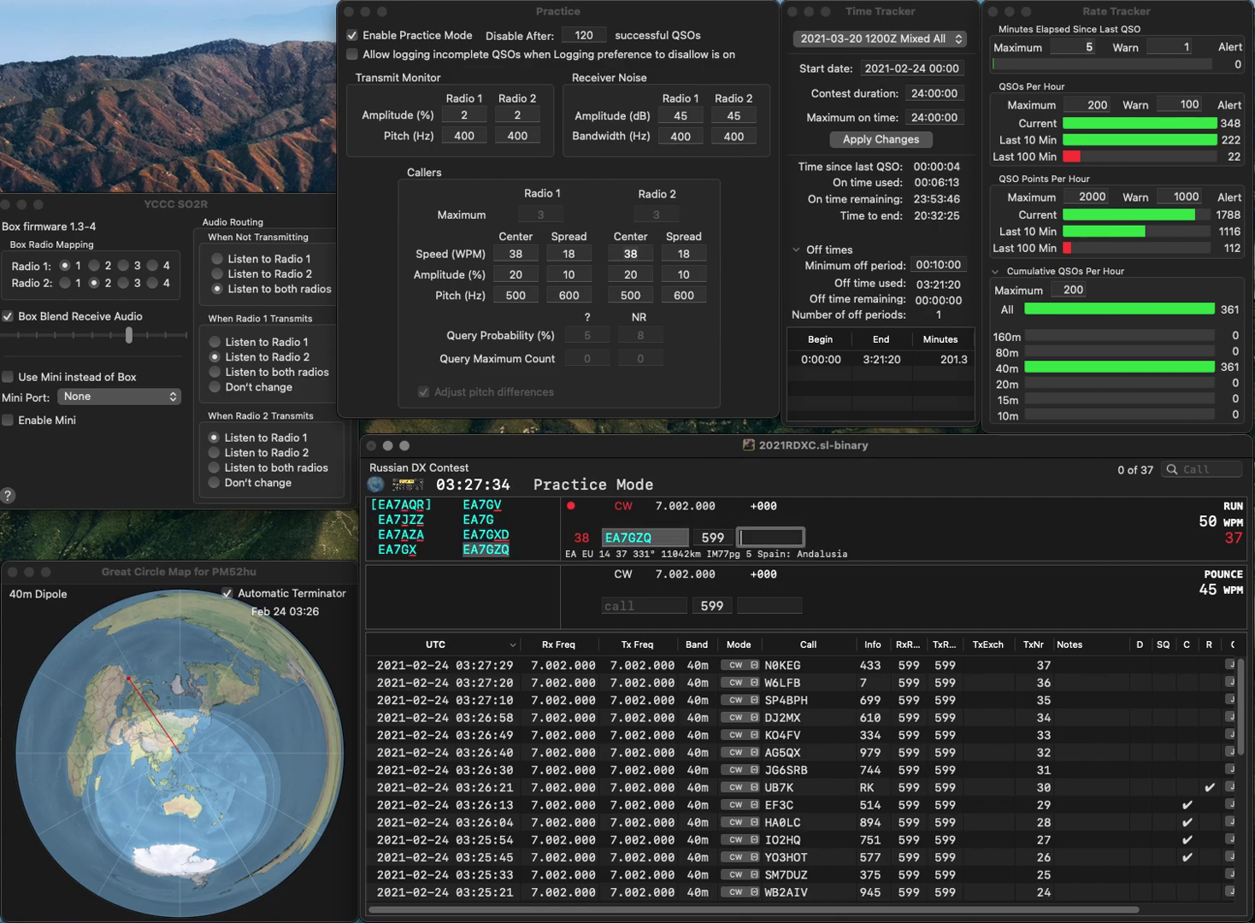
type("681")
key("Return")
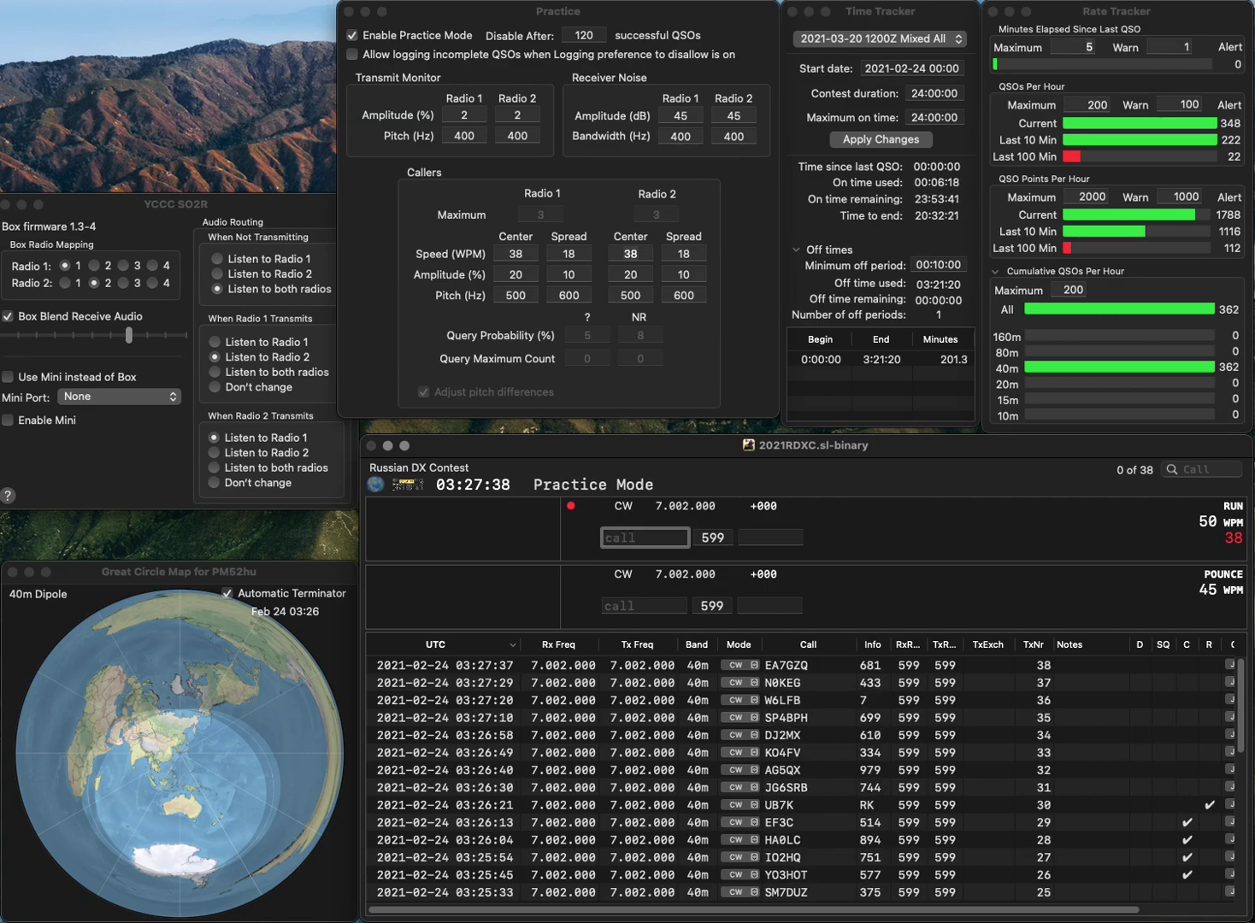
Log a run-radio contact with call sign SP1AEN and received exchange number 734
type("SP1")
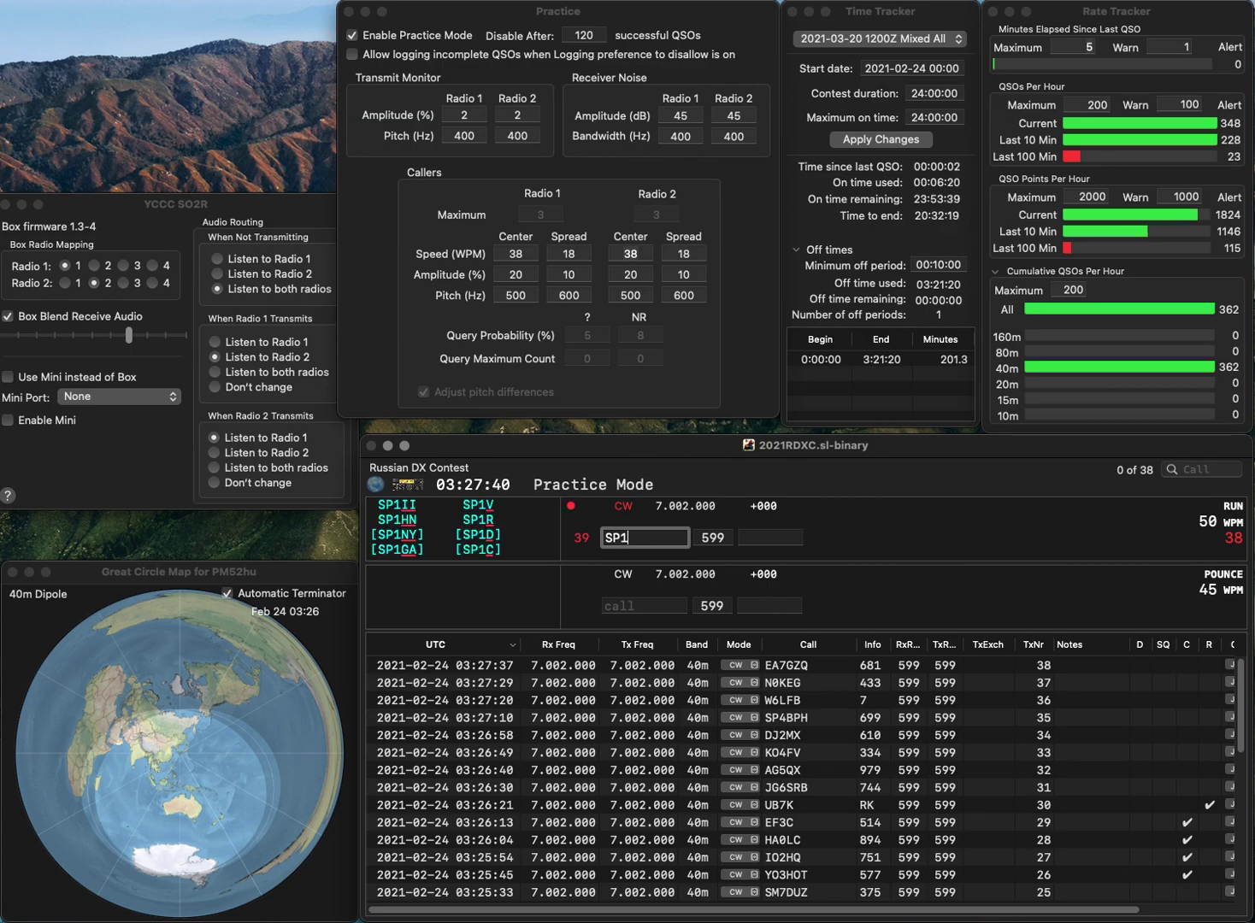
type("AEN")
key("Return")
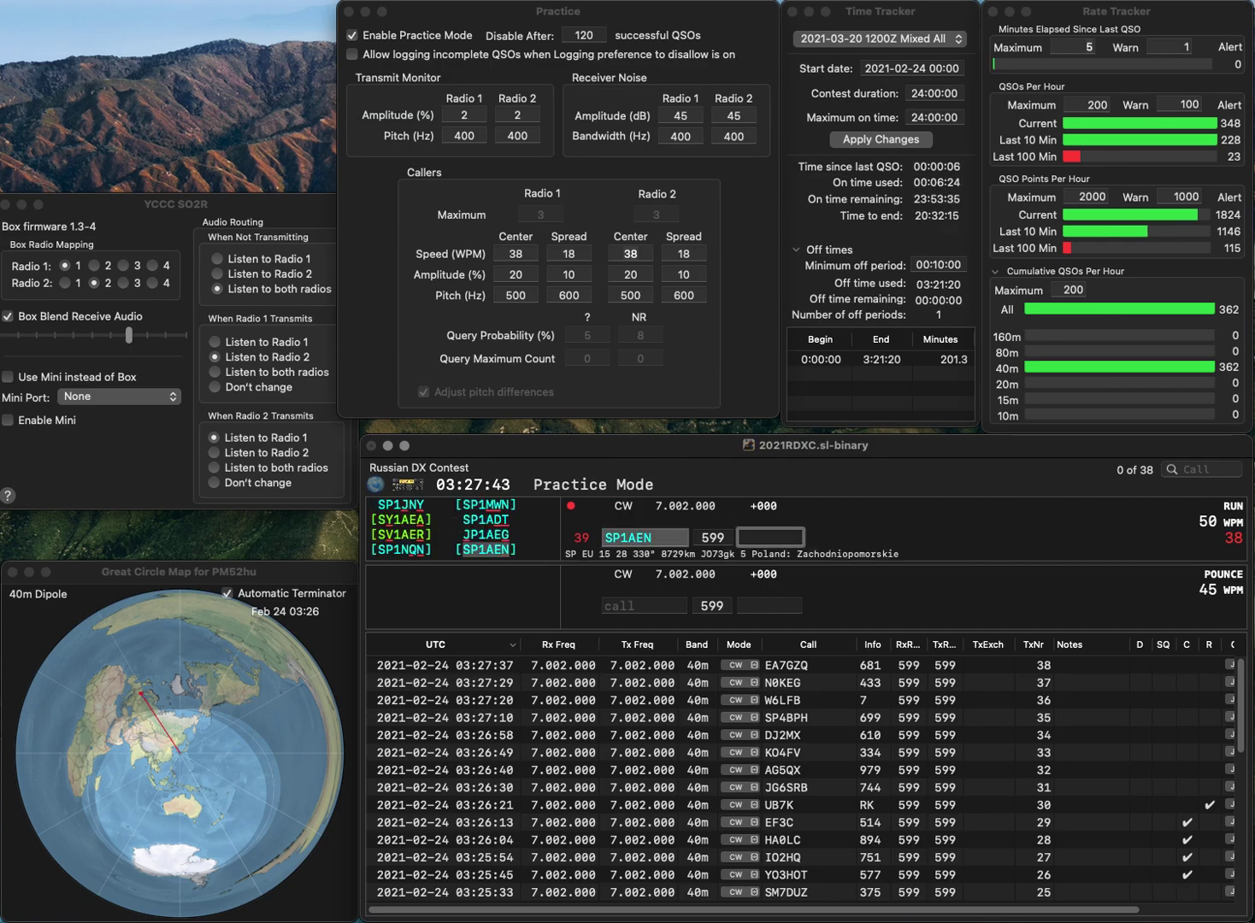
type("734")
key("Return")
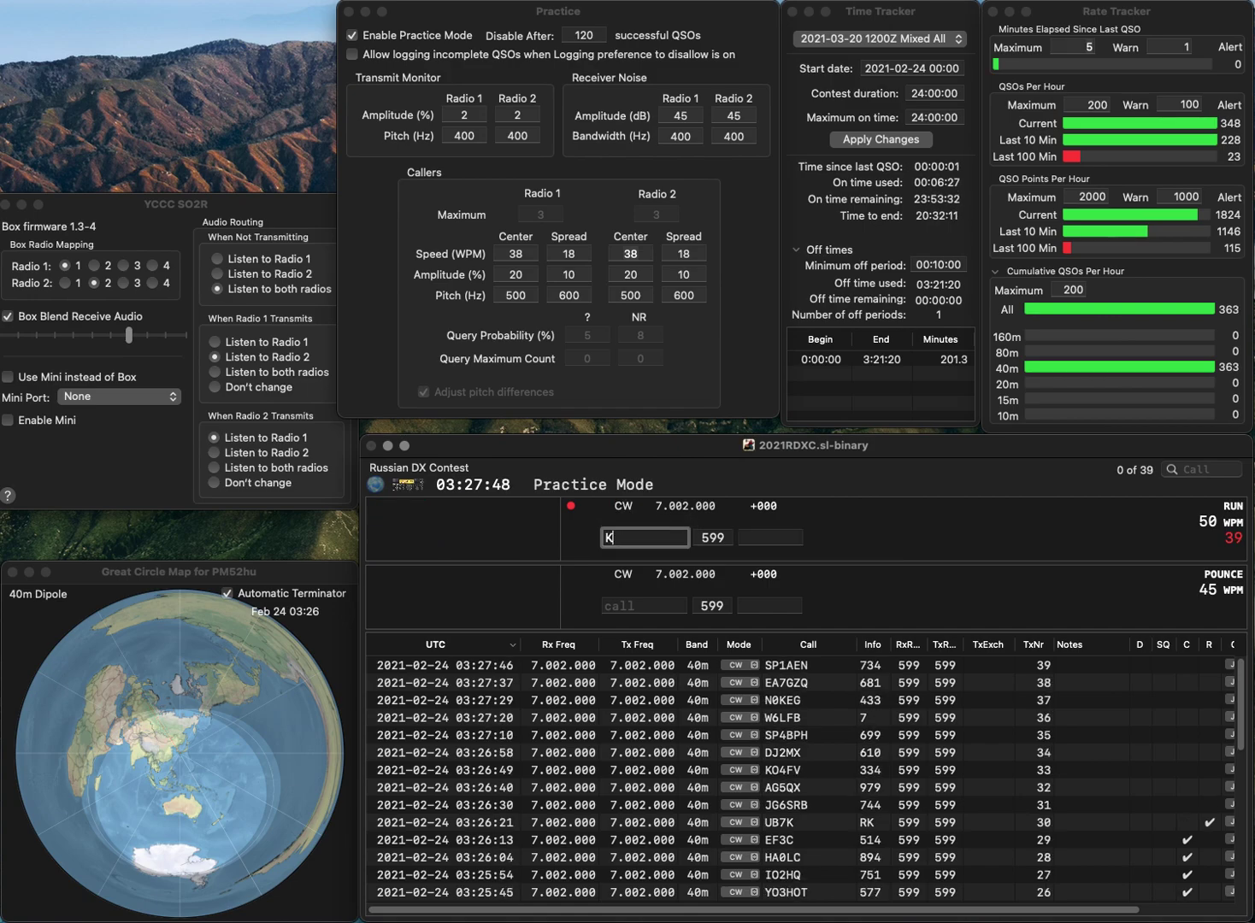
Log a run-radio contact with call sign WM4U and received exchange number 706
type("W")
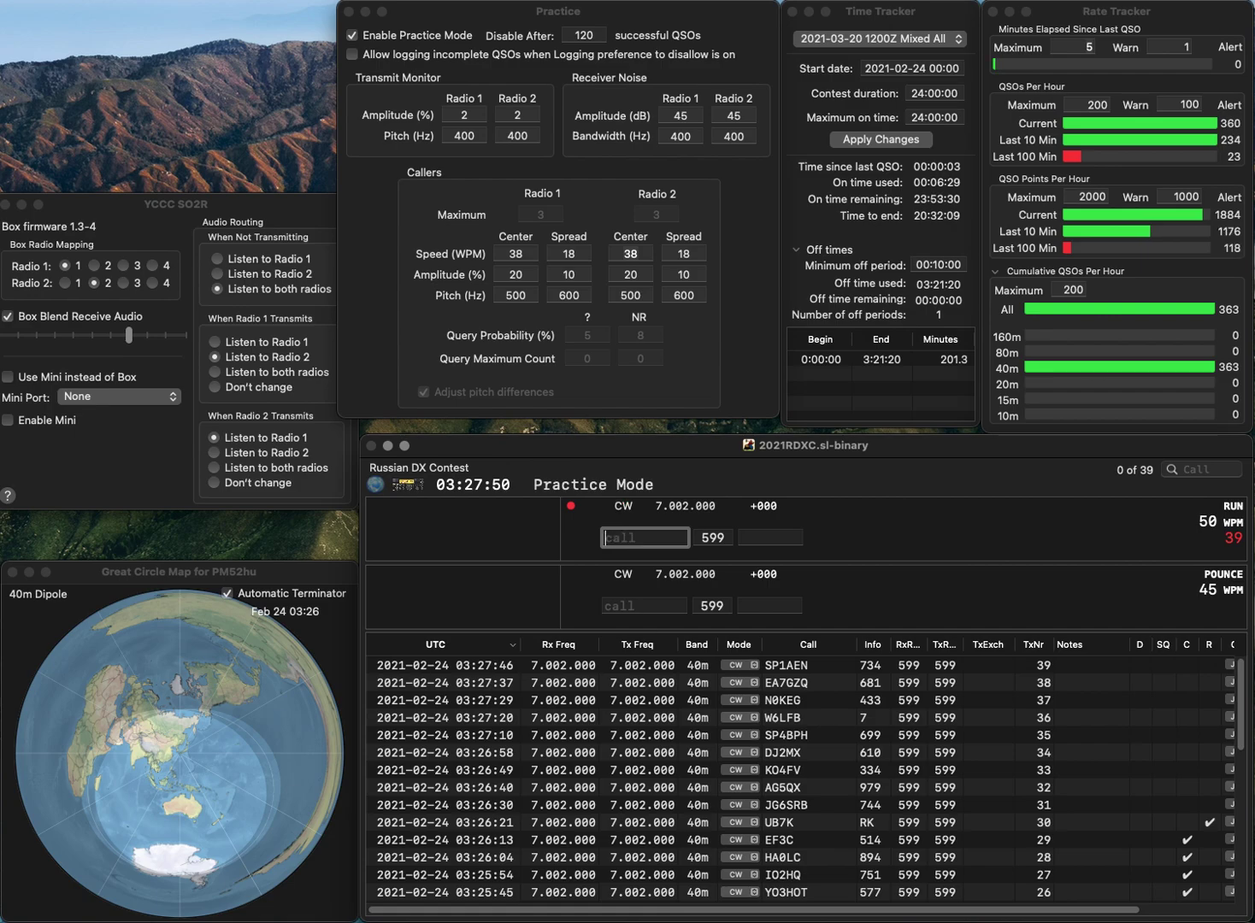
type("M4U")
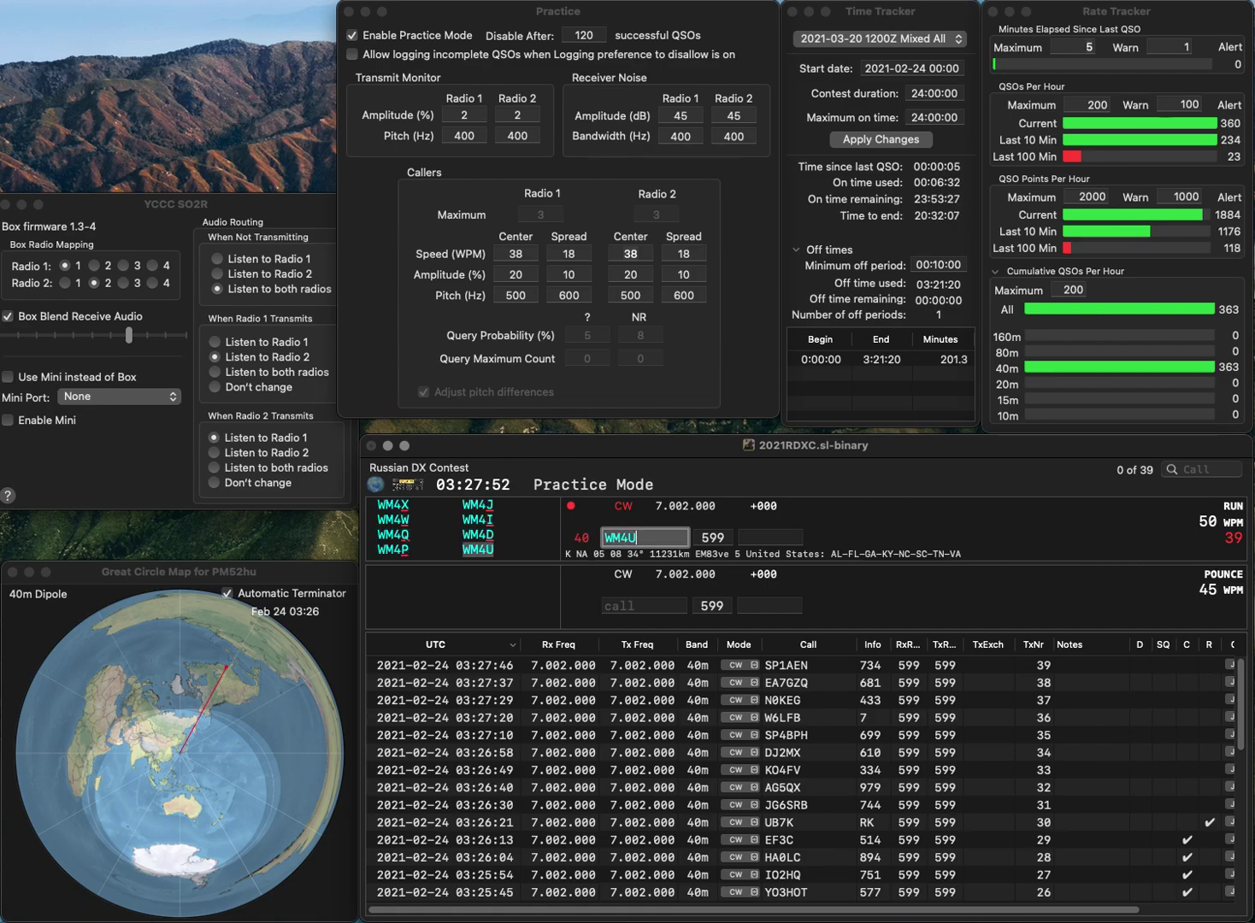
key("Return")
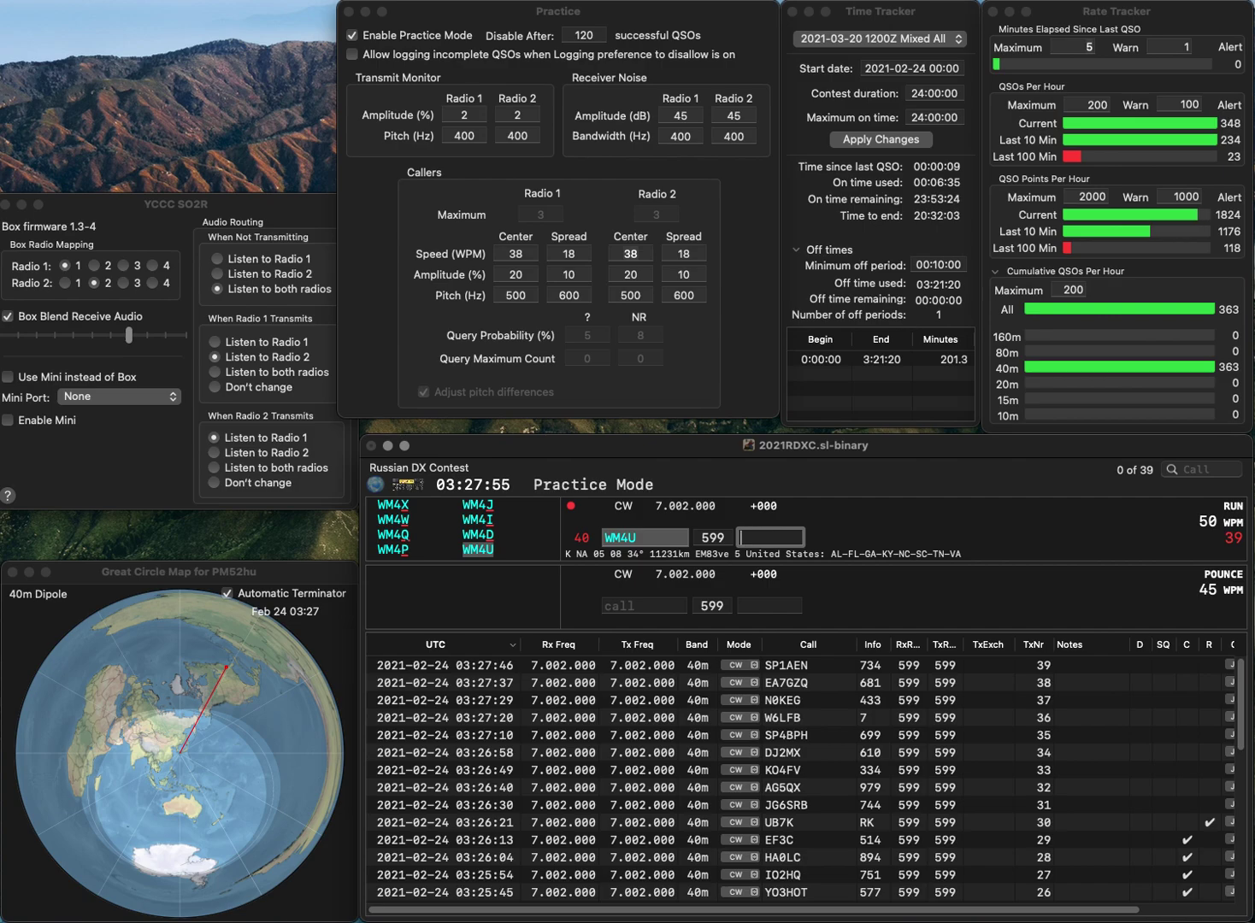
type("706")
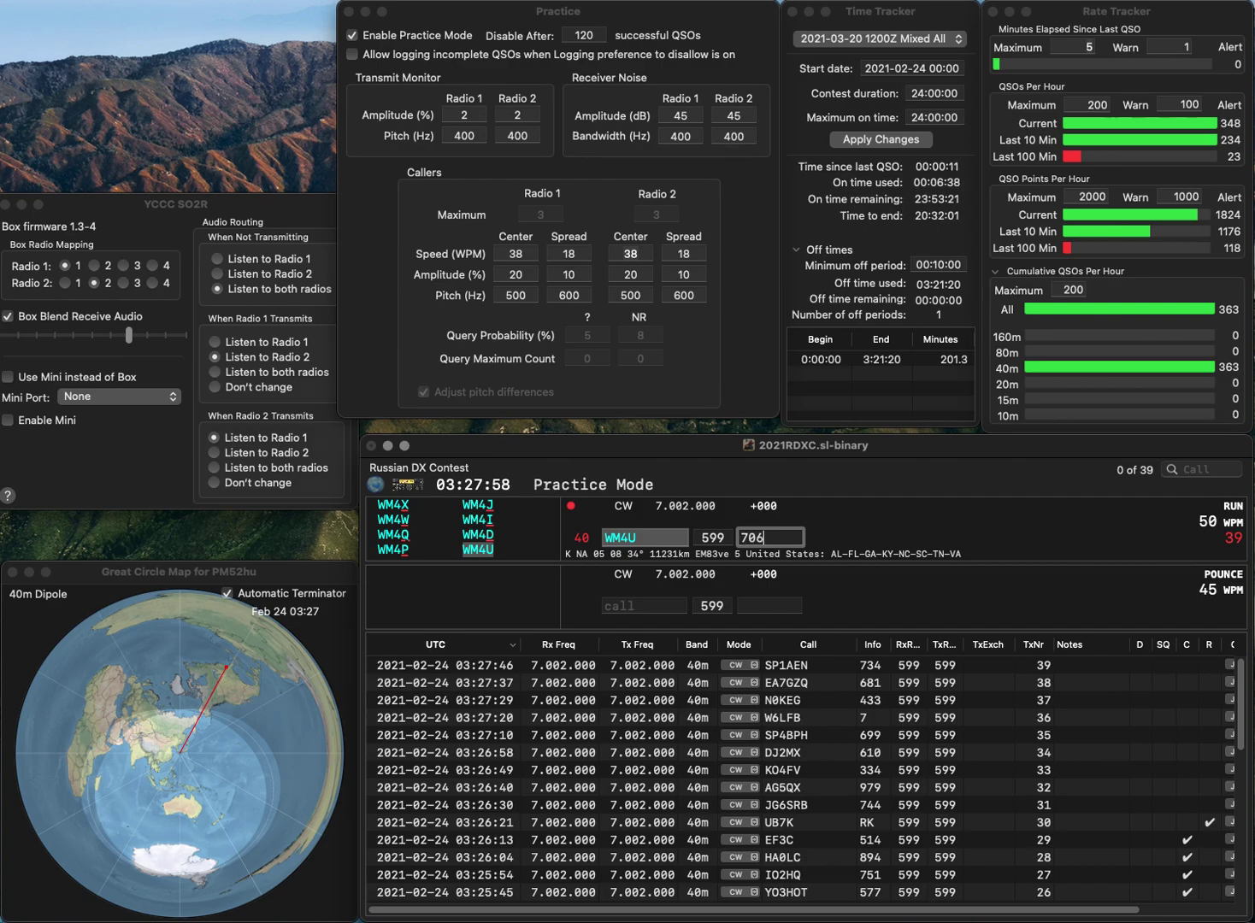
key("Return")
type("K1LU")
key("Return")
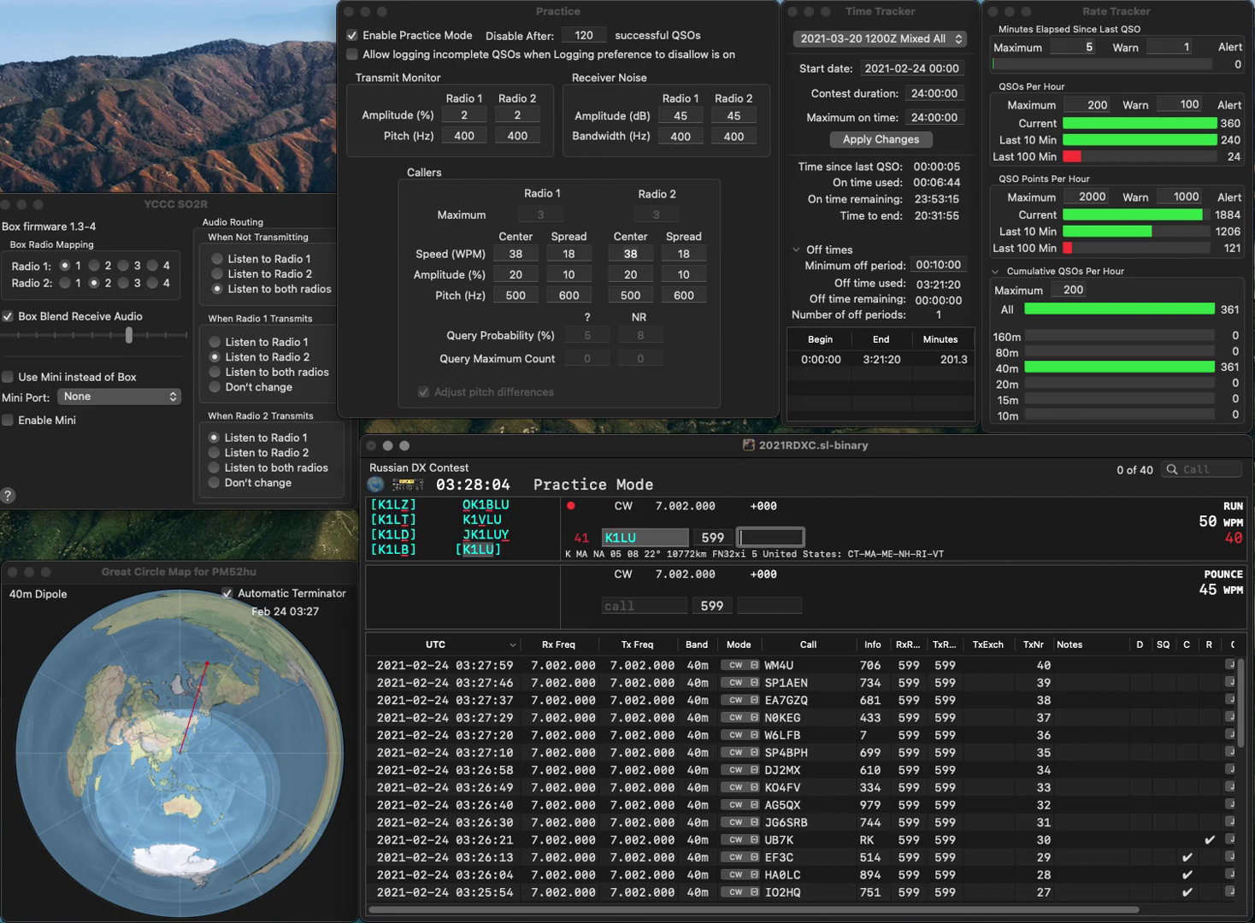
type("7")
key("Return")
type("UA6HFI")
key("Return")
type("ST")
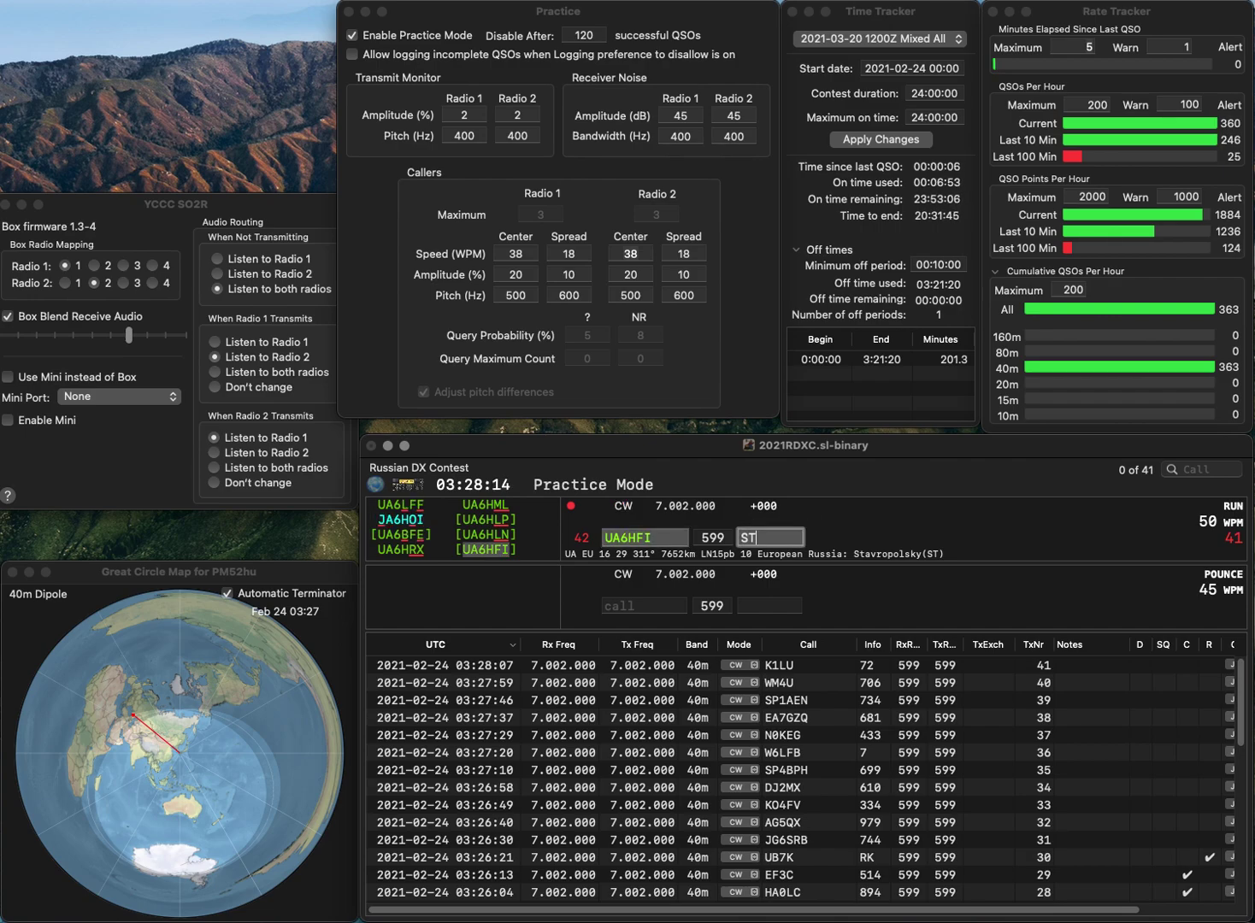
key("Return")
type("M0")
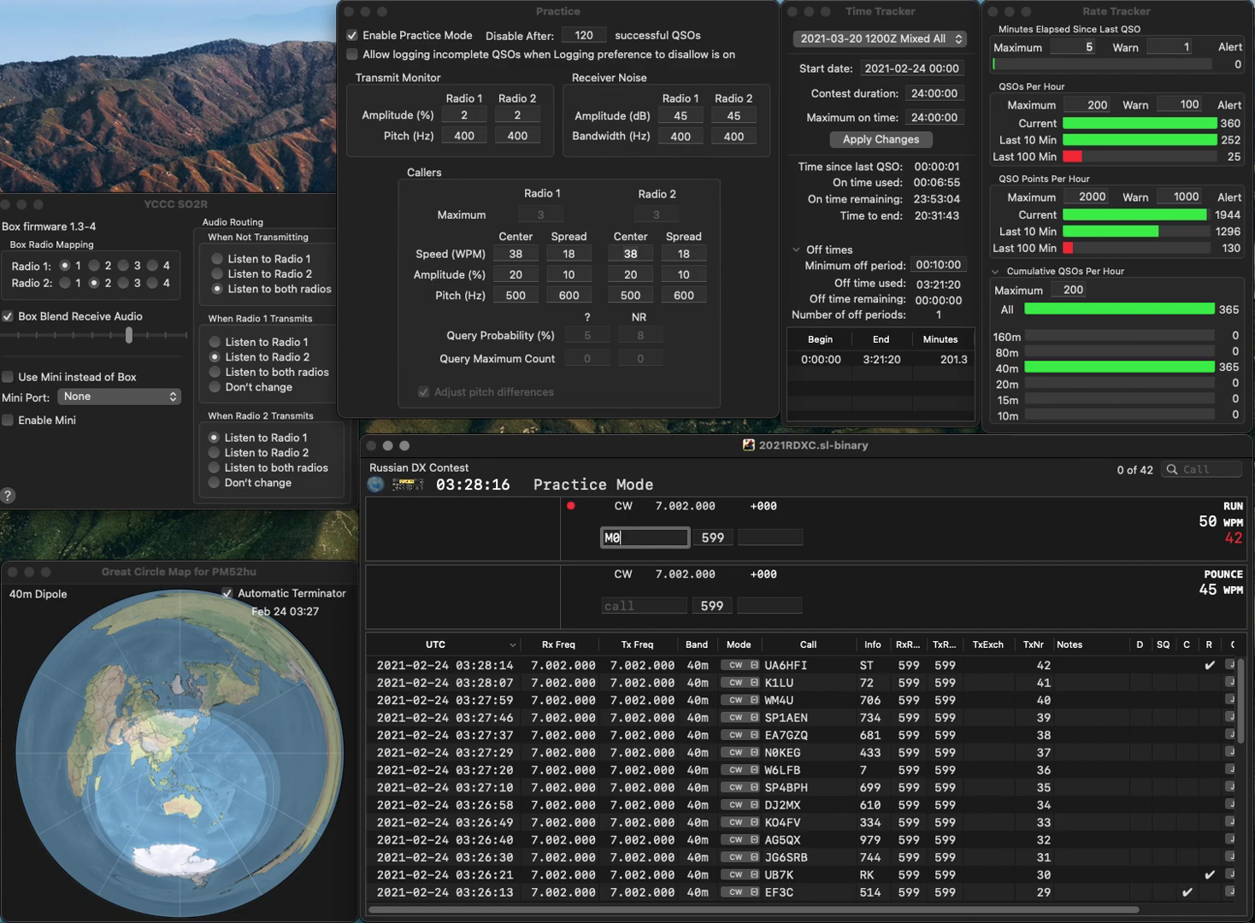
type("VSP")
key("Return")
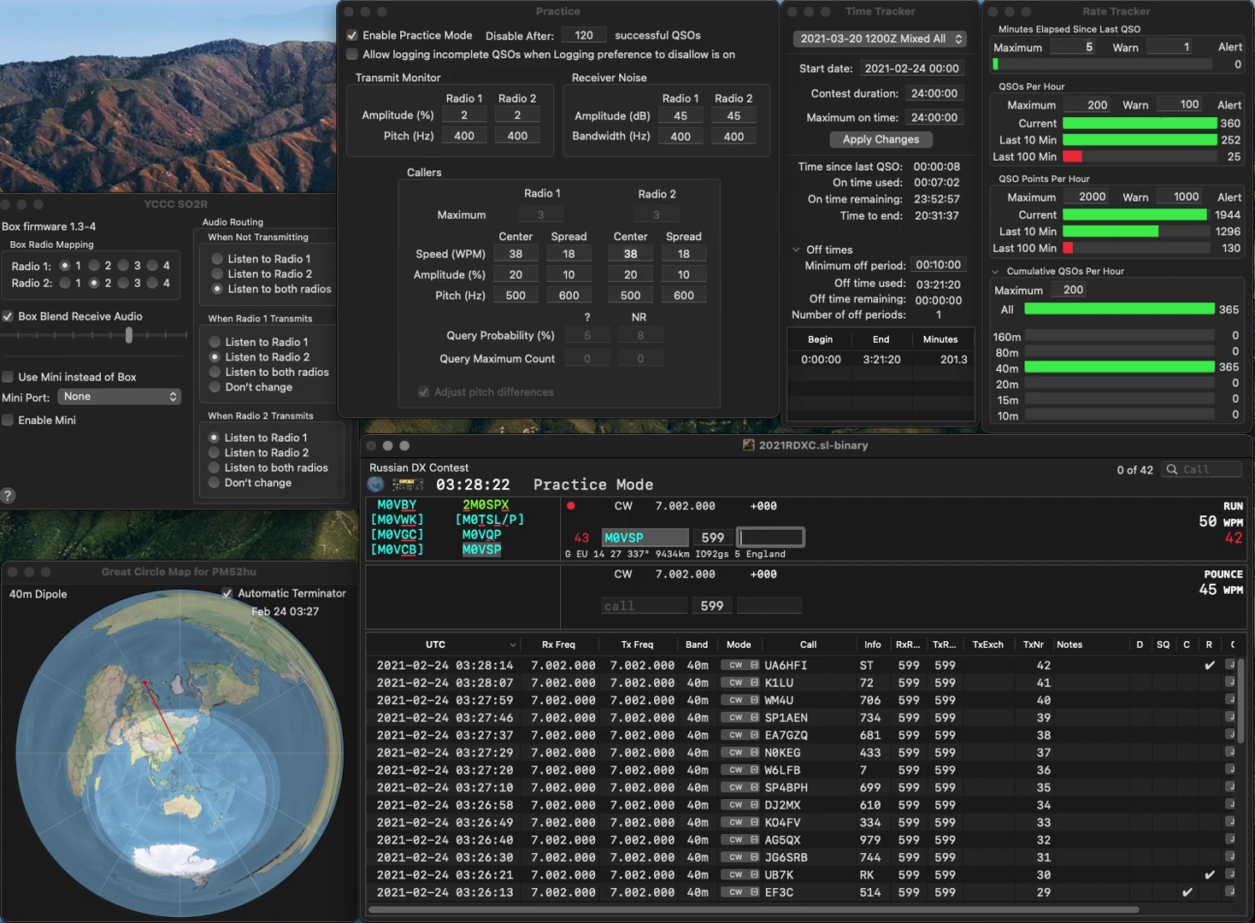
type("7")
key("Return")
Log a run-radio contact with call sign K6OY and received exchange number 672
type("K6OY")
key("space")
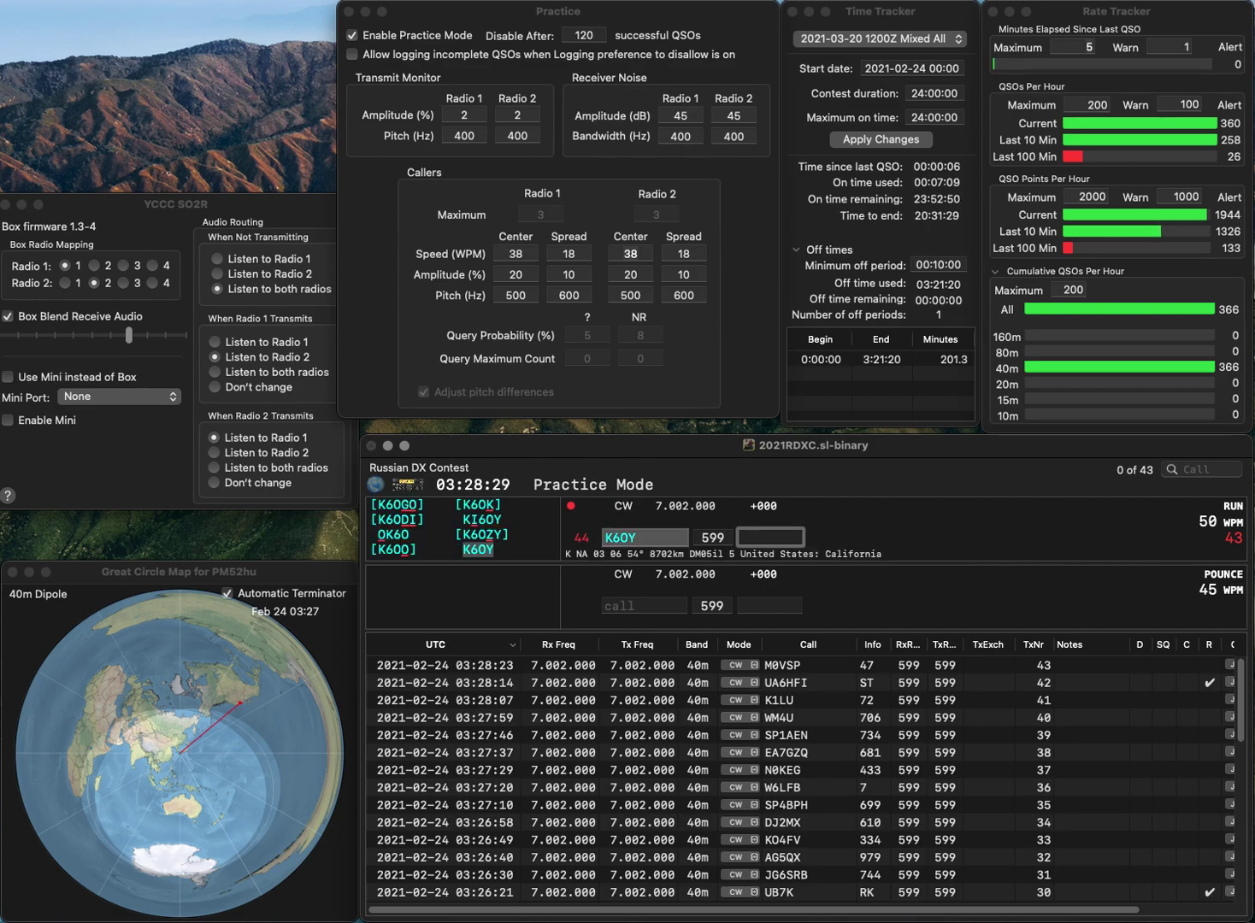
type("672")
key("Return")
Log a run-radio contact with call sign K5KBG and received exchange number 989
type("K5KBG")
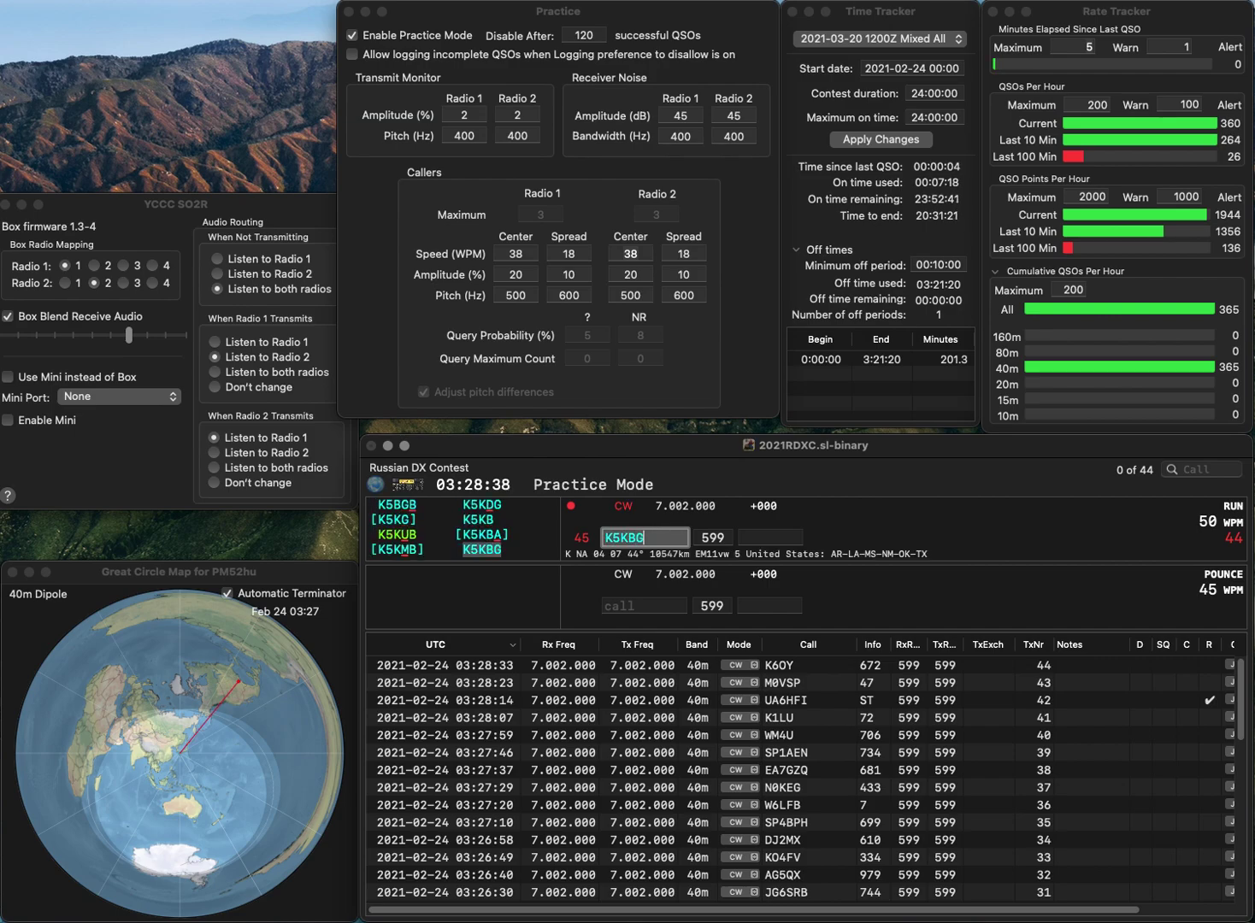
key("Tab")
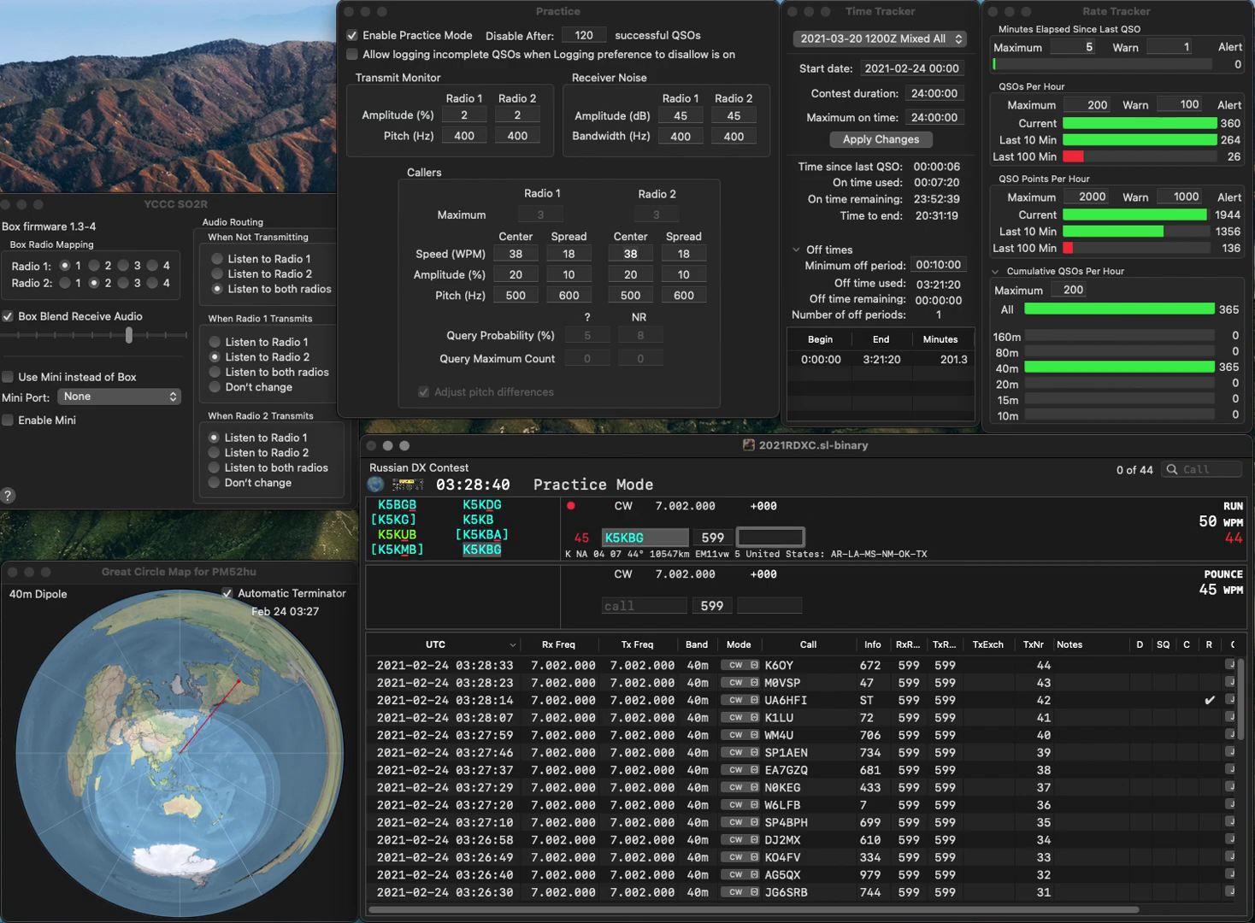
type("98")
key("Return")
type("KY")
key("Left")
key("Left")
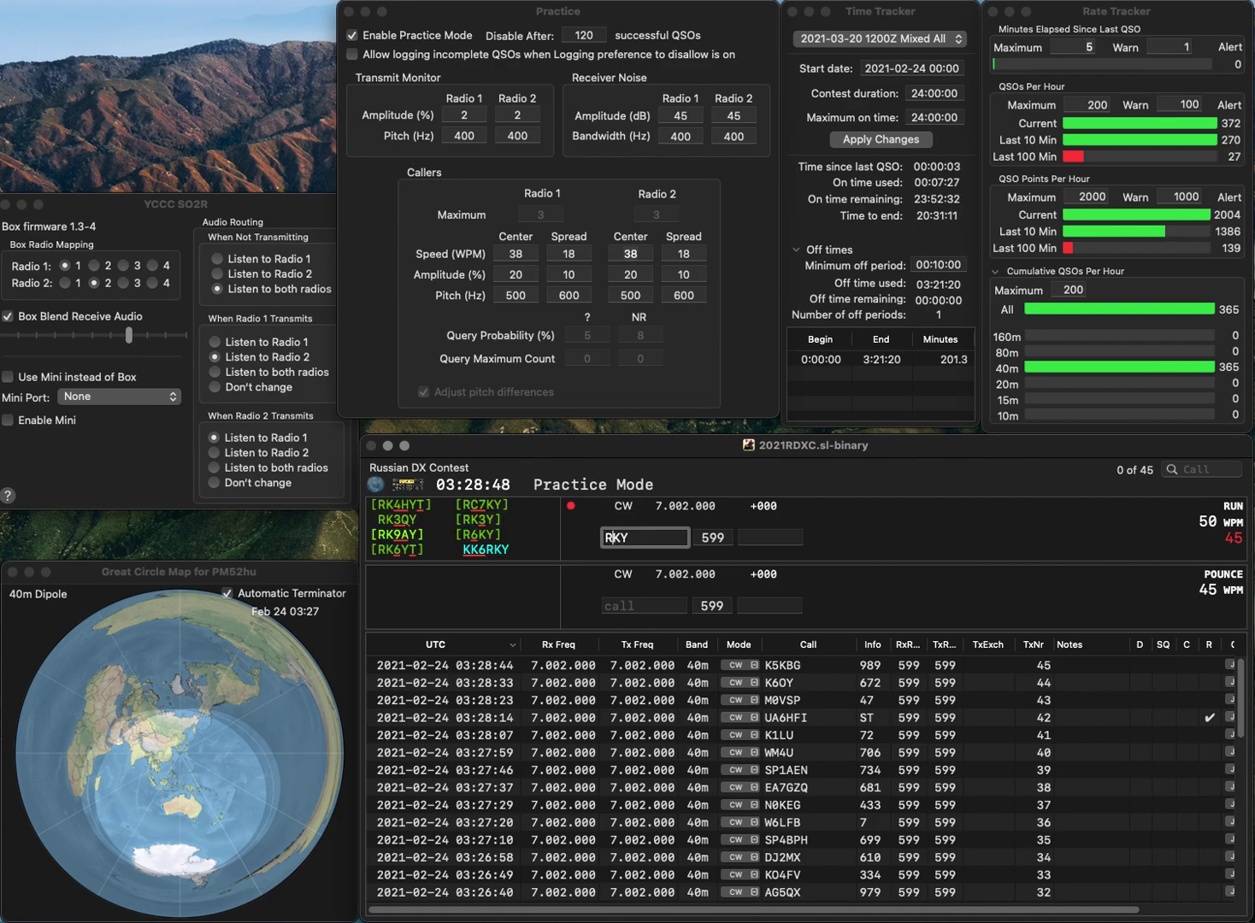
type("W5")
key("space")
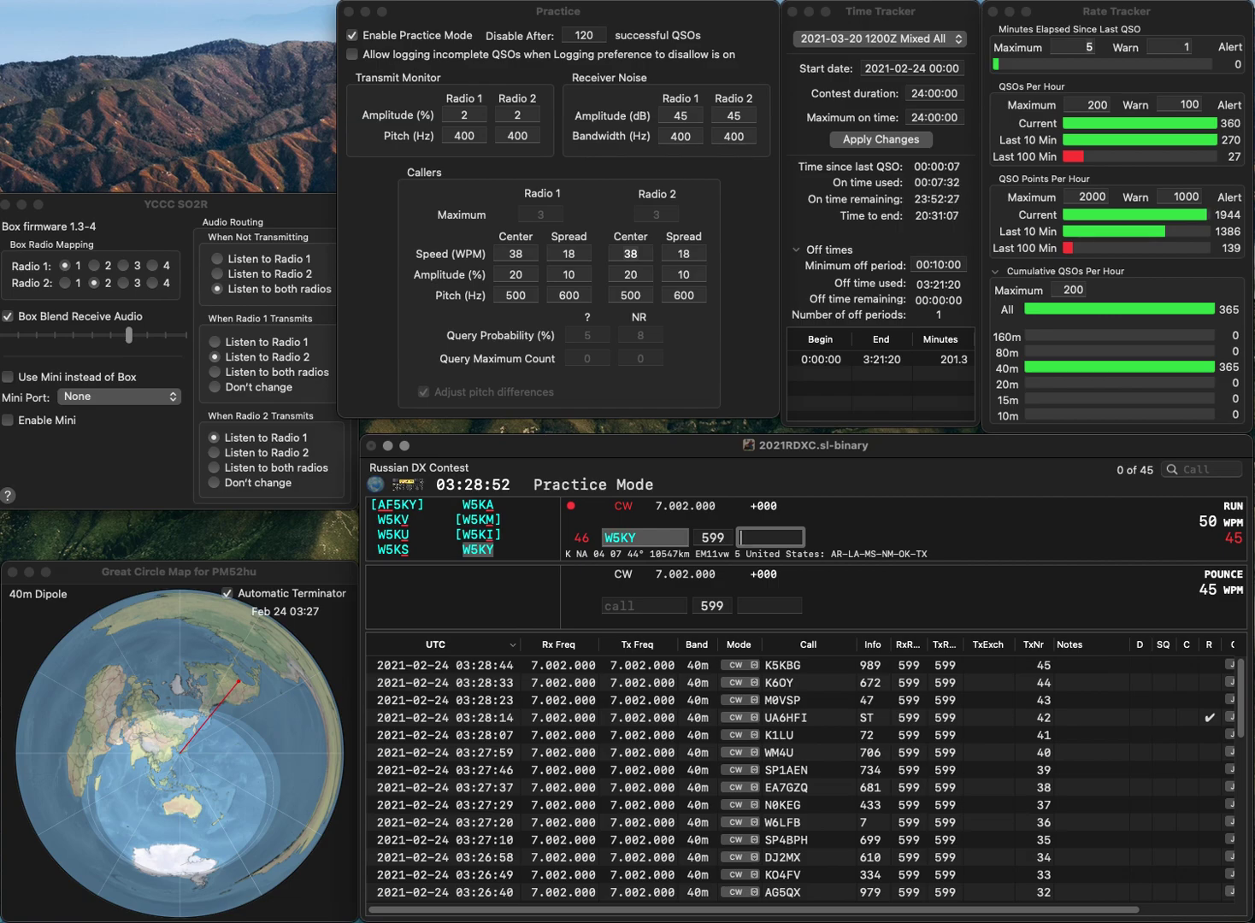
type("556")
key("Return")
type("N9NA")
key("space")
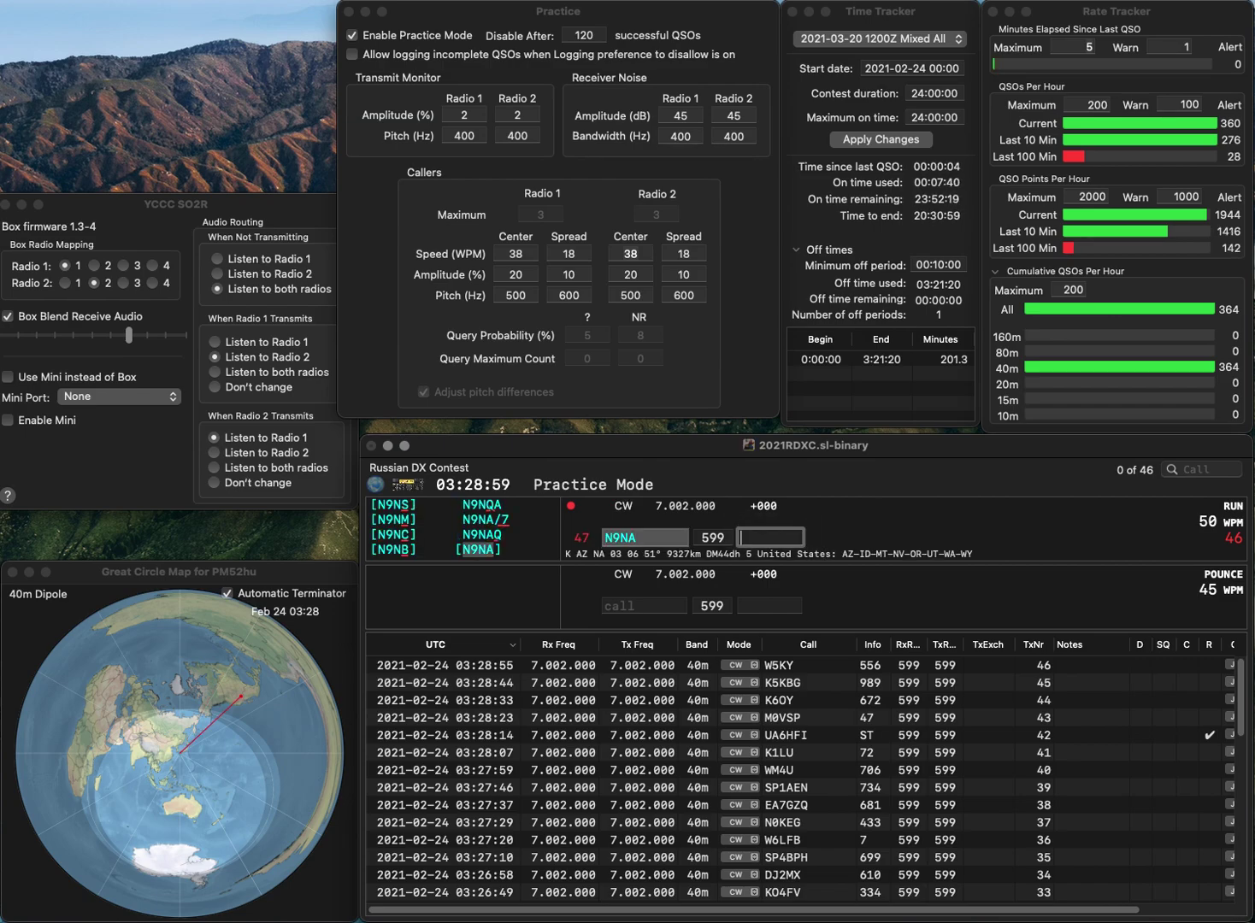
type("495")
key("Return")
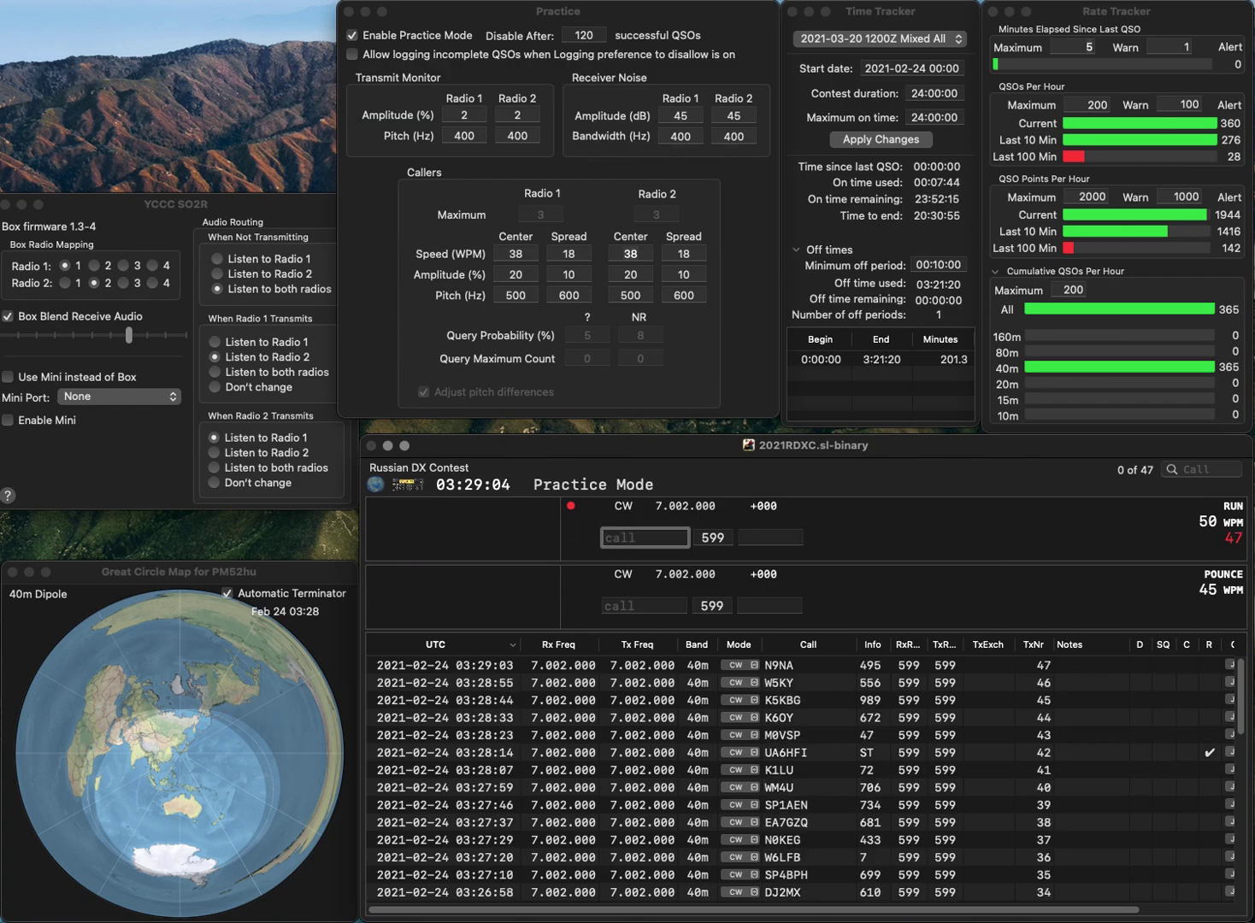
type("NV1O")
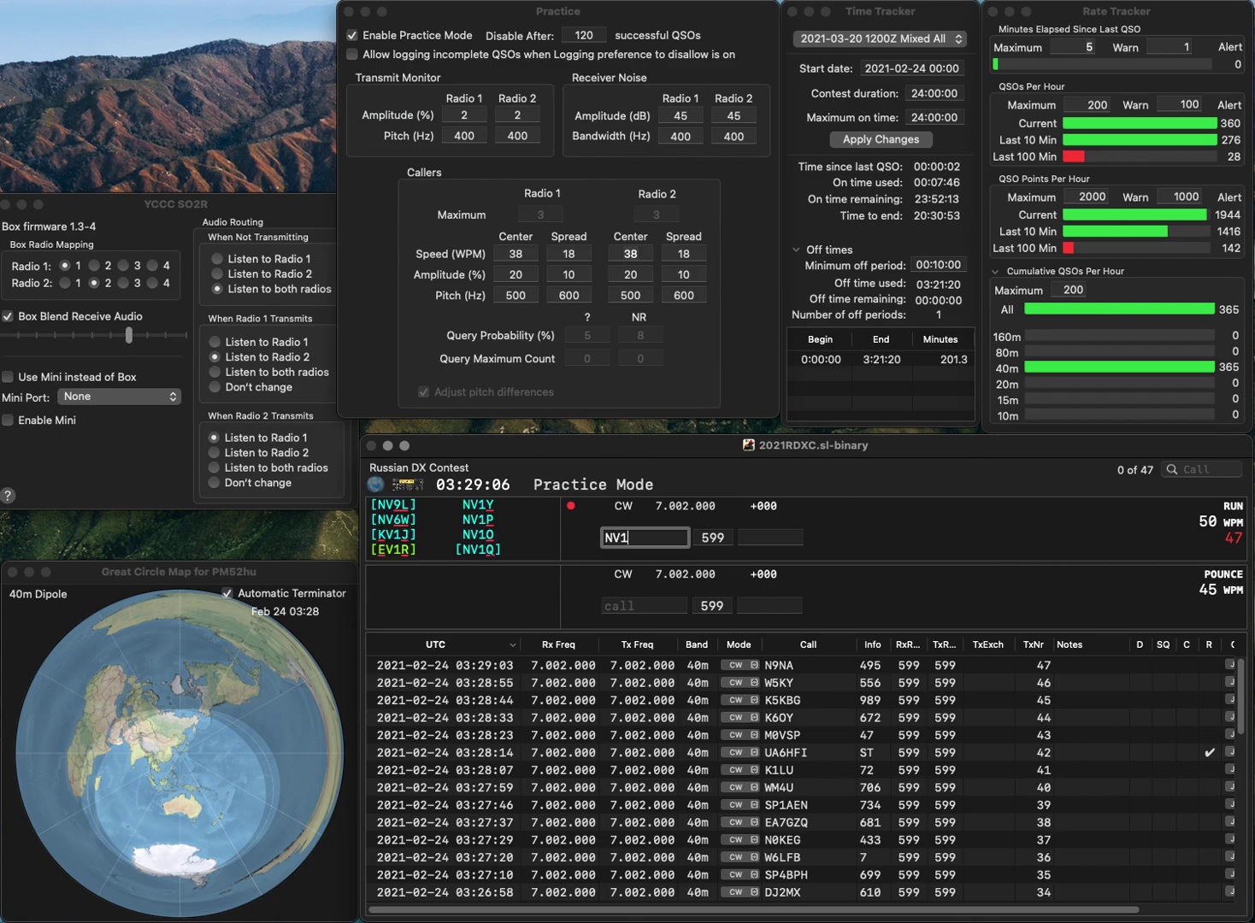
key("space")
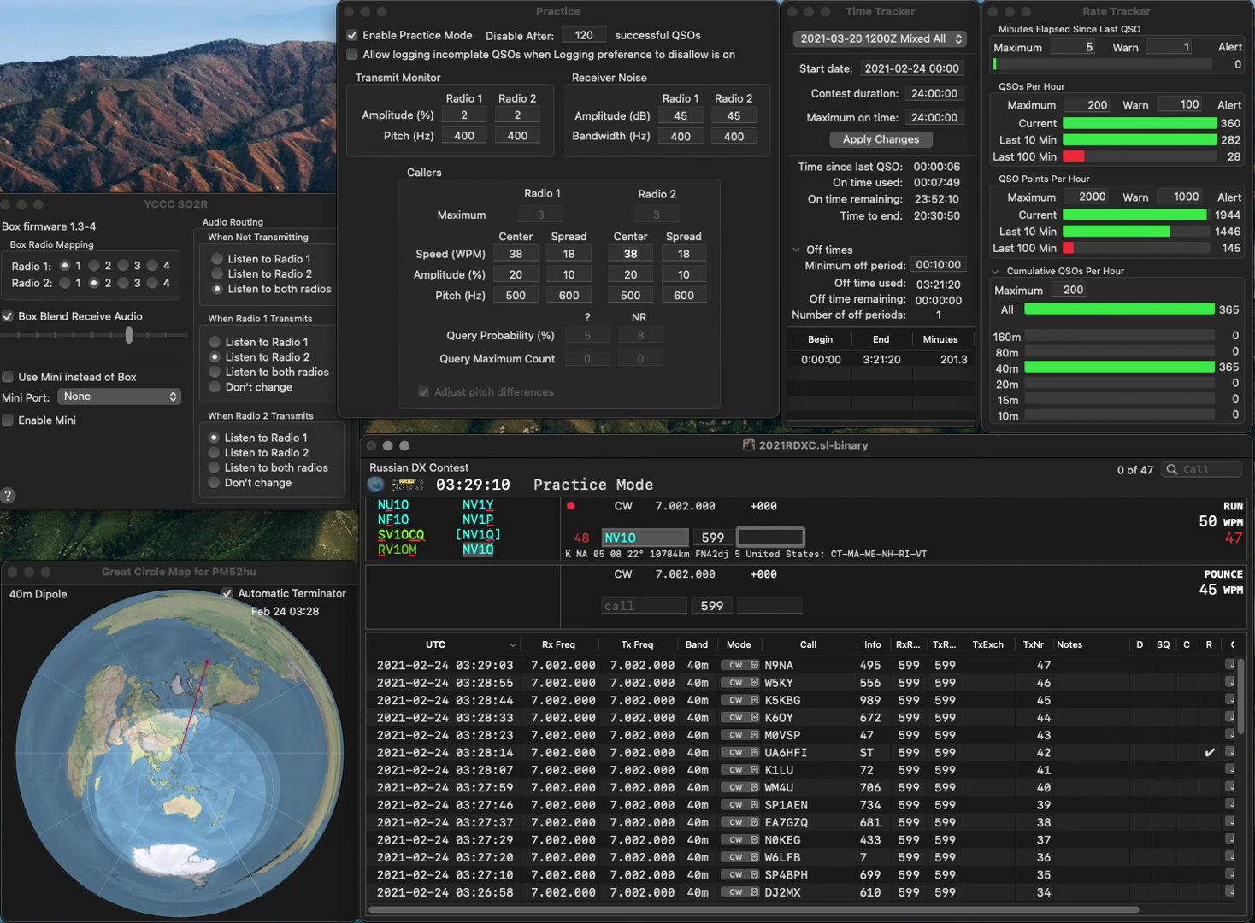
type("691")
key("Return")
type("W9KKN/")
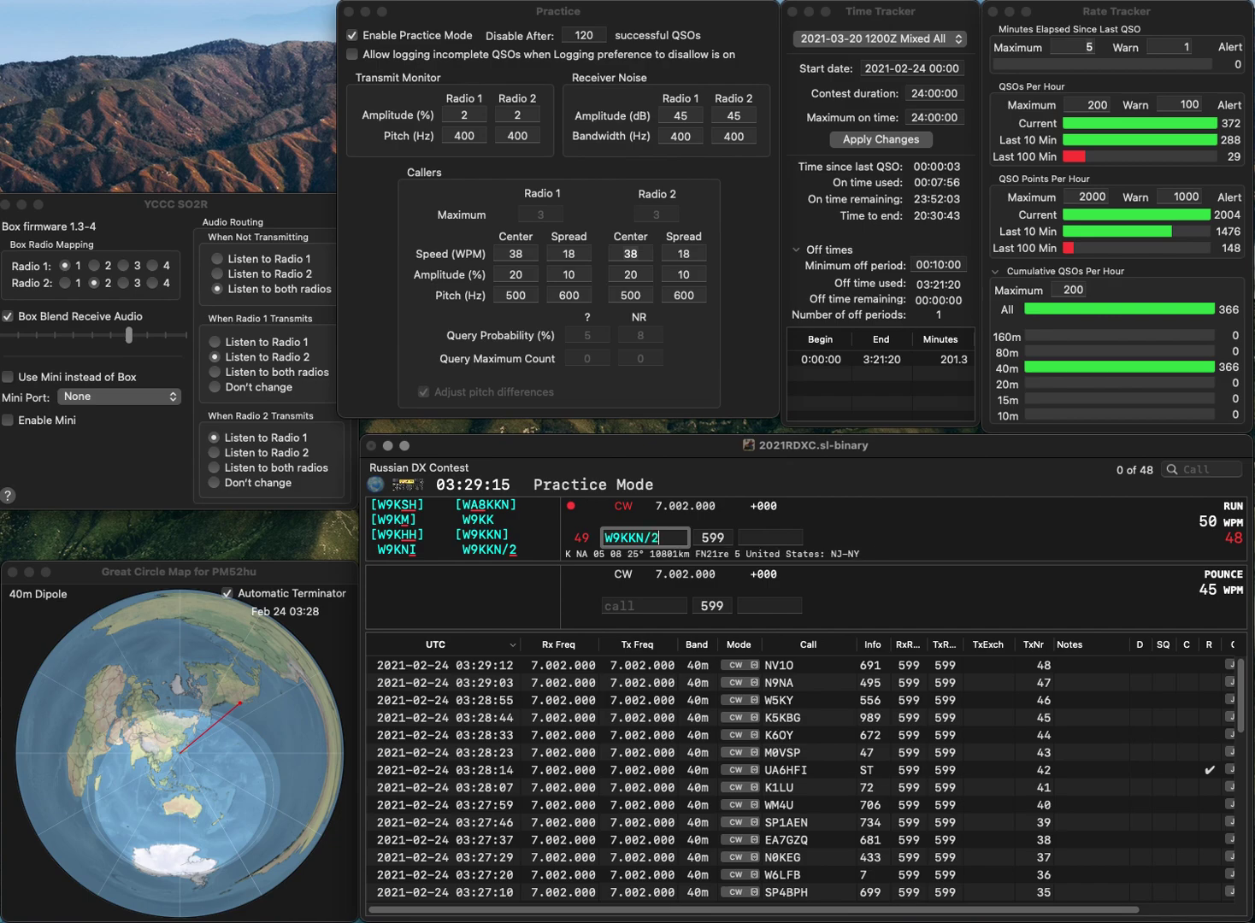
type("2")
key("space")
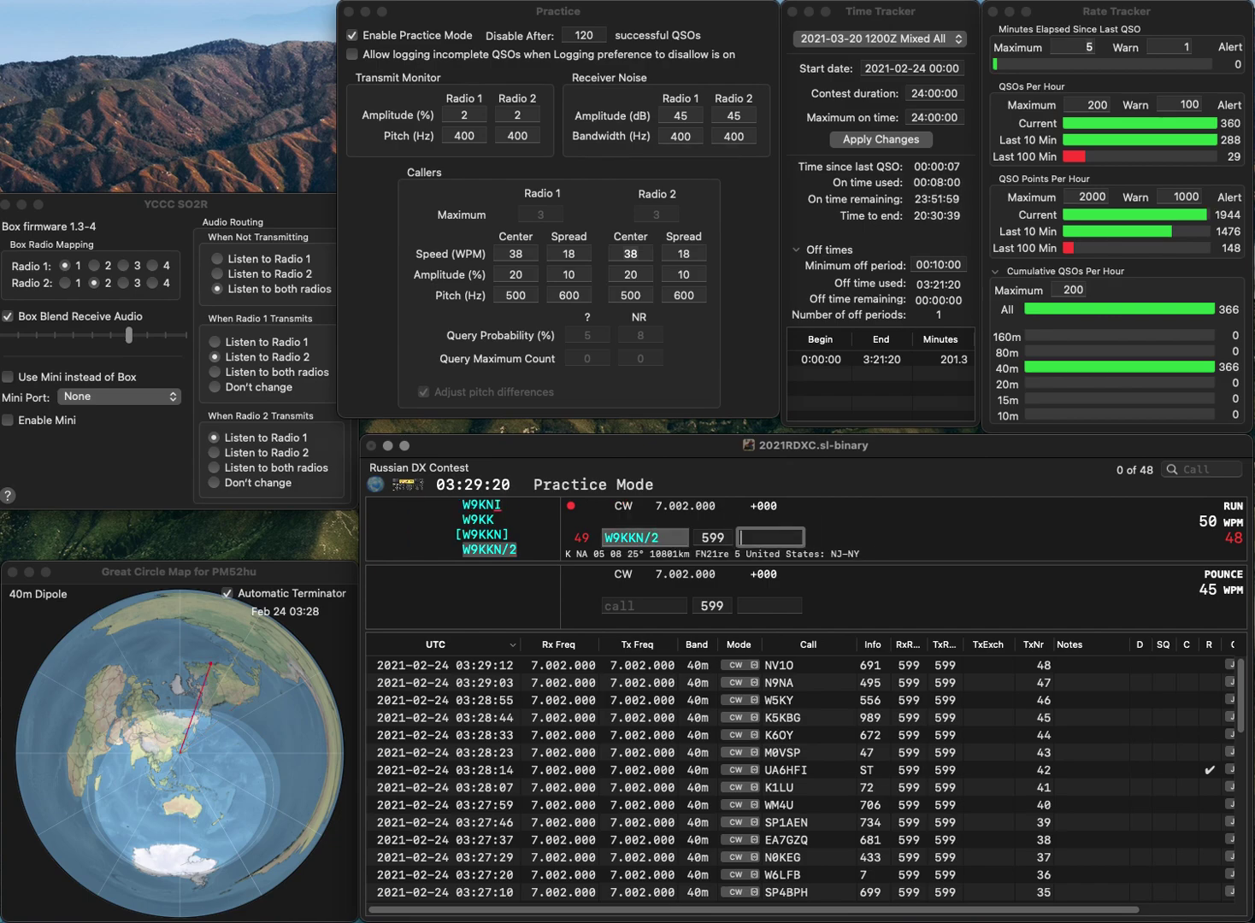
type("781")
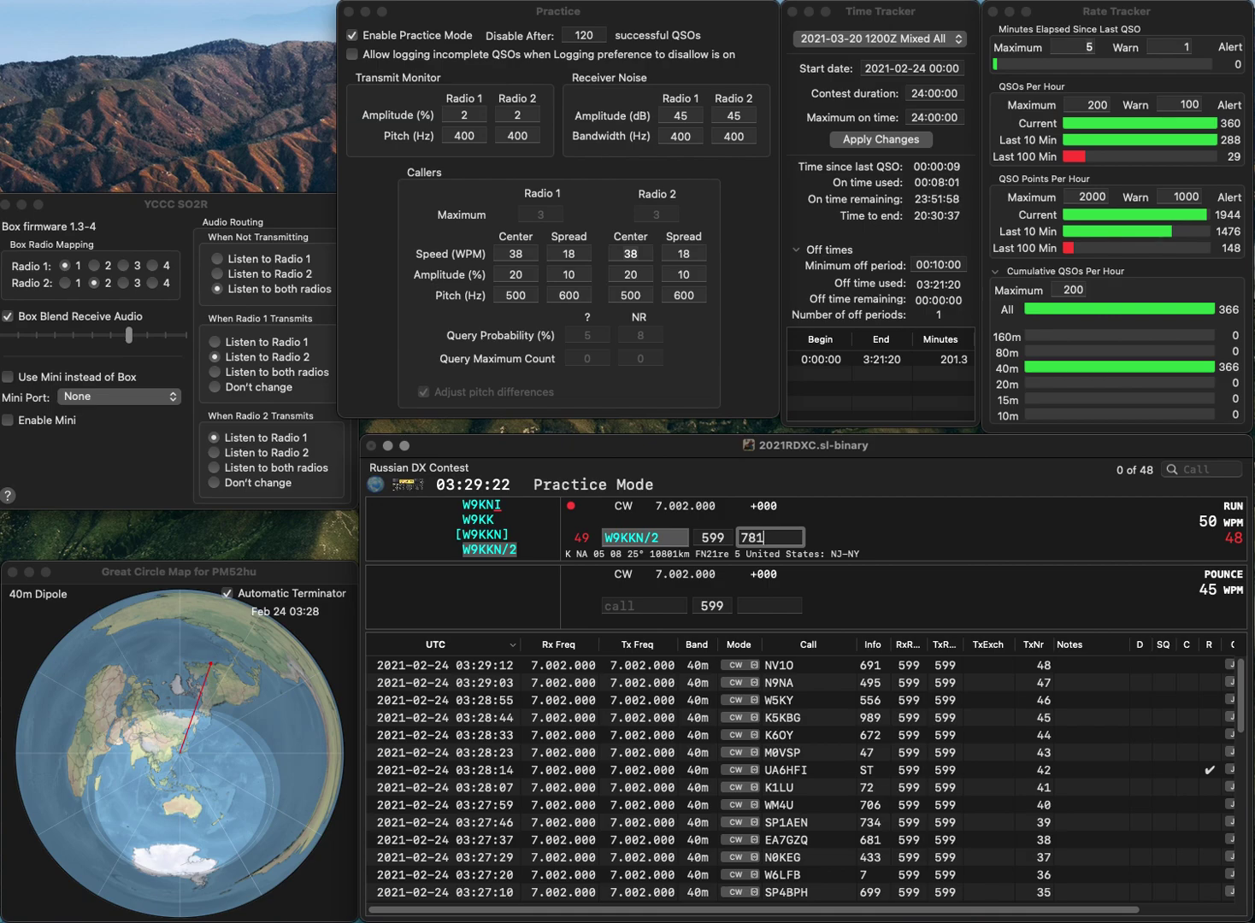
key("Return")
type("EA7KI")
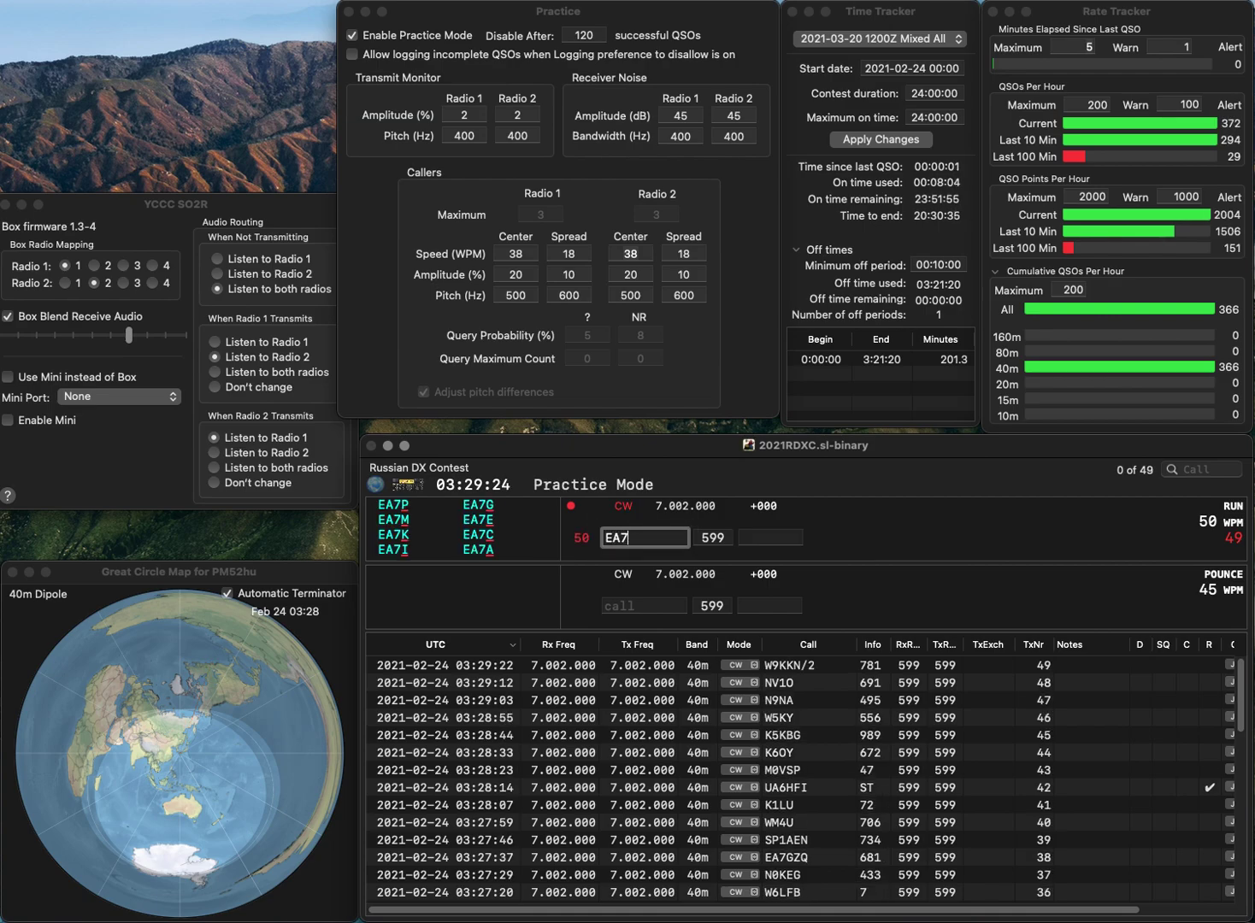
key("Return")
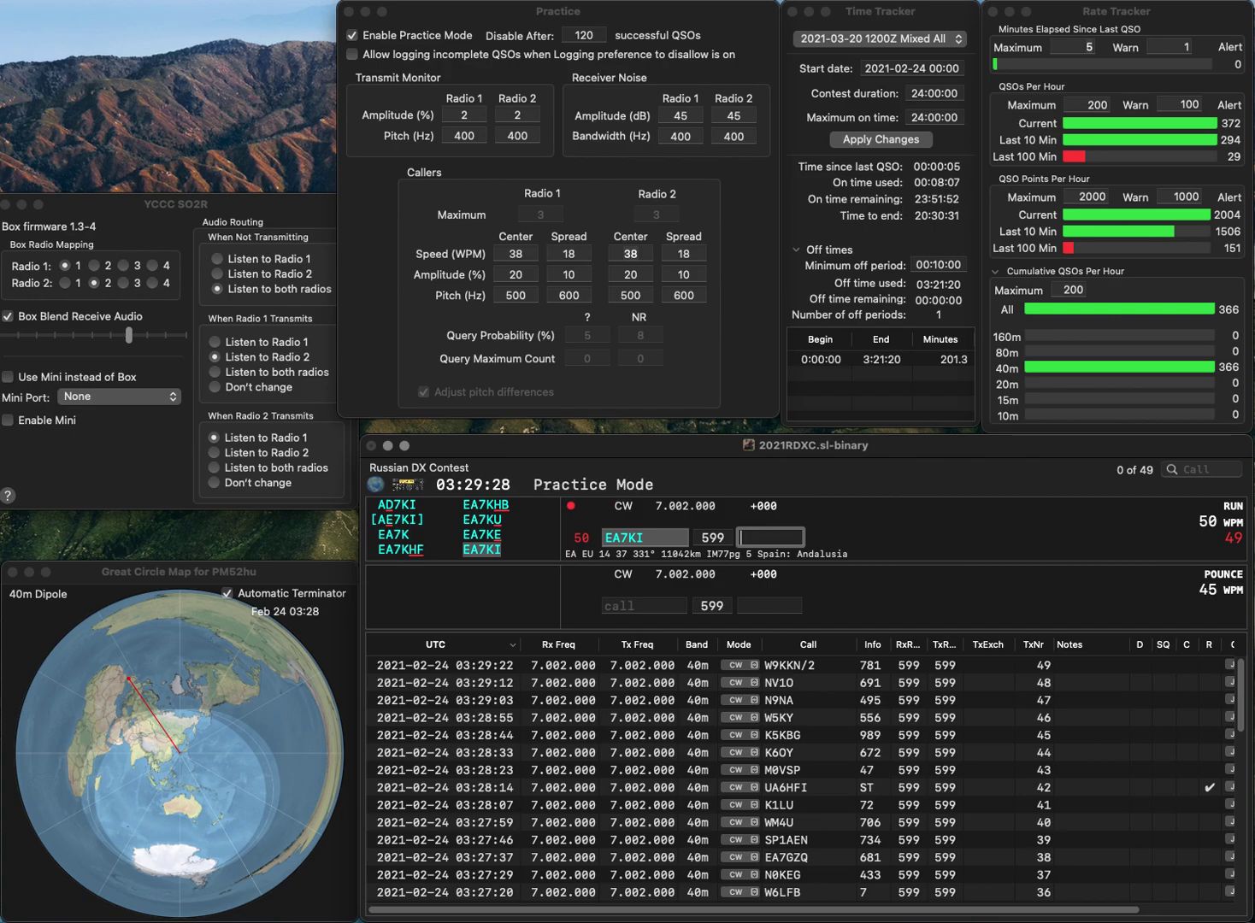
type("480")
key("Return")
Log a run-radio contact with call sign F6KGL and received exchange number 185
type("F6KGL")
key("space")
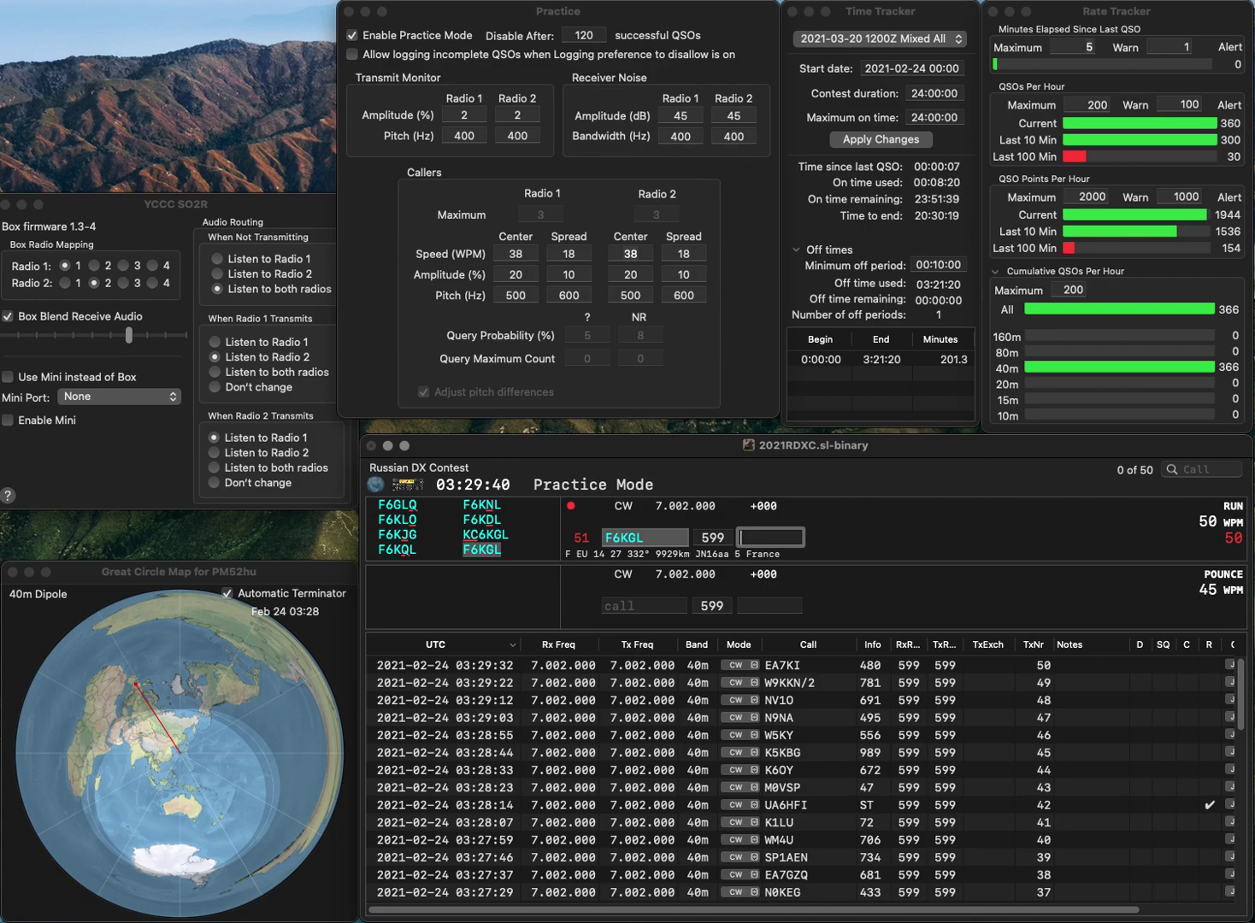
type("185")
key("Return")
type("K5YE")
key("Return")
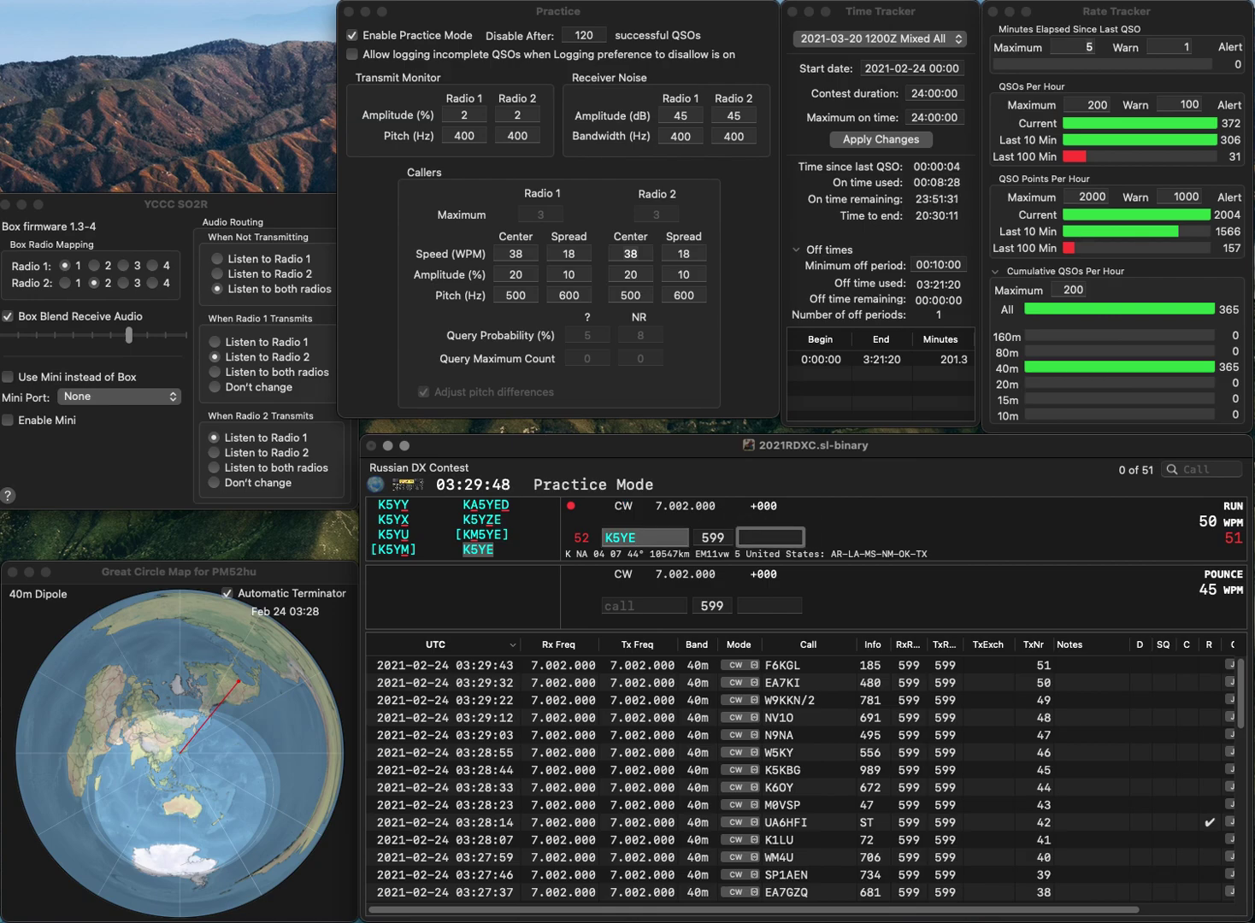
type("517")
key("Return")
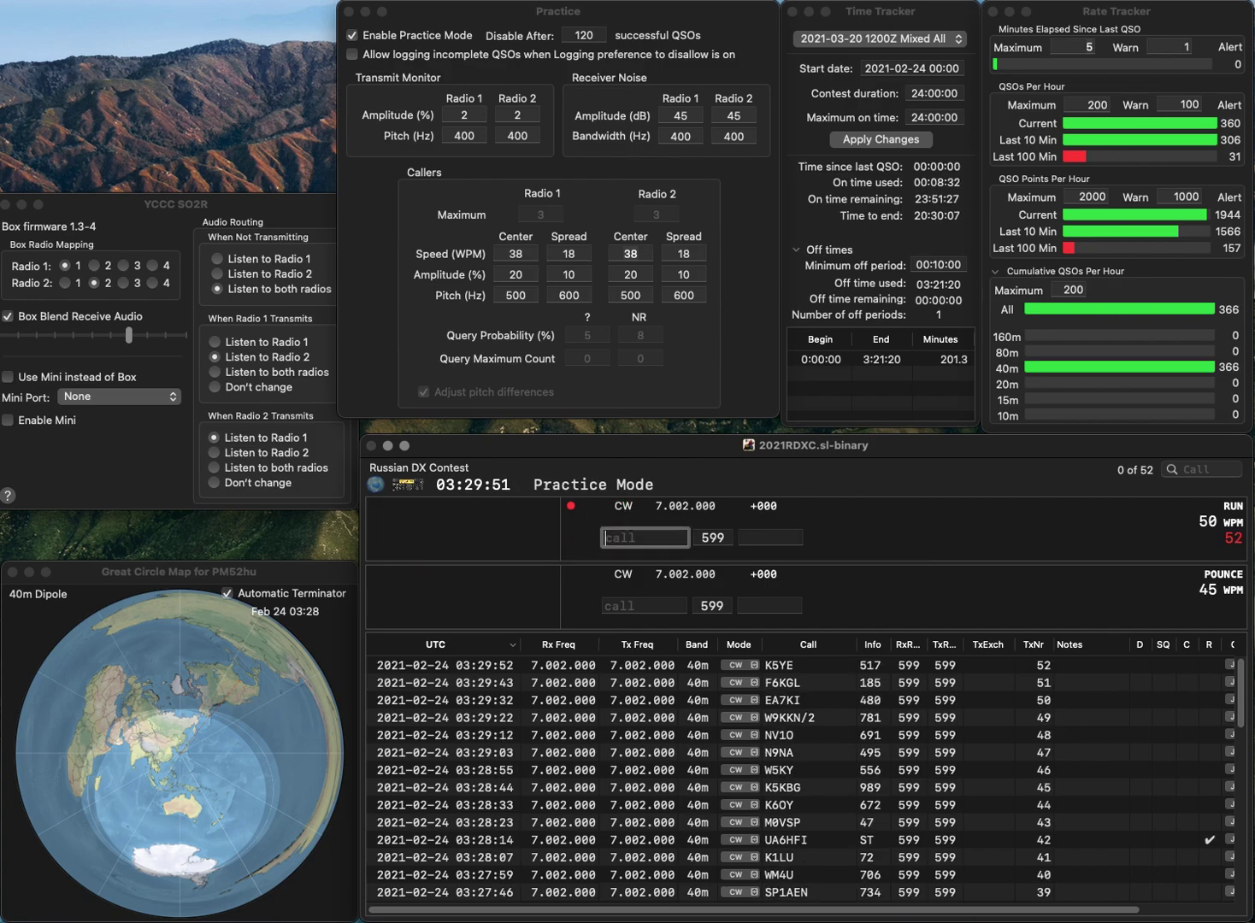
type("HA1")
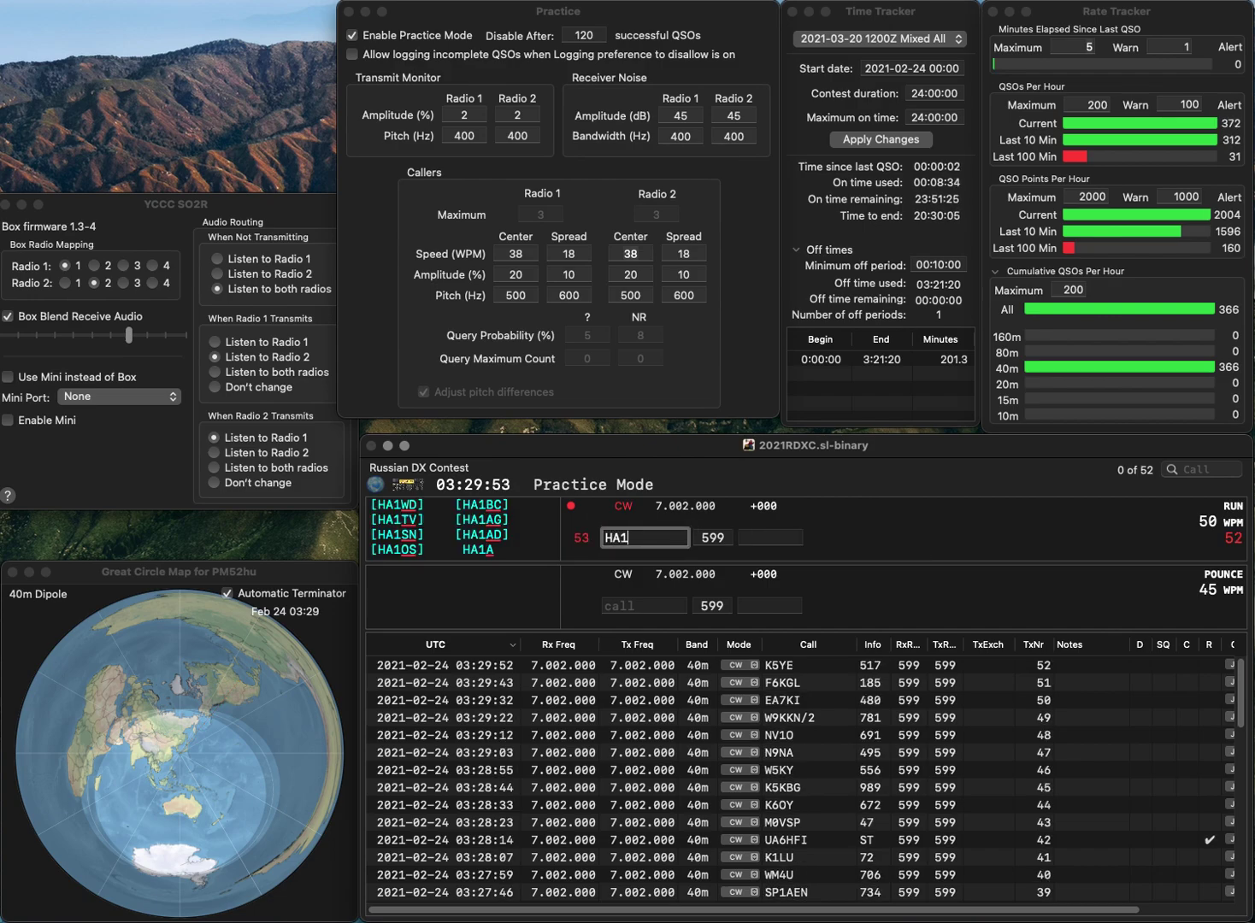
type("AD")
key("space")
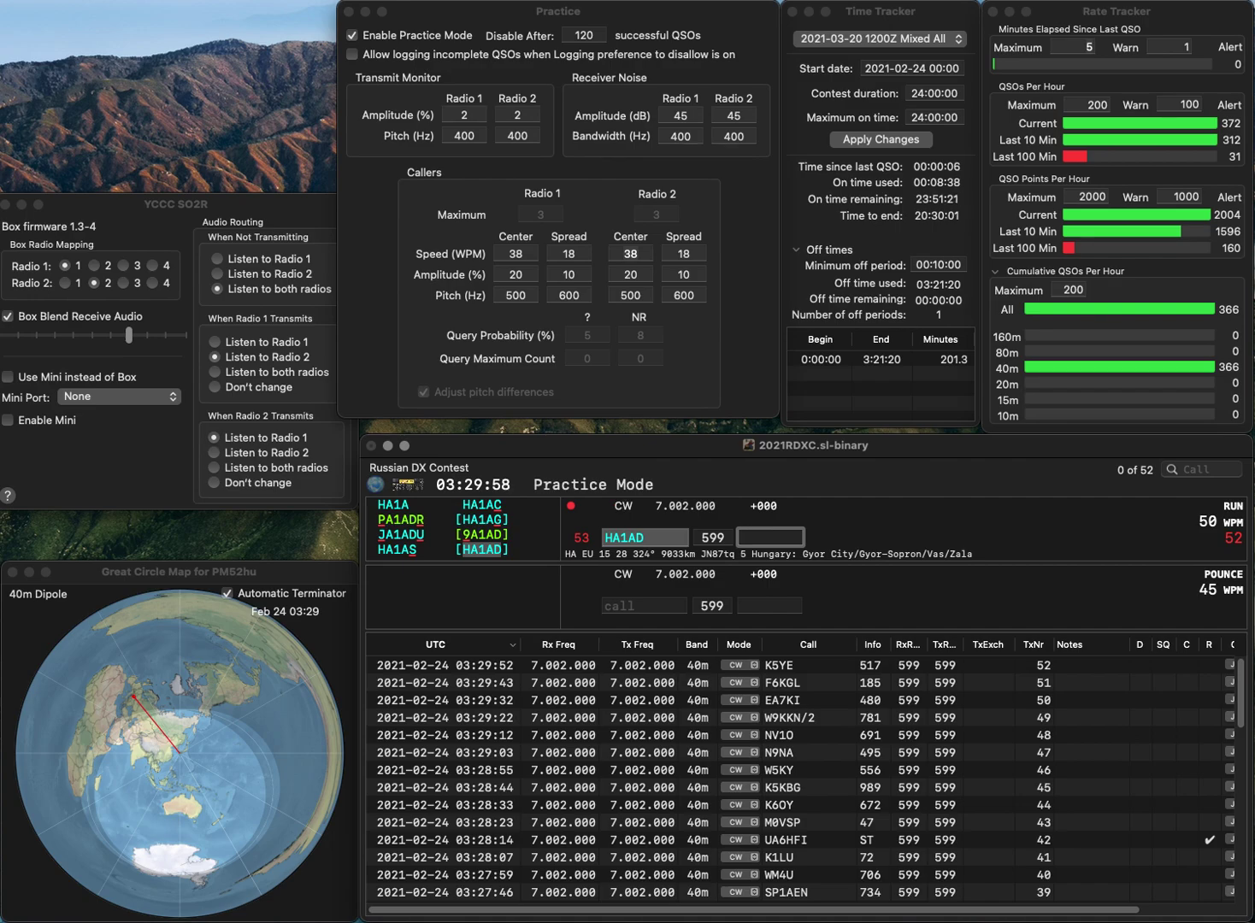
type("32")
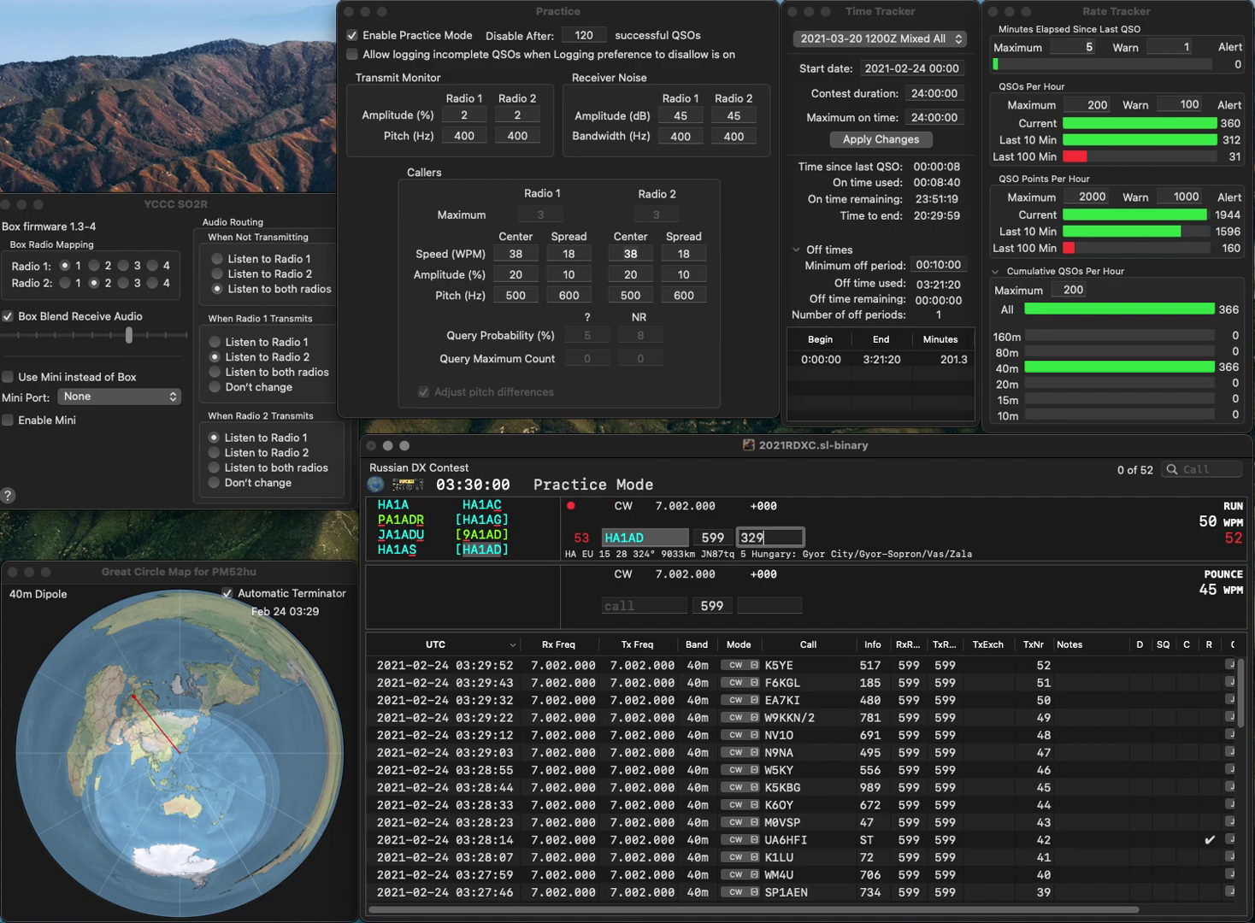
type("9")
key("Return")
Log a run-radio contact with call sign TG9IN and received exchange number 384
type("TG9IN")
key("Return")
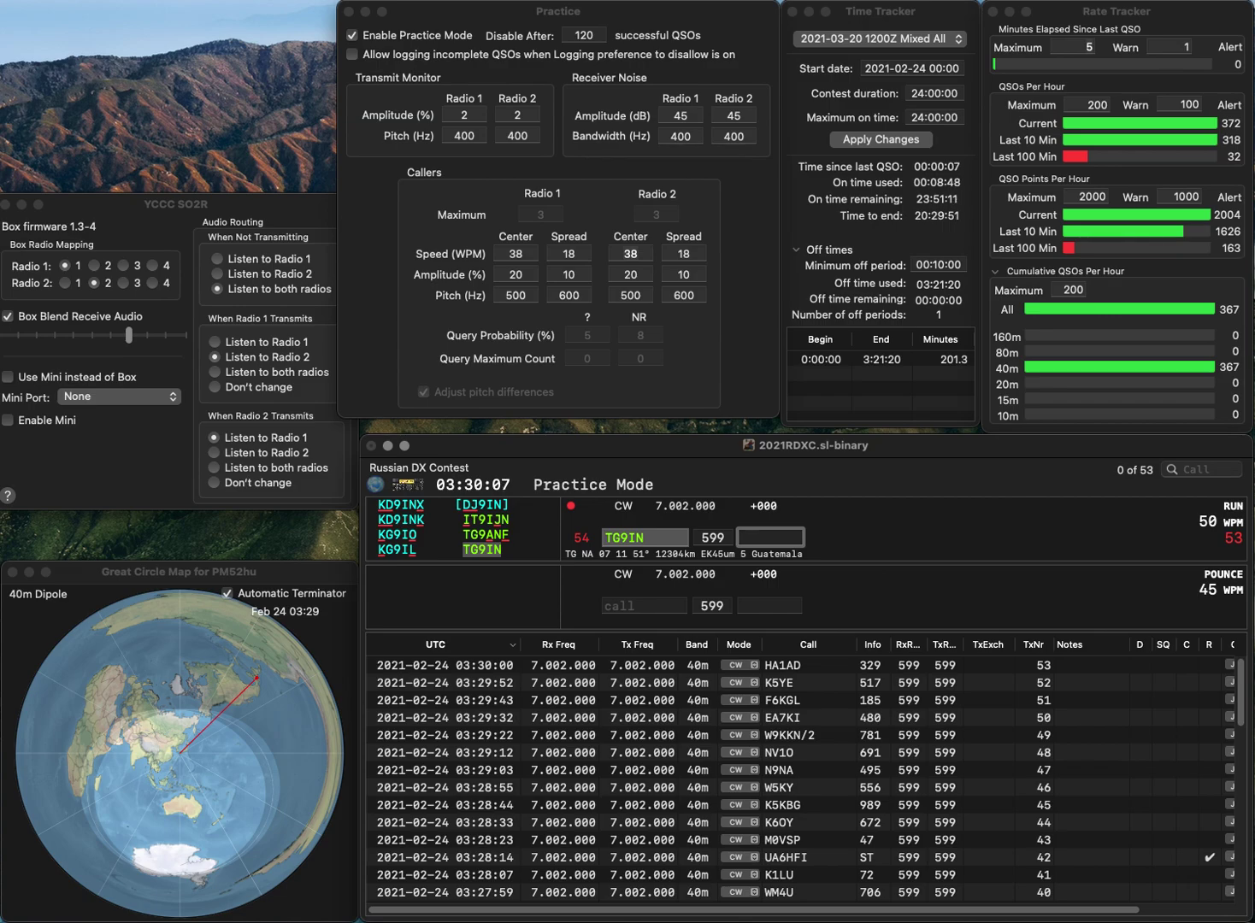
type("384")
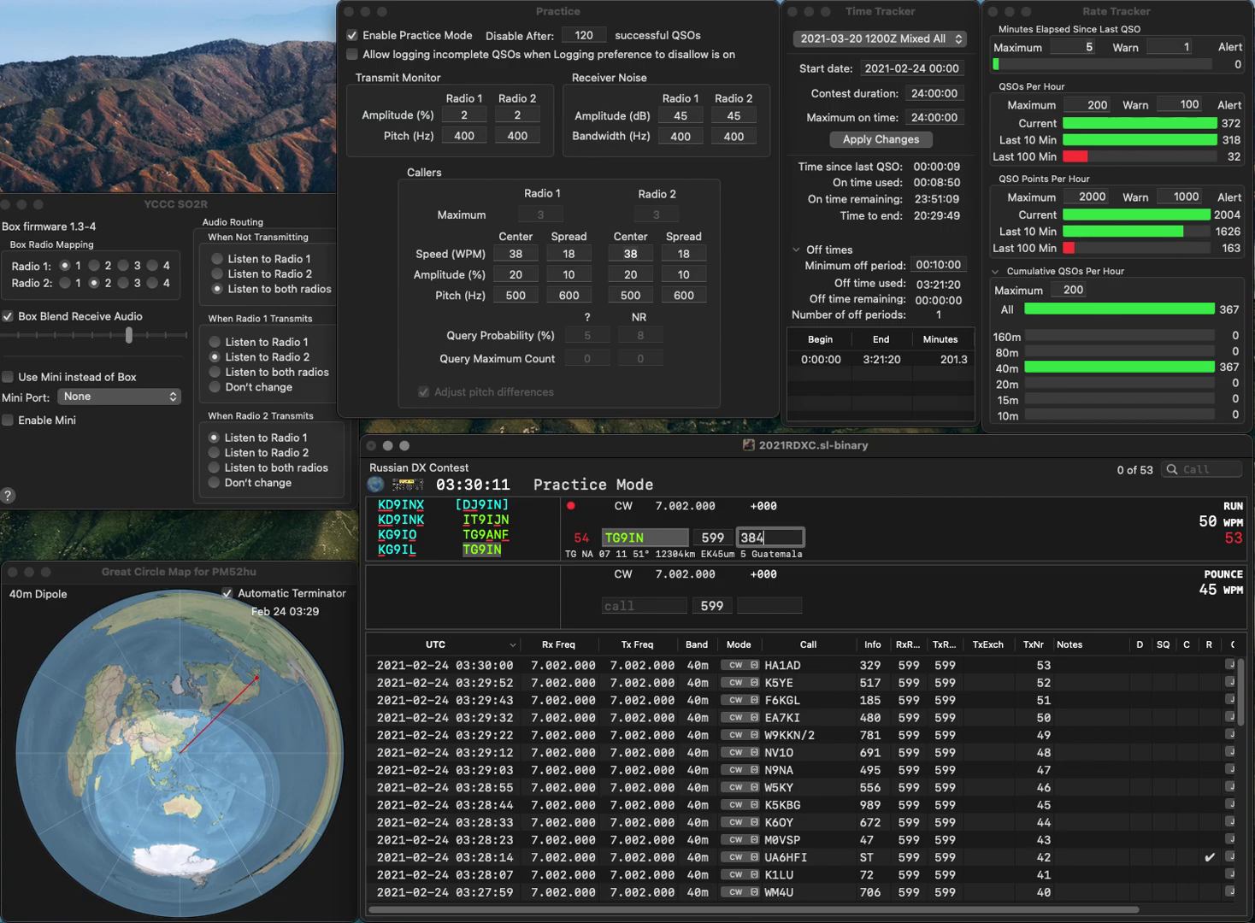
key("Return")
type("SQ4CMT")
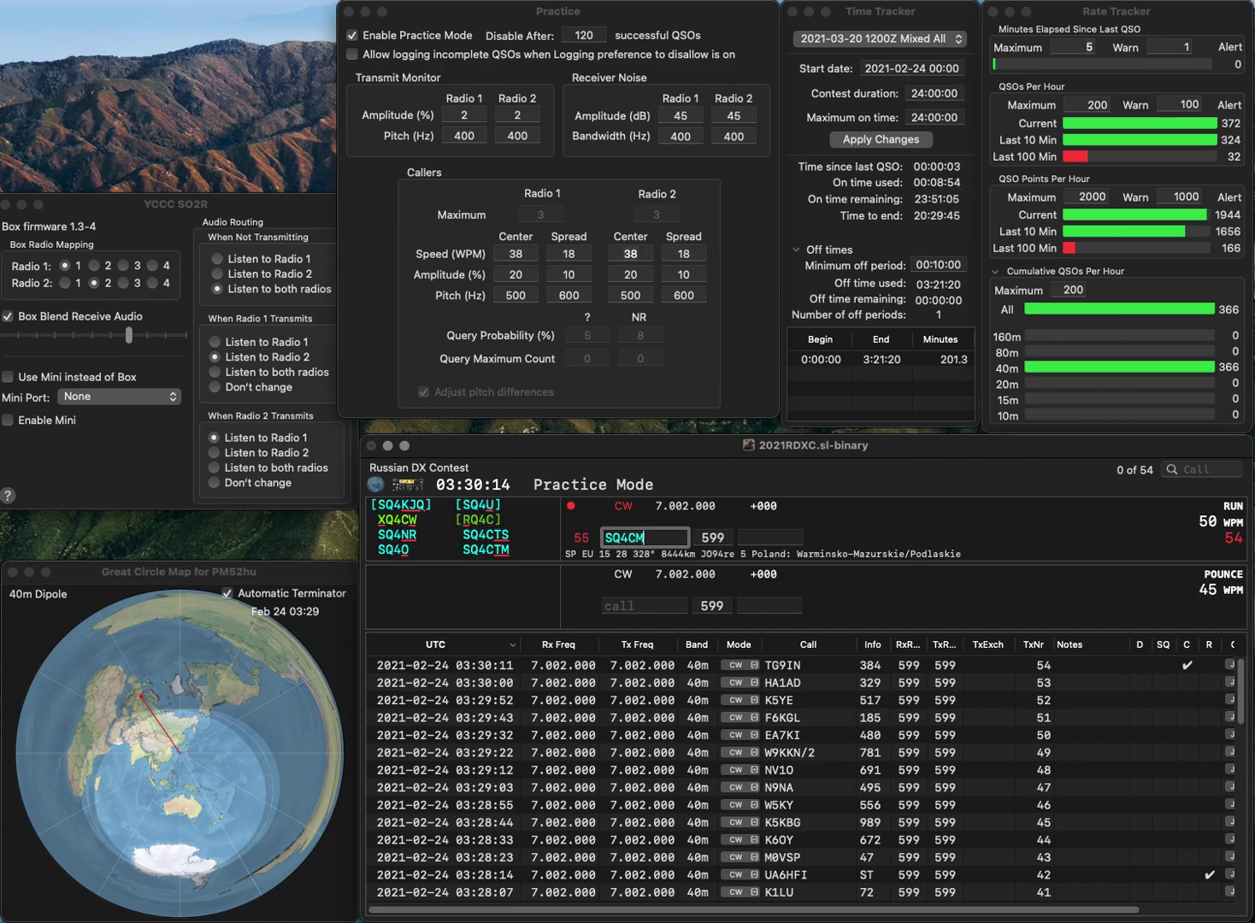
key("BackSpace")
key("BackSpace")
type("TM")
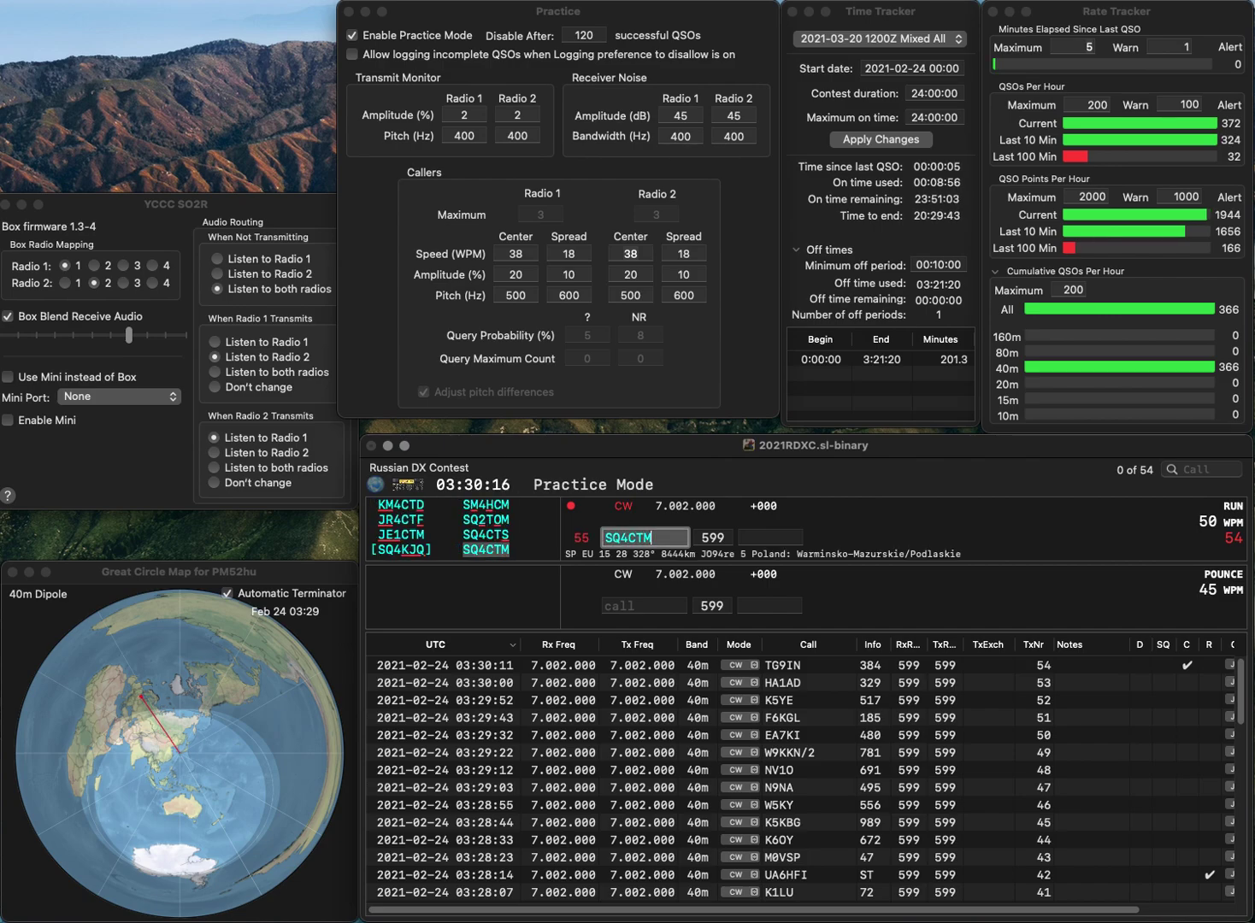
key("space")
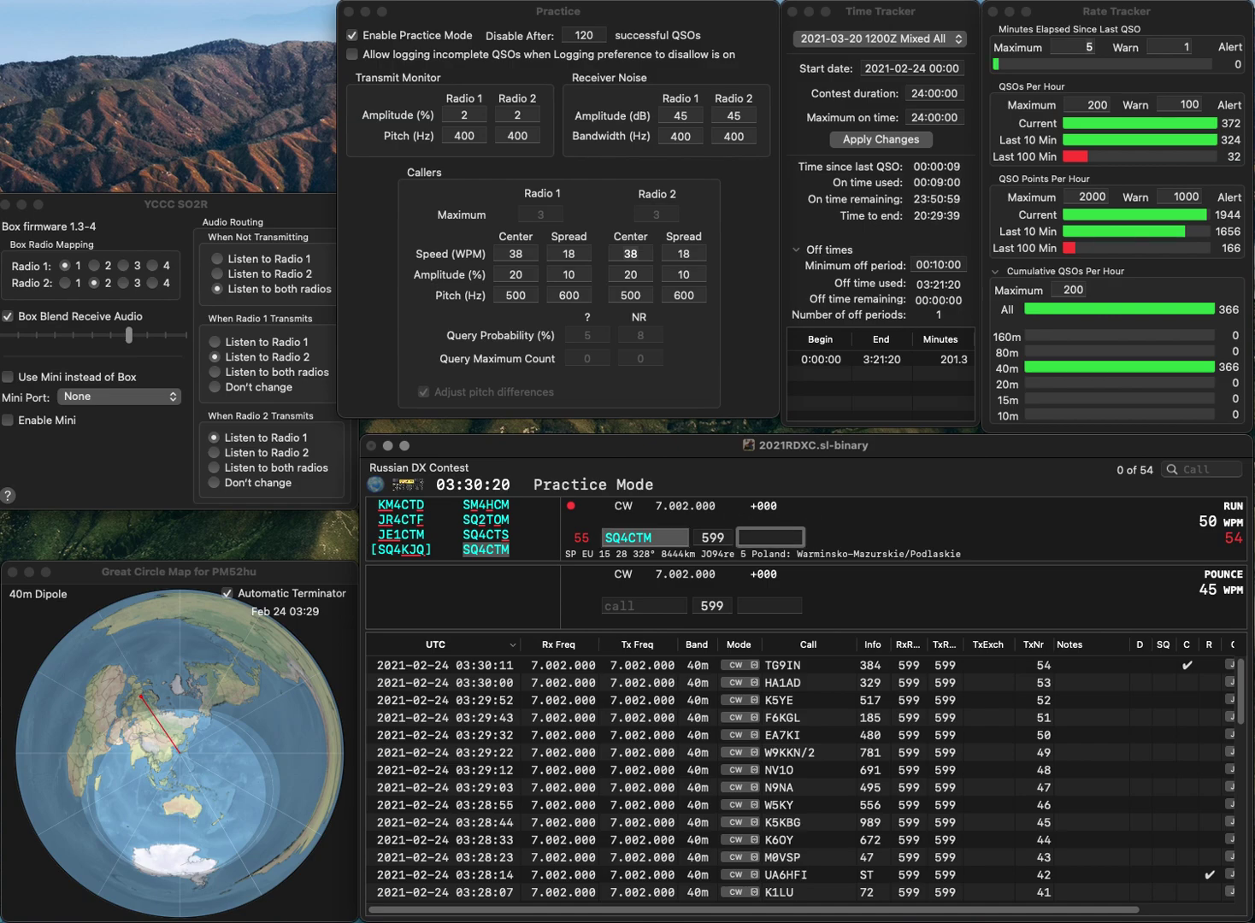
type("534")
key("Return")
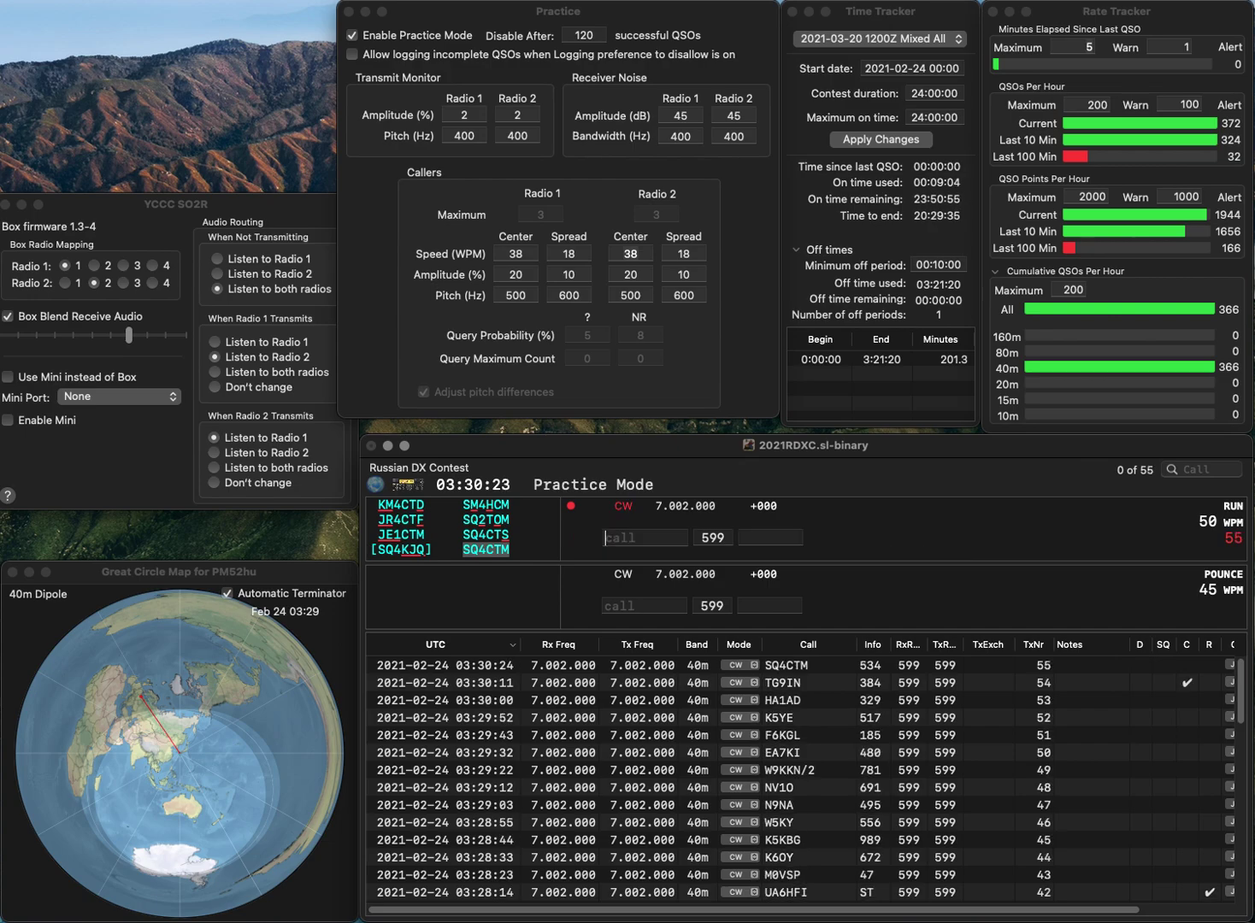
Log a run-radio contact with call sign SV1QN and received exchange number 636
type("SV1QN")
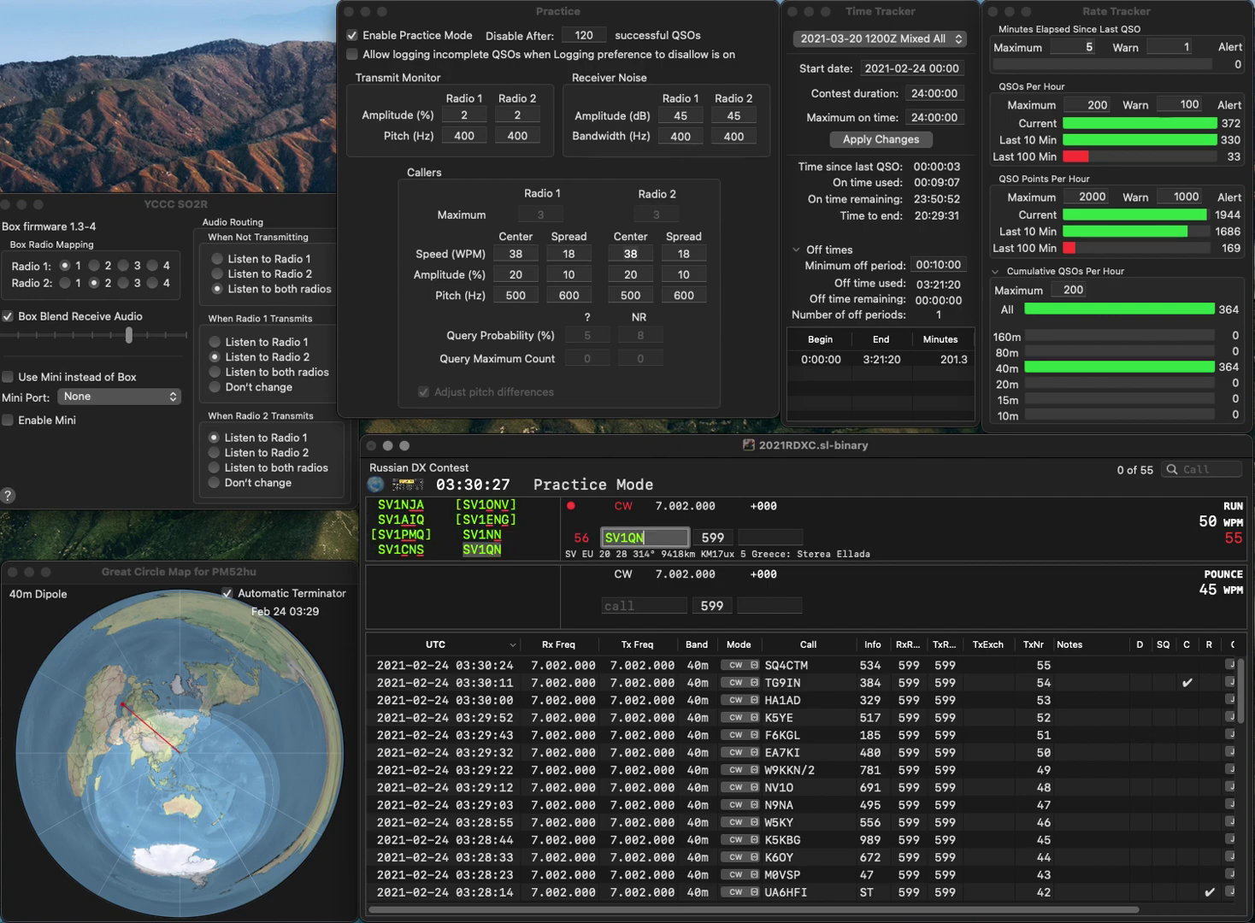
key("Return")
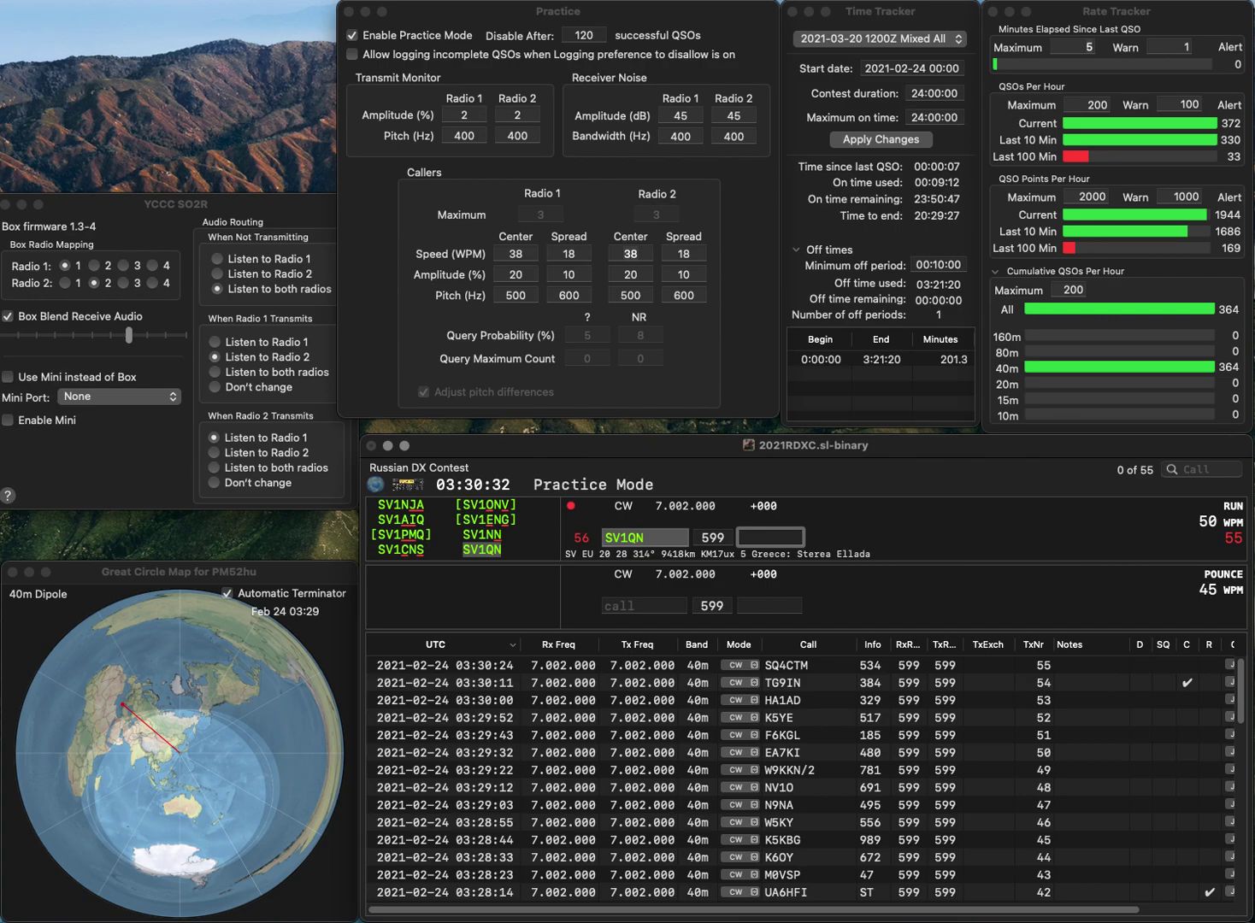
type("636")
key("Return")
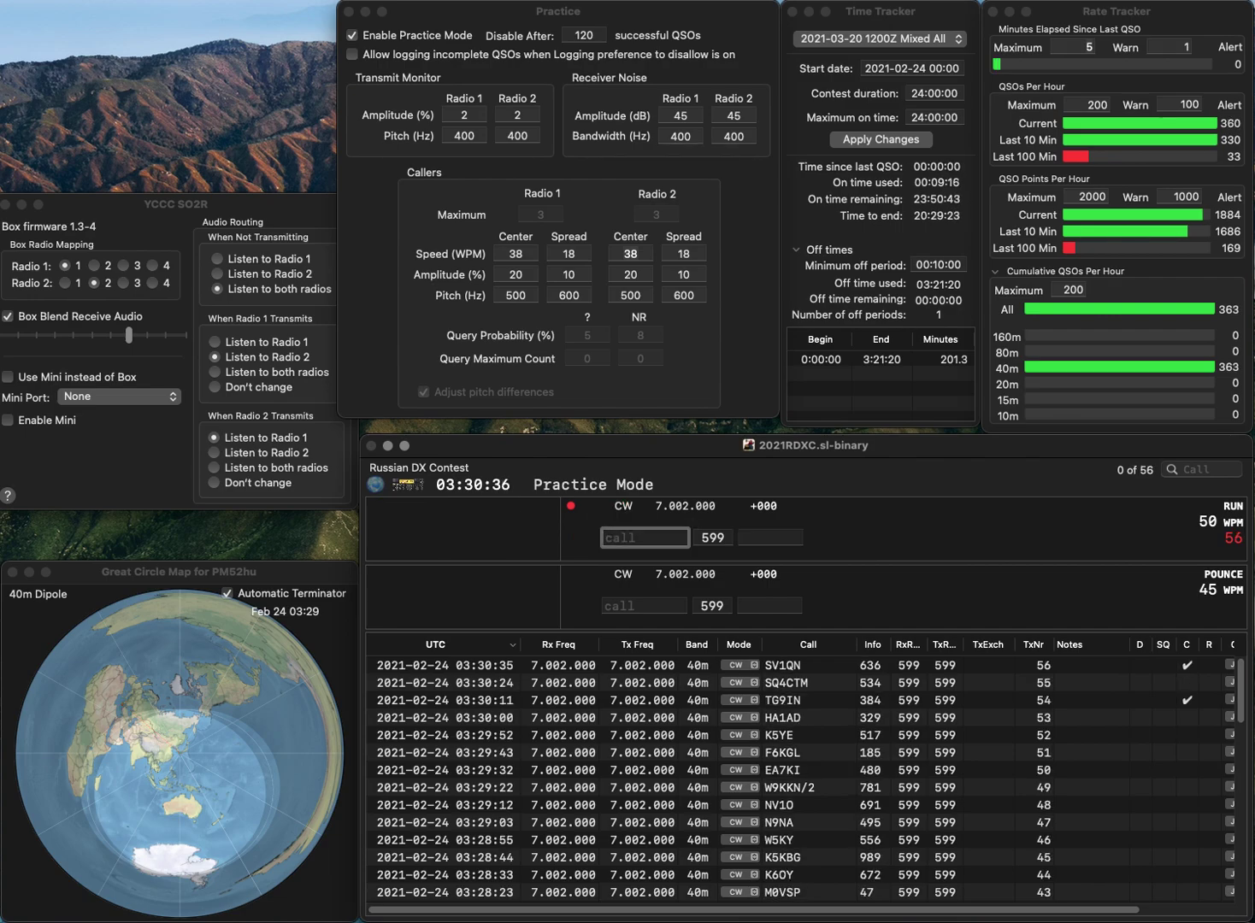
type("UA6YH")
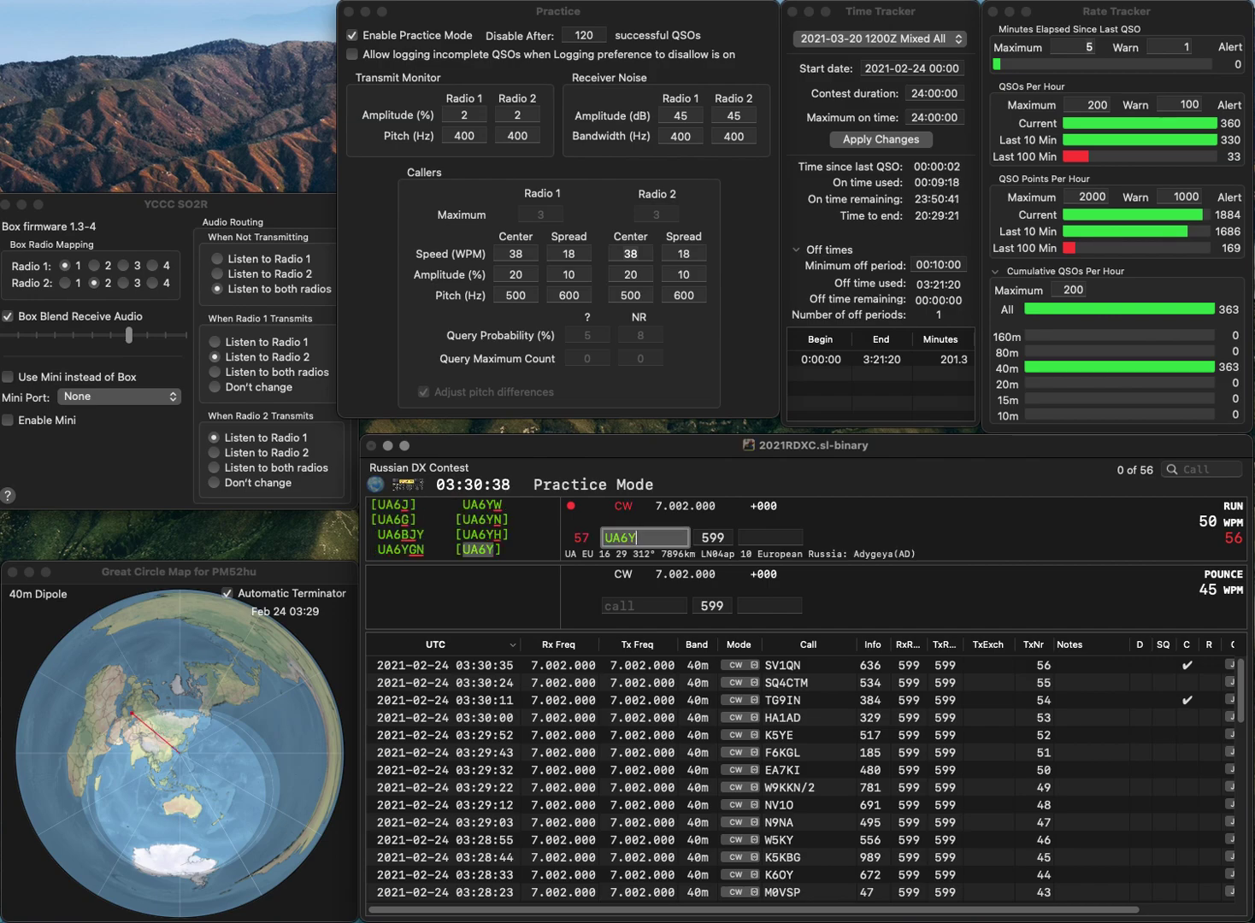
key("Return")
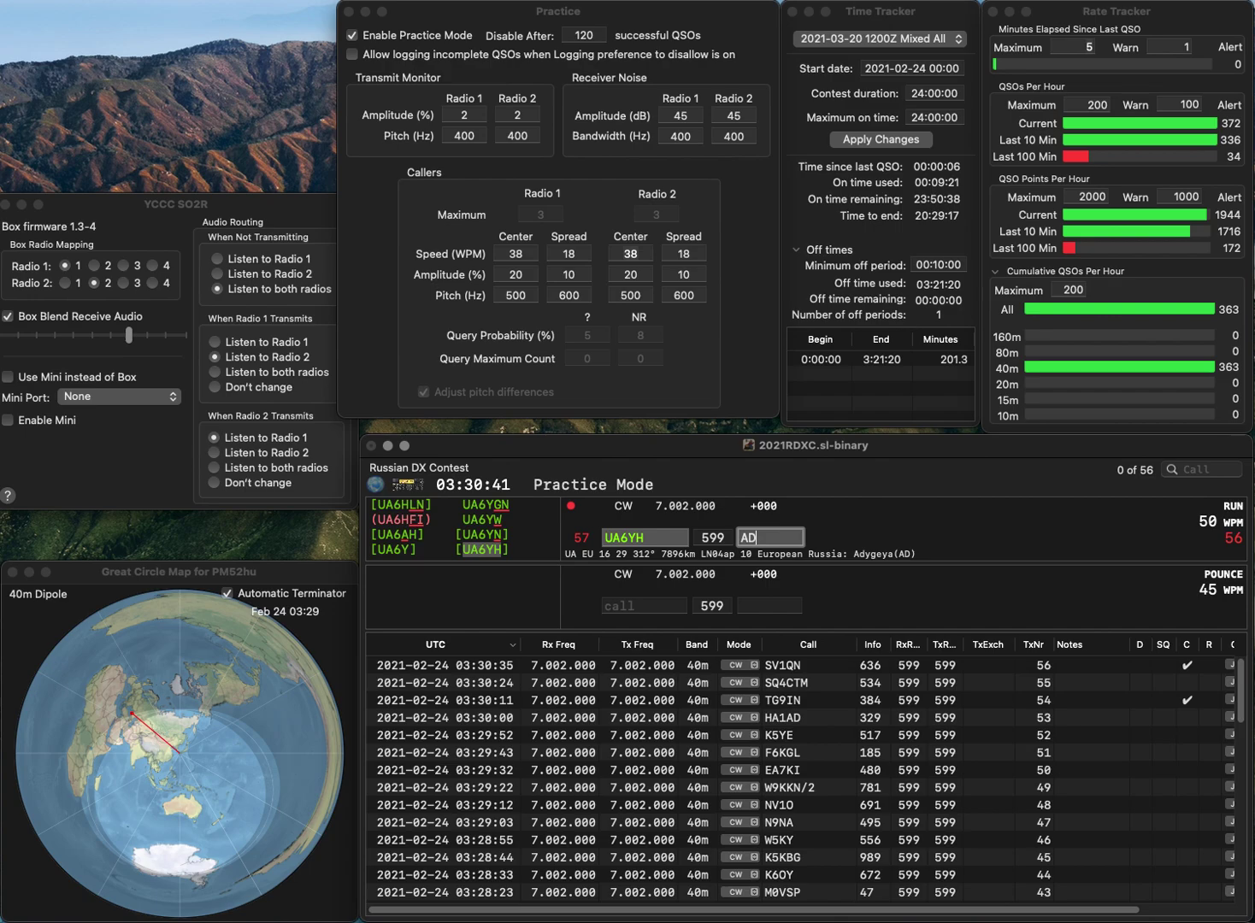
key("Return")
type("J")
key("BackSpace")
type("DL4DNT")
key("BackSpace")
key("BackSpace")
type("T")
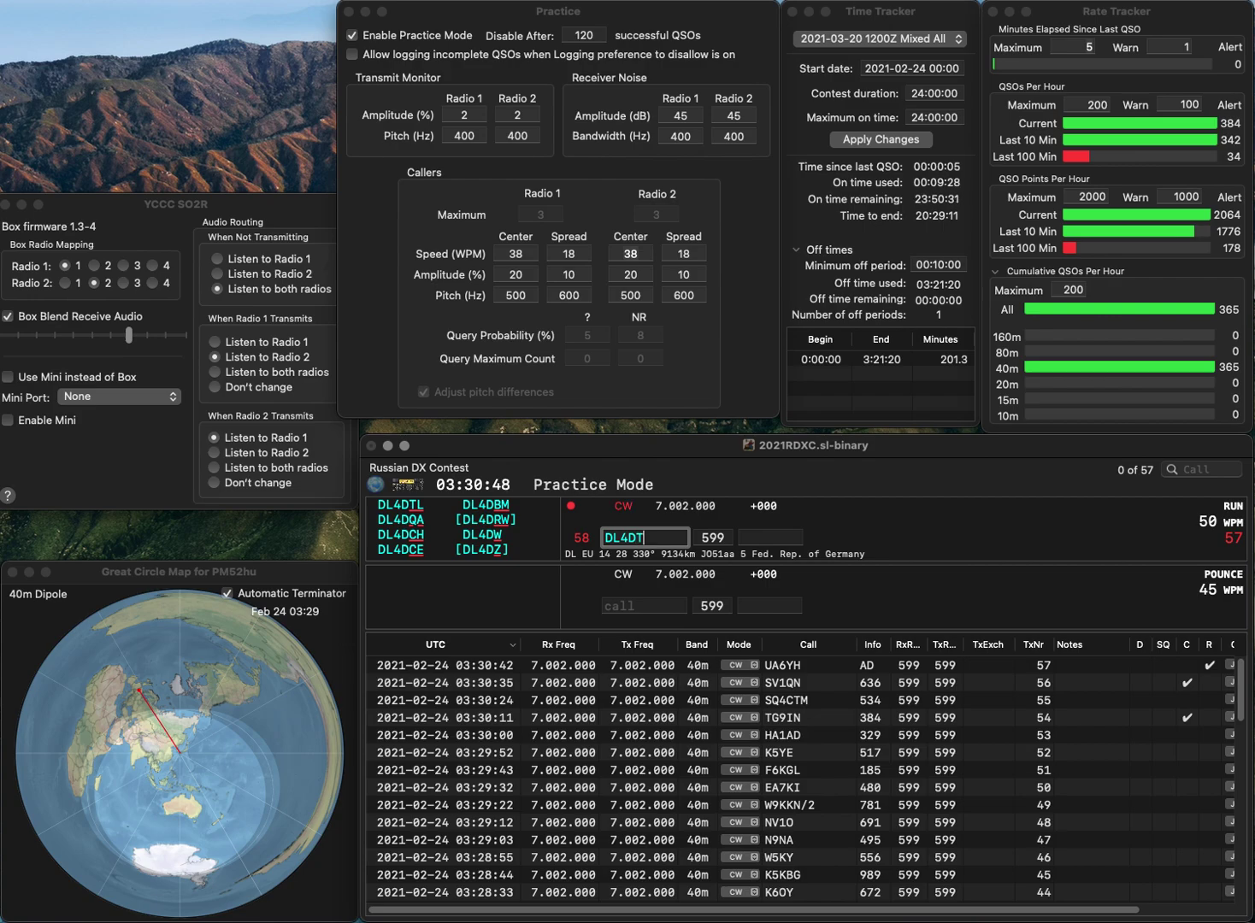
type("L")
key("space")
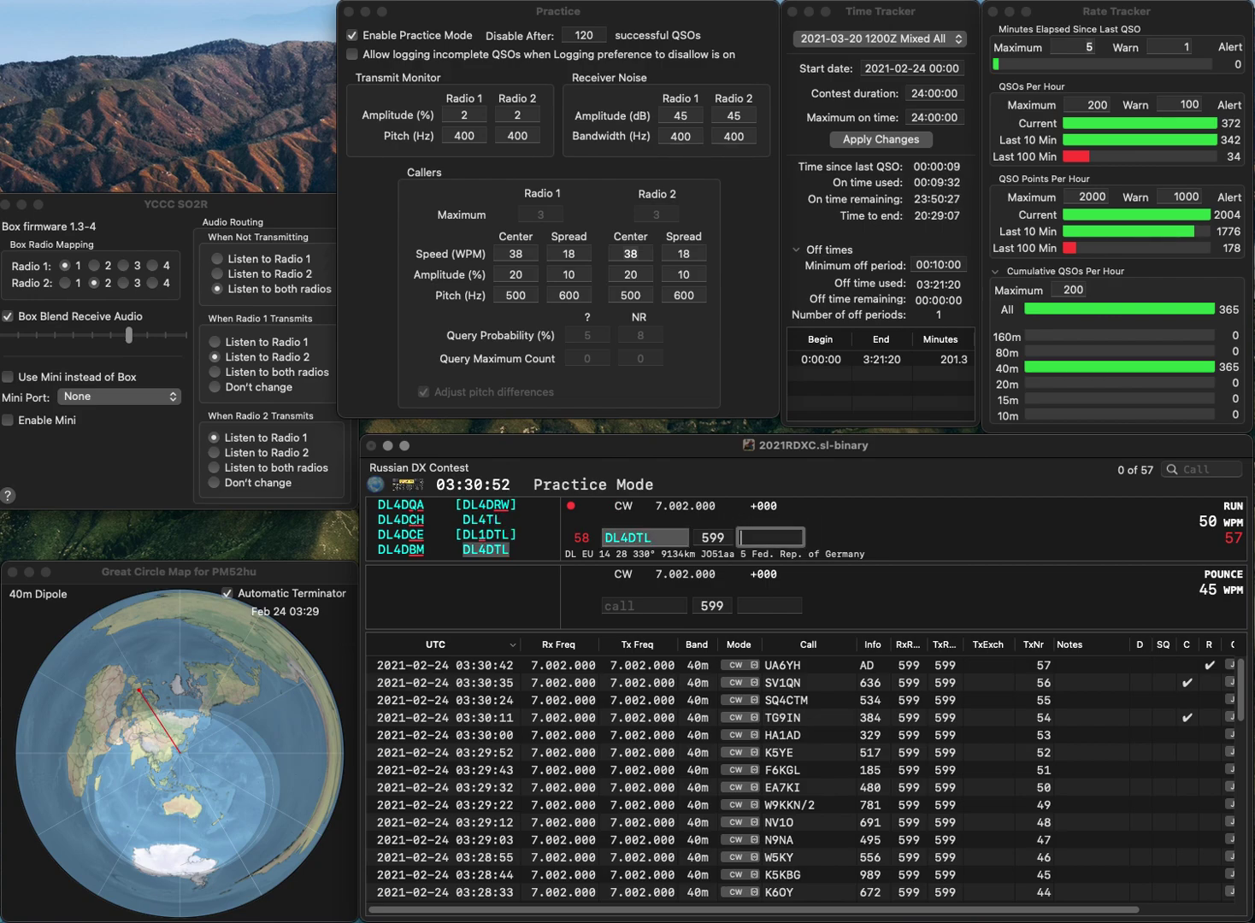
type("33")
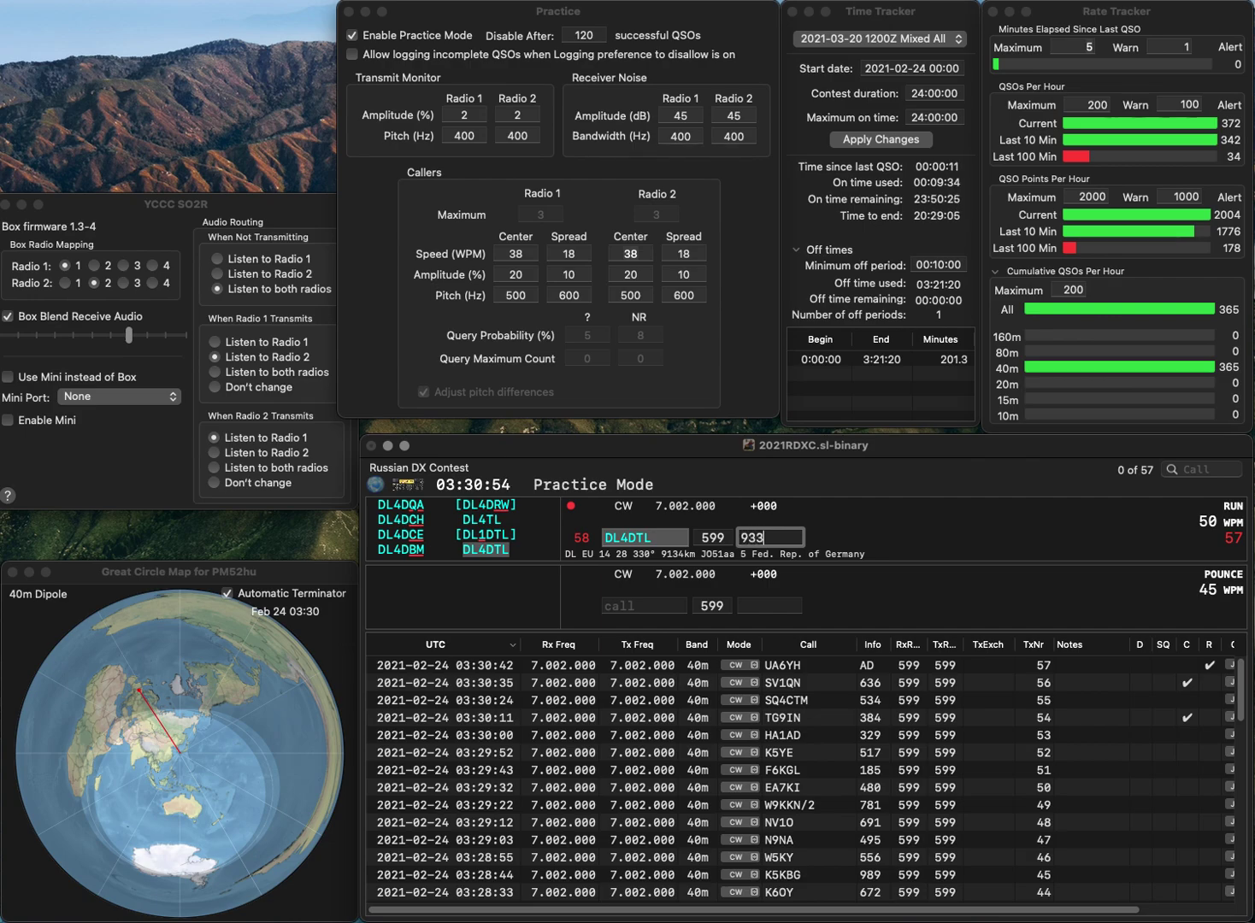
key("Return")
type("JJ1")
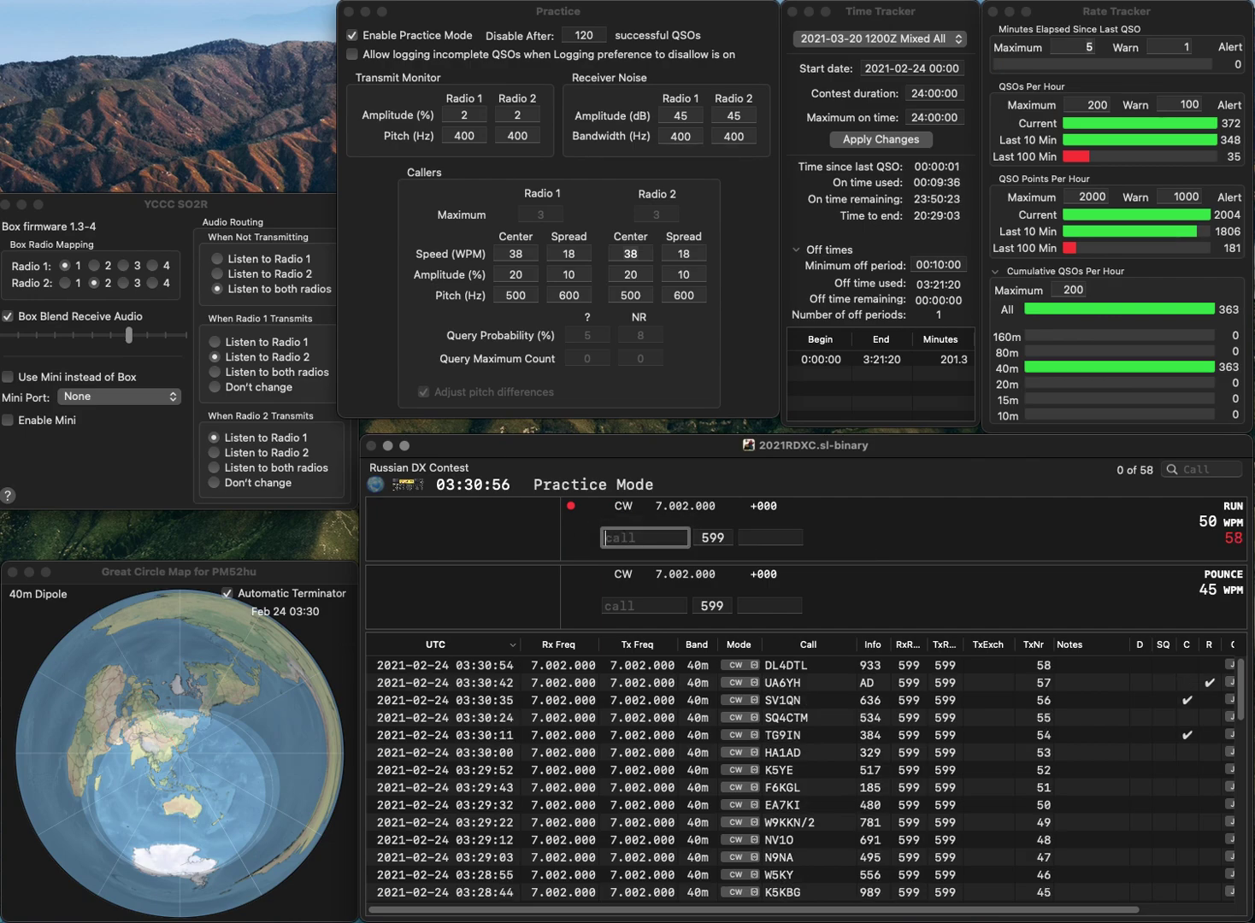
type("VFE")
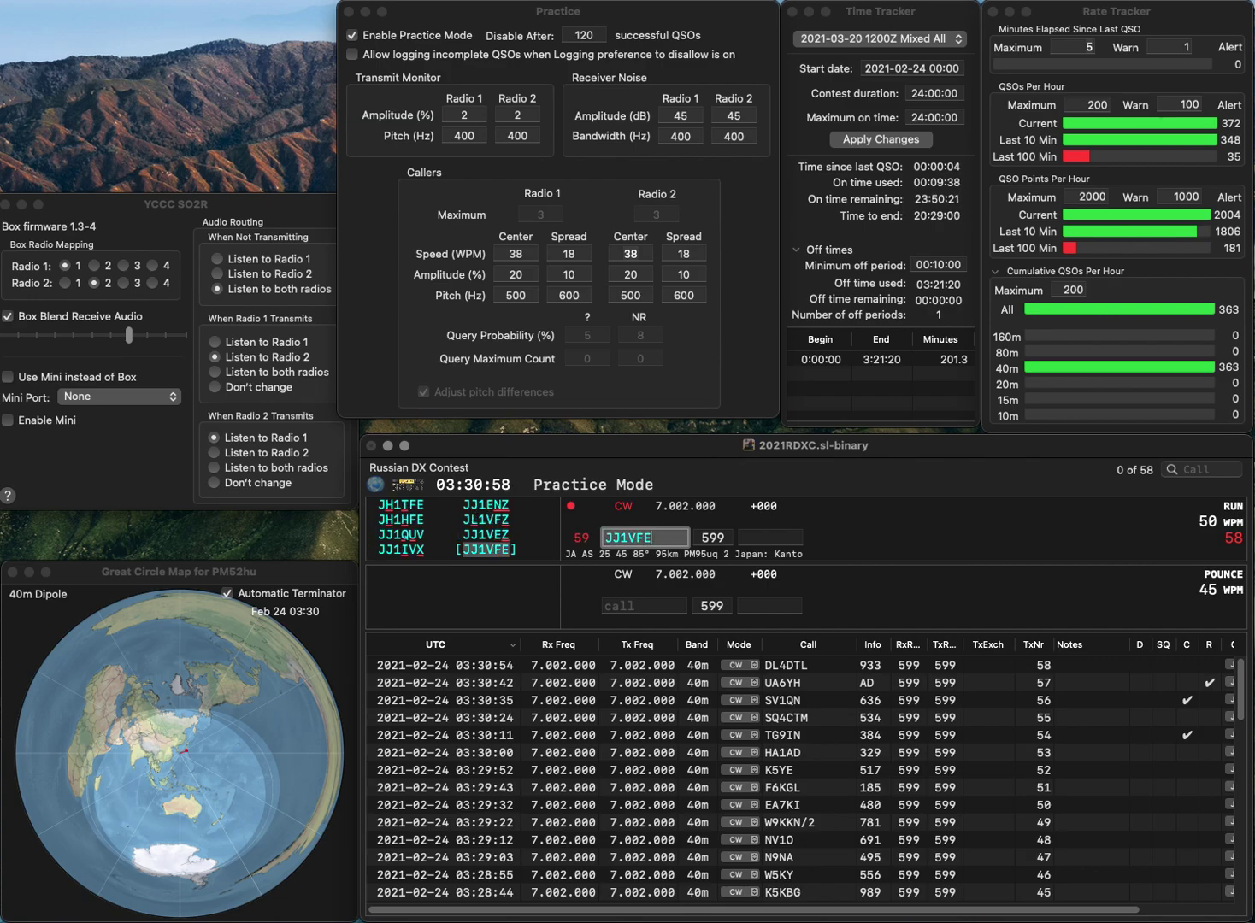
key("space")
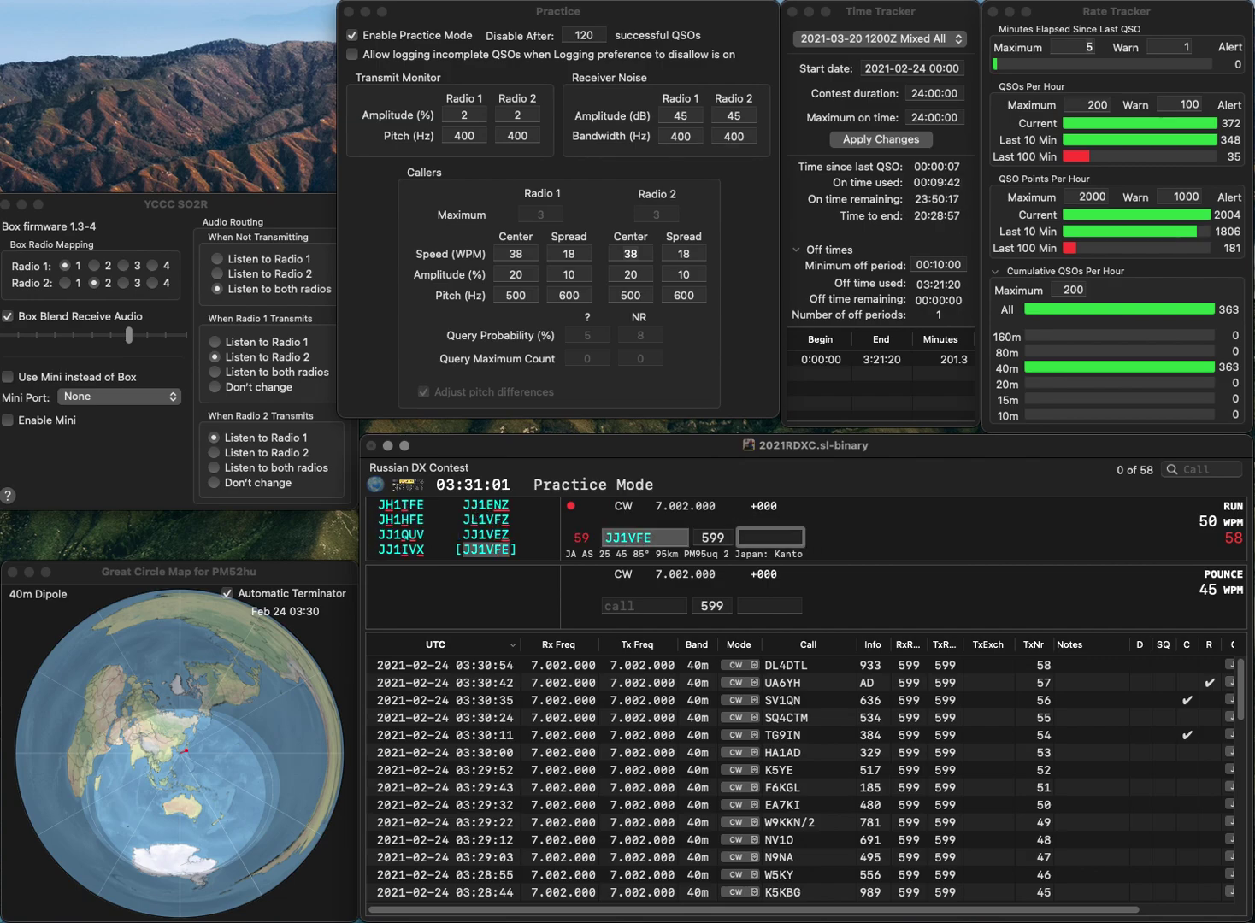
type("970")
key("Return")
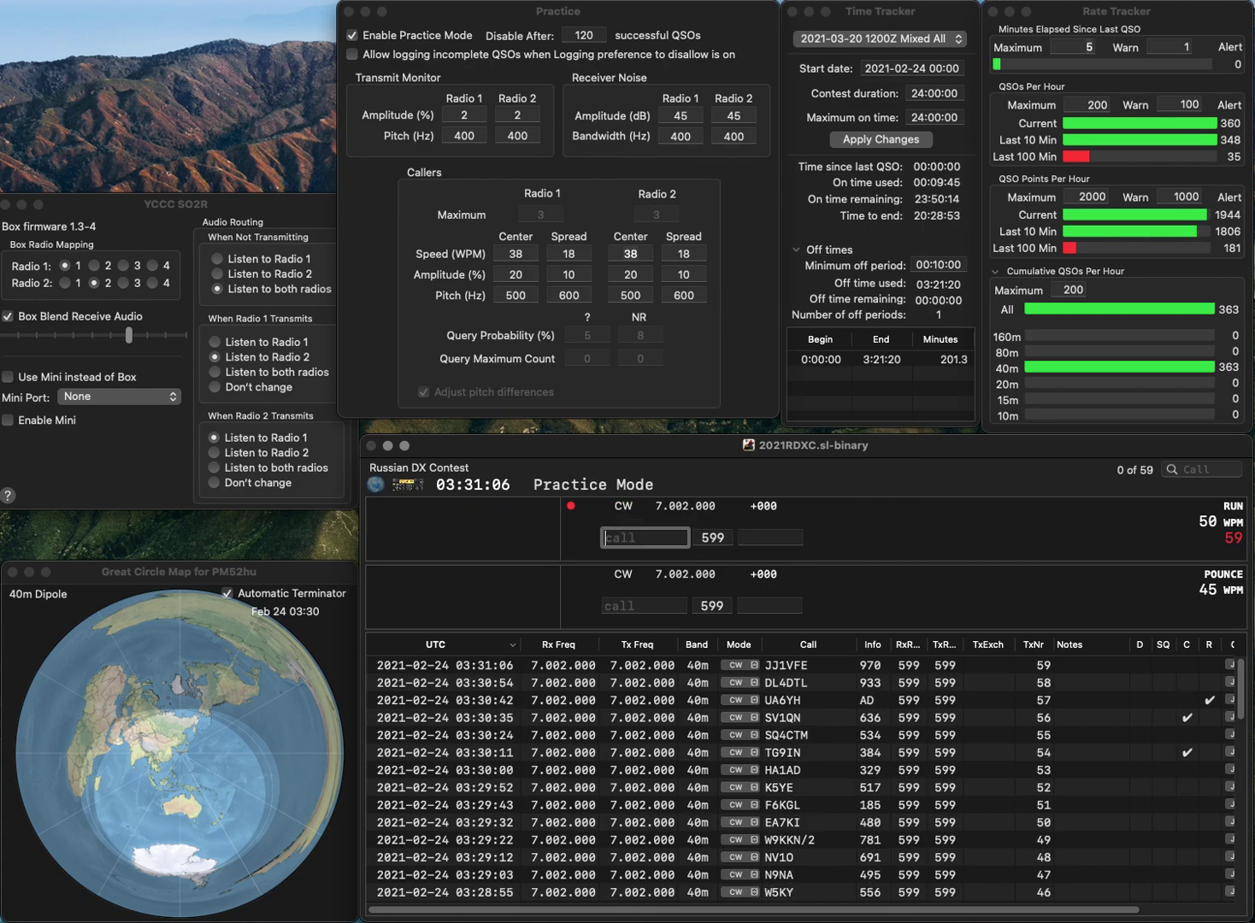
type("KB3NXT")
key("Return")
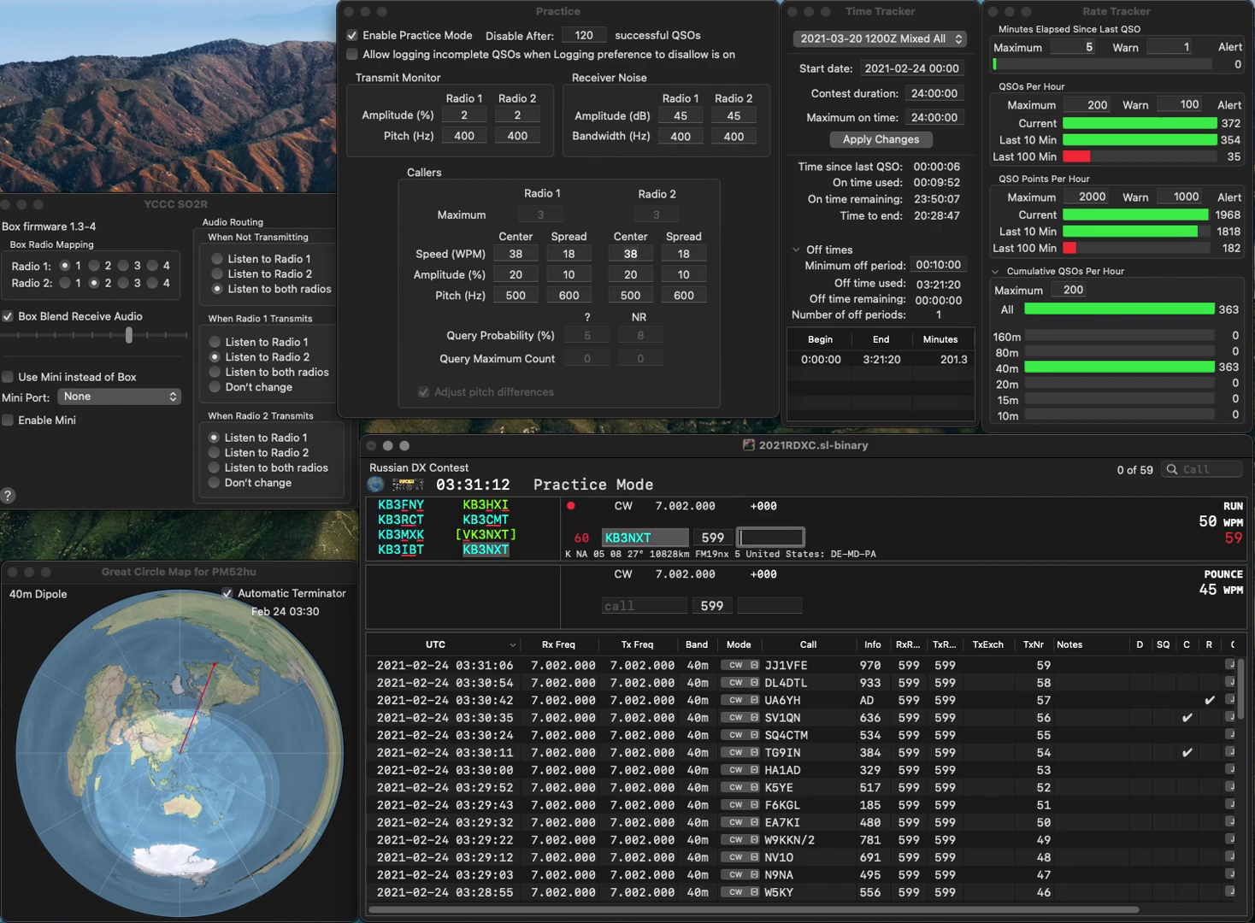
type("434")
key("Return")
type("KN4DIG")
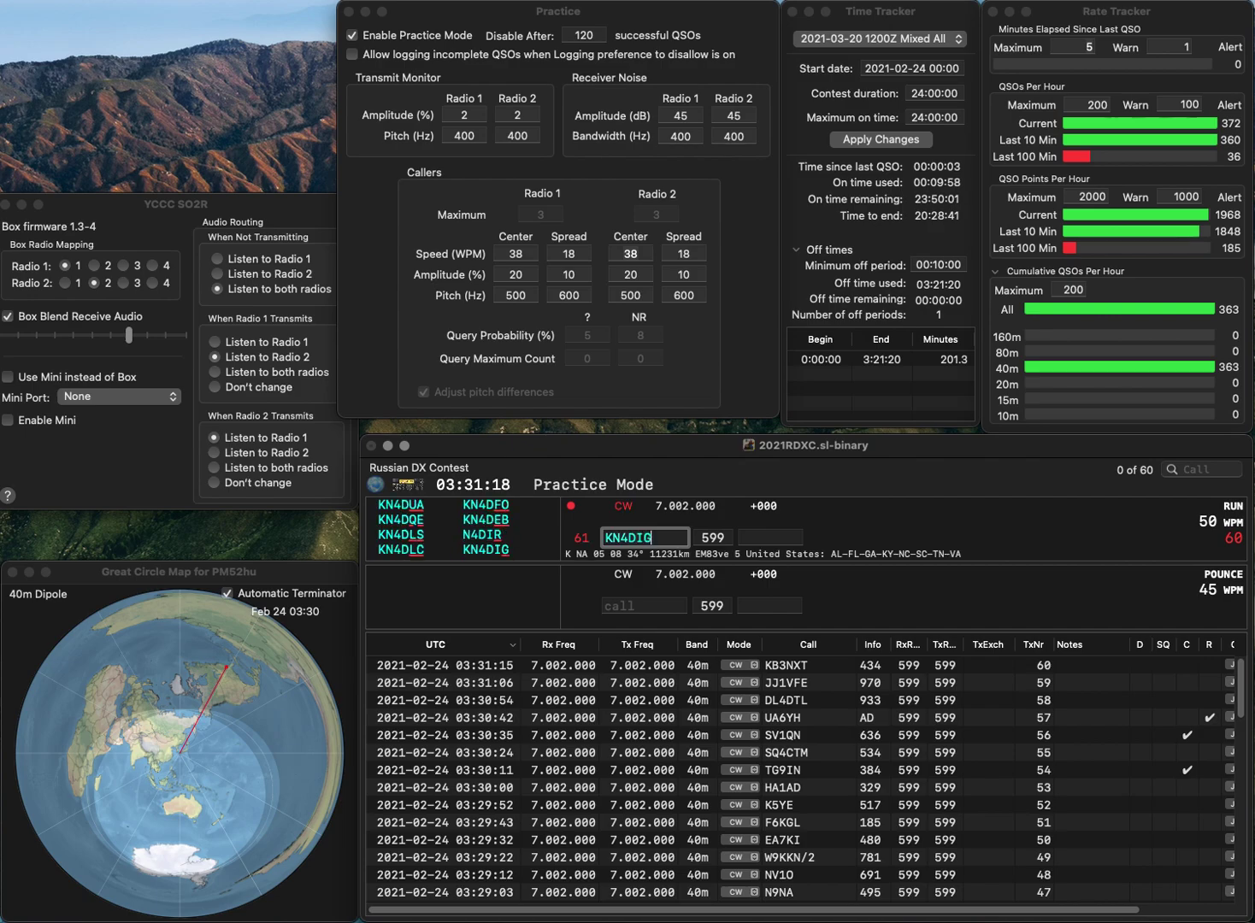
key("Return")
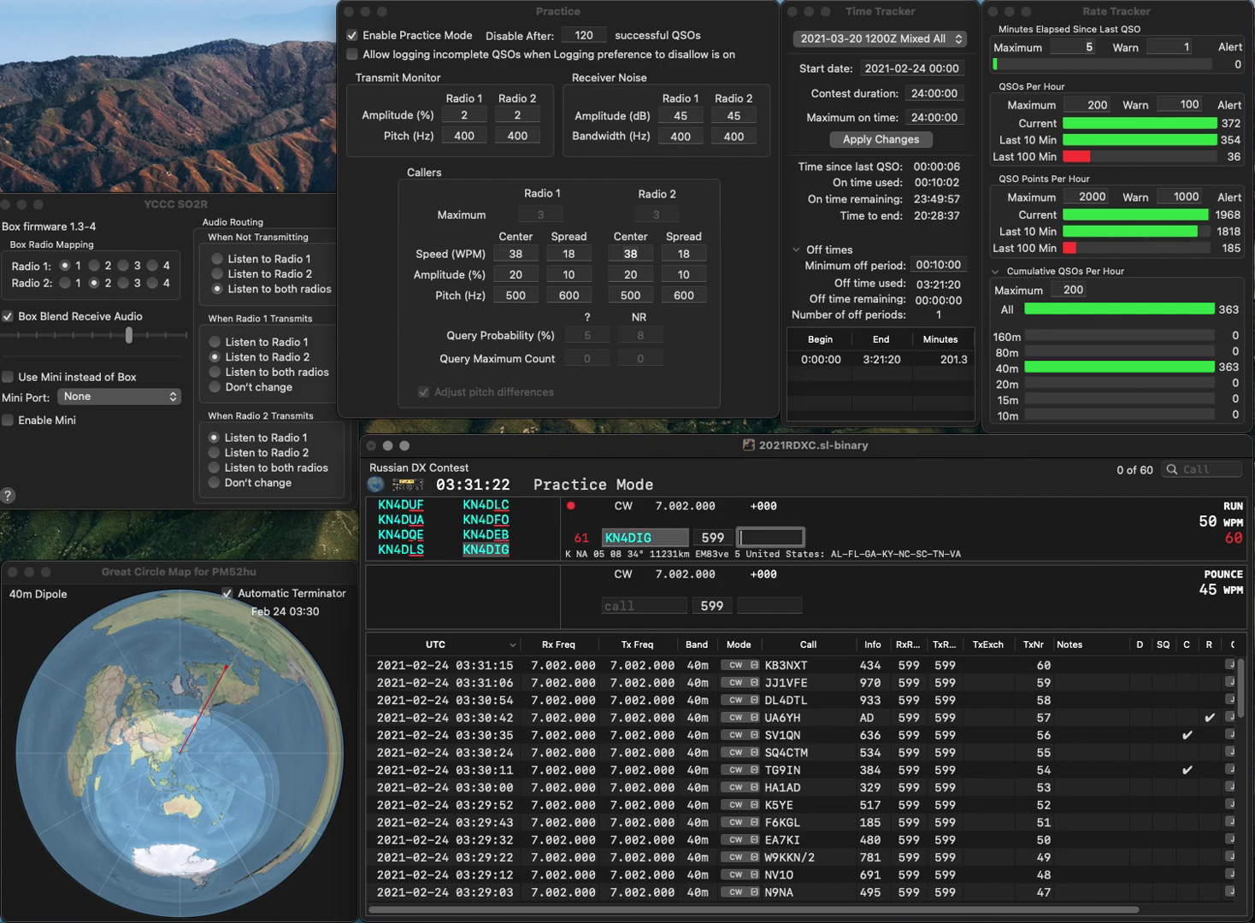
type("744")
key("Return")
Log a run-radio contact with call sign K2SE and received exchange number 790
type("K2SE")
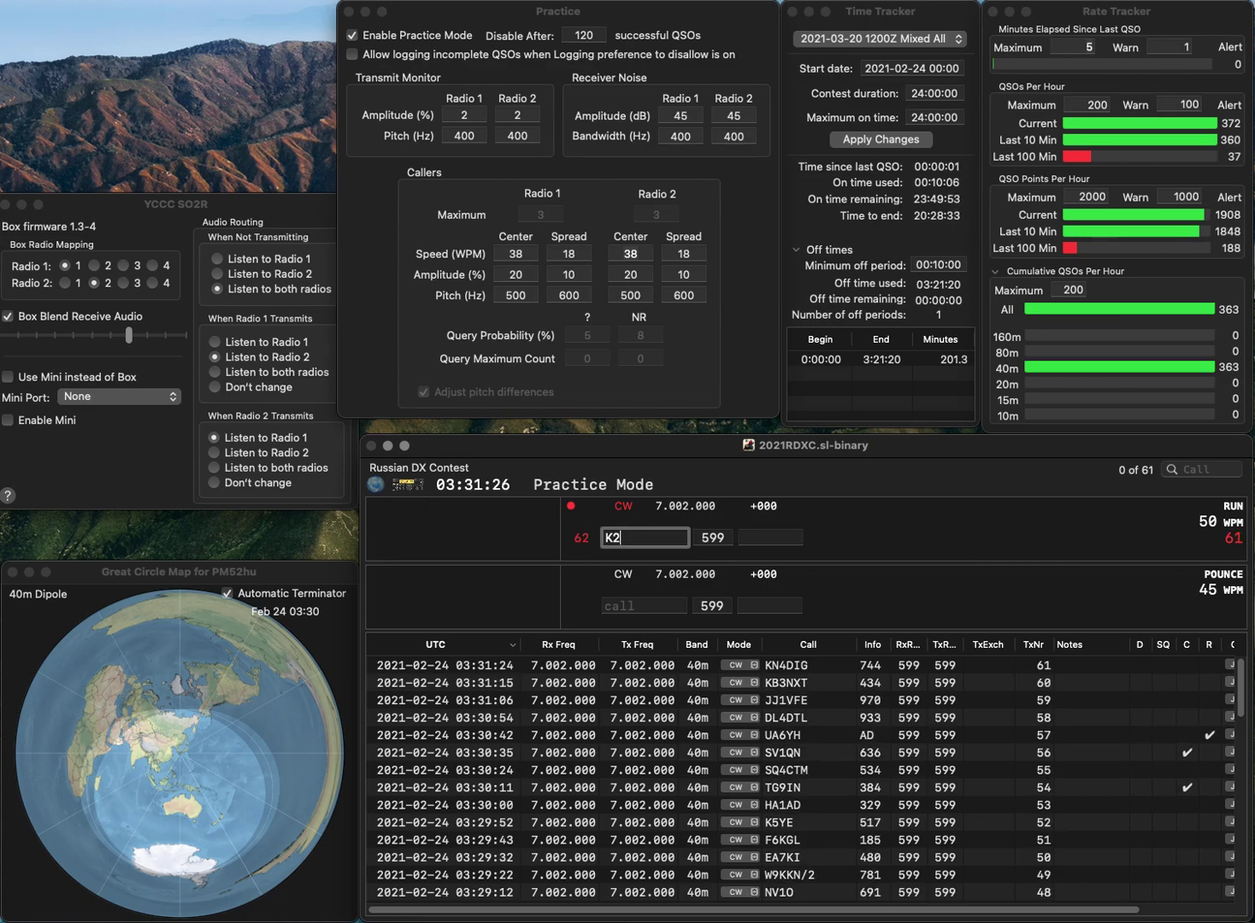
key("Return")
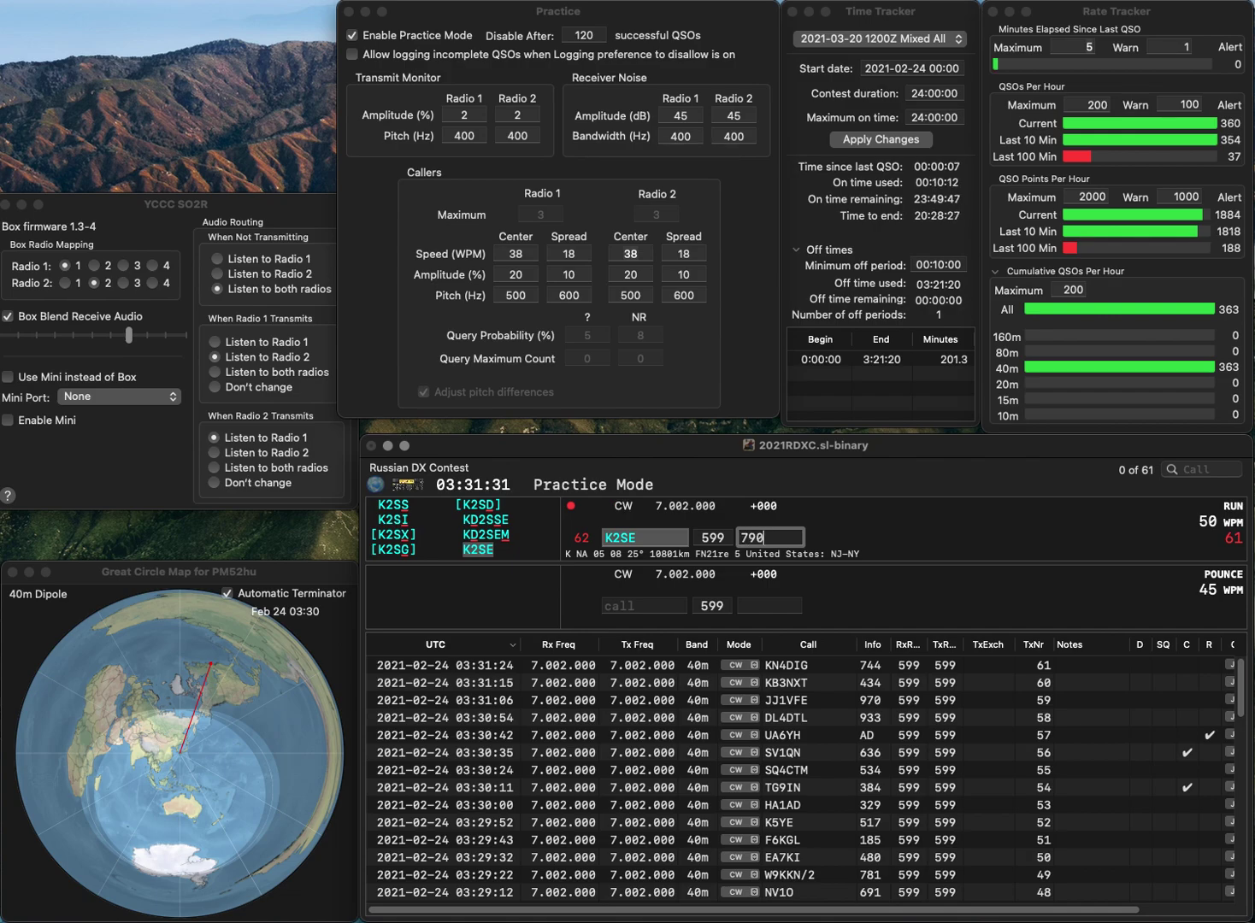
key("Return")
Log a run-radio contact with call sign DL8LR and received exchange number 497
type("DL8LR")
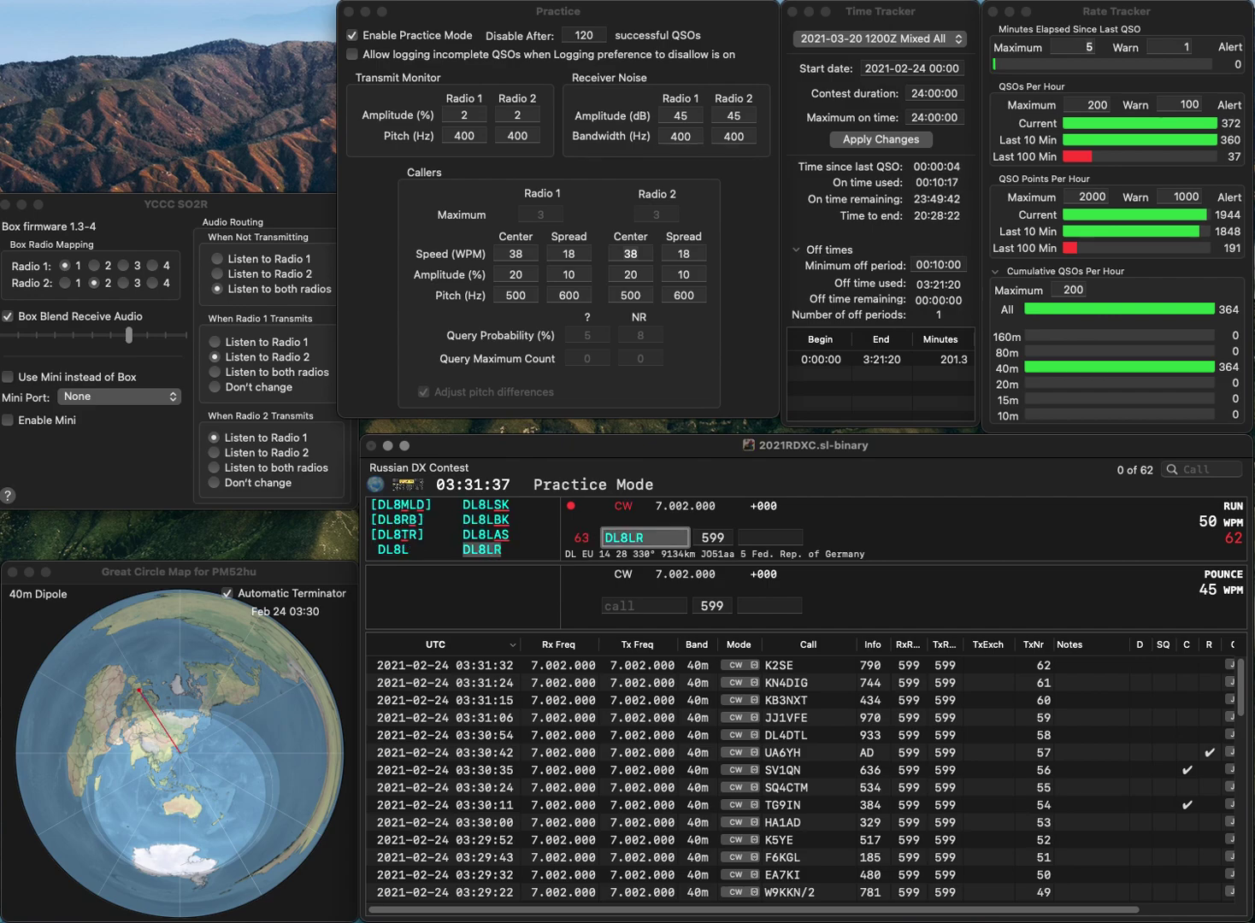
key("Return")
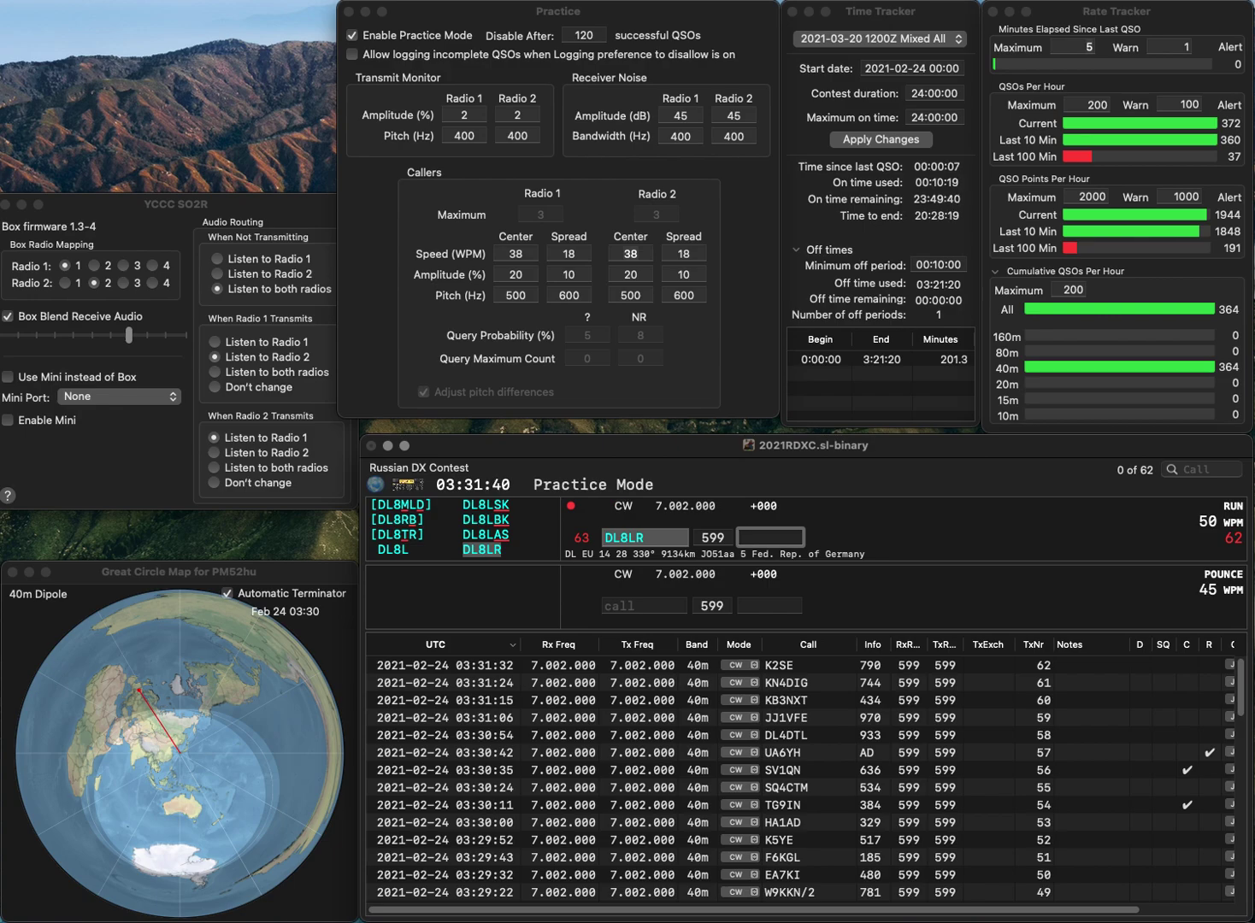
type("497")
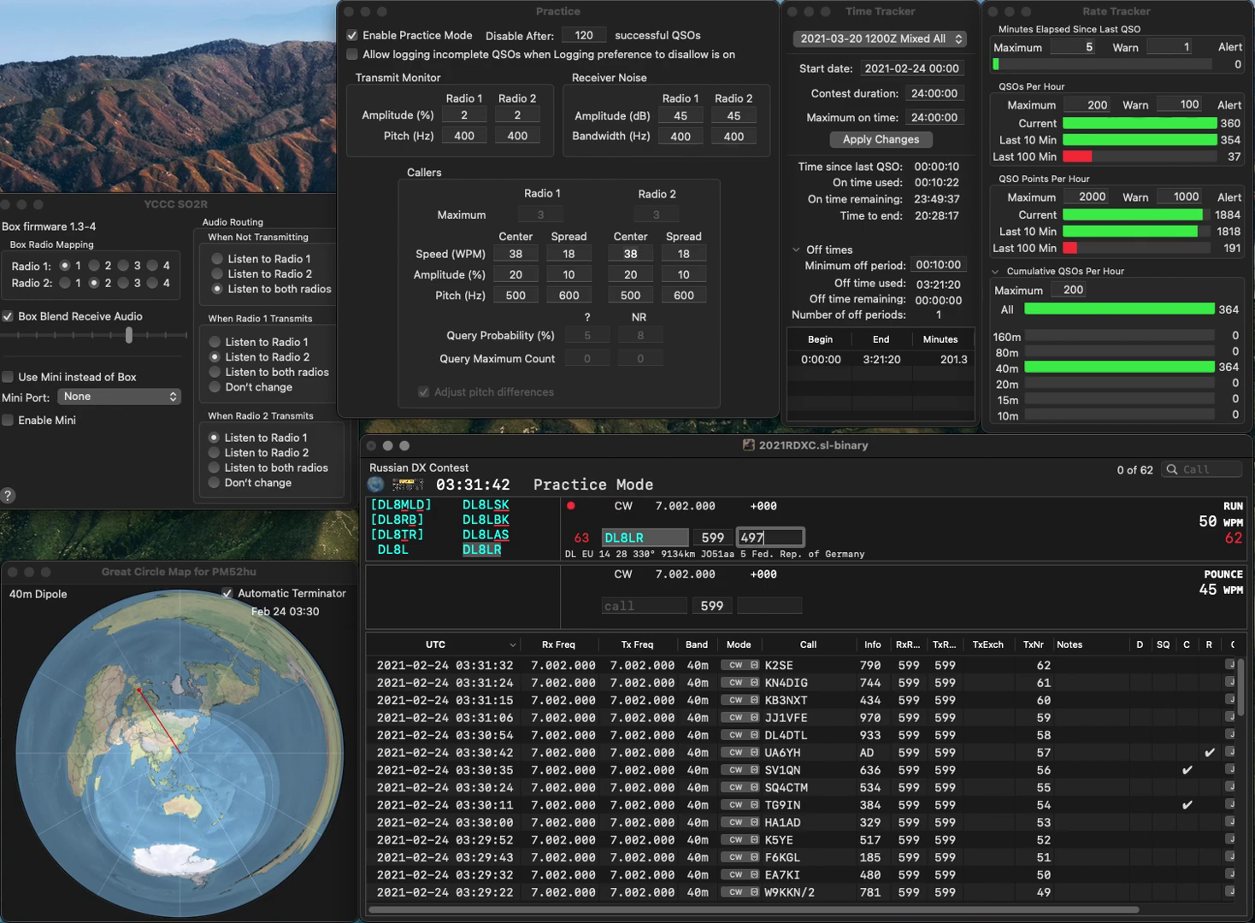
key("Return")
type("W")
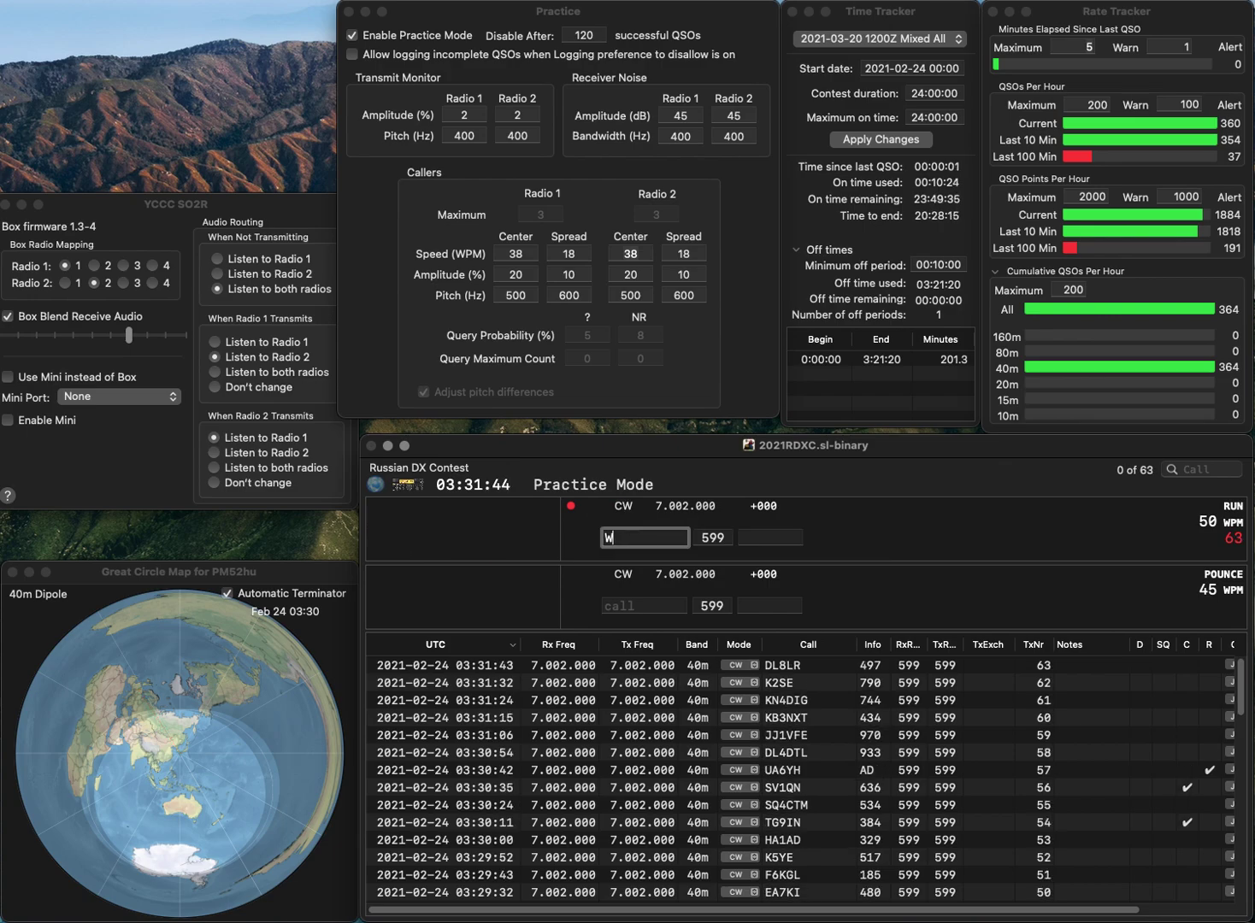
type("8LJG")
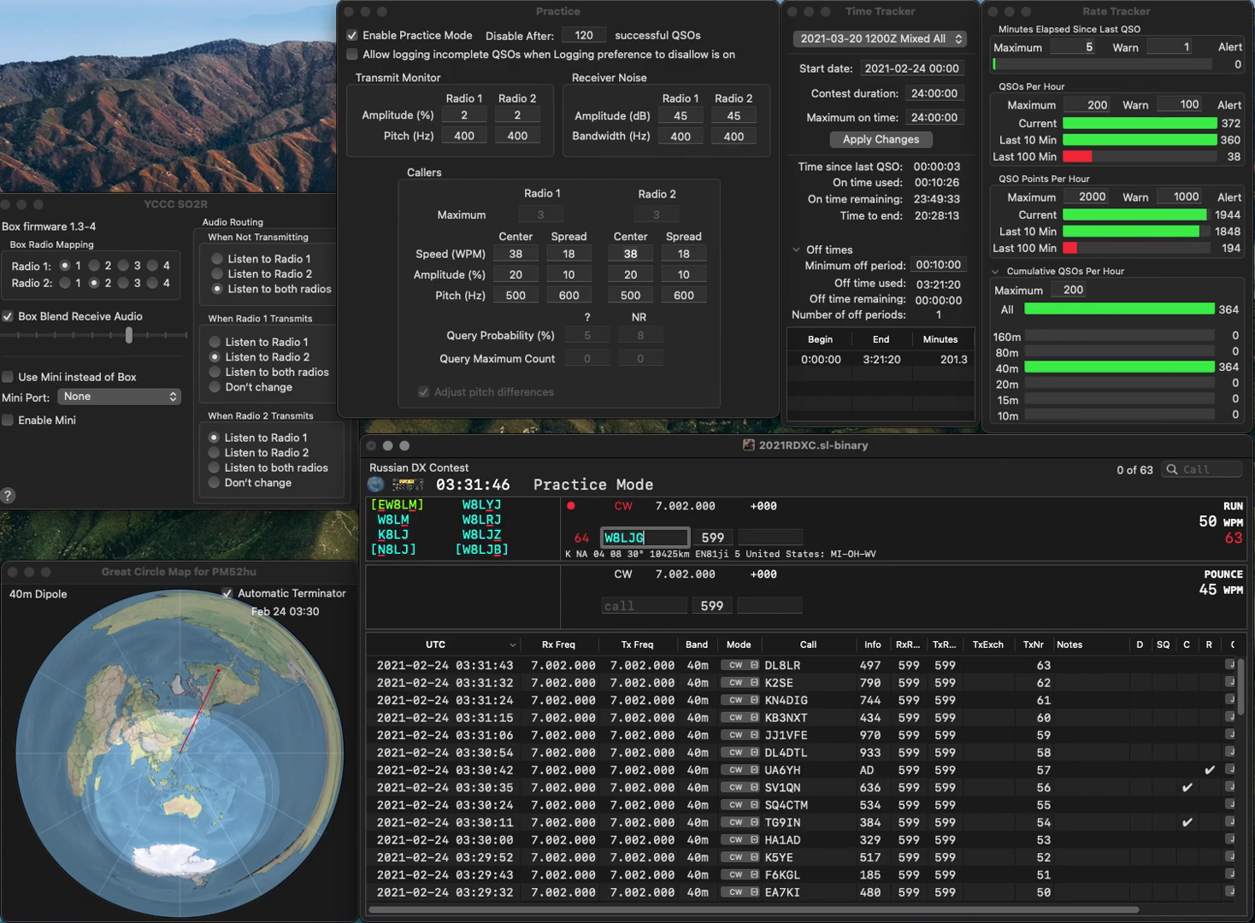
key("BackSpace")
type("Z")
key("space")
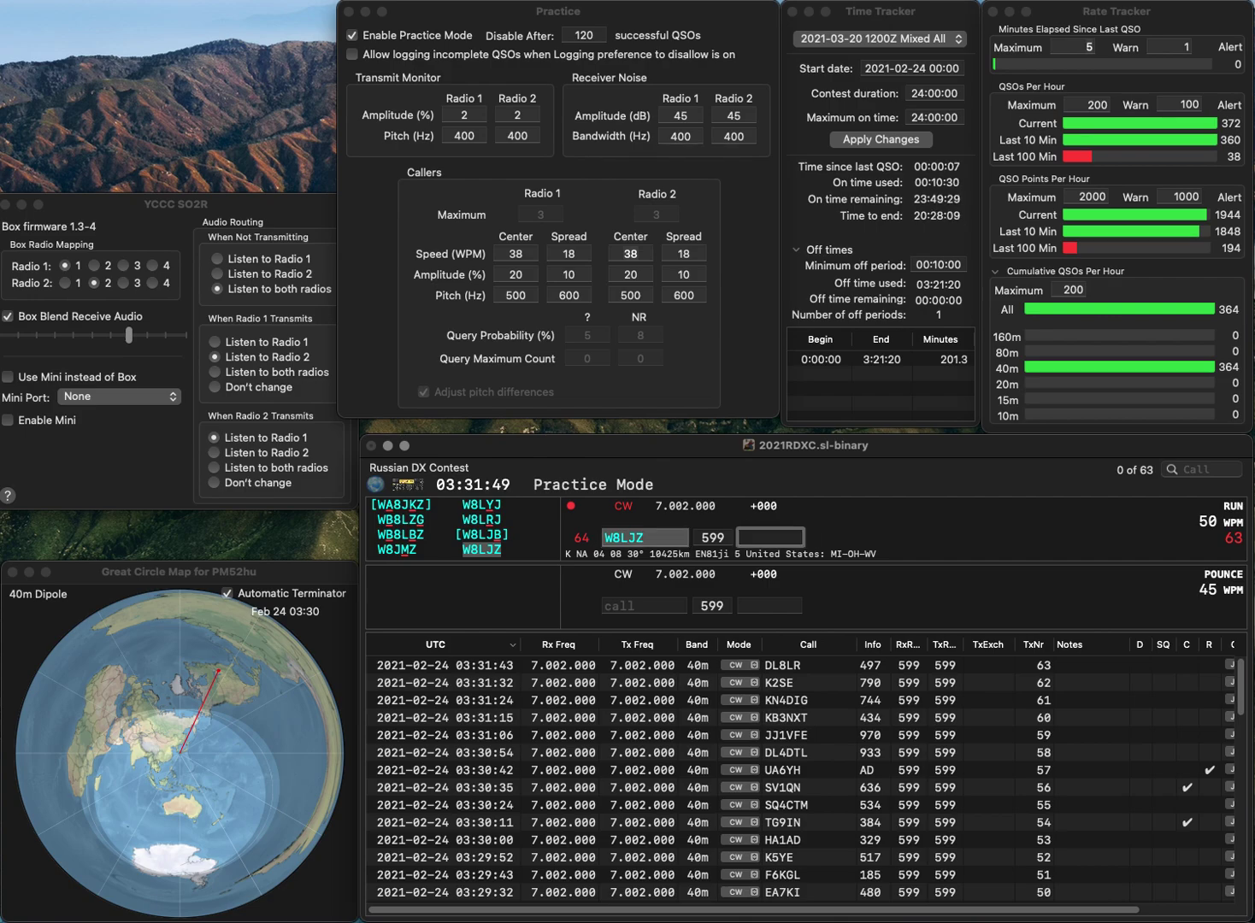
type("575")
key("Return")
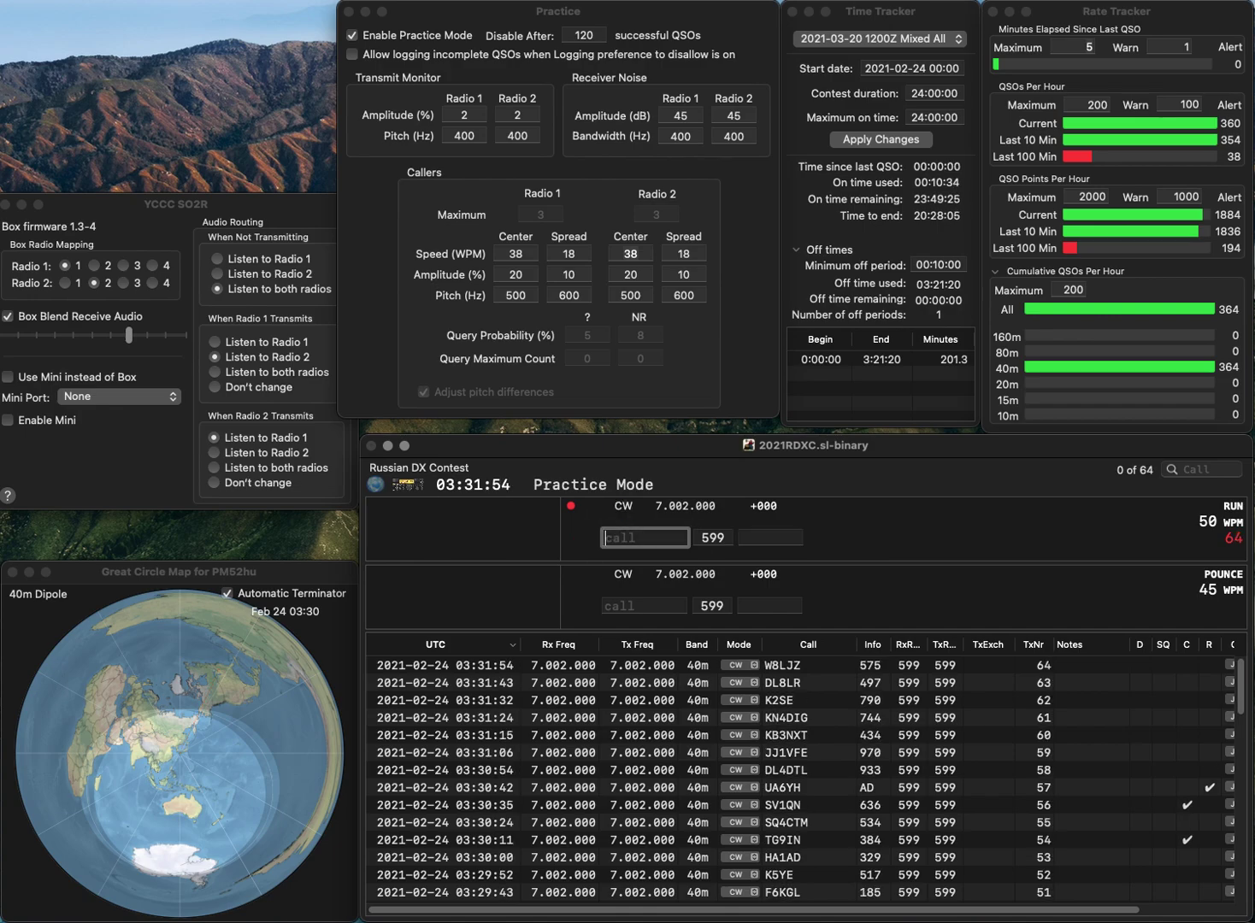
Log a run-radio contact with call sign K2SDX and received exchange number 525
type("K2")
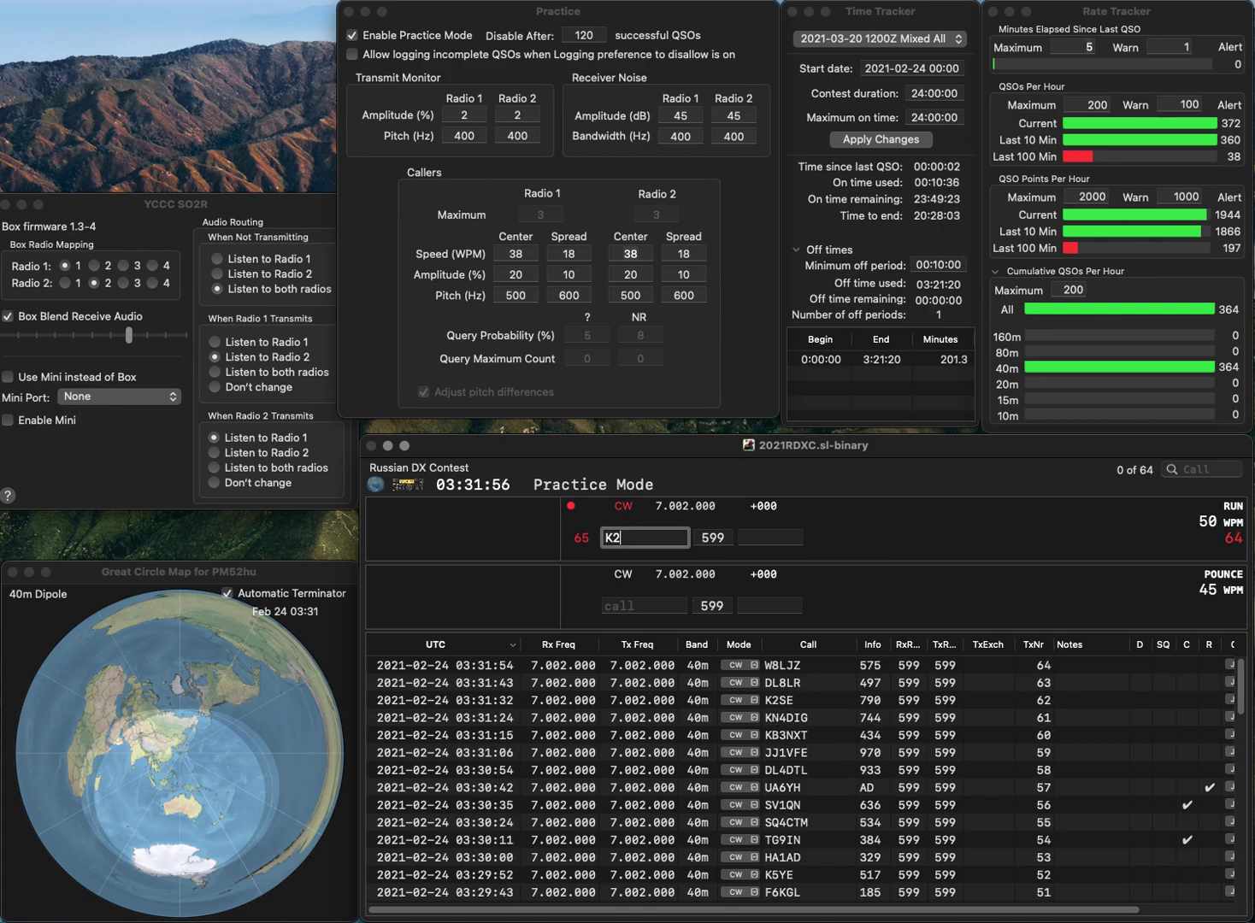
key("BackSpace")
type("2IDX")
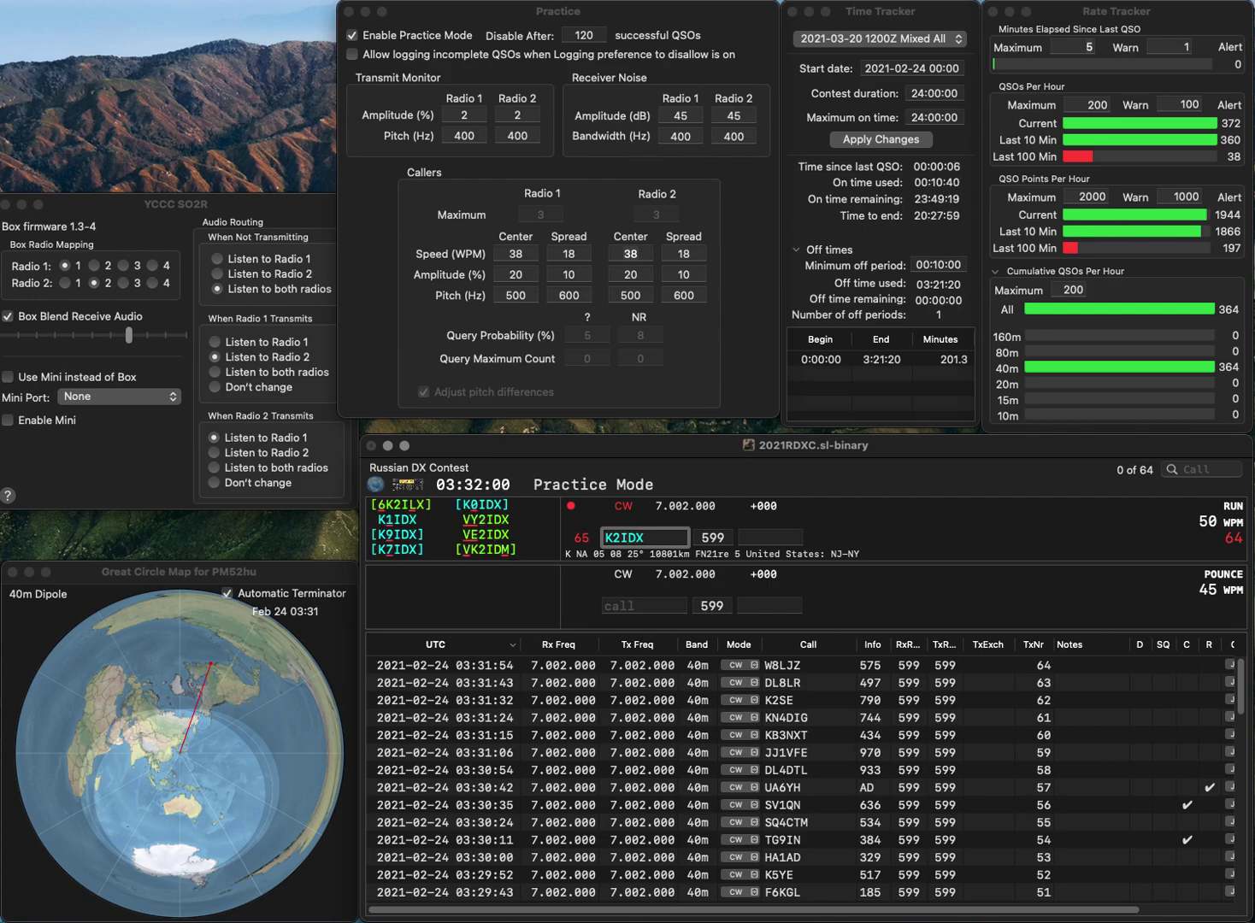
left_click_drag(628, 538, 653, 537)
type("SDX")
key("space")
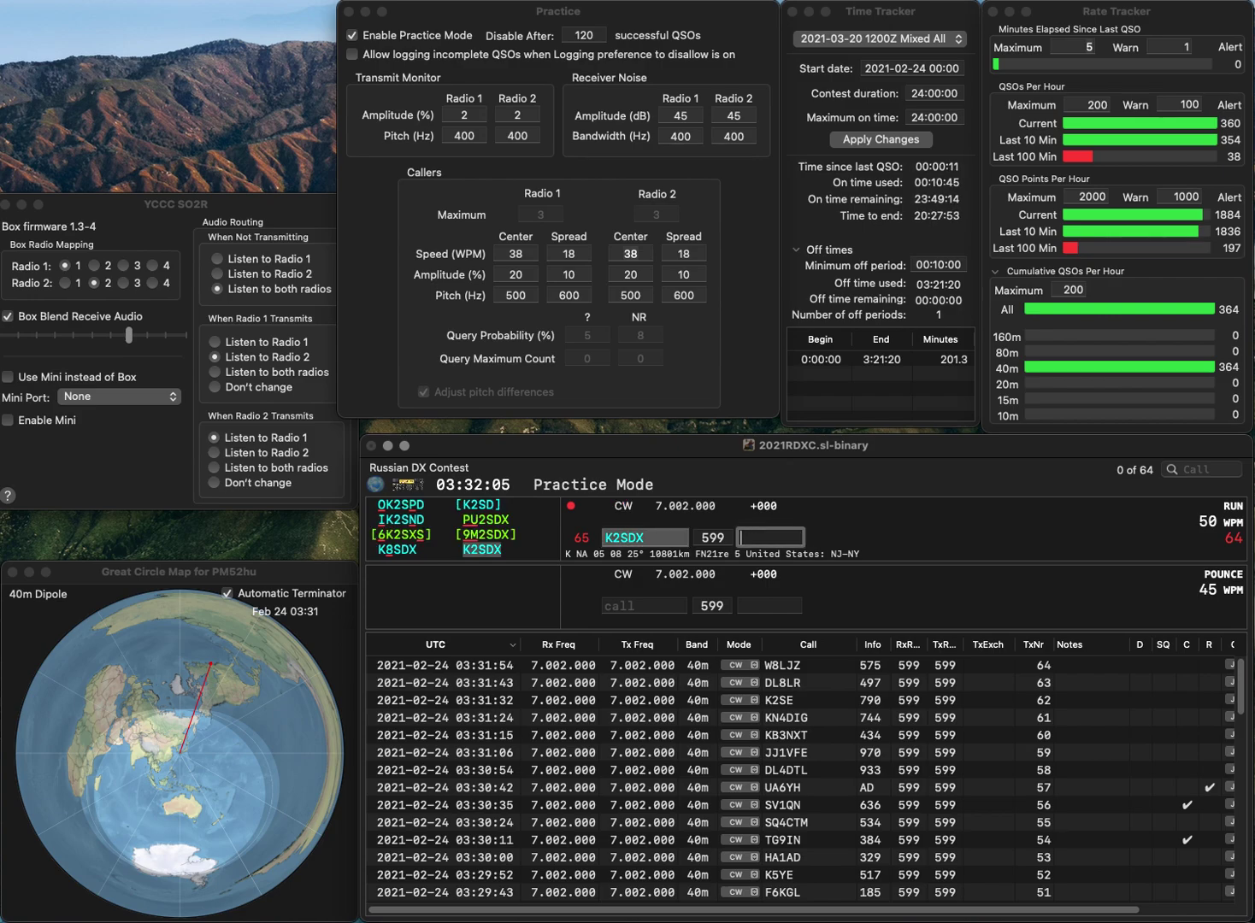
type("525")
key("Return")
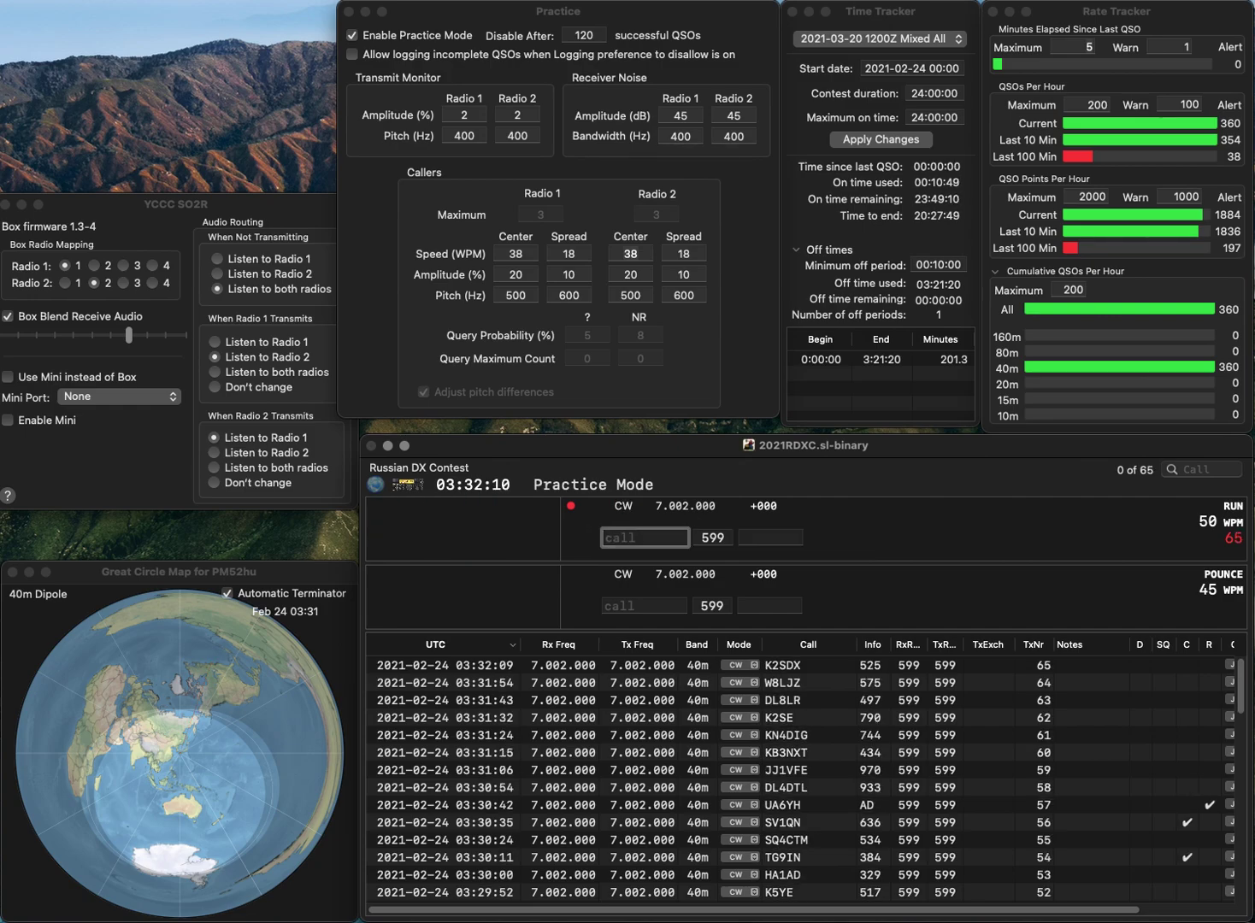
type("9A7")
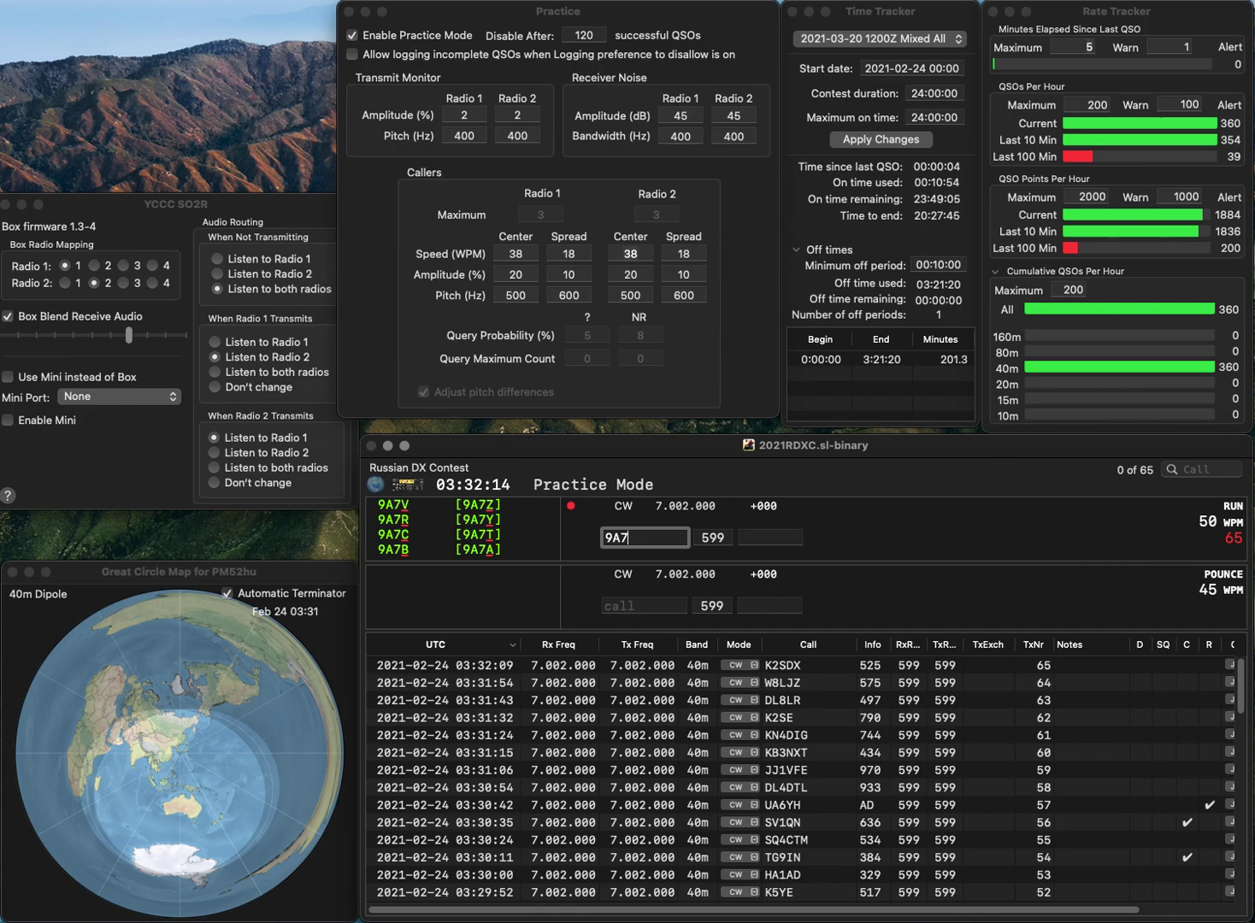
type("7")
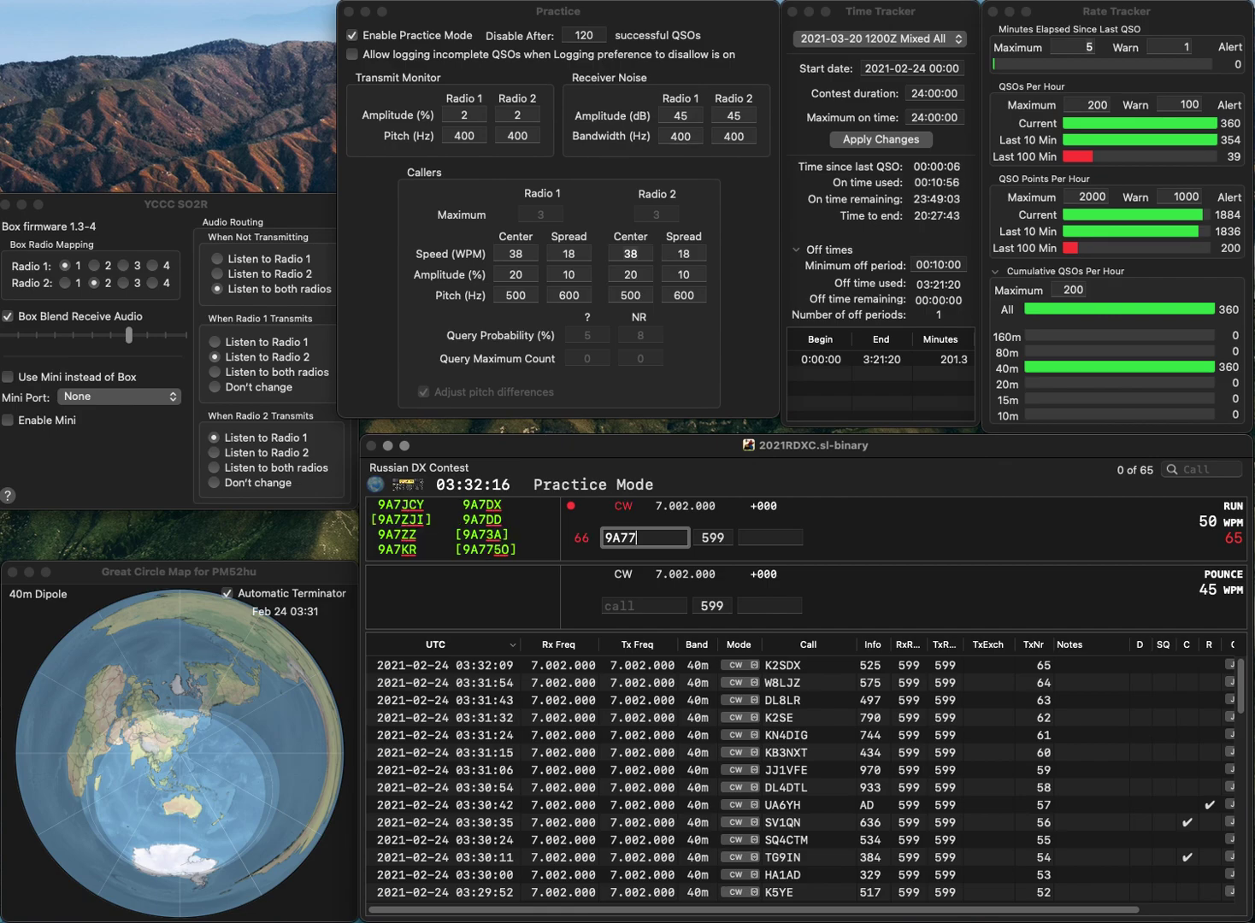
type("50")
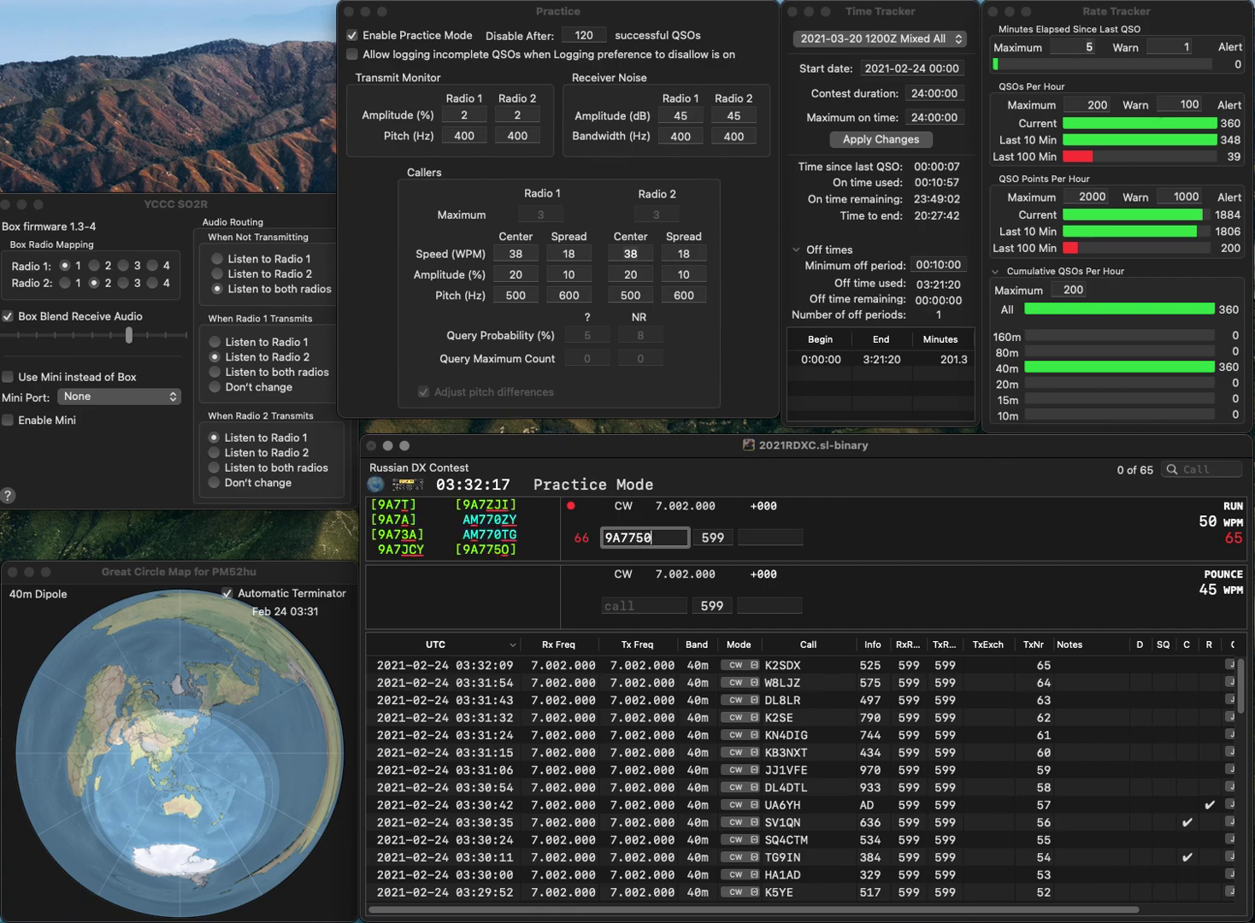
key("Return")
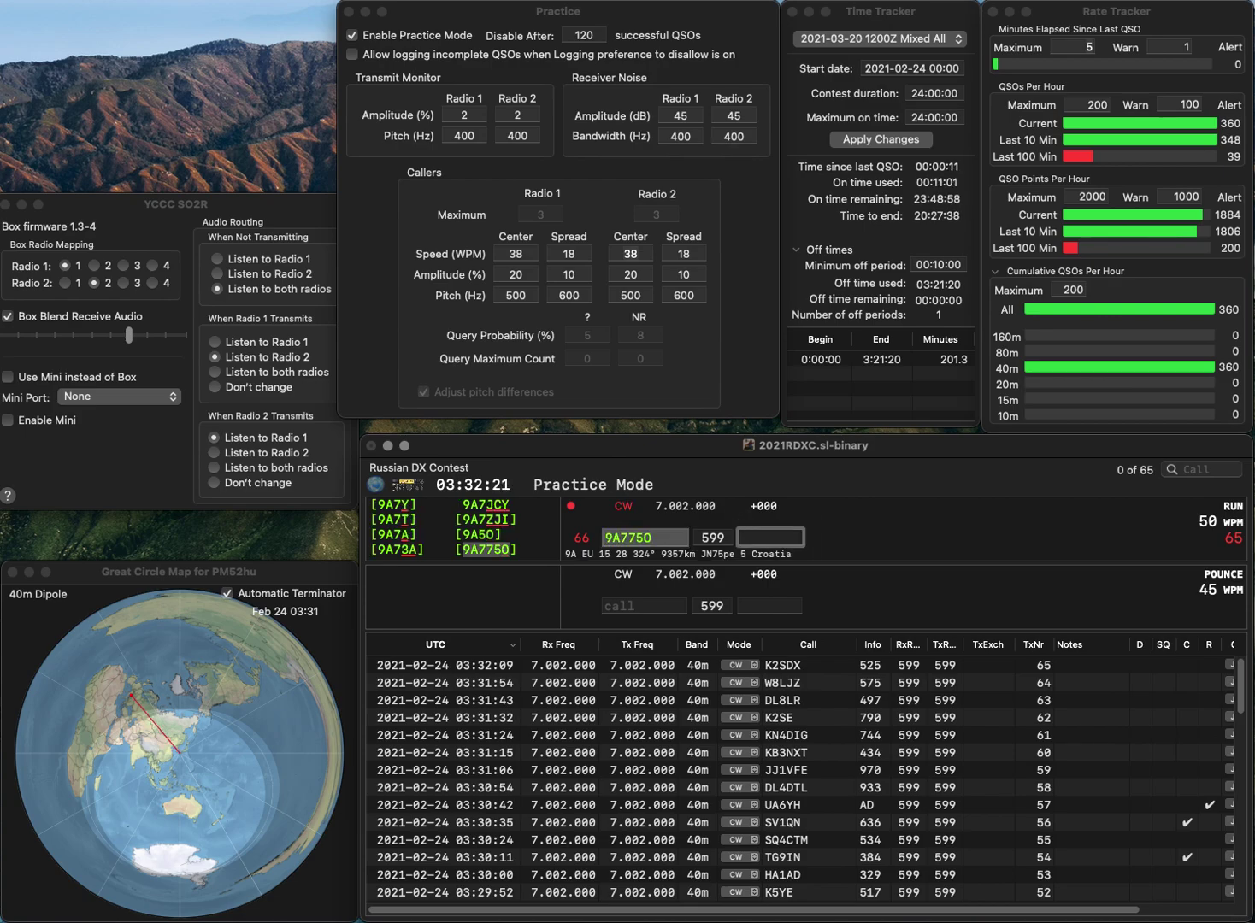
type("741")
key("Return")
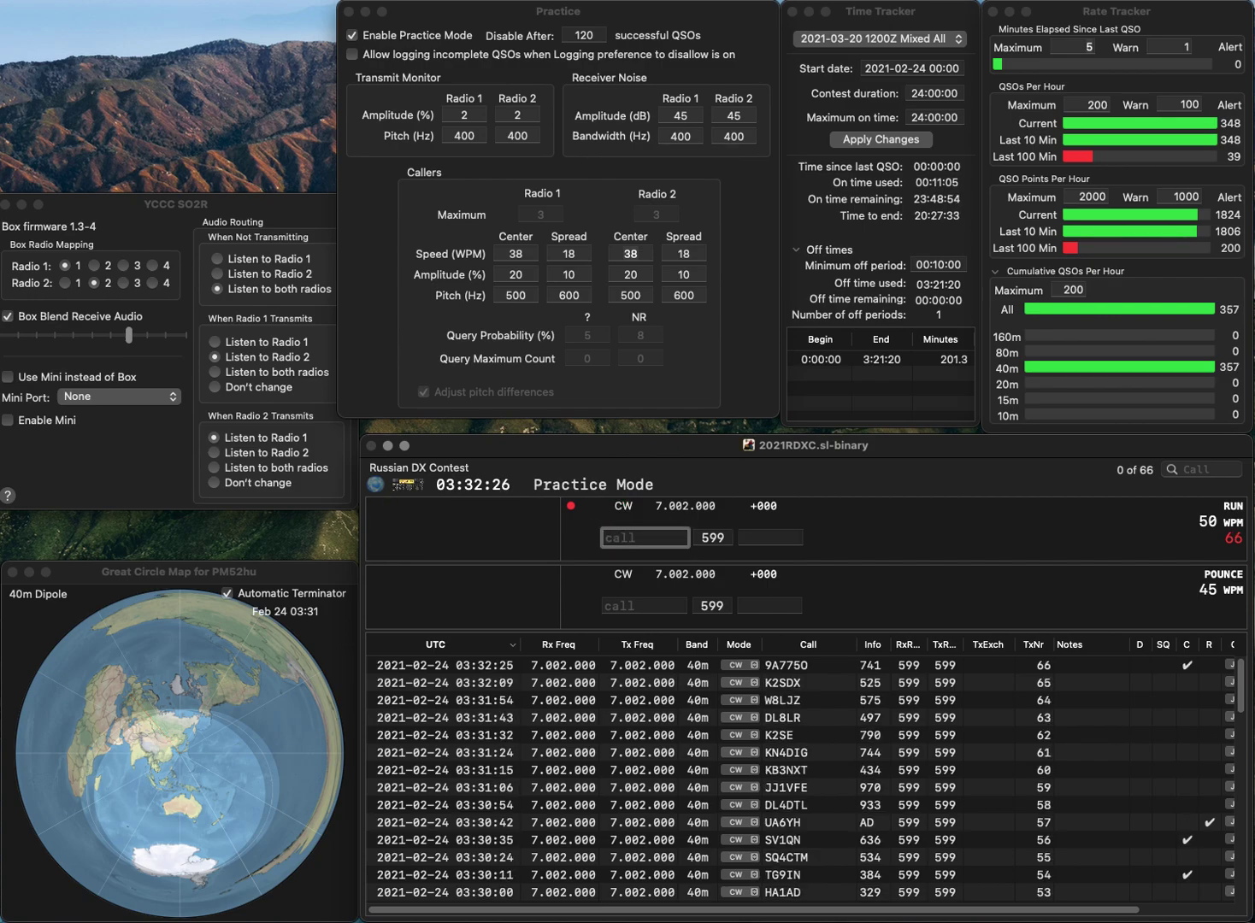
type("JM1S")
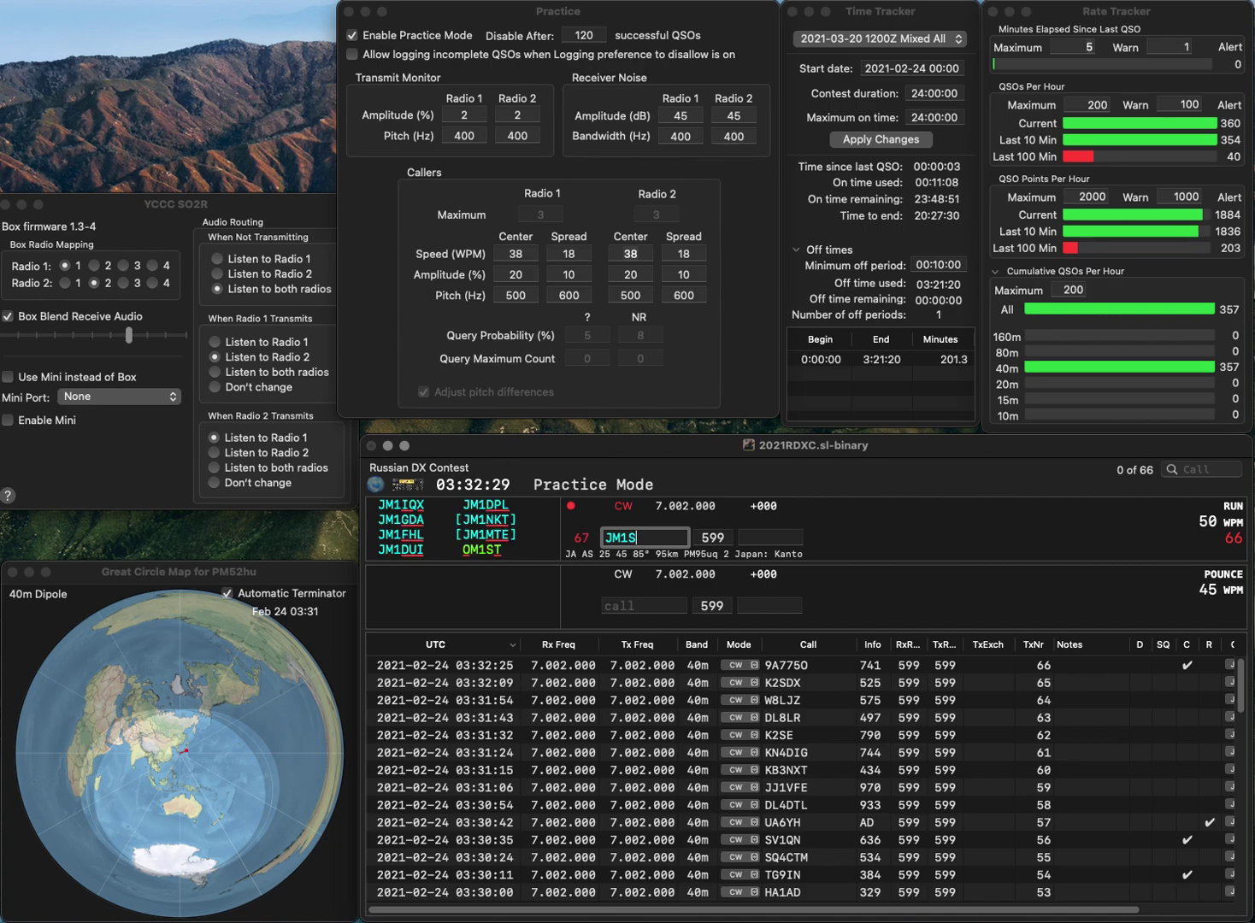
key("BackSpace")
type("VM")
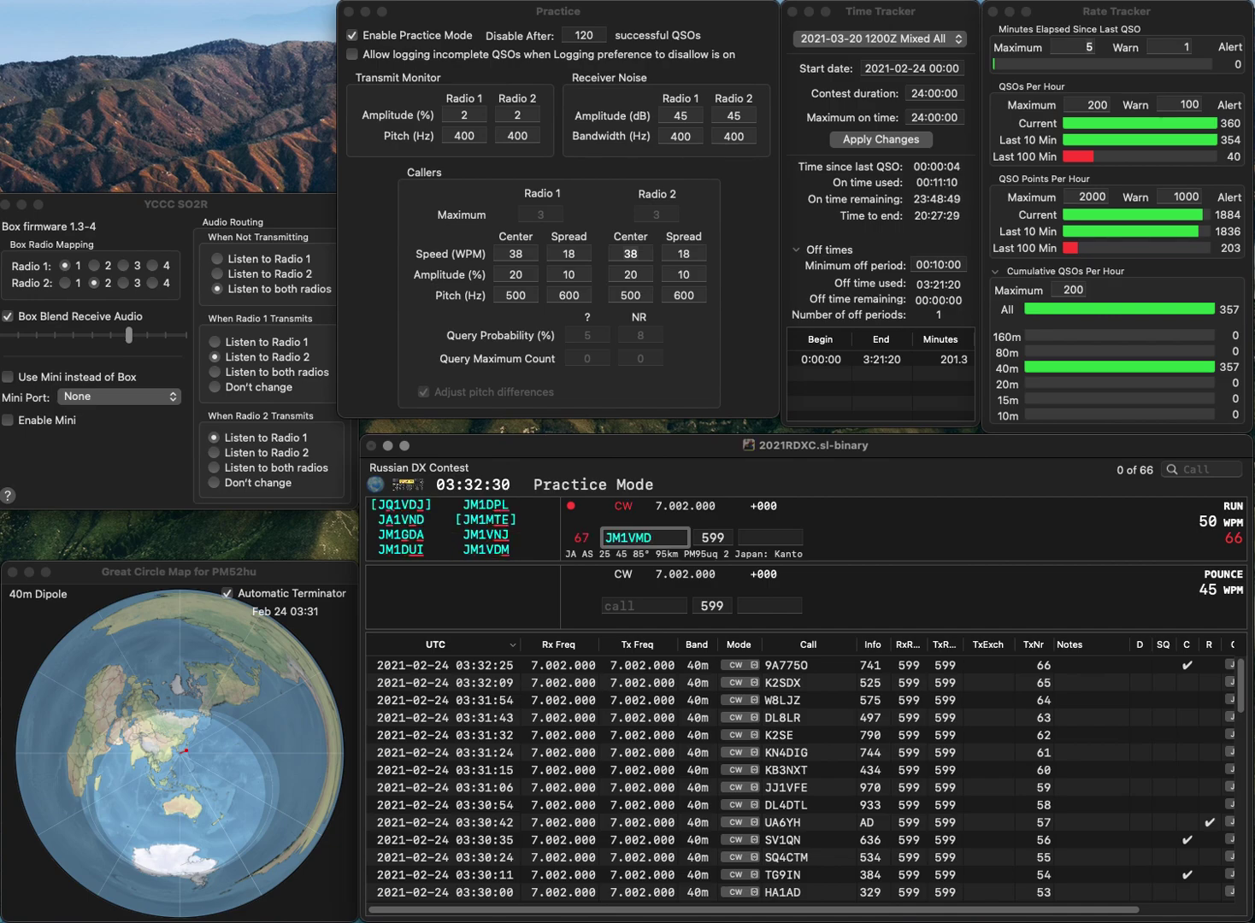
key("BackSpace")
type("DM")
key("space")
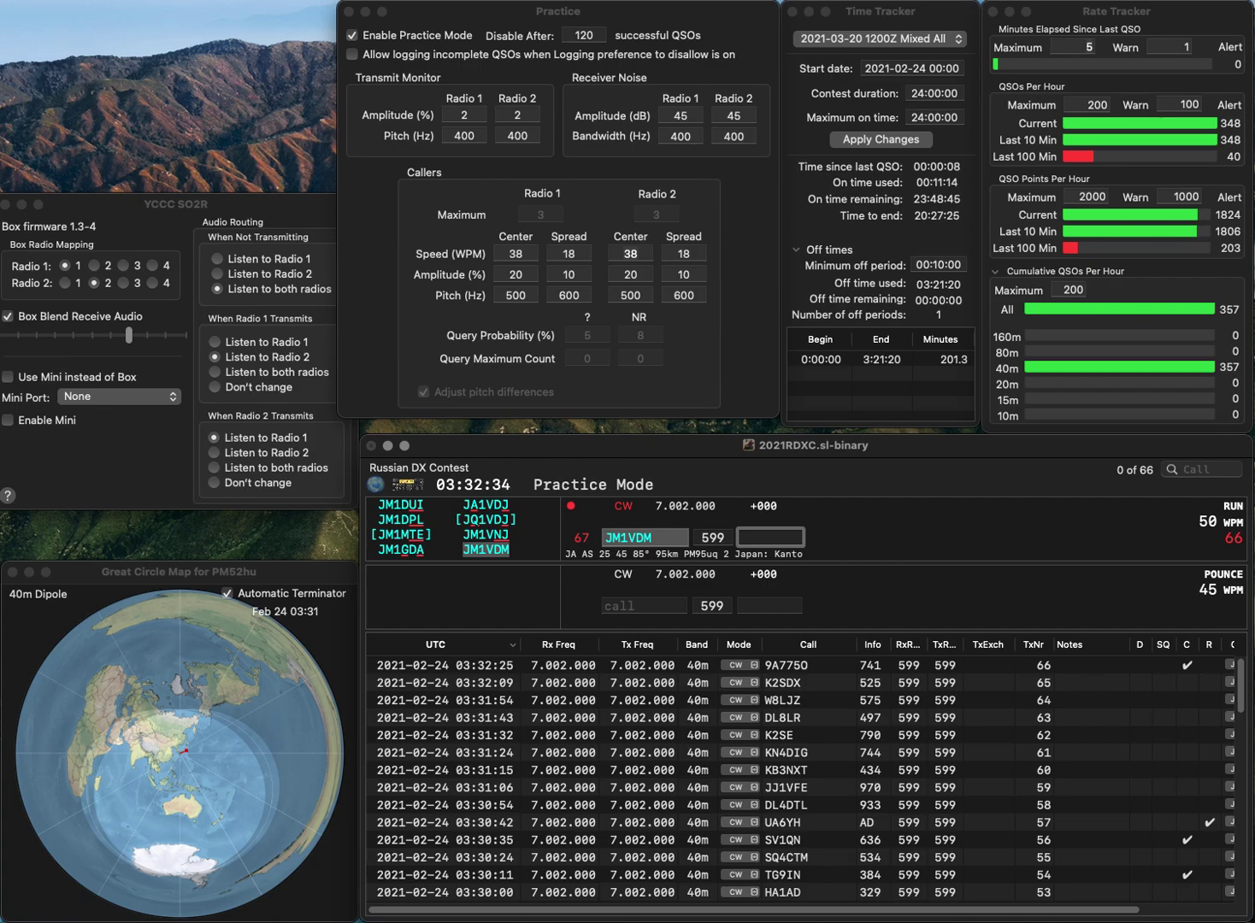
type("843")
key("Return")
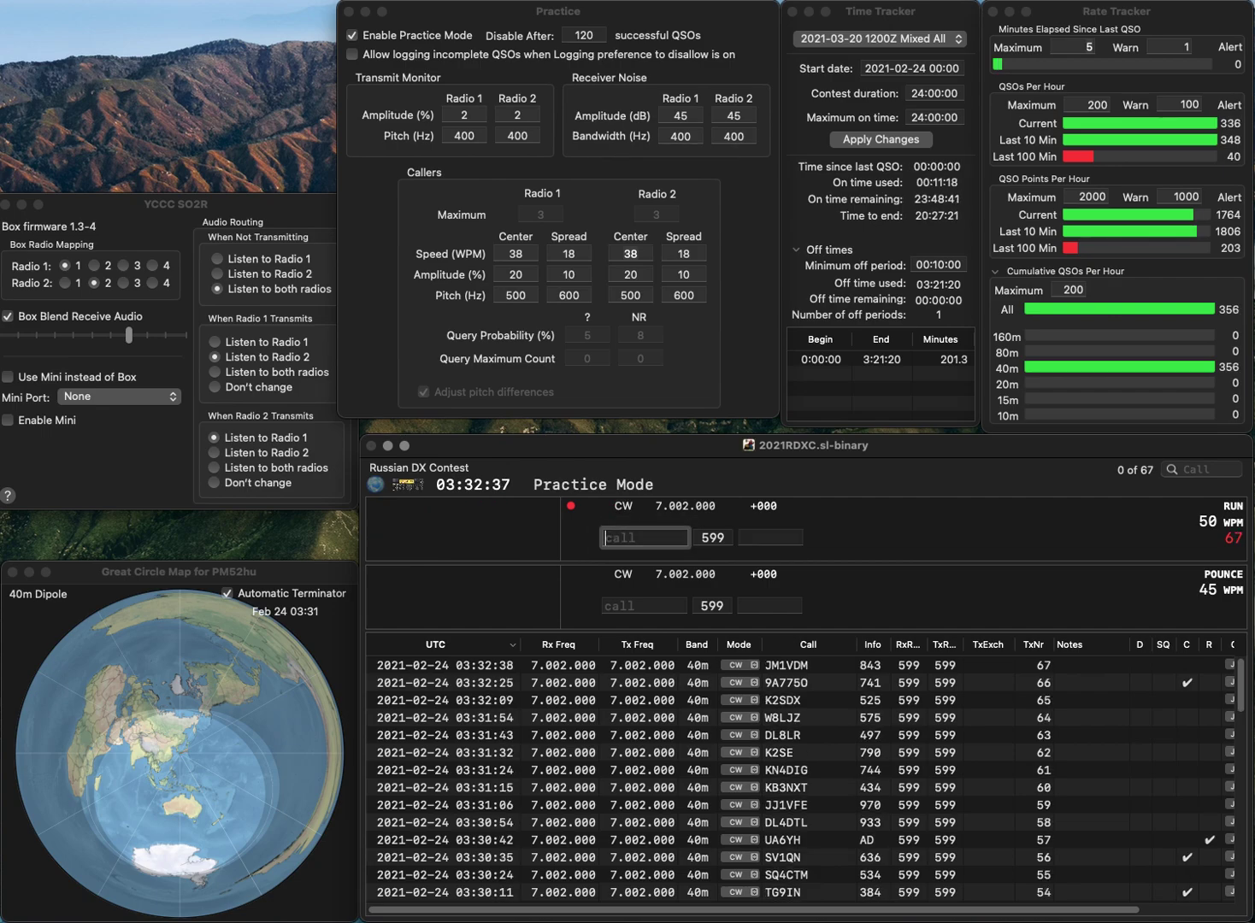
type("NN")
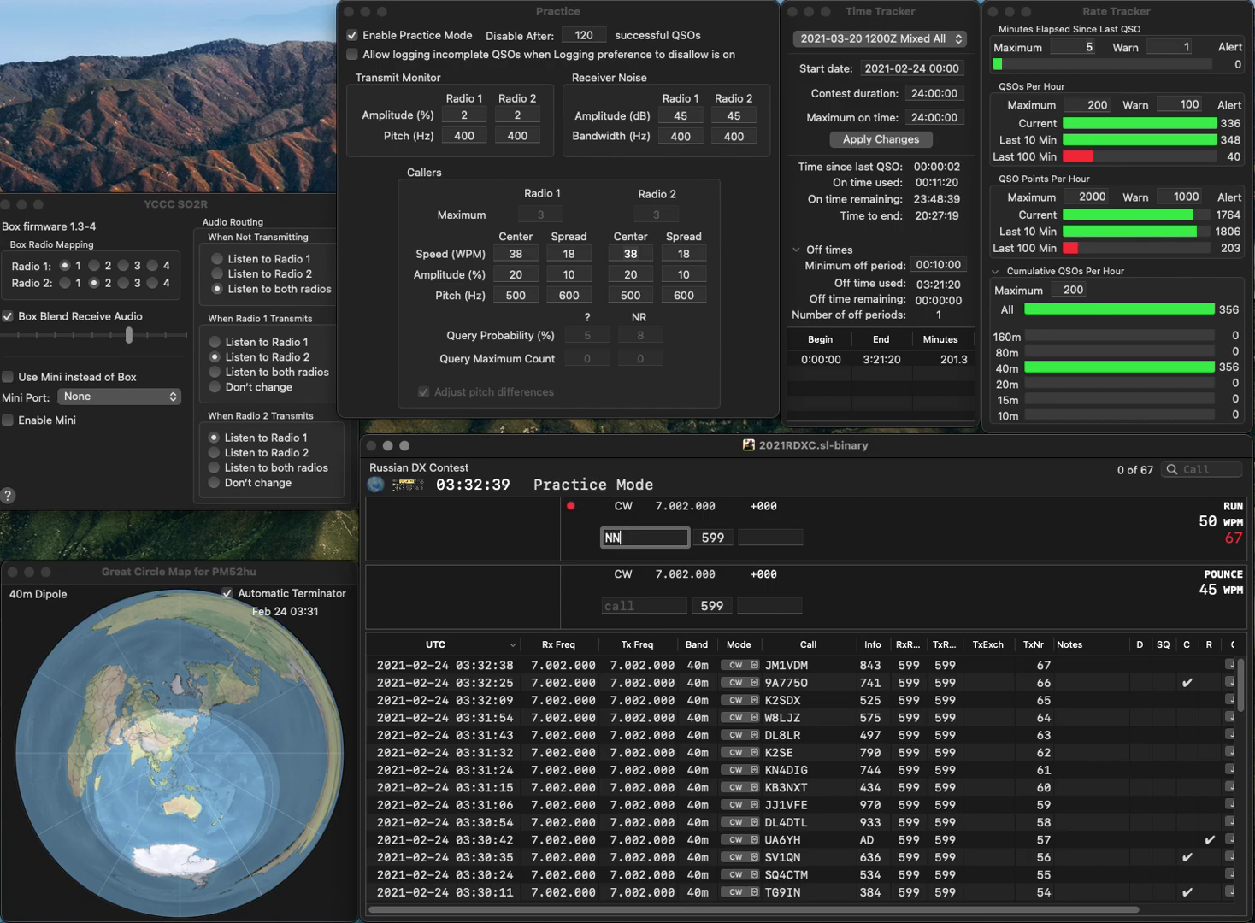
key("BackSpace")
type("4LU")
key("Return")
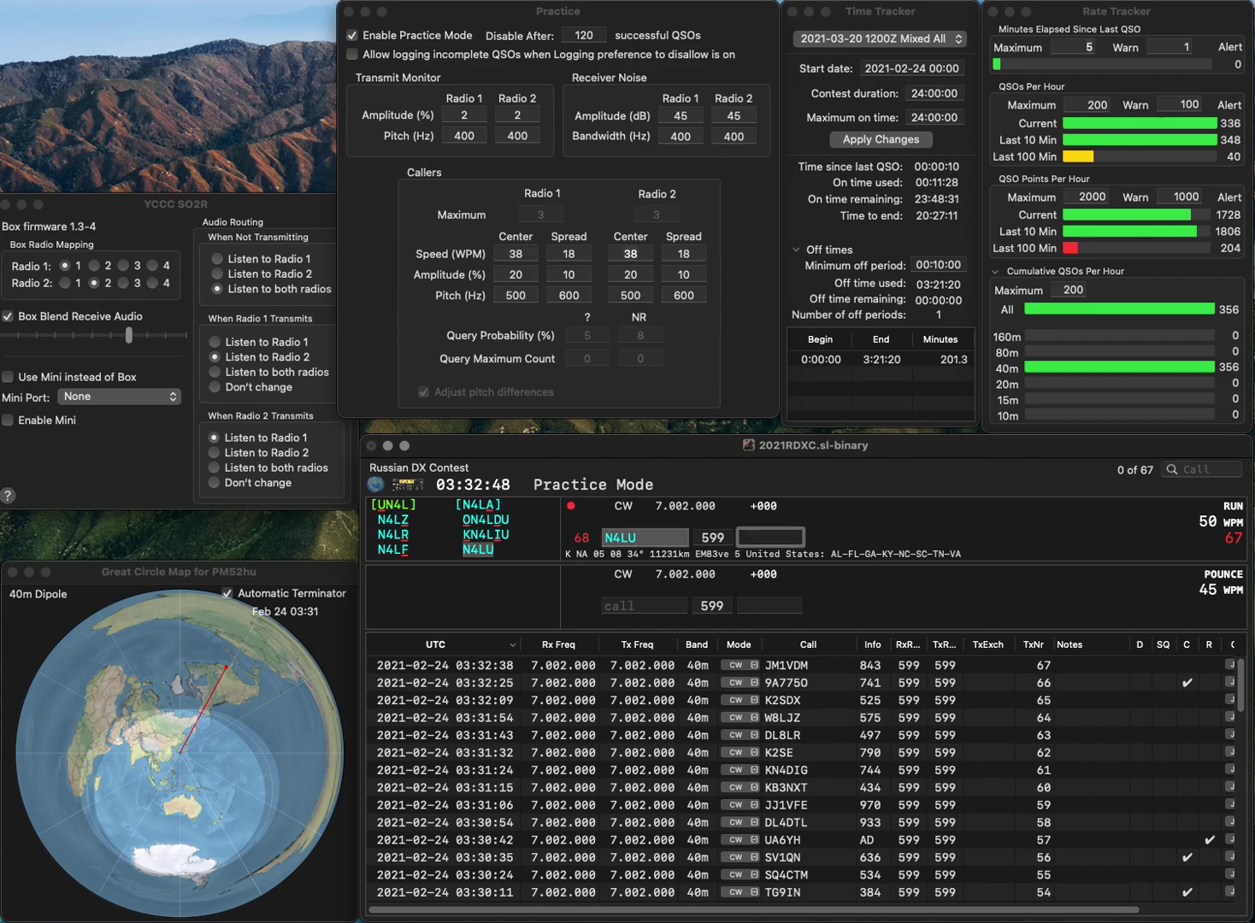
type("793")
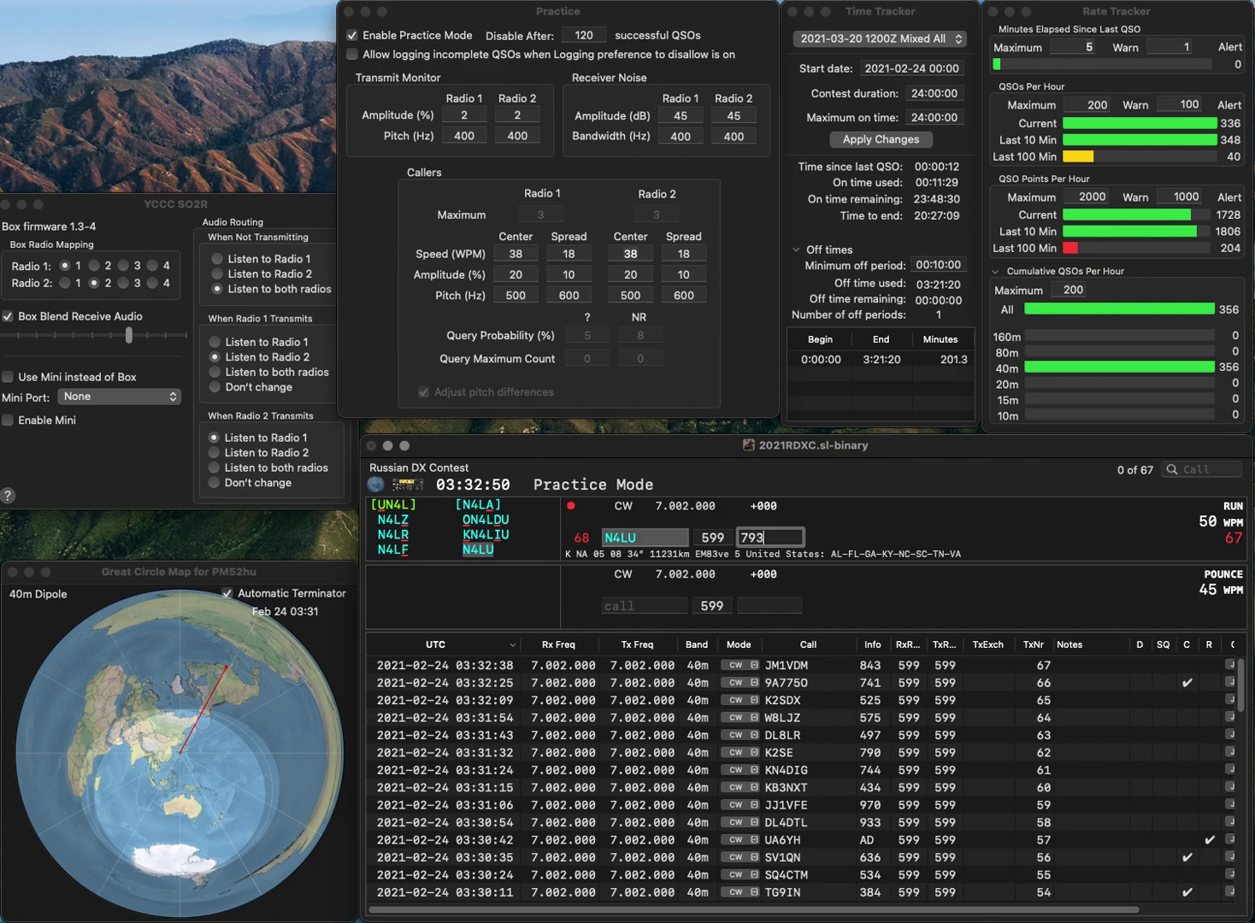
key("Return")
type("EB1DMQ")
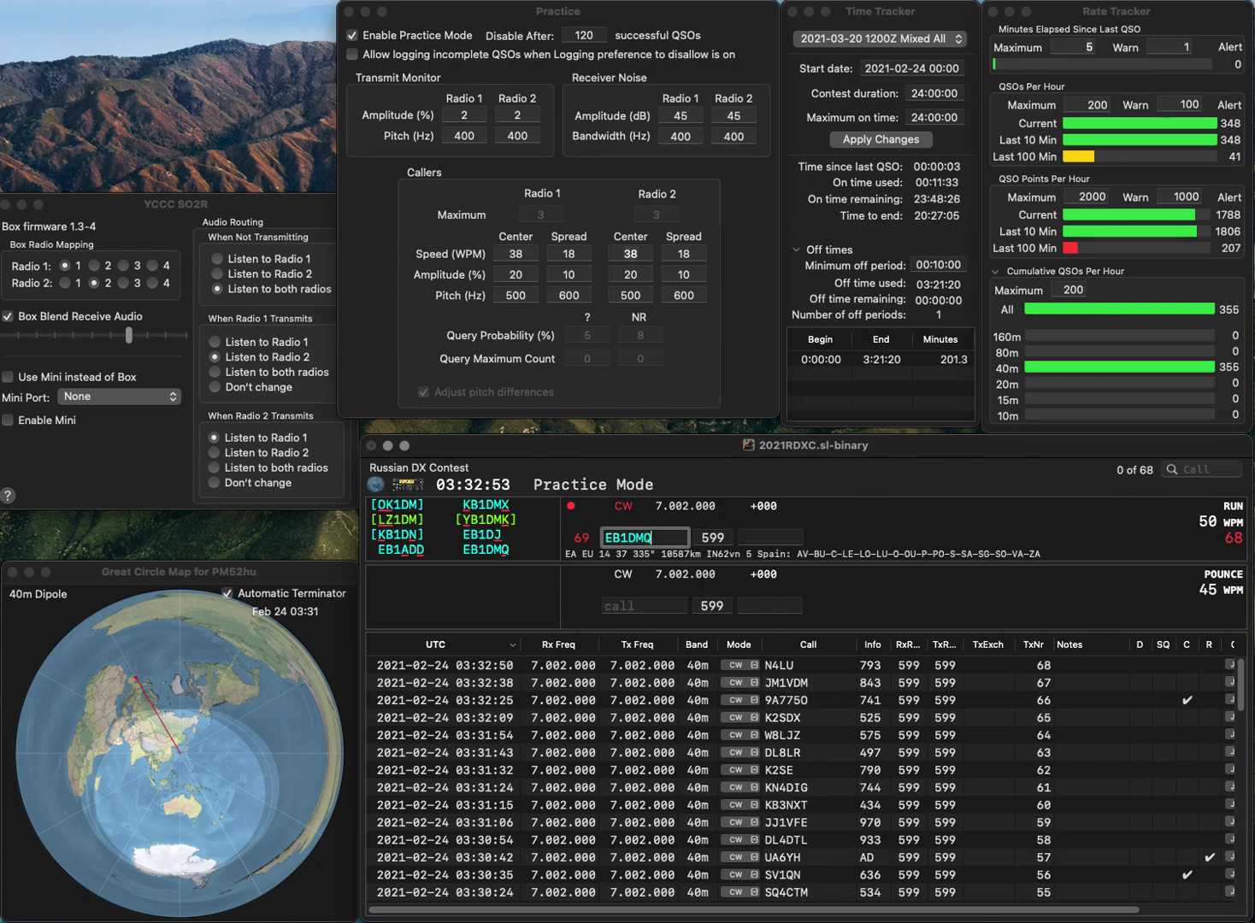
key("Return")
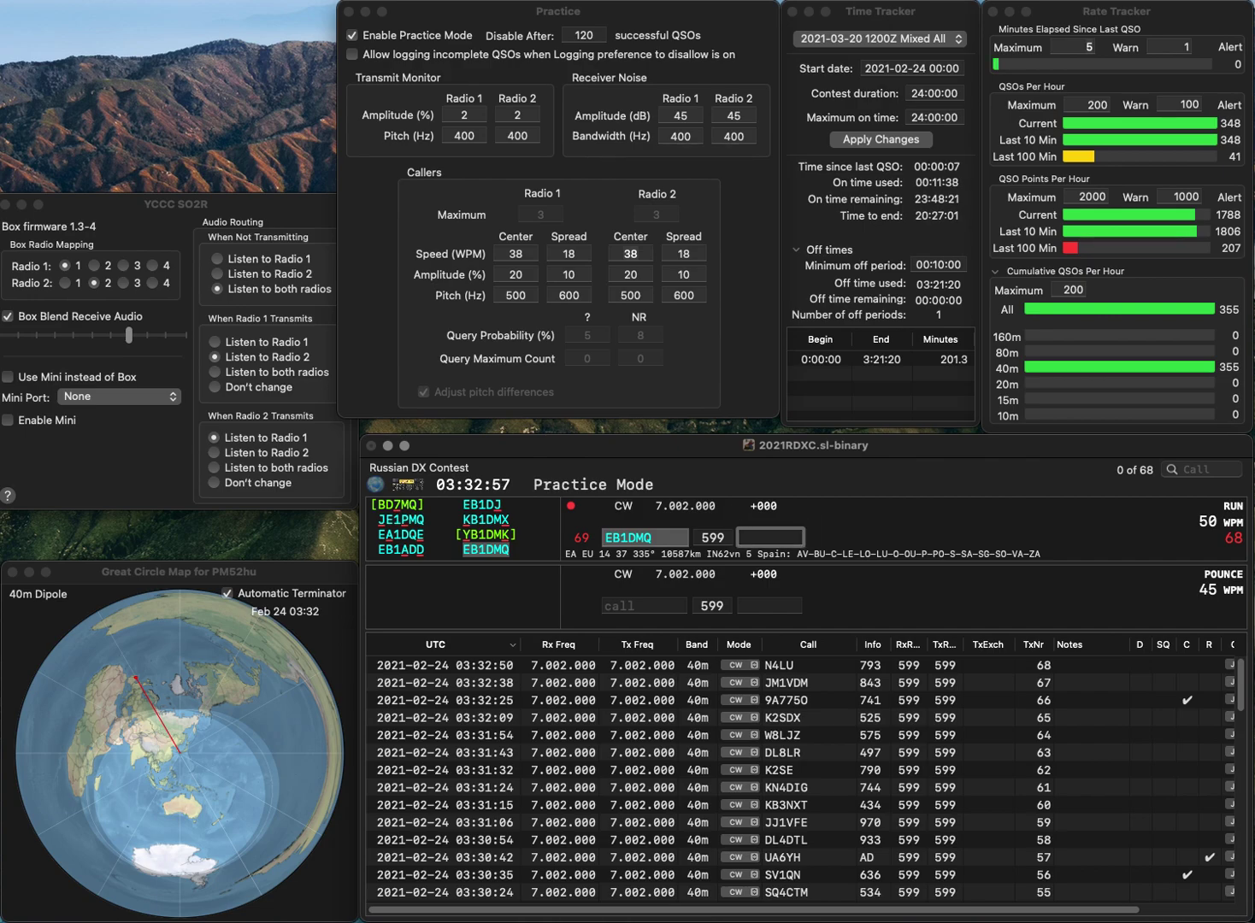
type("994")
key("Return")
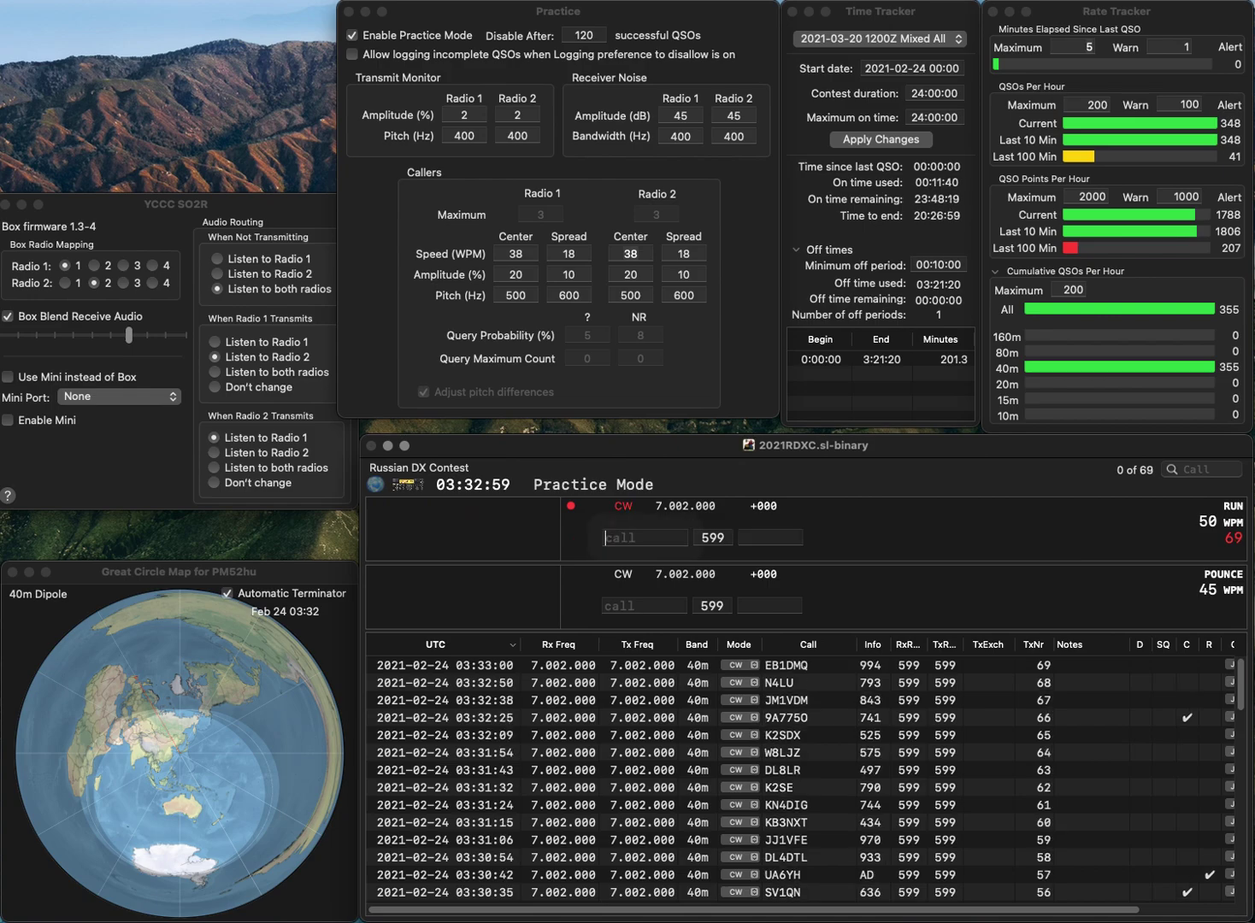
type("YO3IJ")
key("Return")
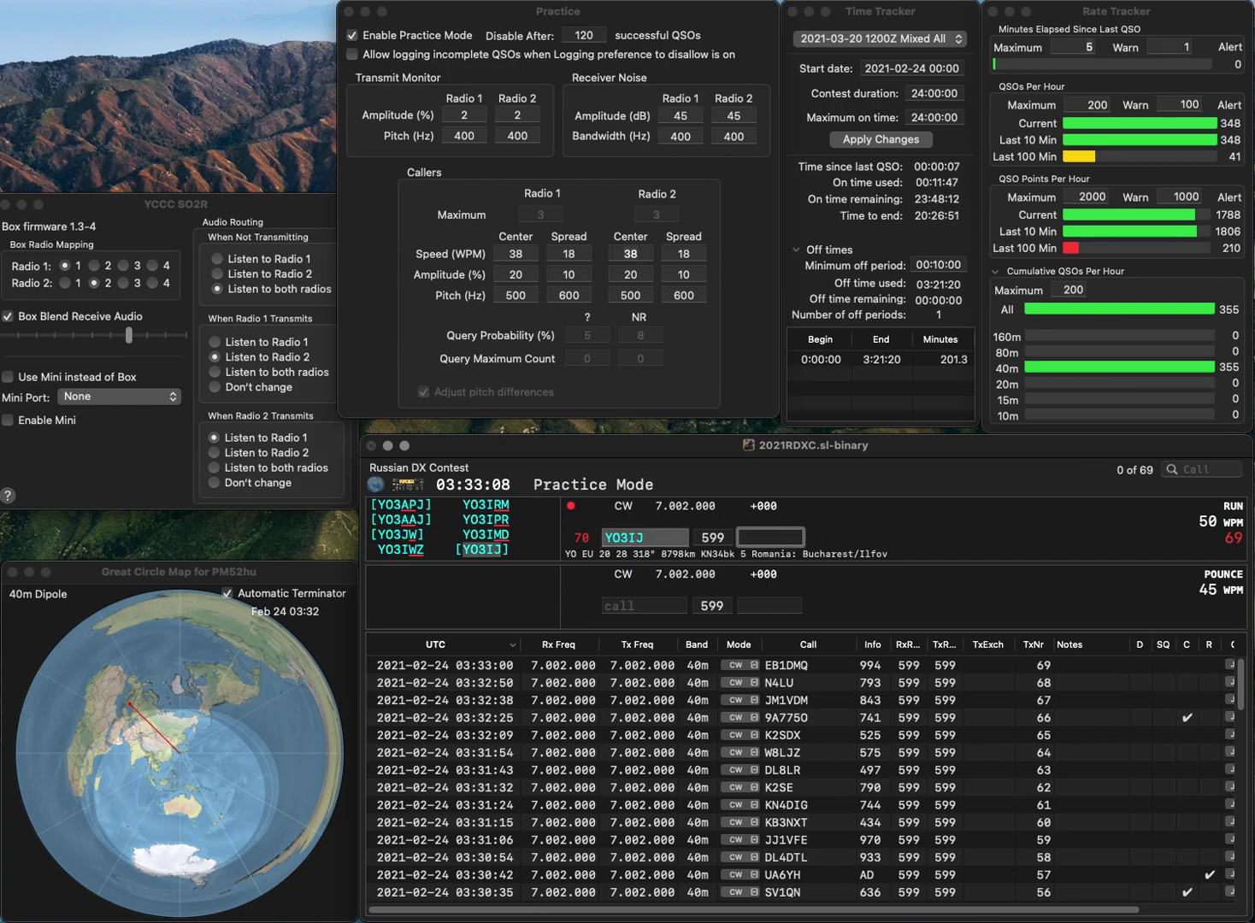
type("497")
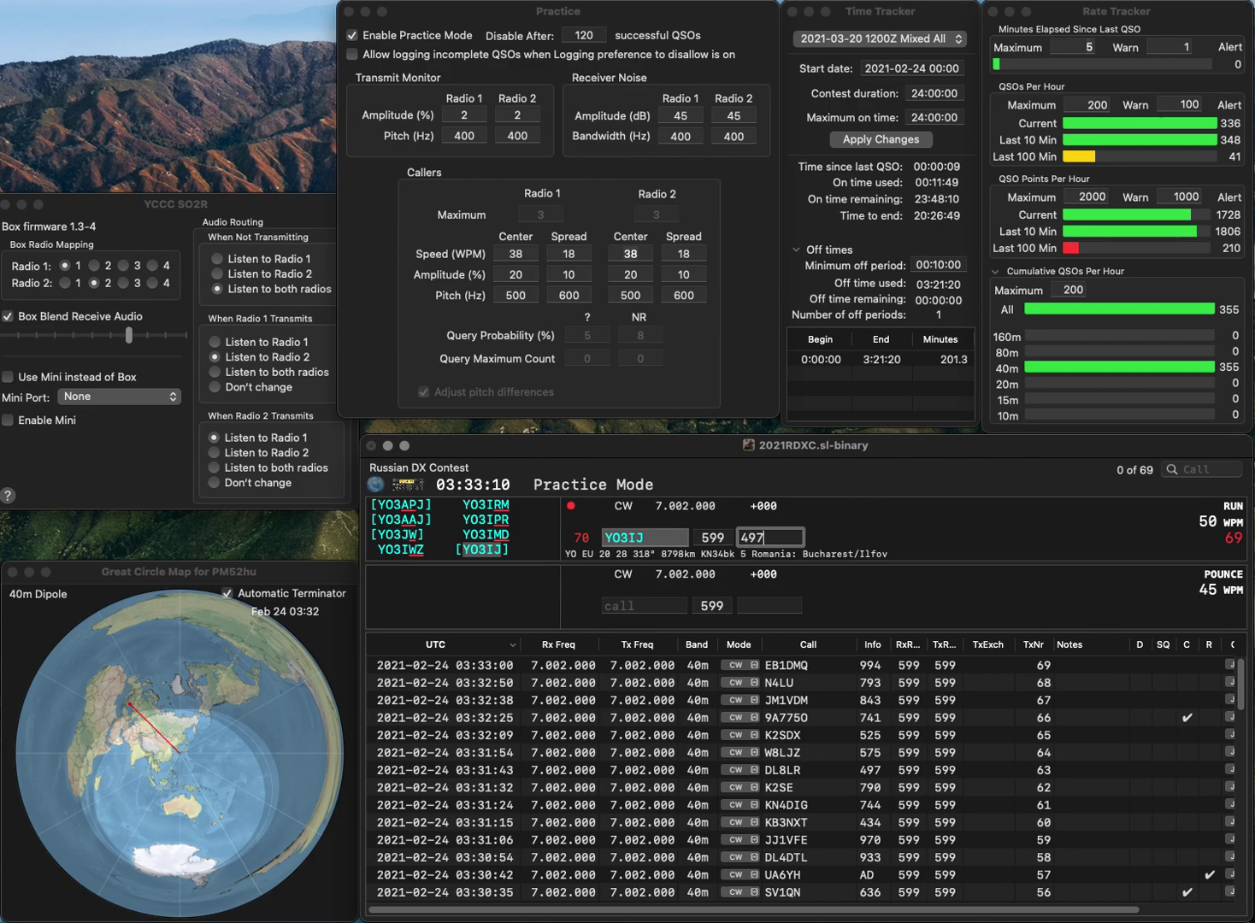
key("Return")
Log a run-radio contact with call sign DL6NAV and received exchange number 658
type("DL6NAV")
key("space")
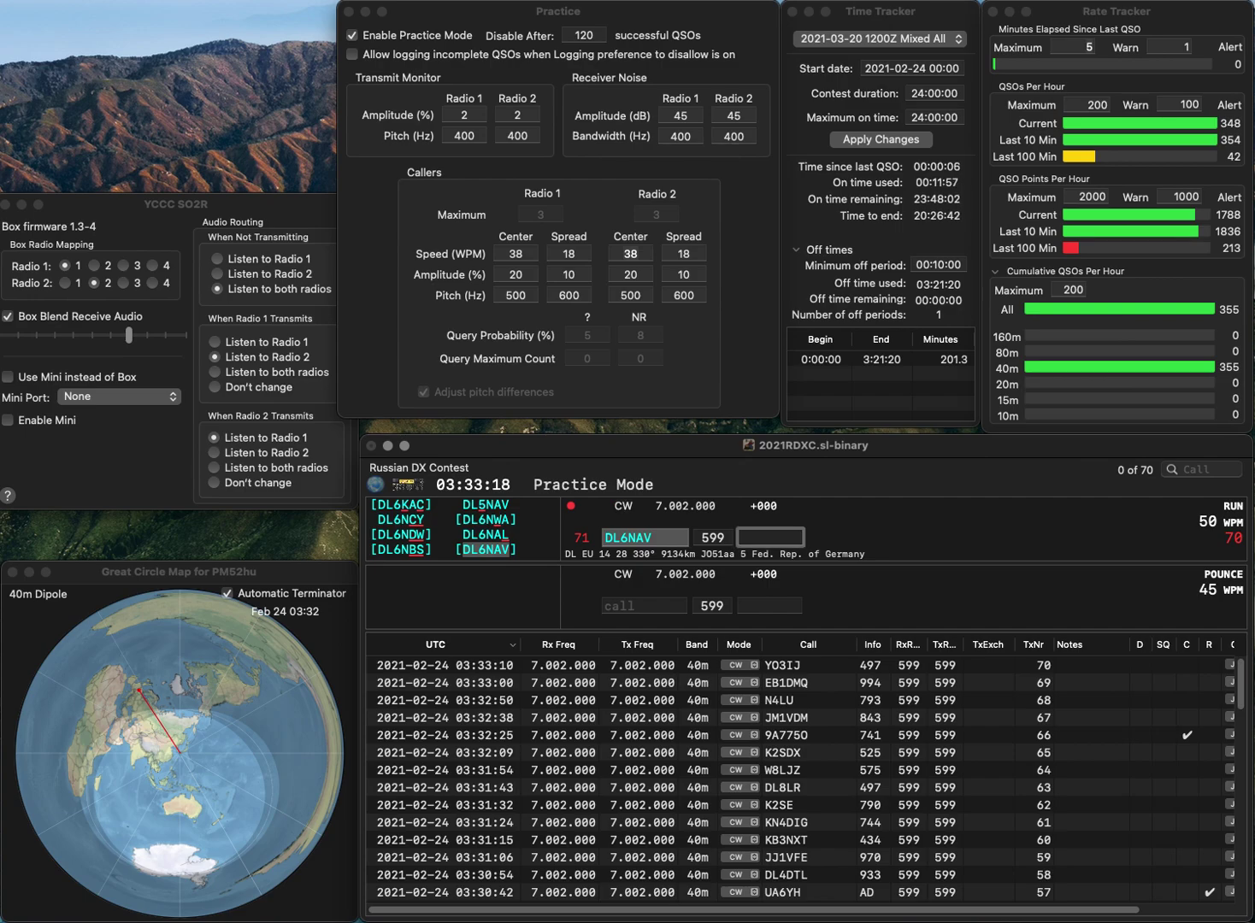
type("64H")
key("BackSpace")
key("BackSpace")
type("58")
key("Return")
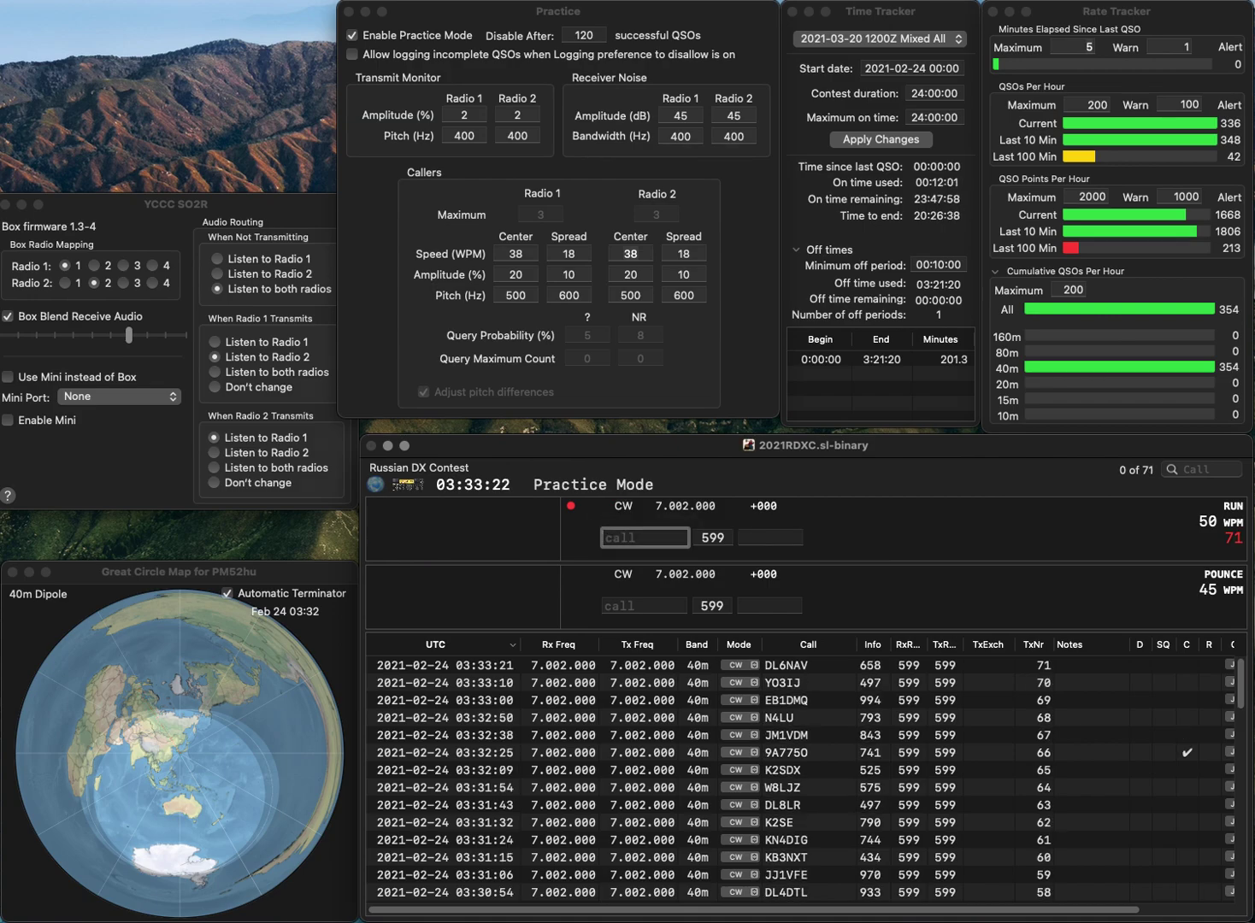
Log a run-radio contact with call sign N7DD and received exchange number 907
type("N7DD")
key("space")
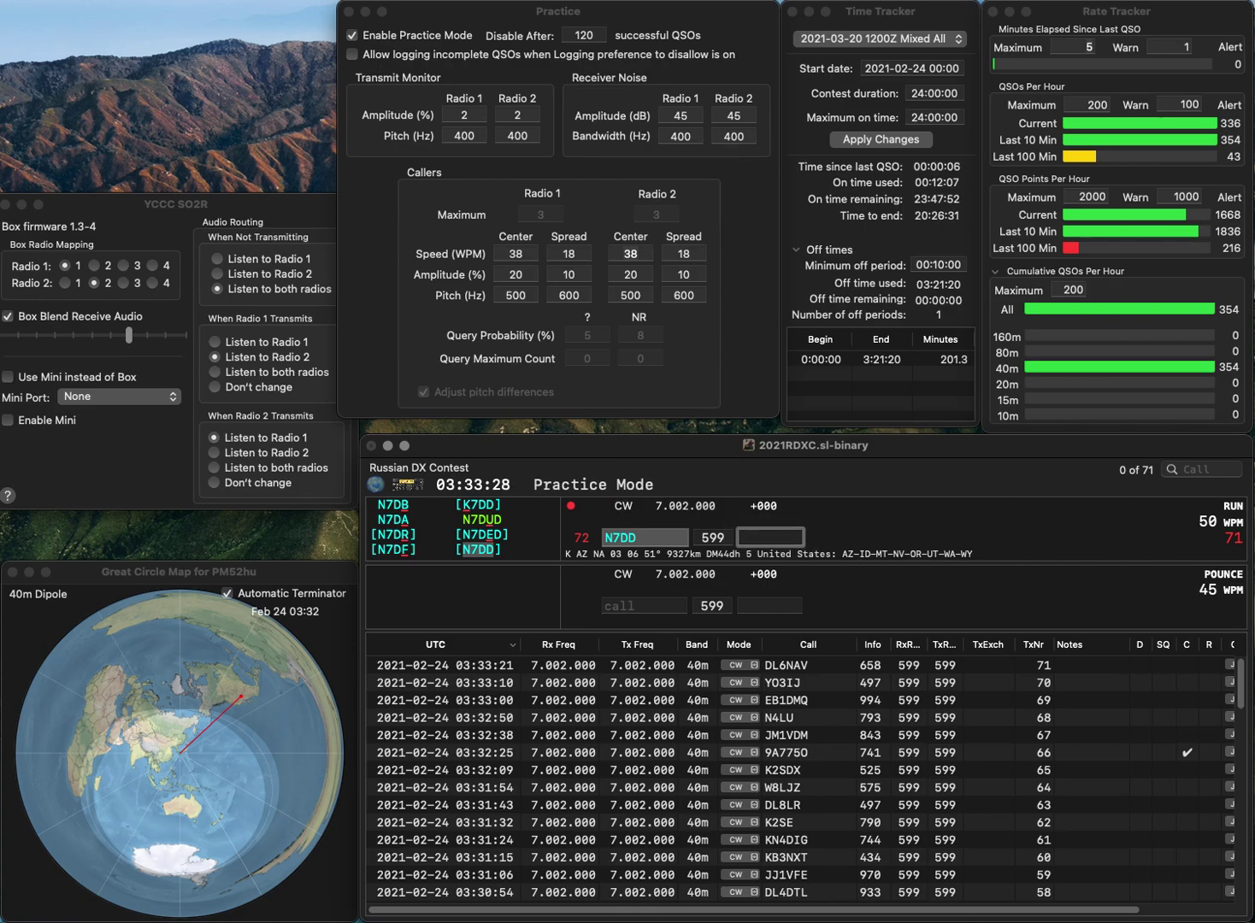
type("07")
key("Return")
type("OK6AB")
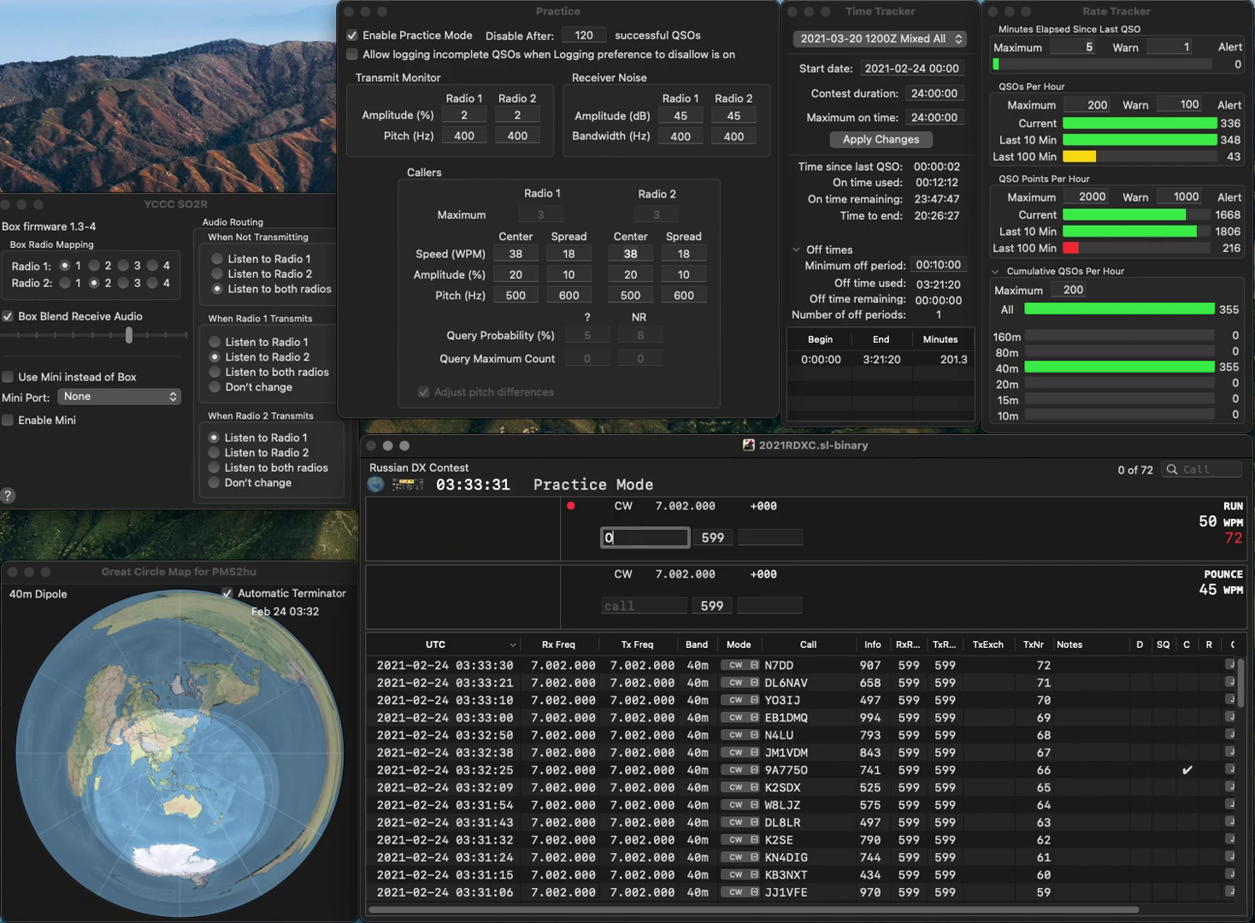
key("space")
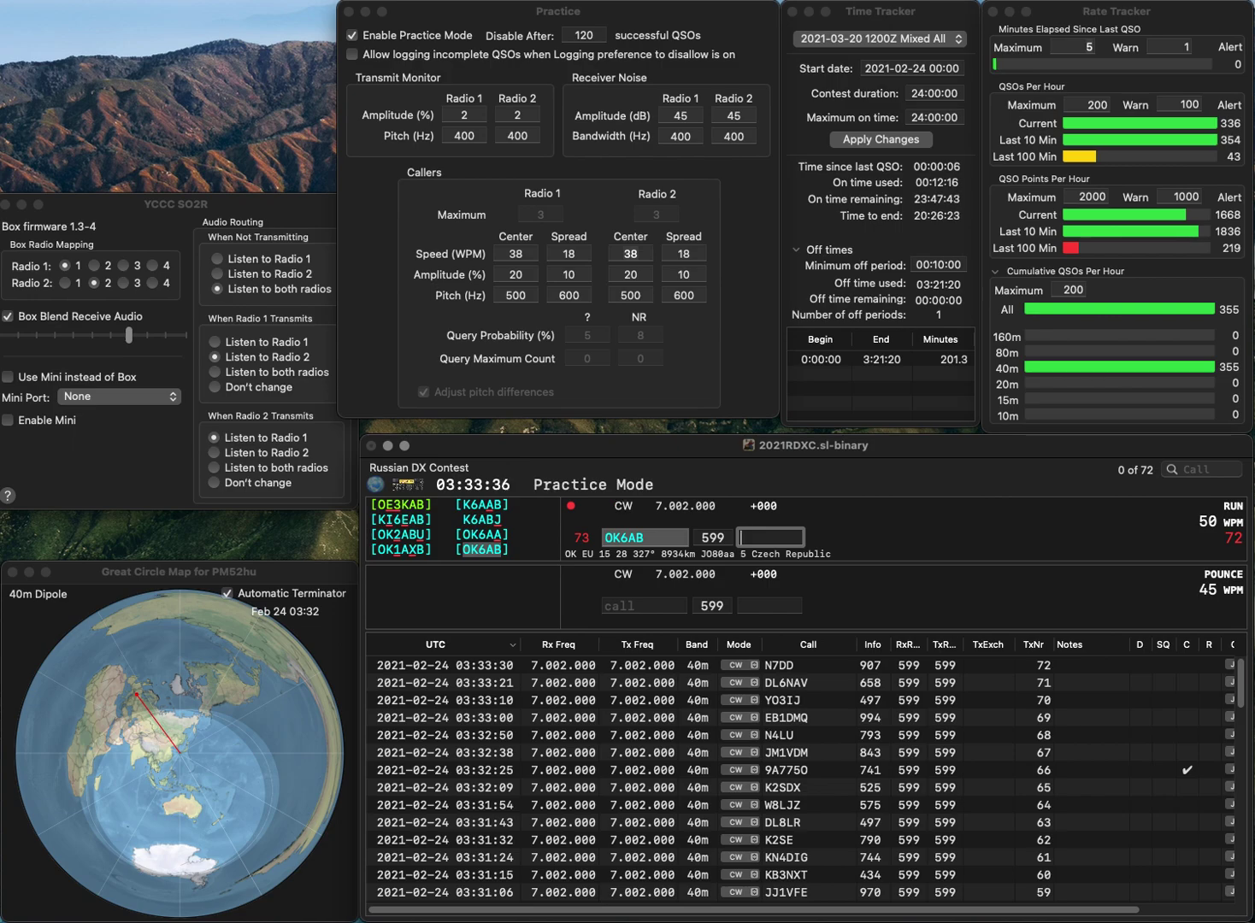
type("64")
key("Return")
type("VU2KWJ")
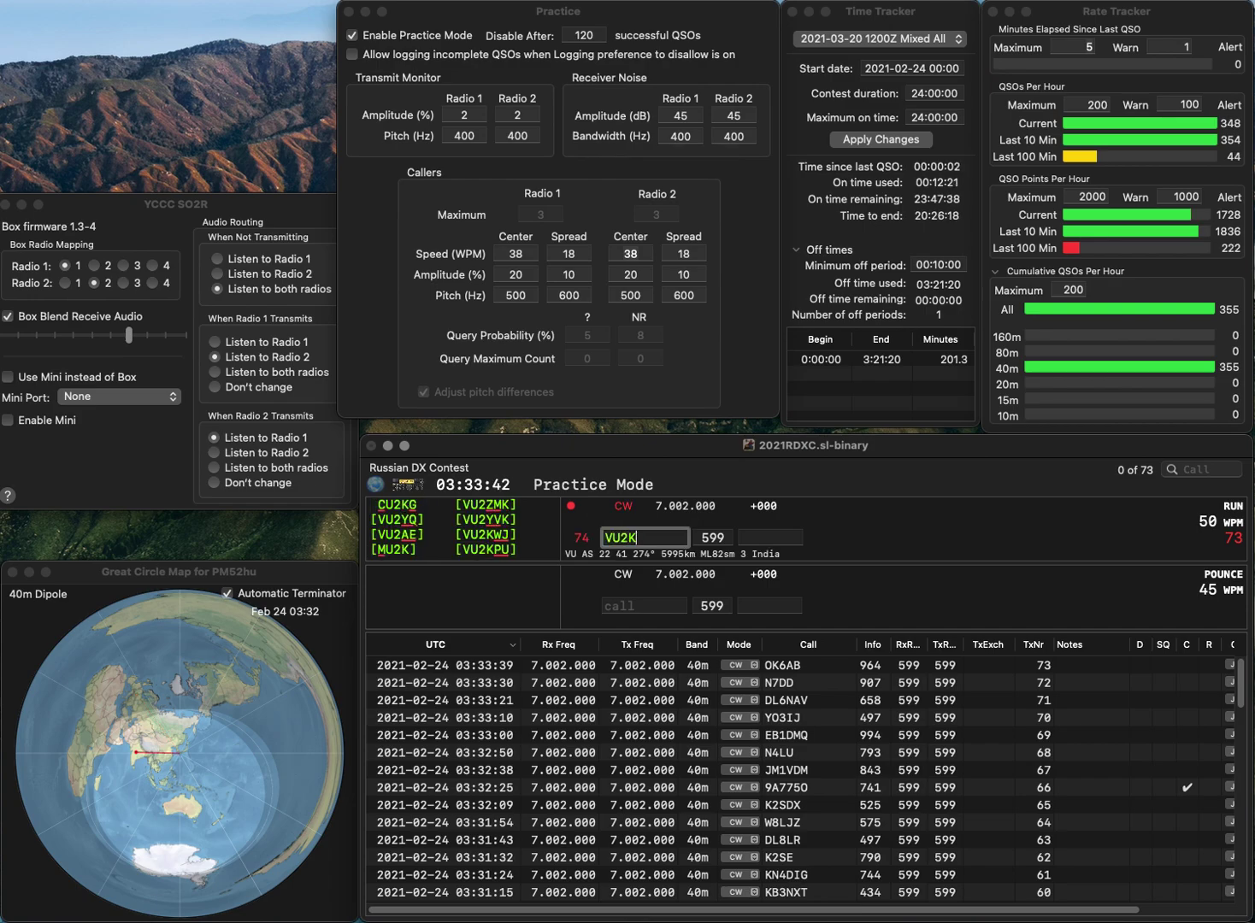
key("Return")
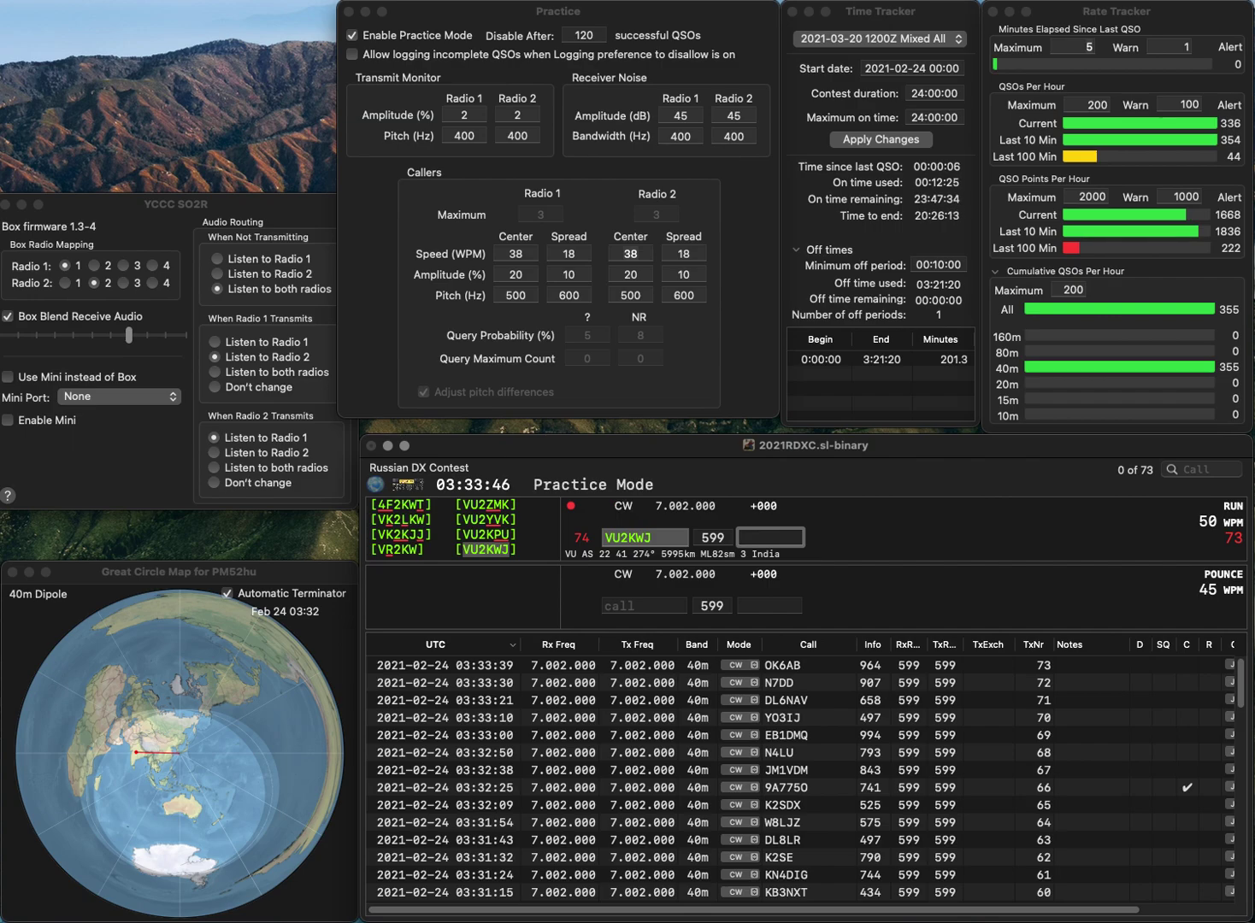
type("985")
key("Return")
type("UZ")
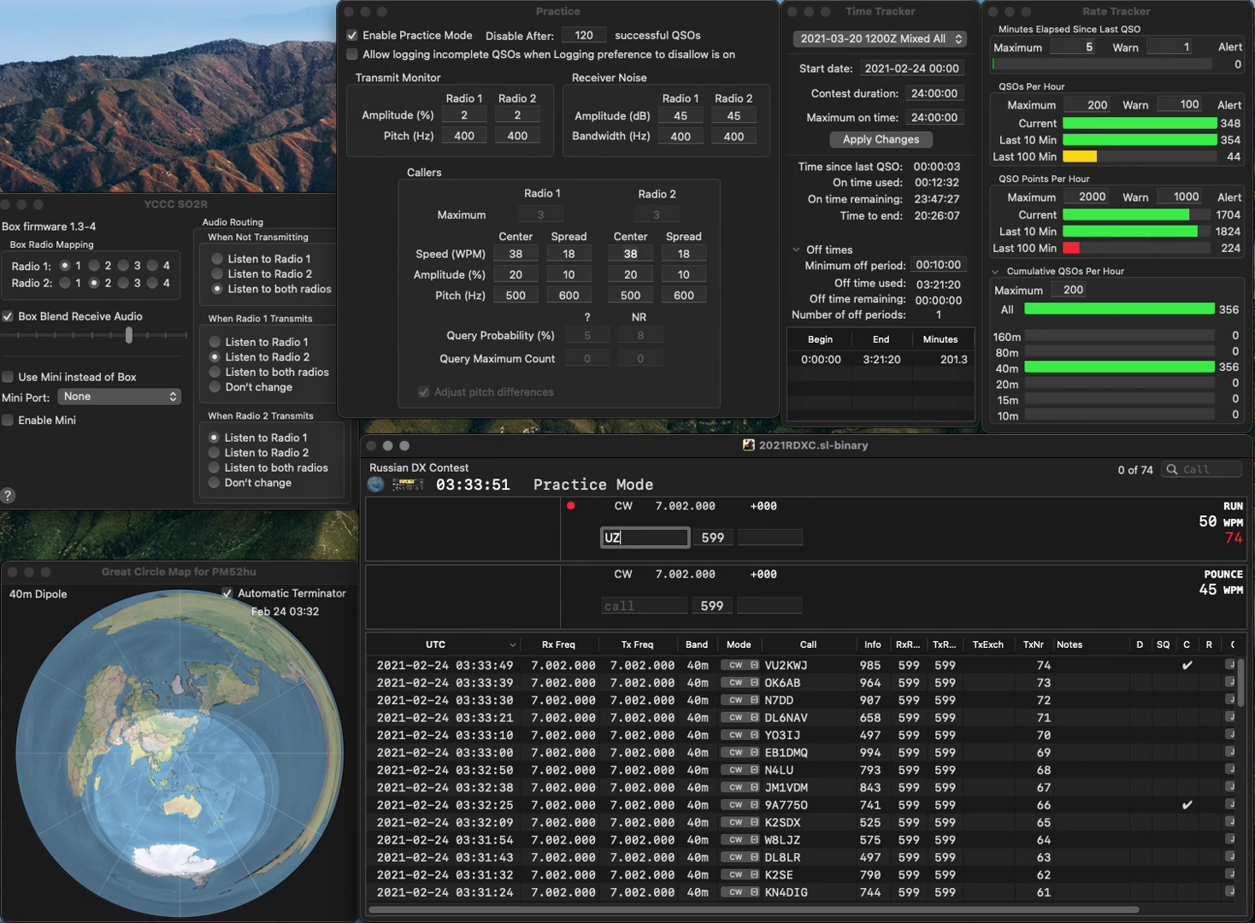
type("8")
key("BackSpace")
type("1U")
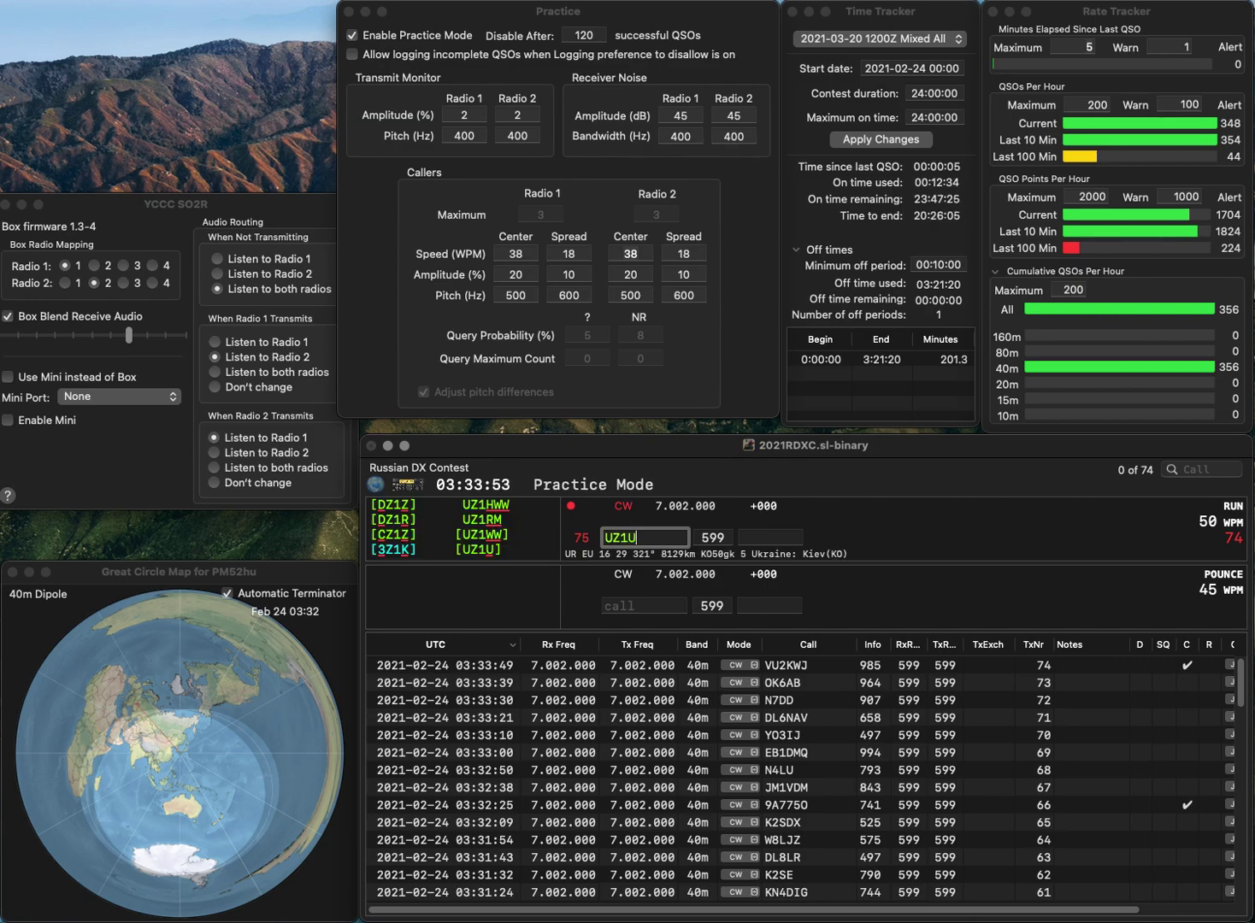
key("space")
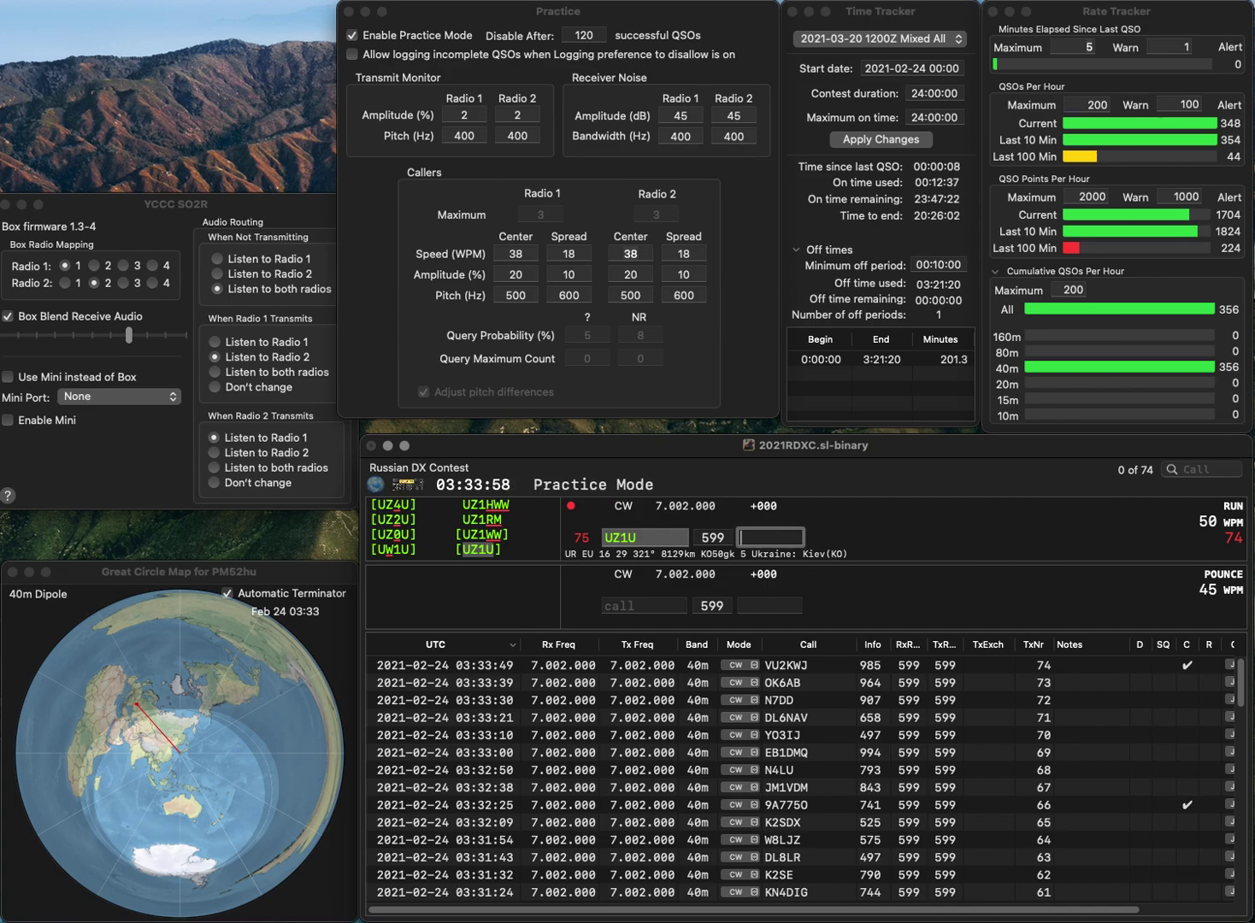
type("943")
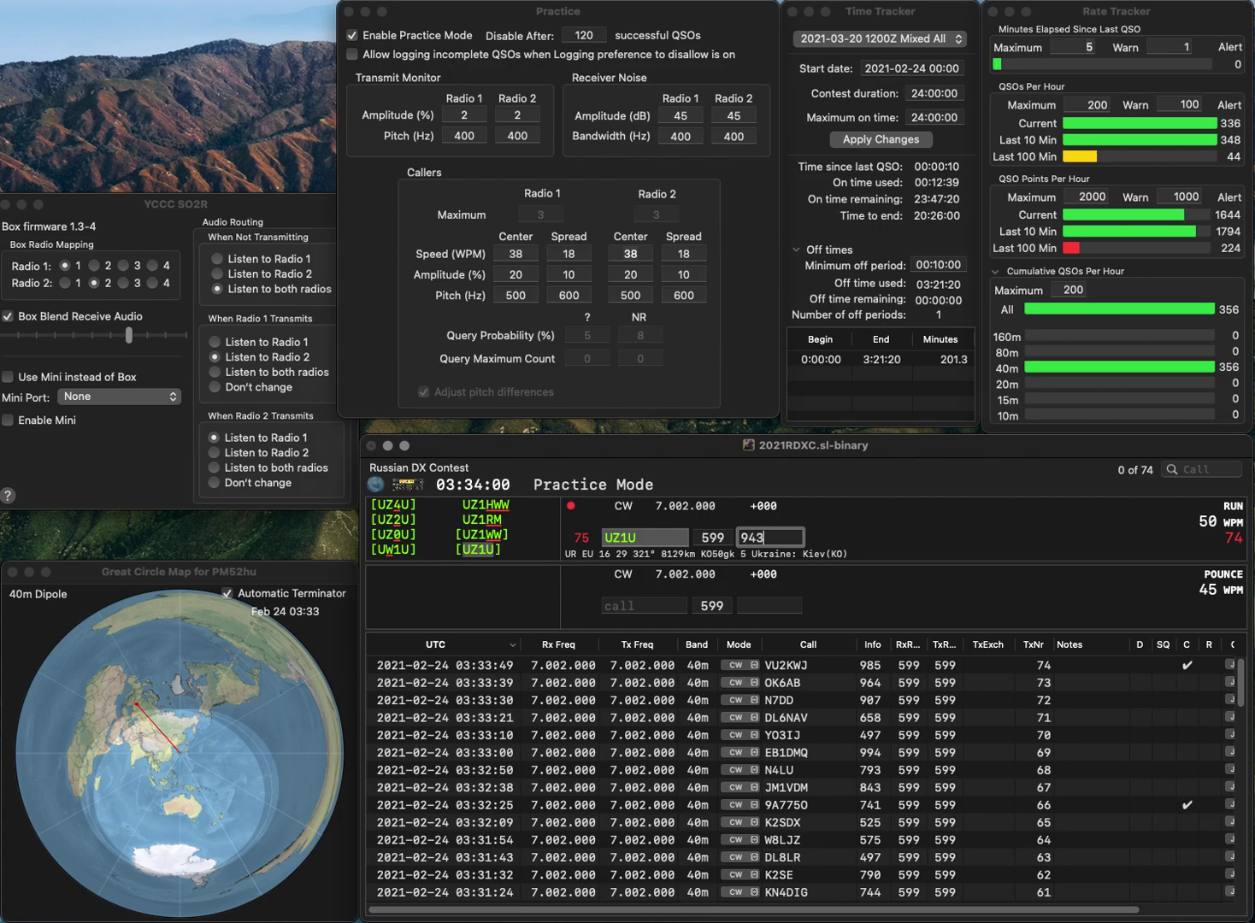
key("Return")
Log a run-radio contact with call sign ED5A and received exchange number 964
type("E")
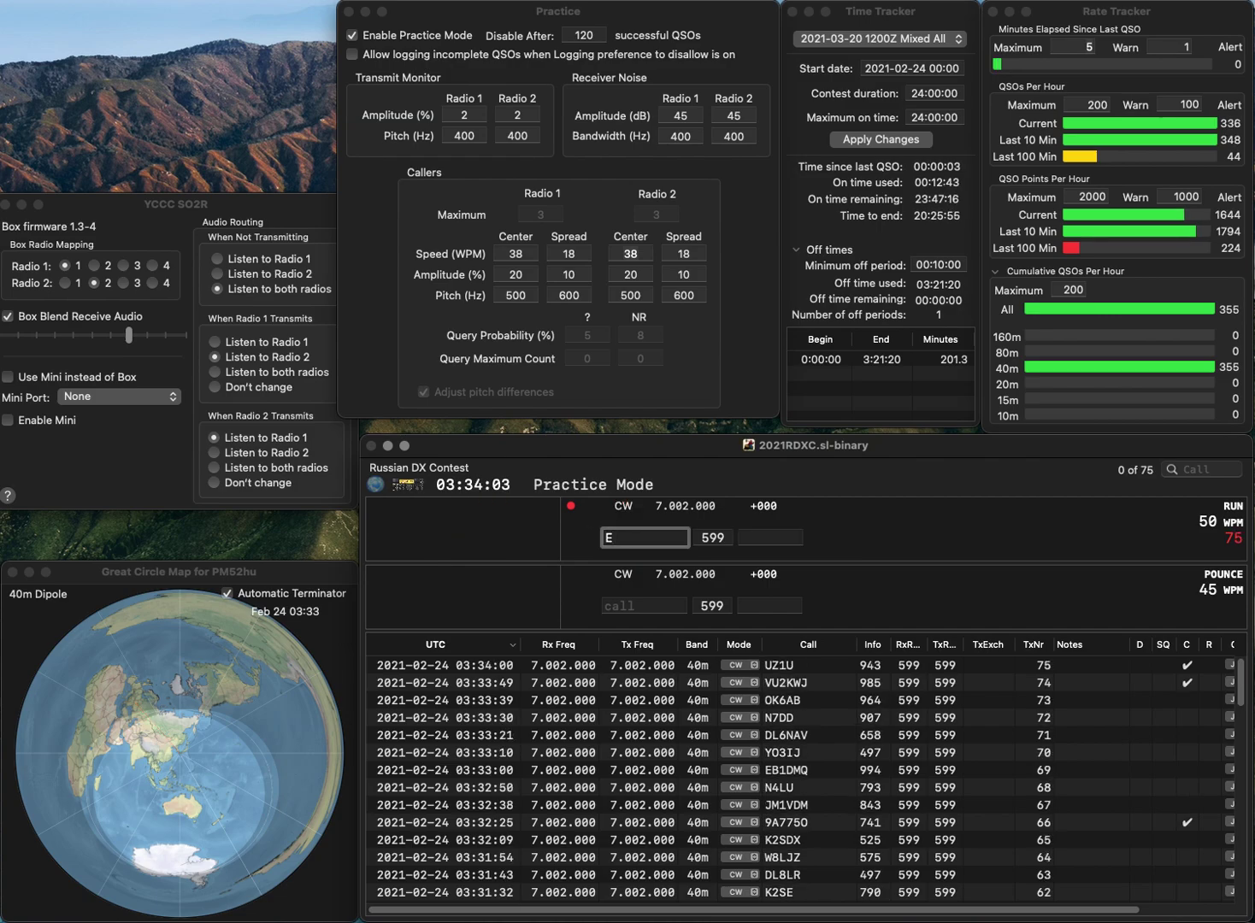
type("DB6A")
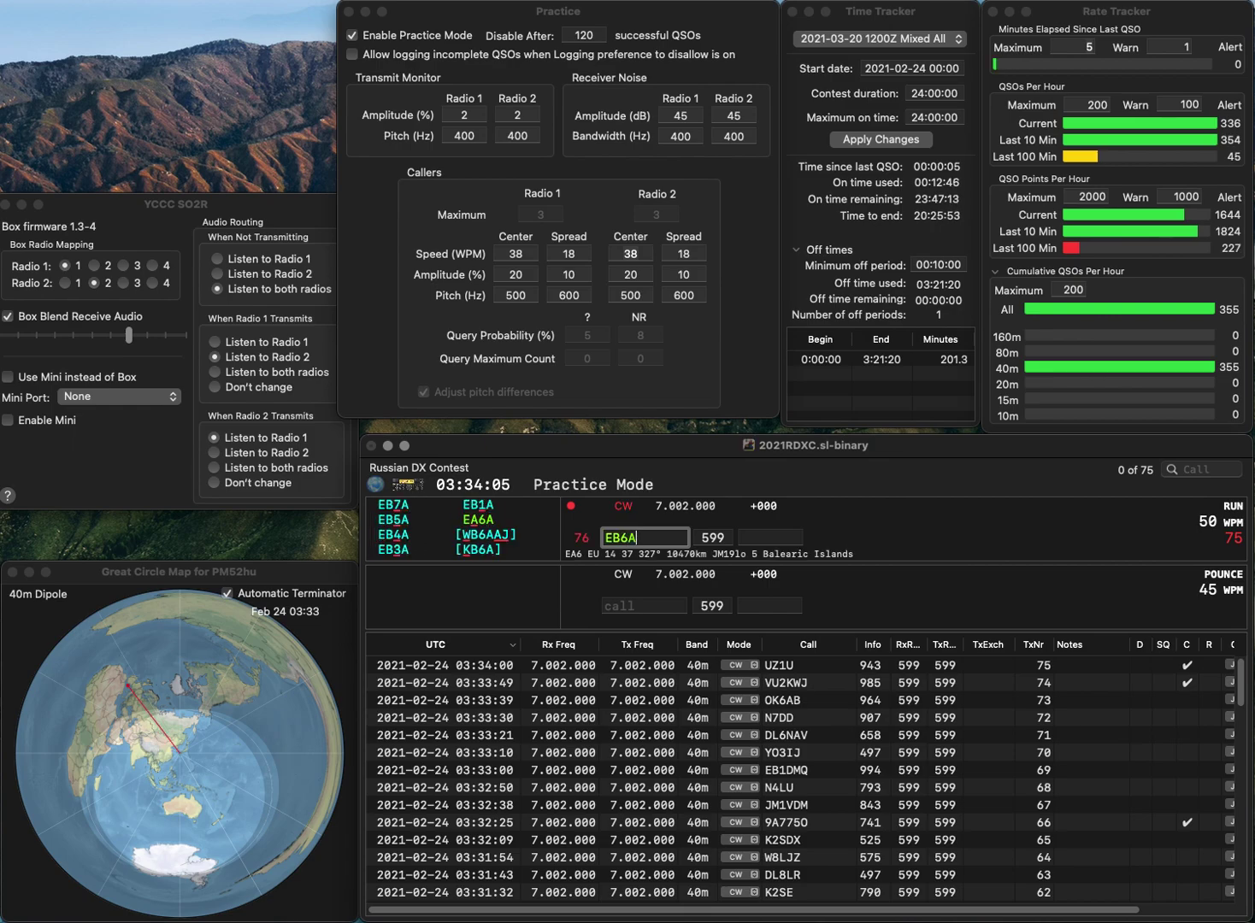
key("BackSpace")
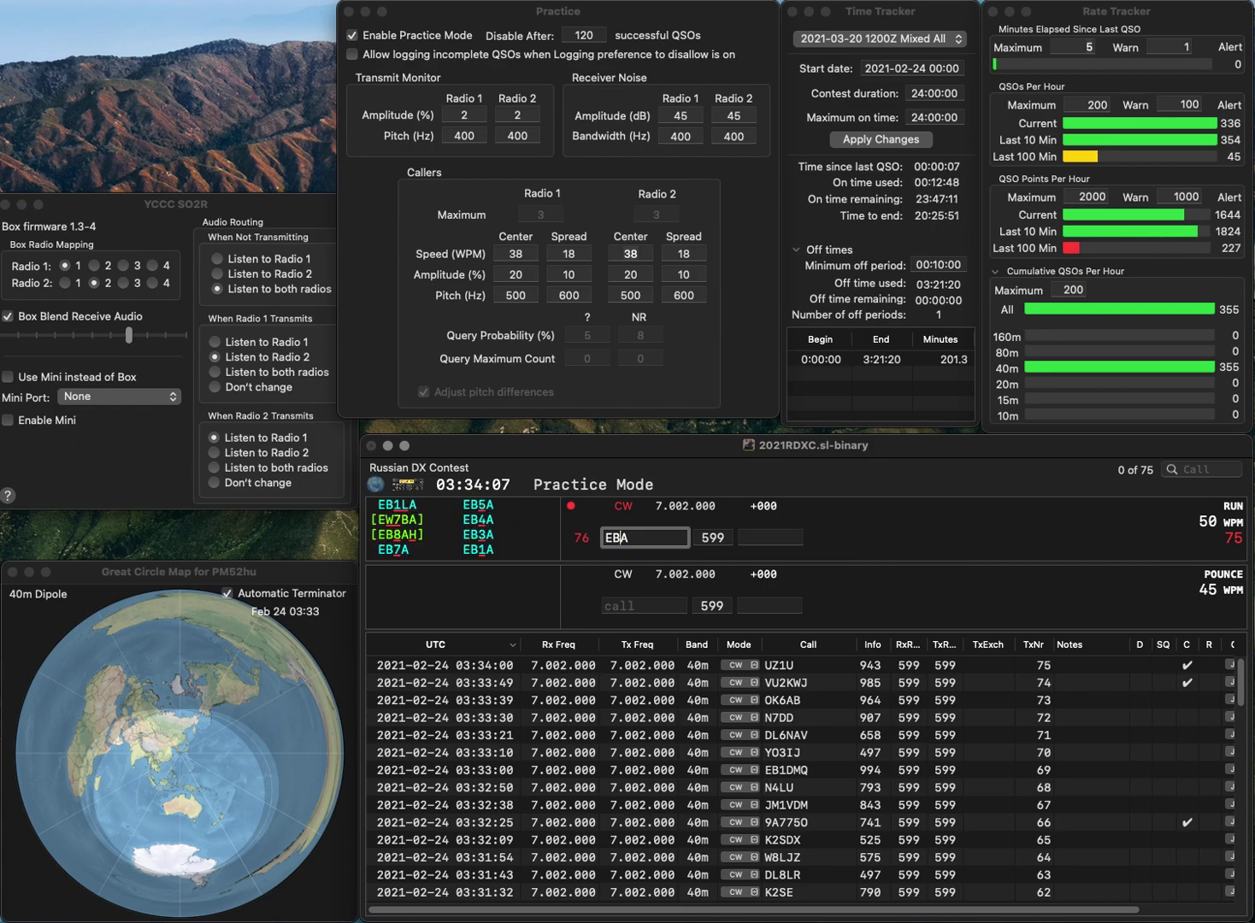
type("5")
key("space")
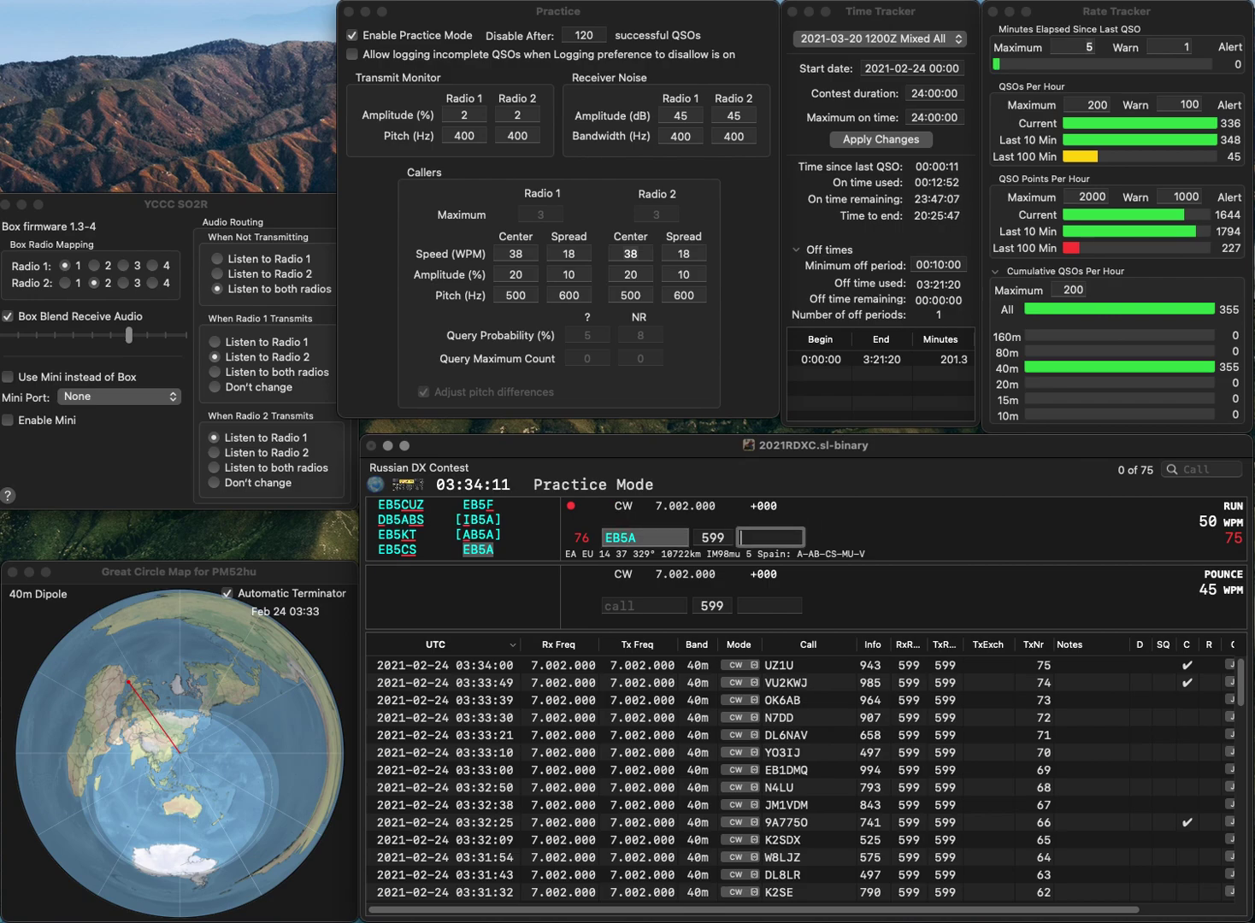
left_click(620, 537)
key("BackSpace")
type("D")
key("space")
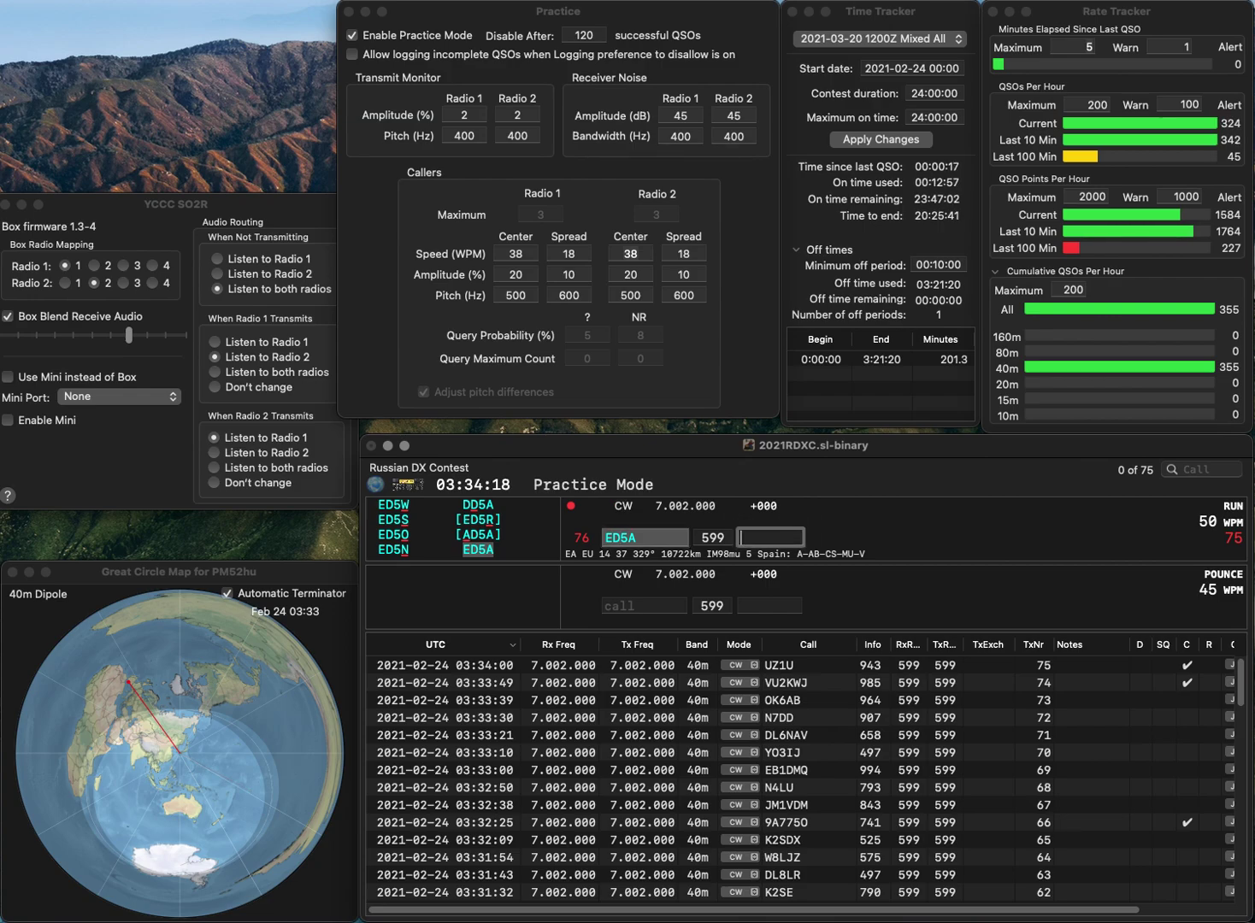
type("964")
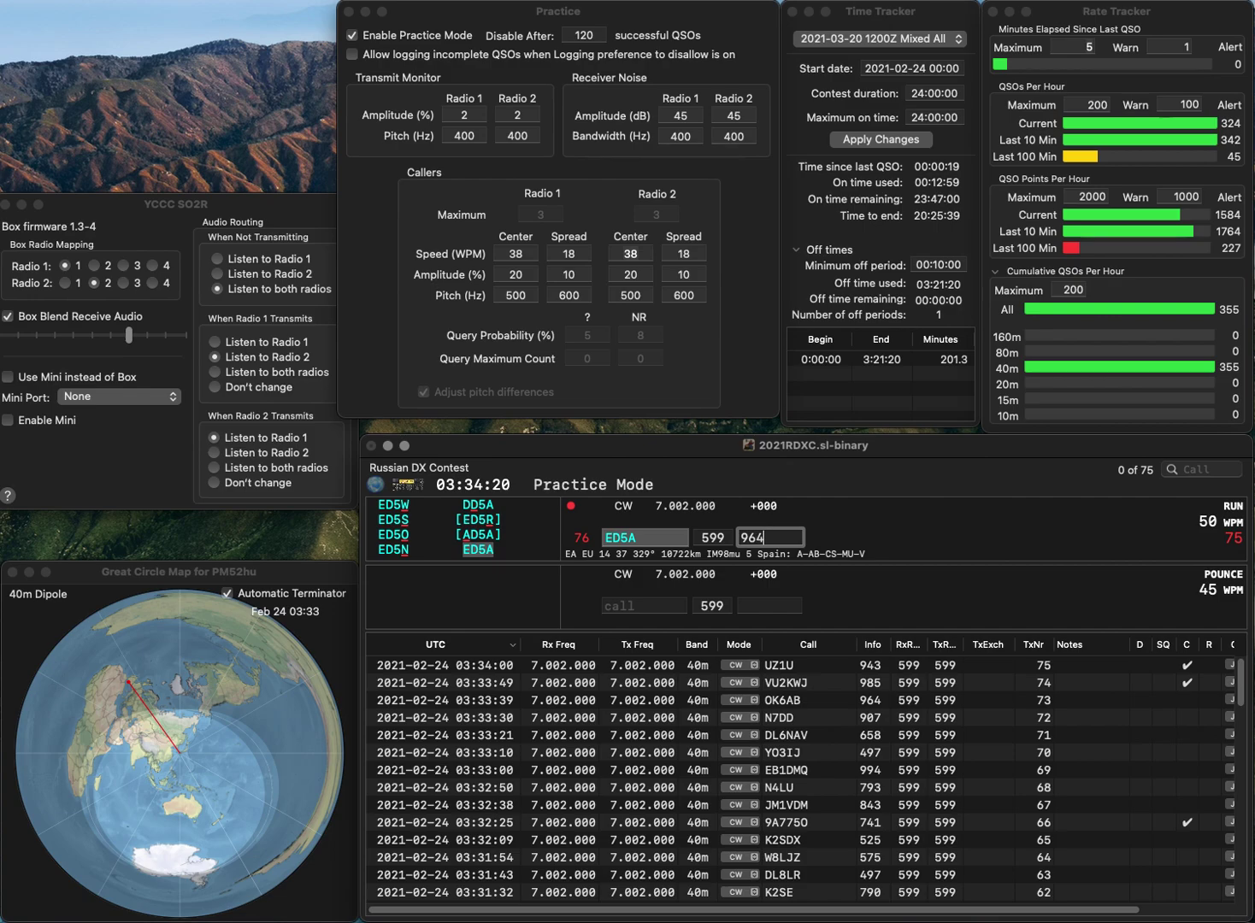
key("Return")
Log a run-radio contact with call sign MM0HNR and received exchange number 534
type("MM")
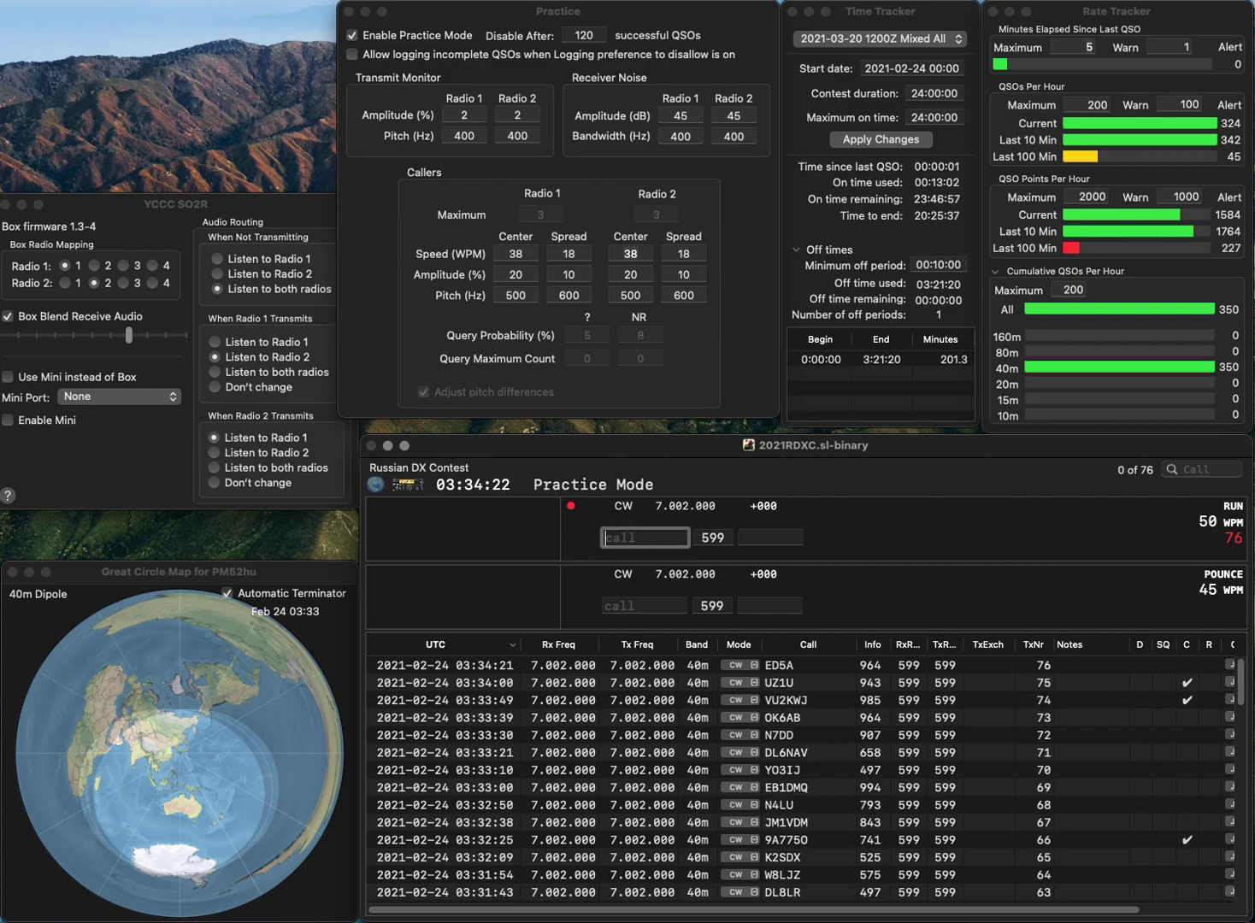
type("0SNR")
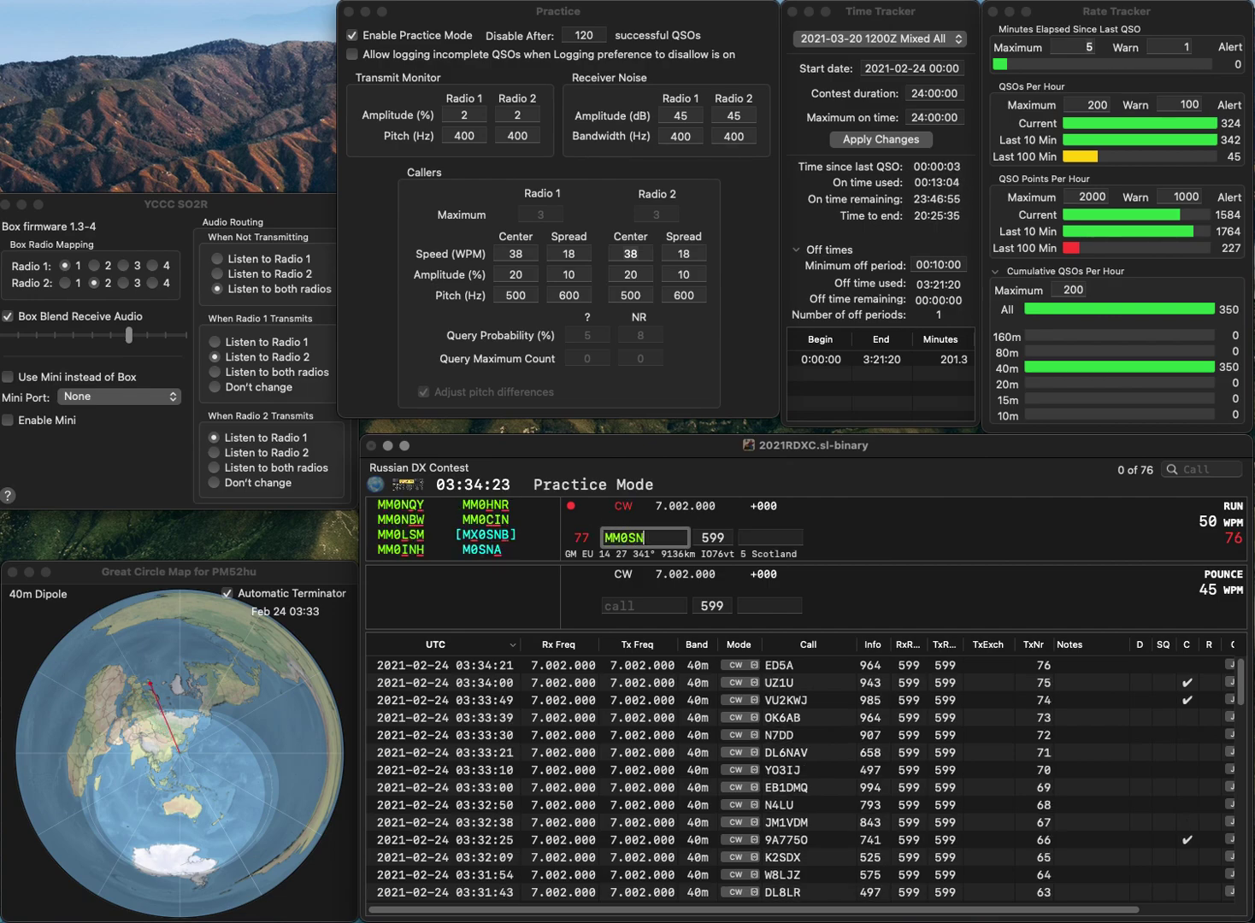
key("Left")
key("Left")
key("BackSpace")
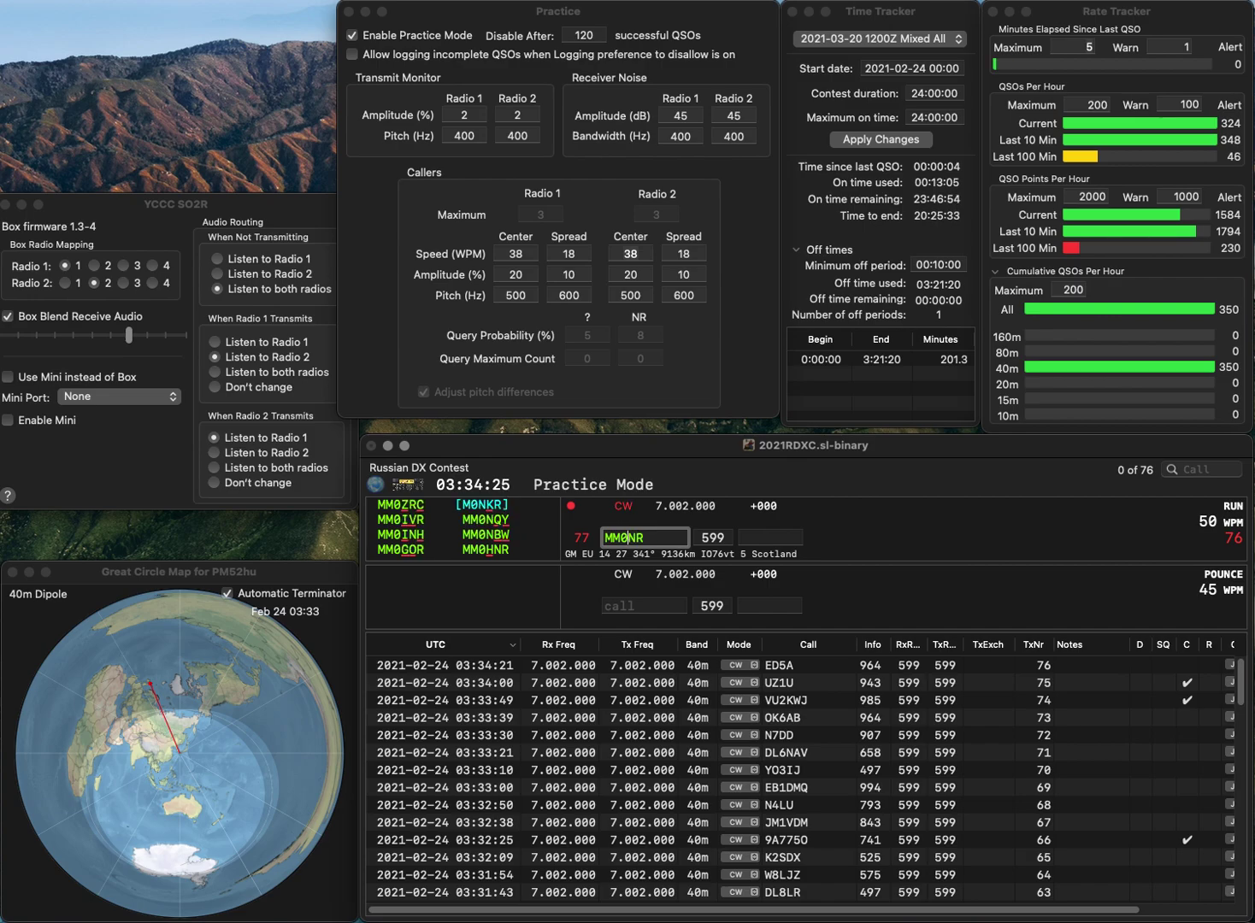
type("H")
key("Return")
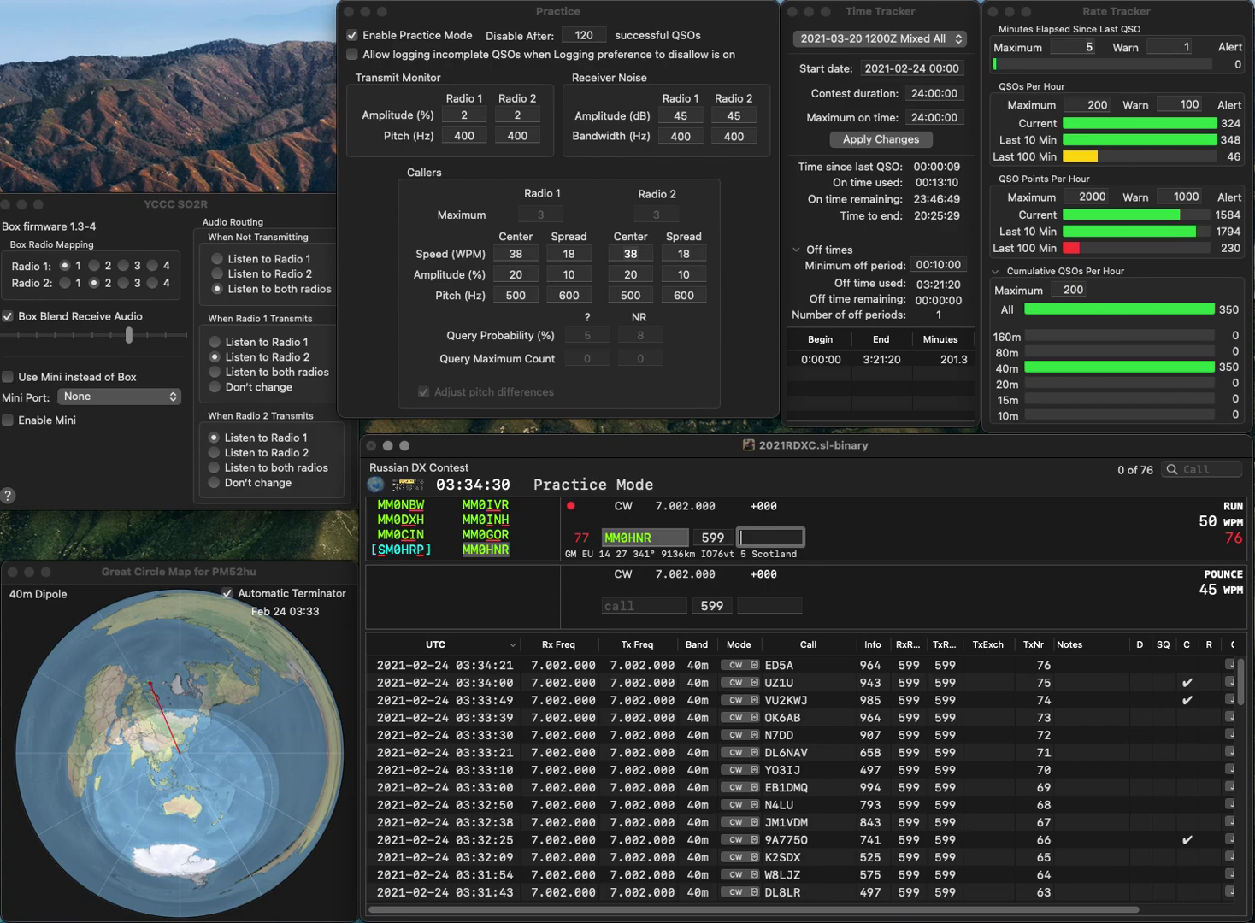
type("534")
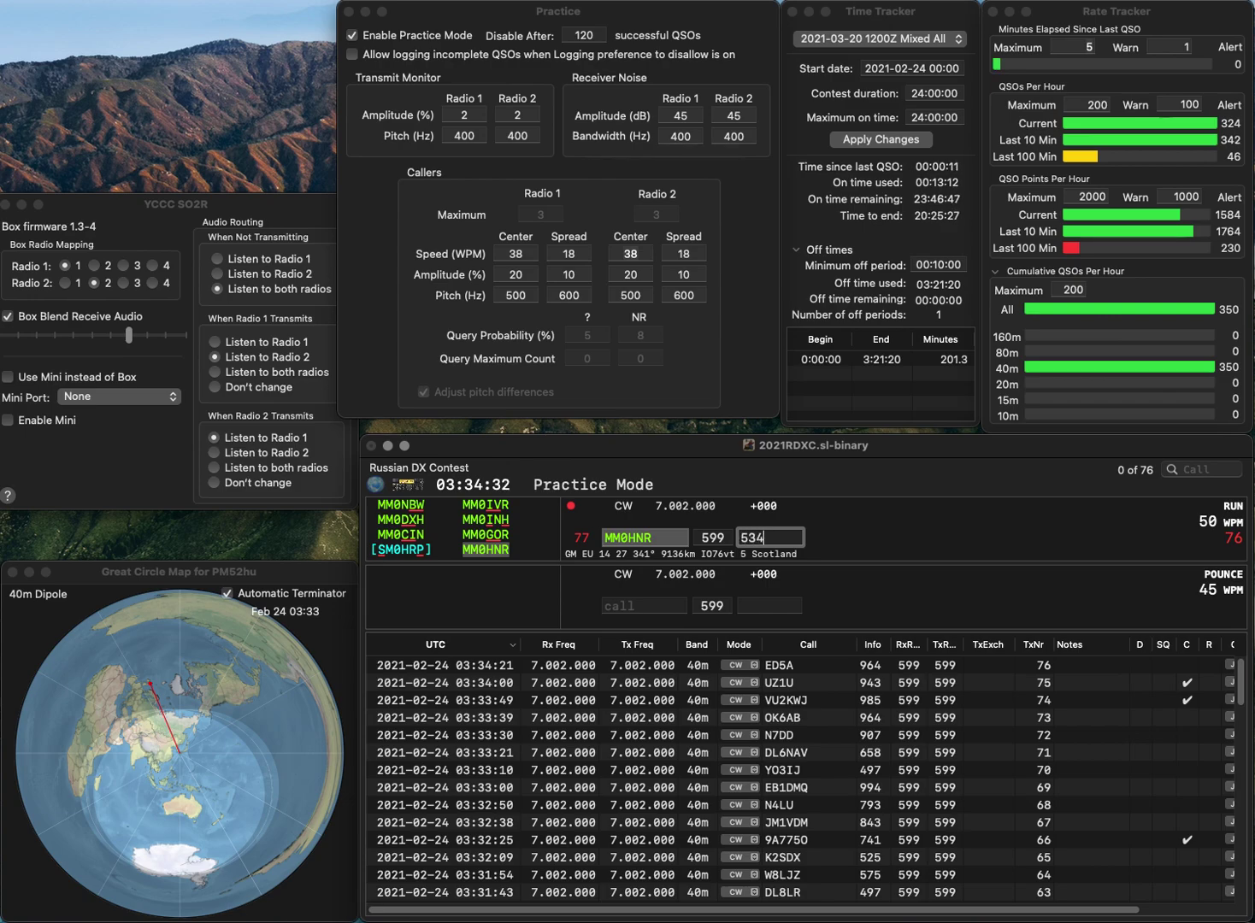
key("Return")
type("DF7GG")
key("space")
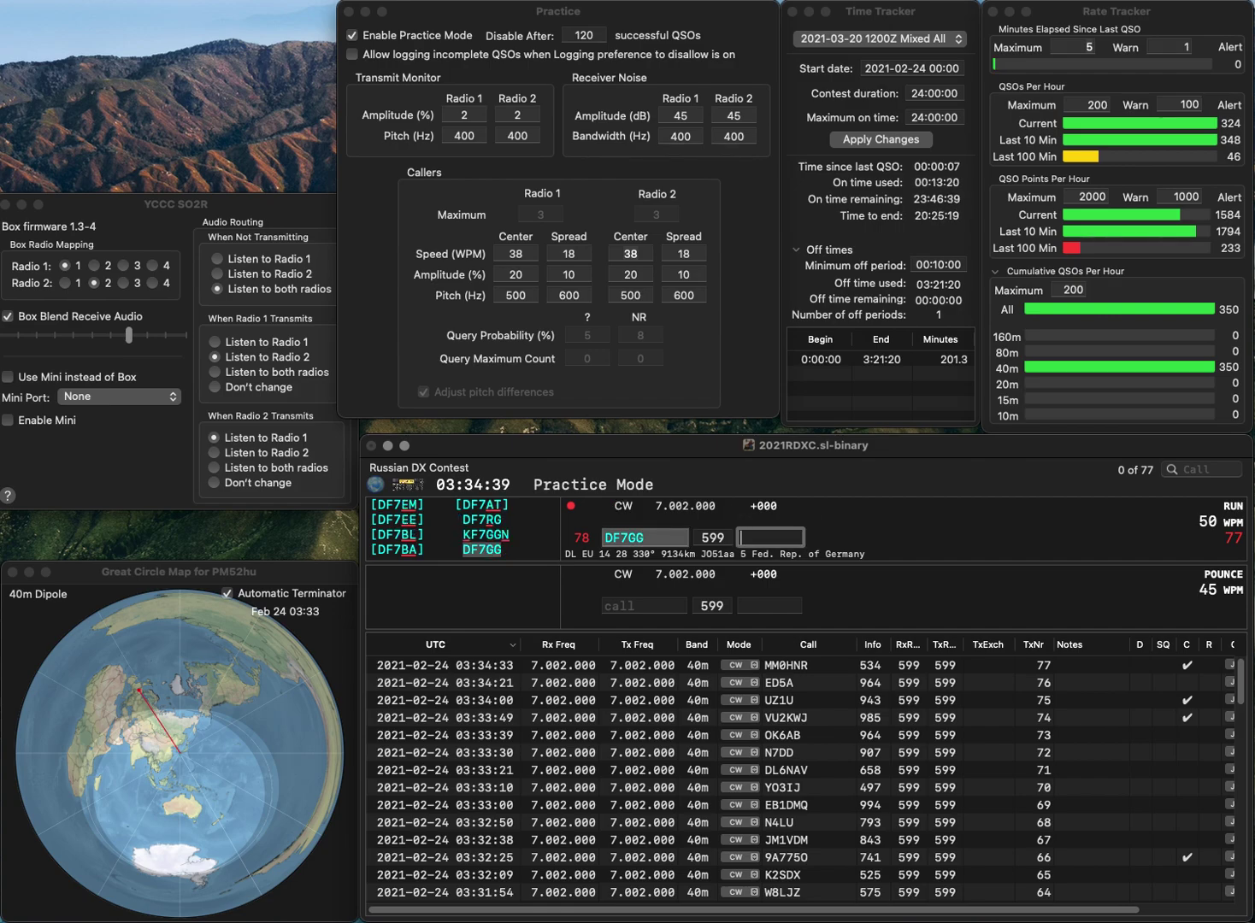
type("694")
key("Return")
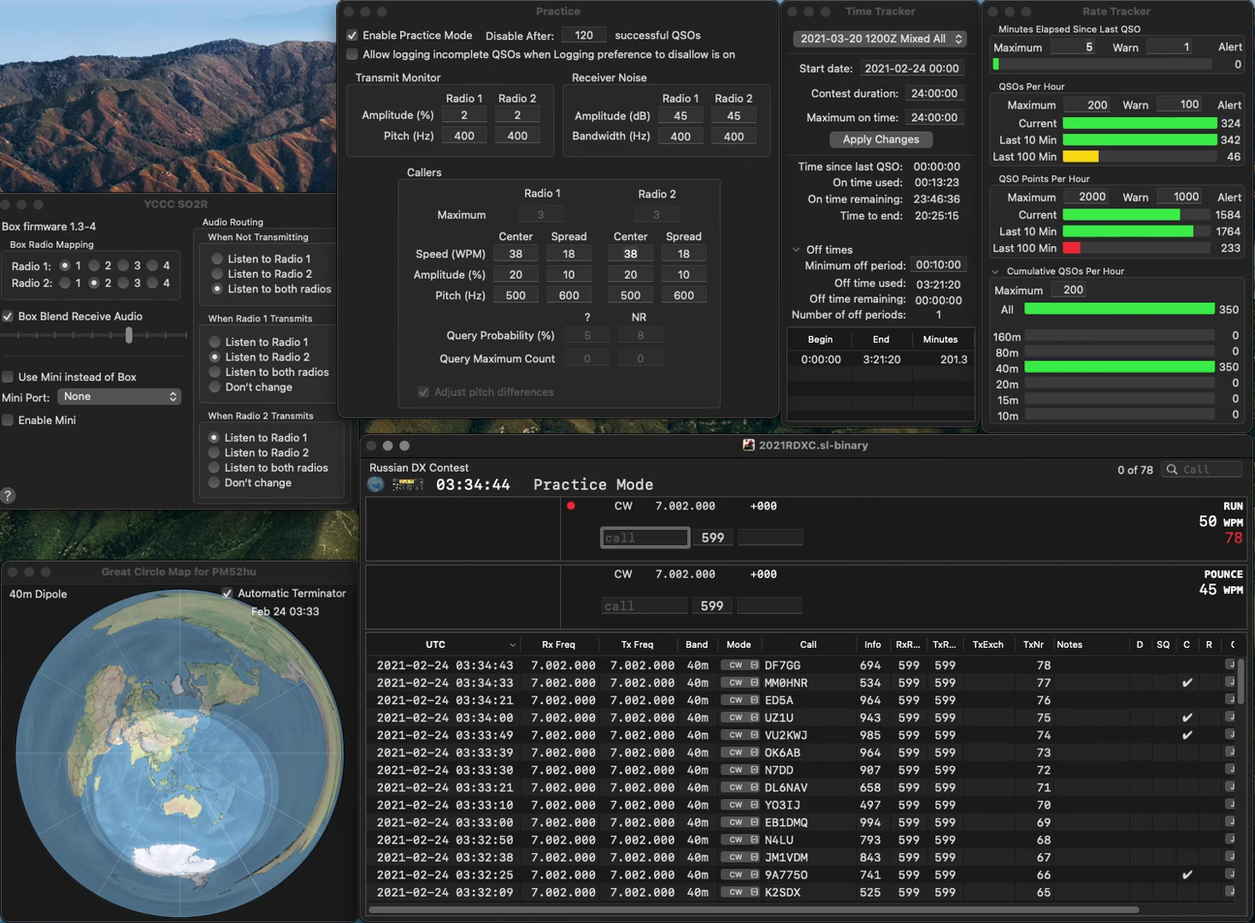
type("SP9MKG")
key("Return")
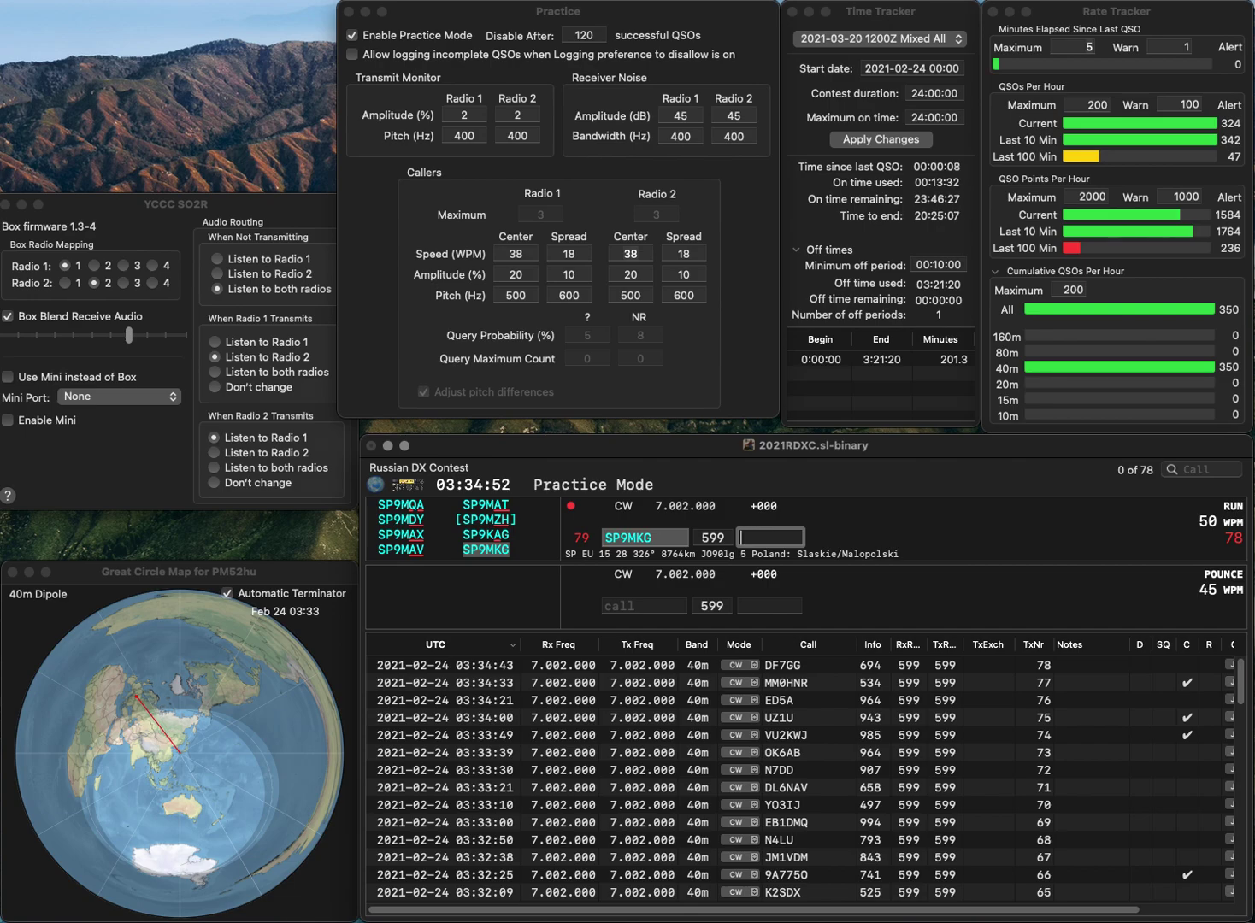
type("13")
key("Return")
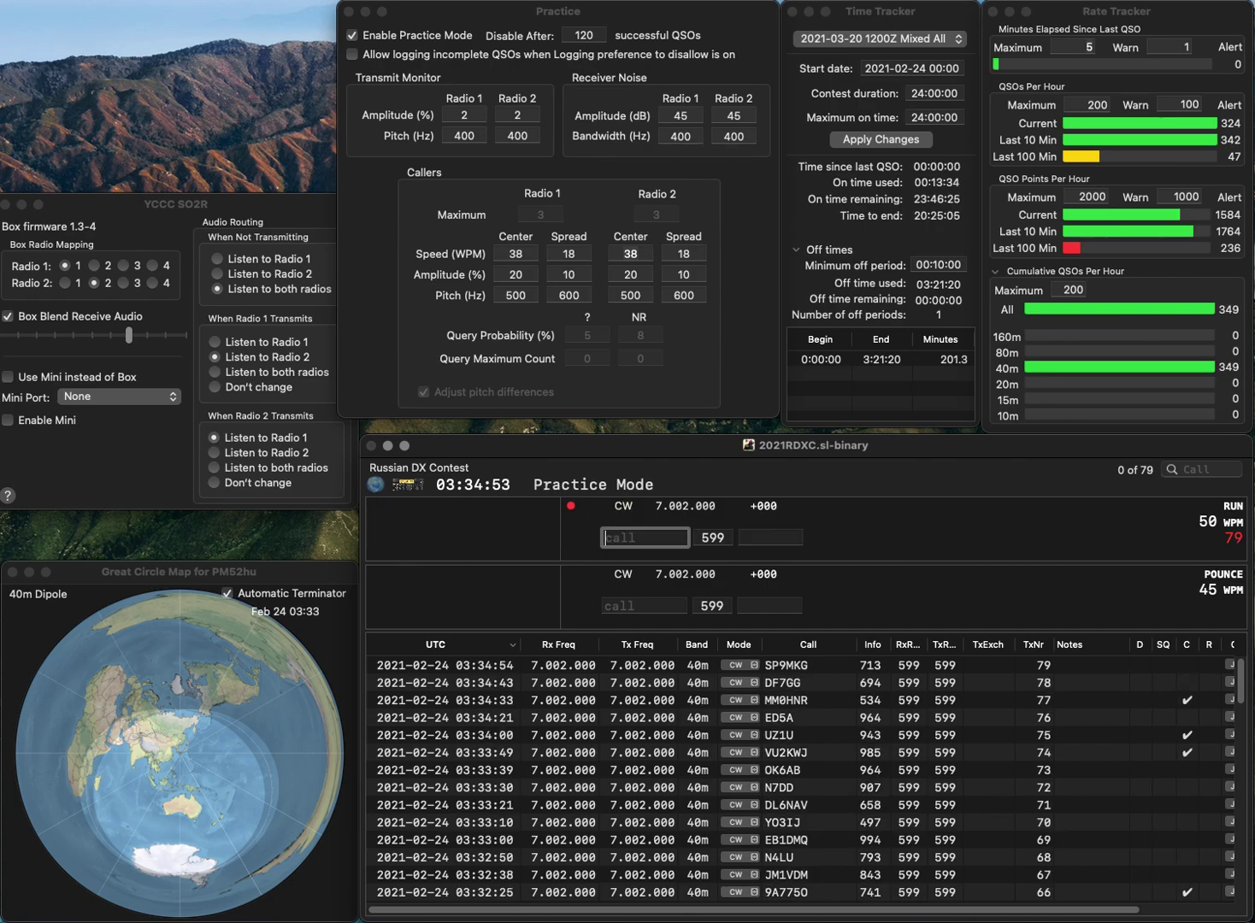
type("K7NWF")
key("Return")
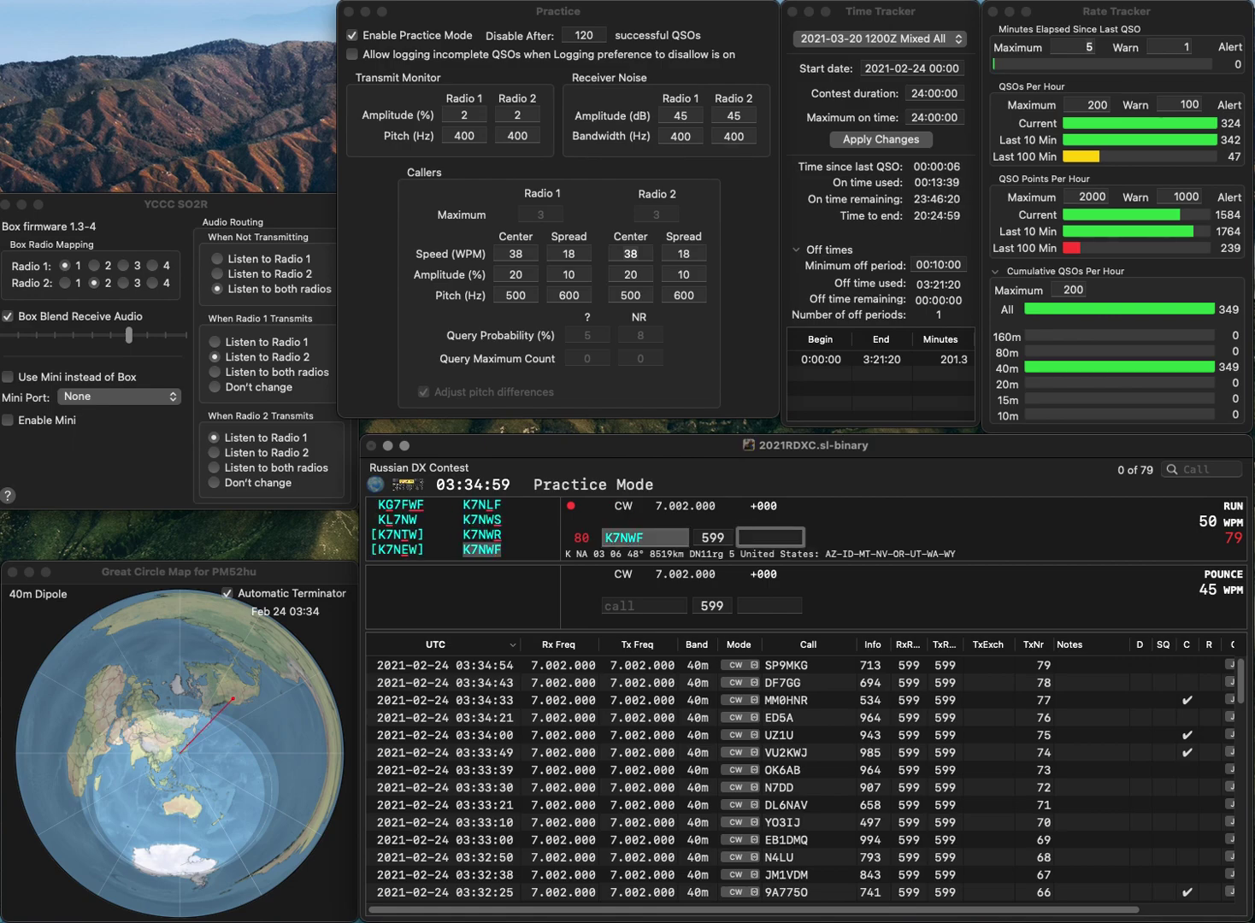
type("821")
key("Return")
Log a run-radio contact with call sign KC3M and received exchange number 214
type("KC3M")
key("space")
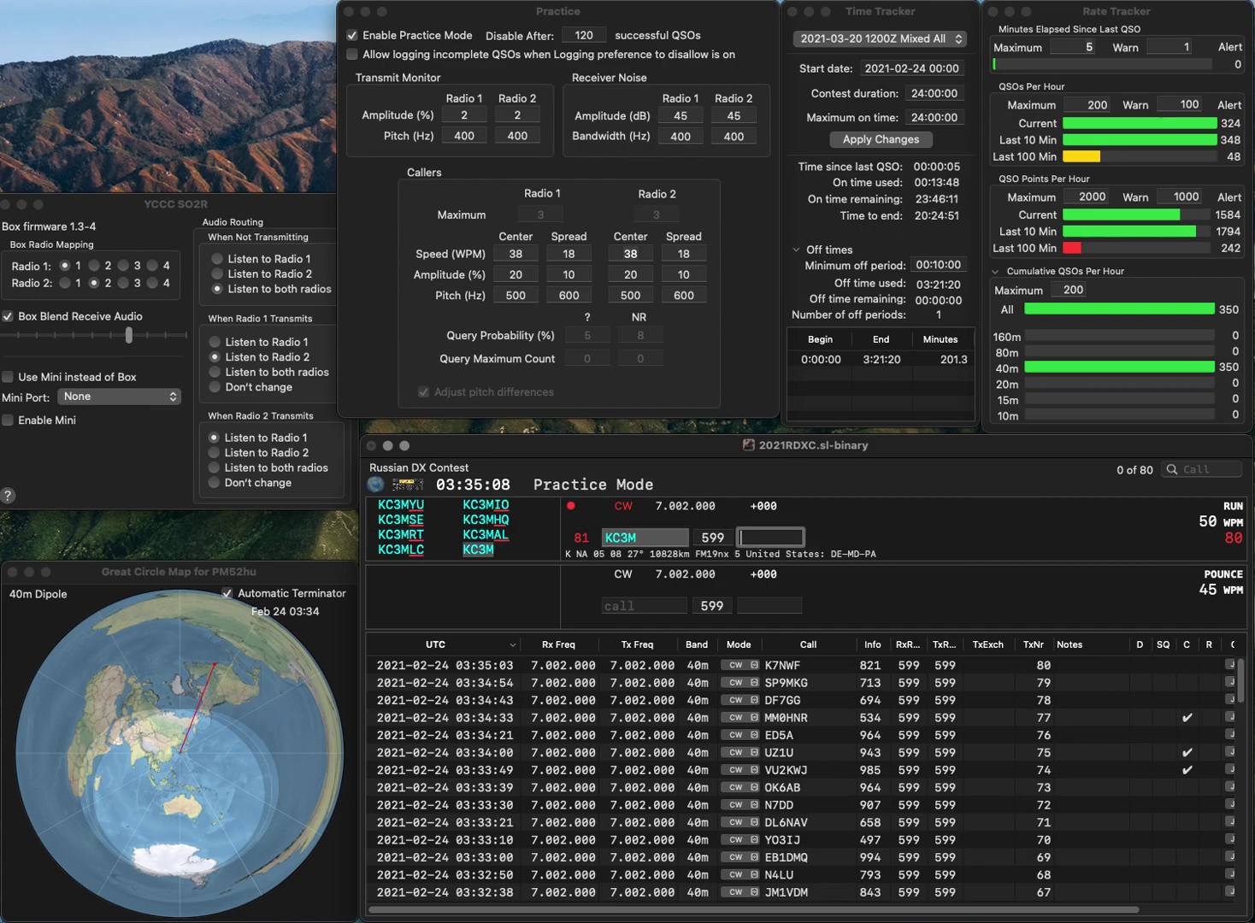
type("214")
key("Return")
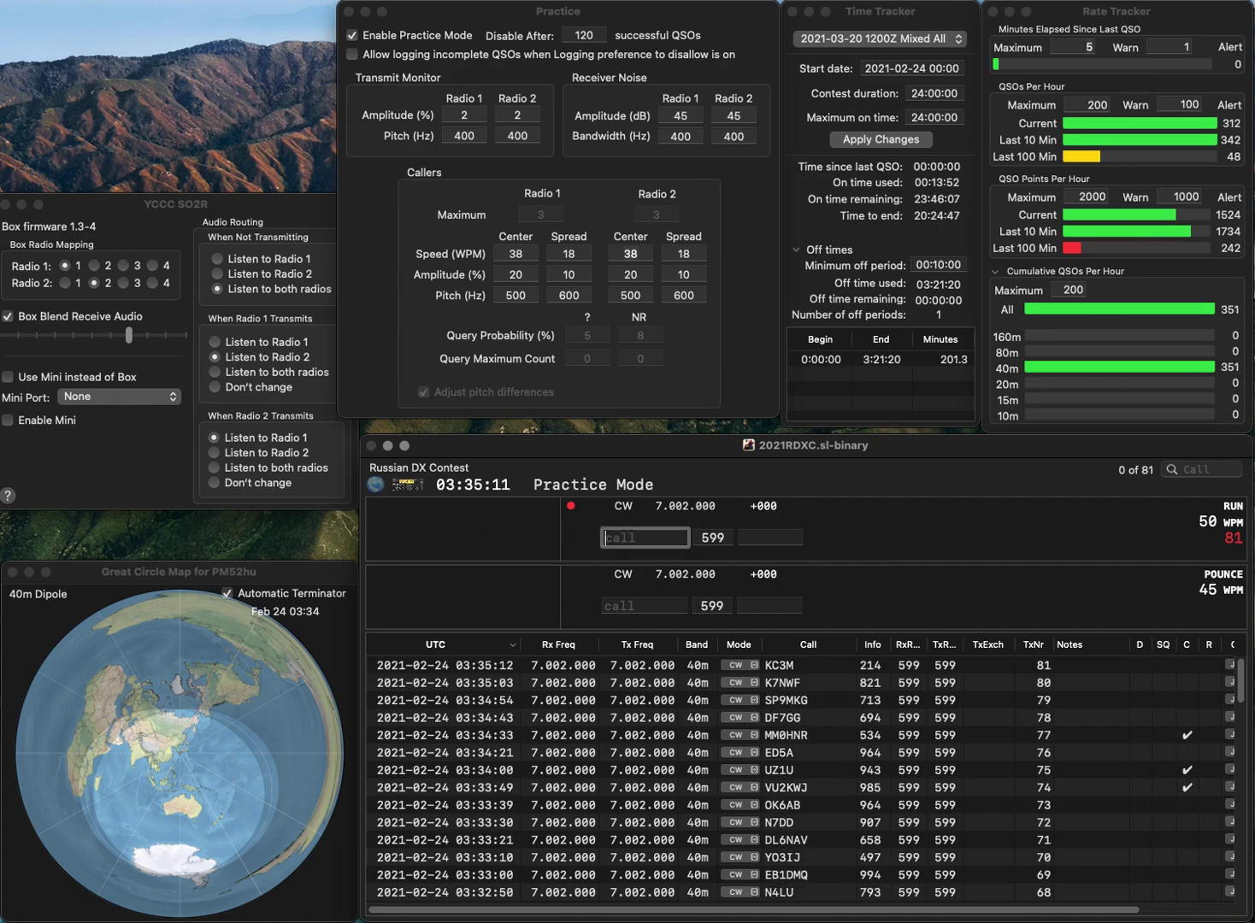
Log a run-radio contact with call sign JA8KSF and received exchange number 34
type("JA8KSF")
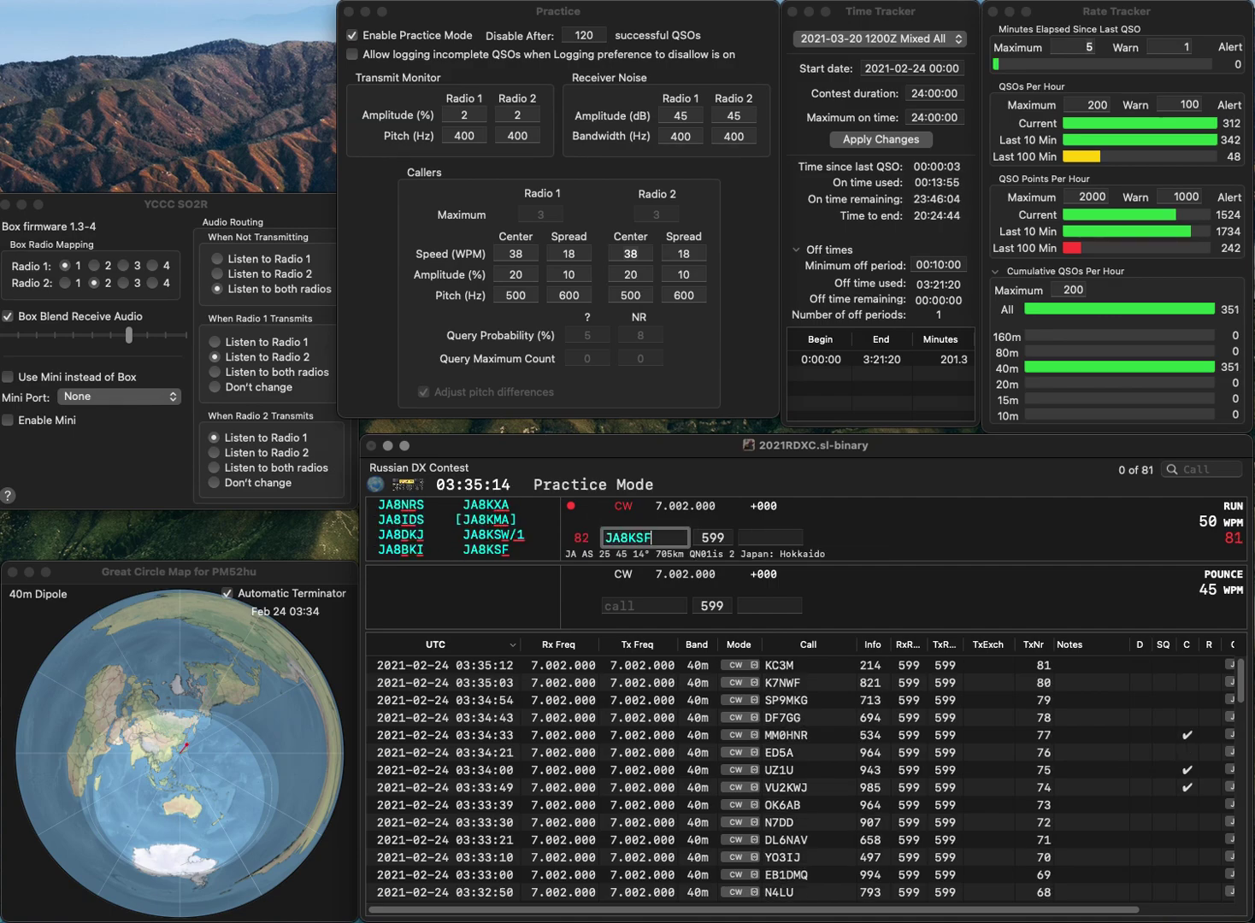
key("Return")
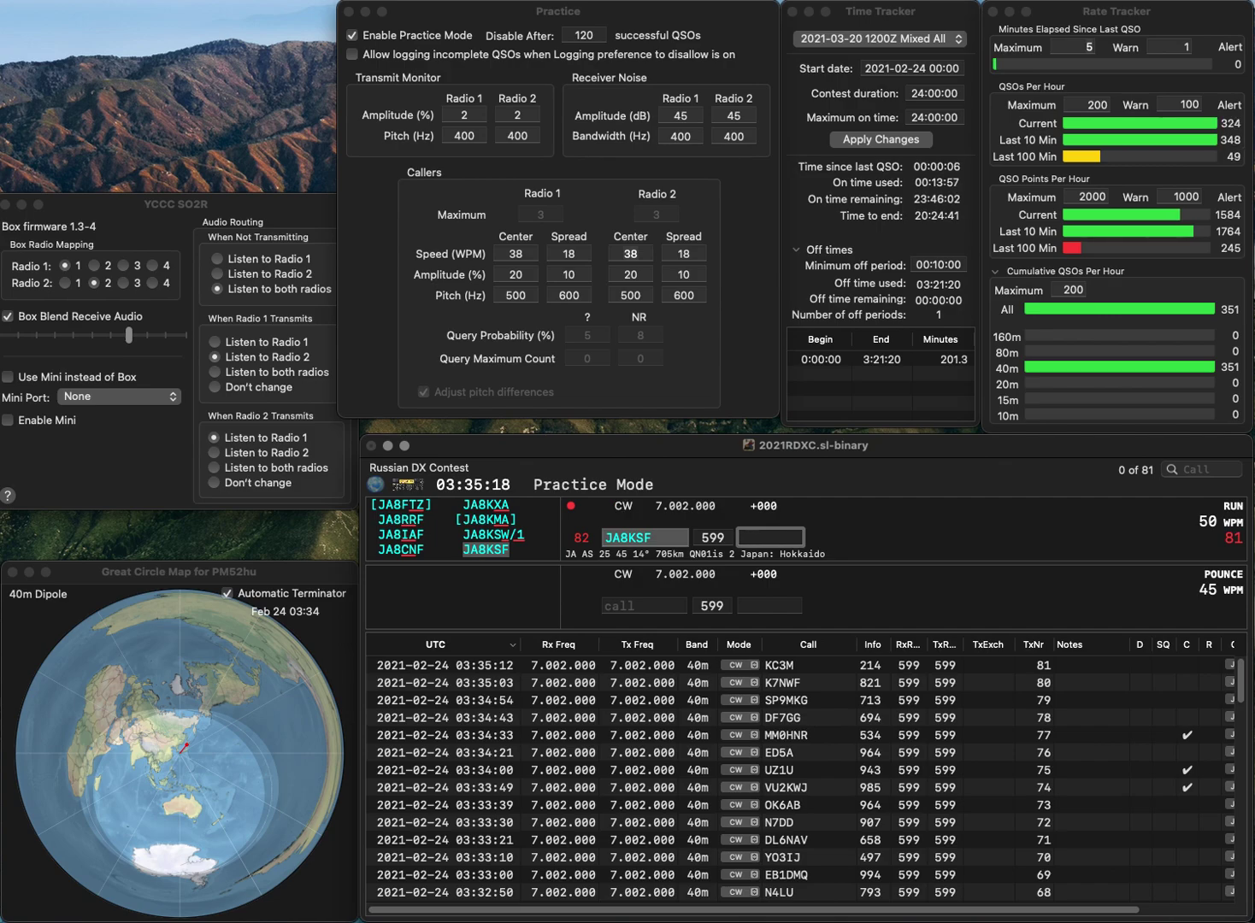
type("34")
key("Return")
Log a run-radio contact with call sign W8FT and received exchange number 768
type("W8S")
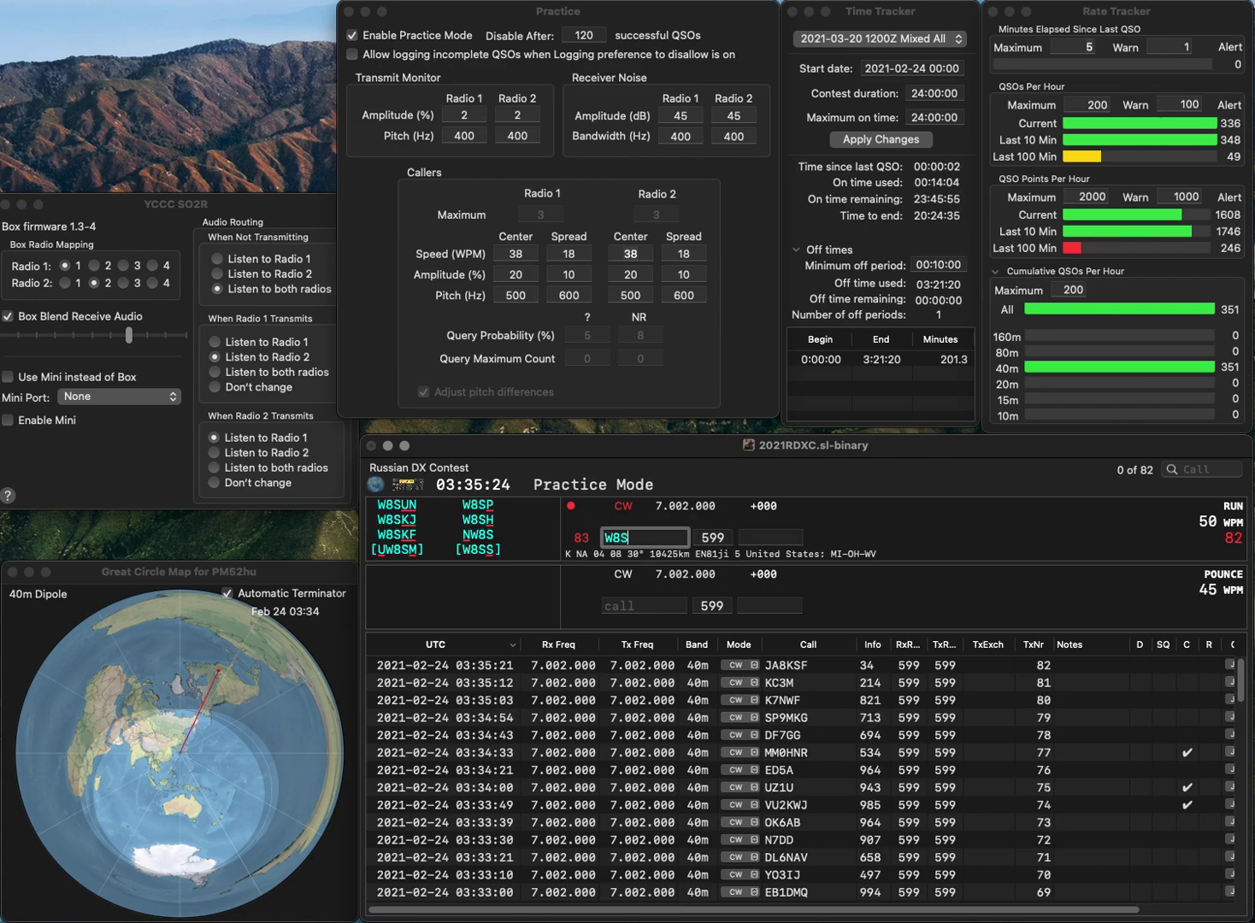
key("BackSpace")
type("T")
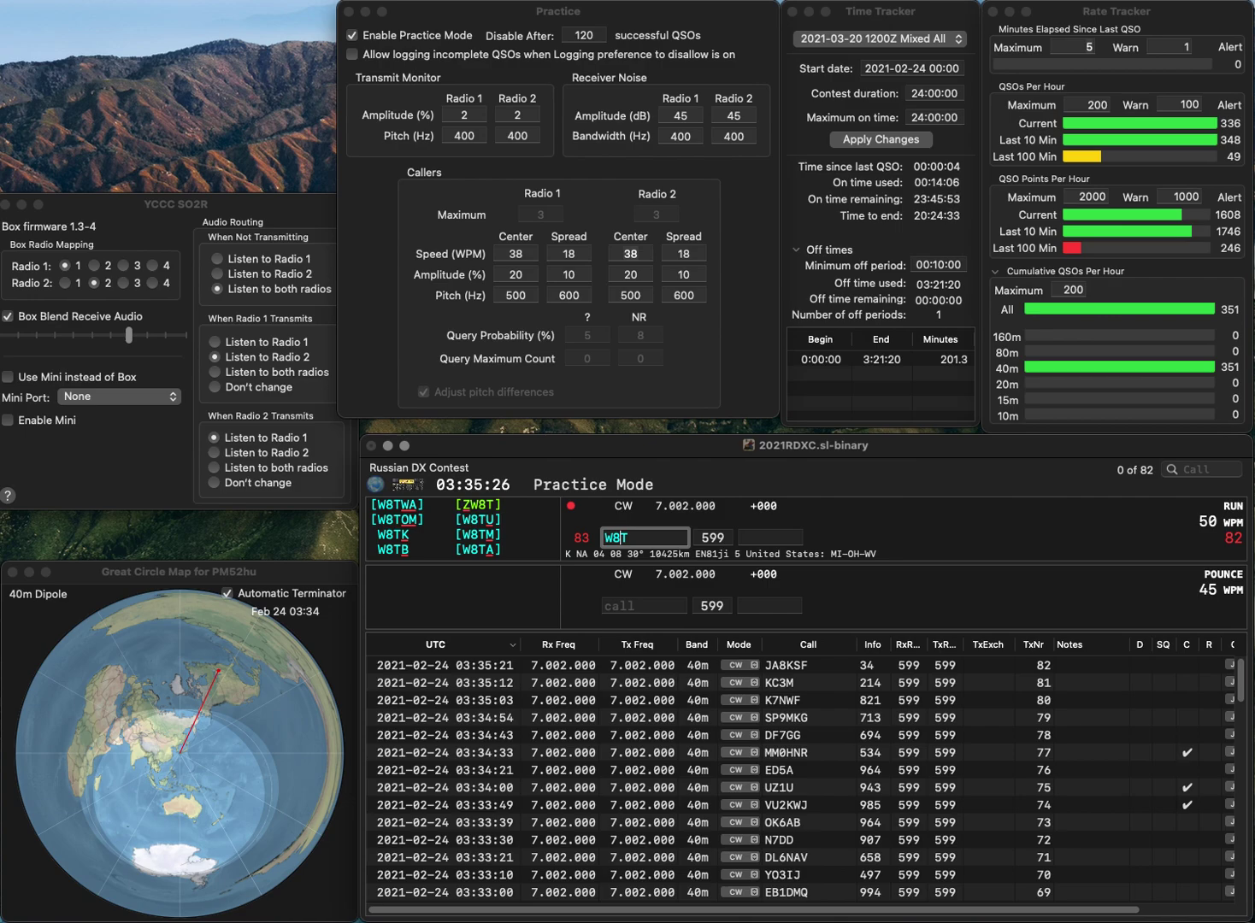
key("BackSpace")
type("FT")
key("Return")
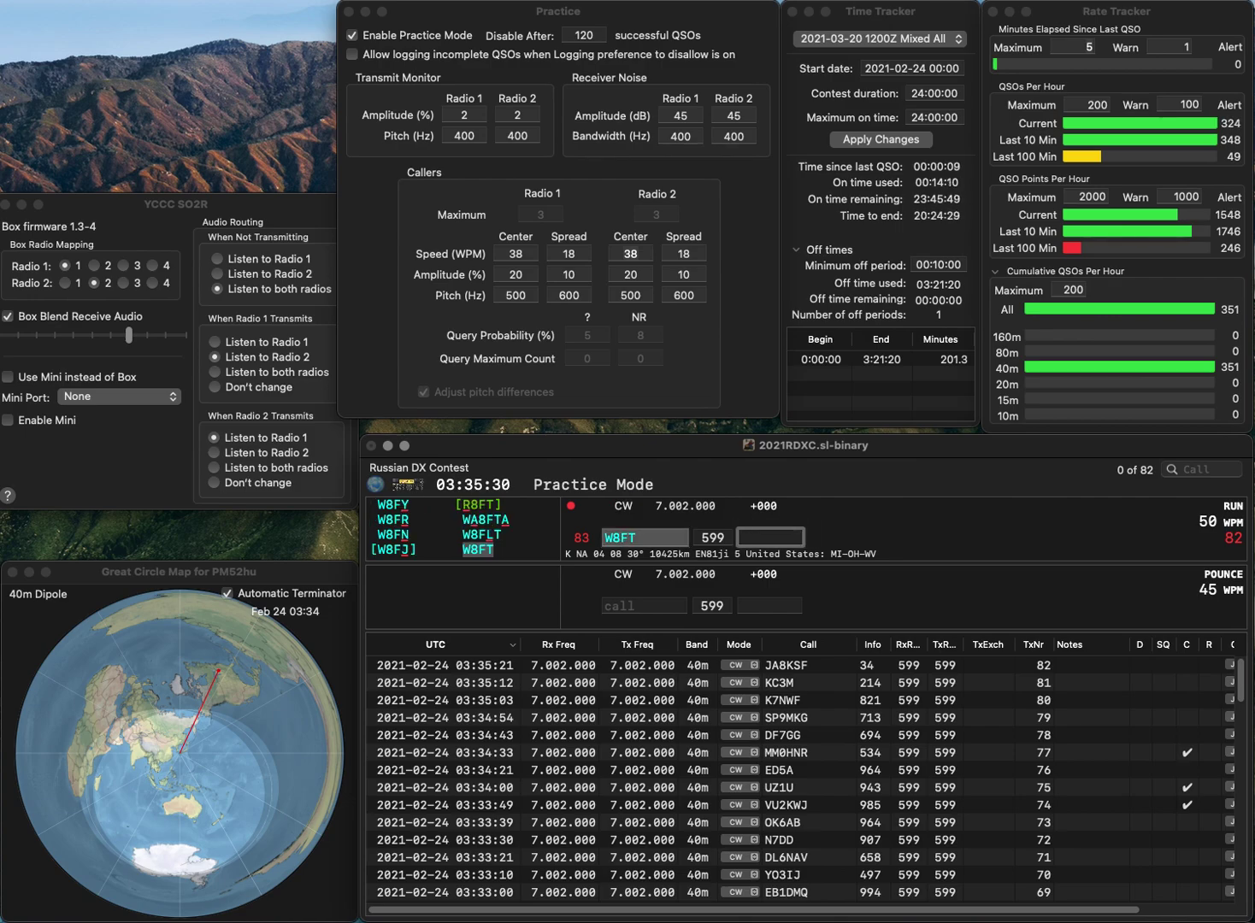
type("768")
key("Return")
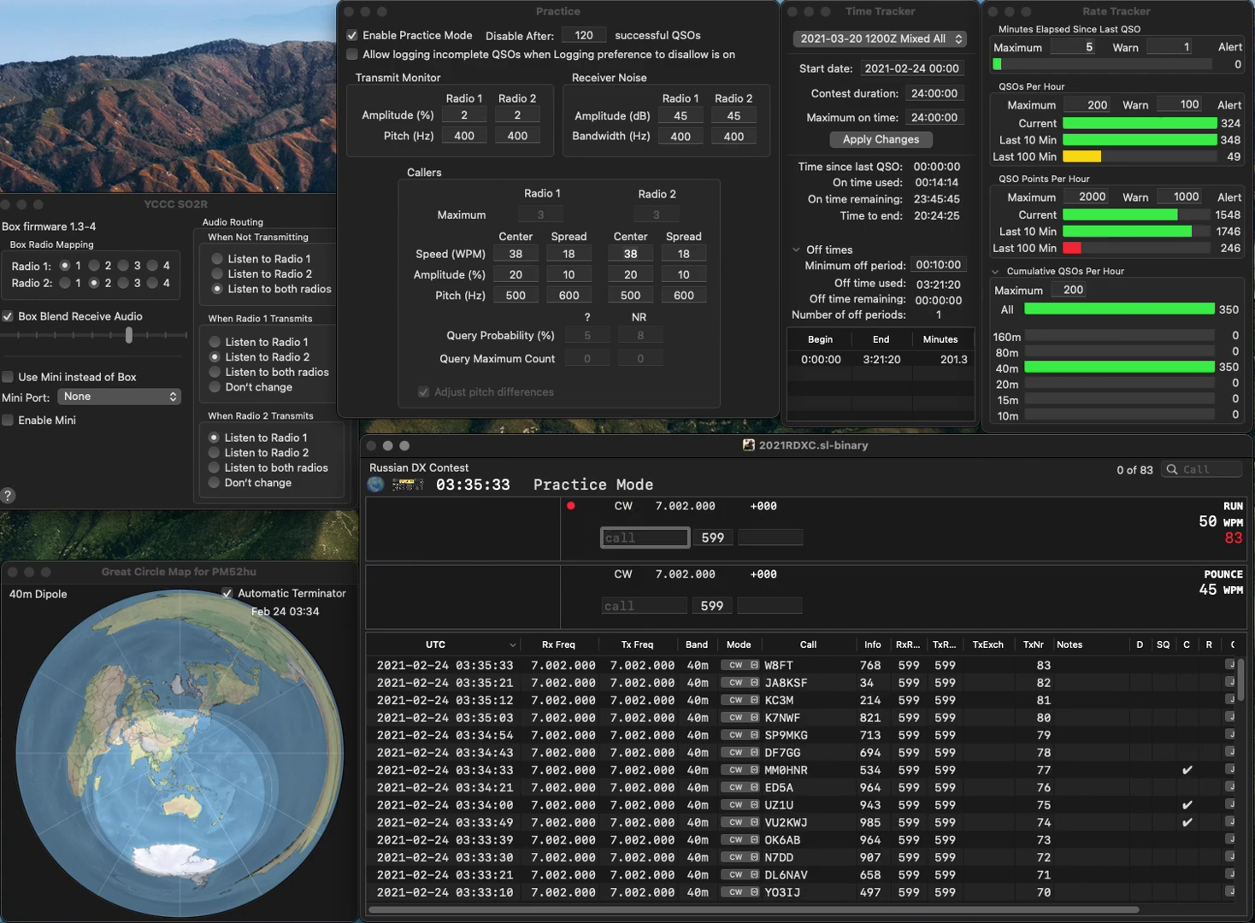
Log a run-radio contact with call sign YT1TX and received exchange number 569
type("YT1TX")
key("Return")
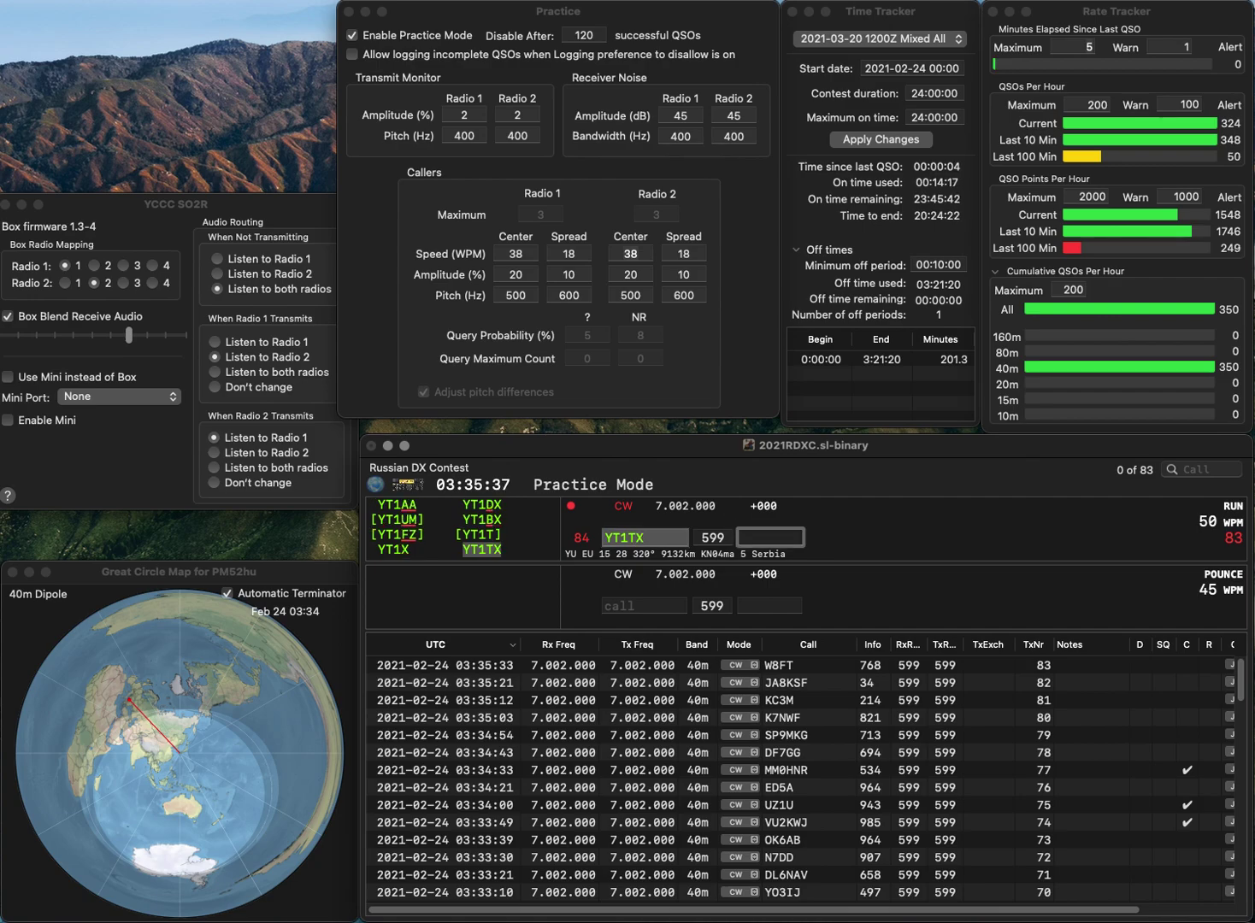
type("569")
key("Return")
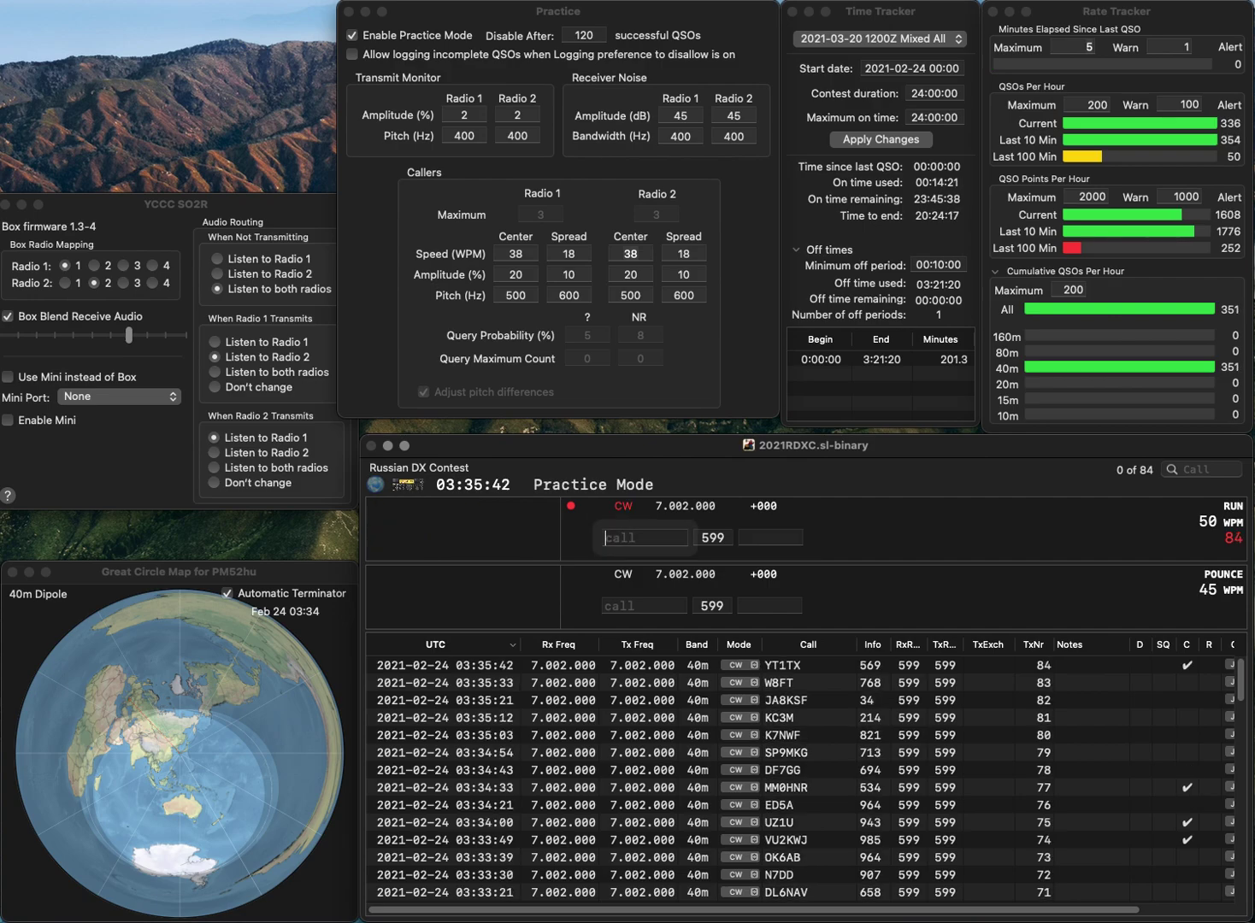
type("GZG")
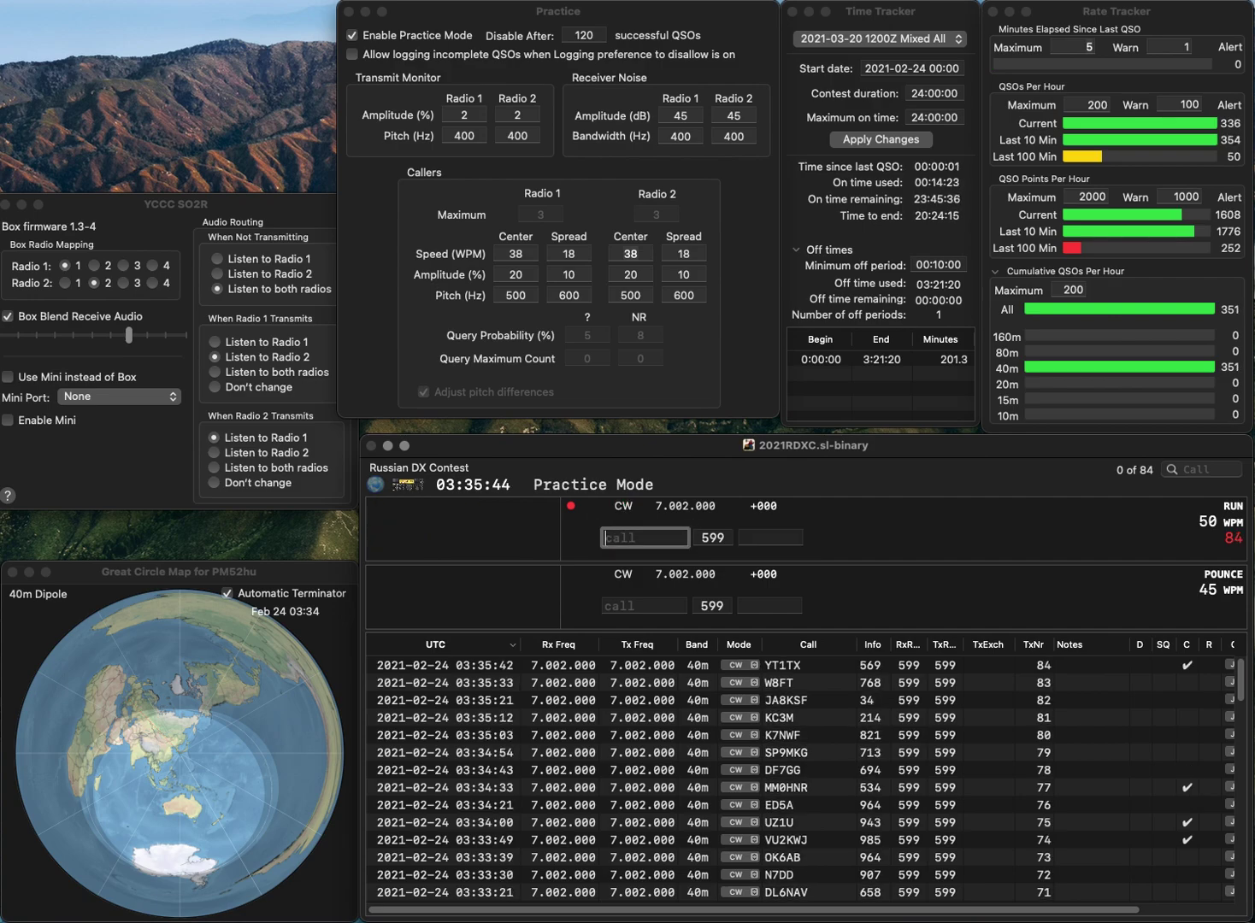
key("Return")
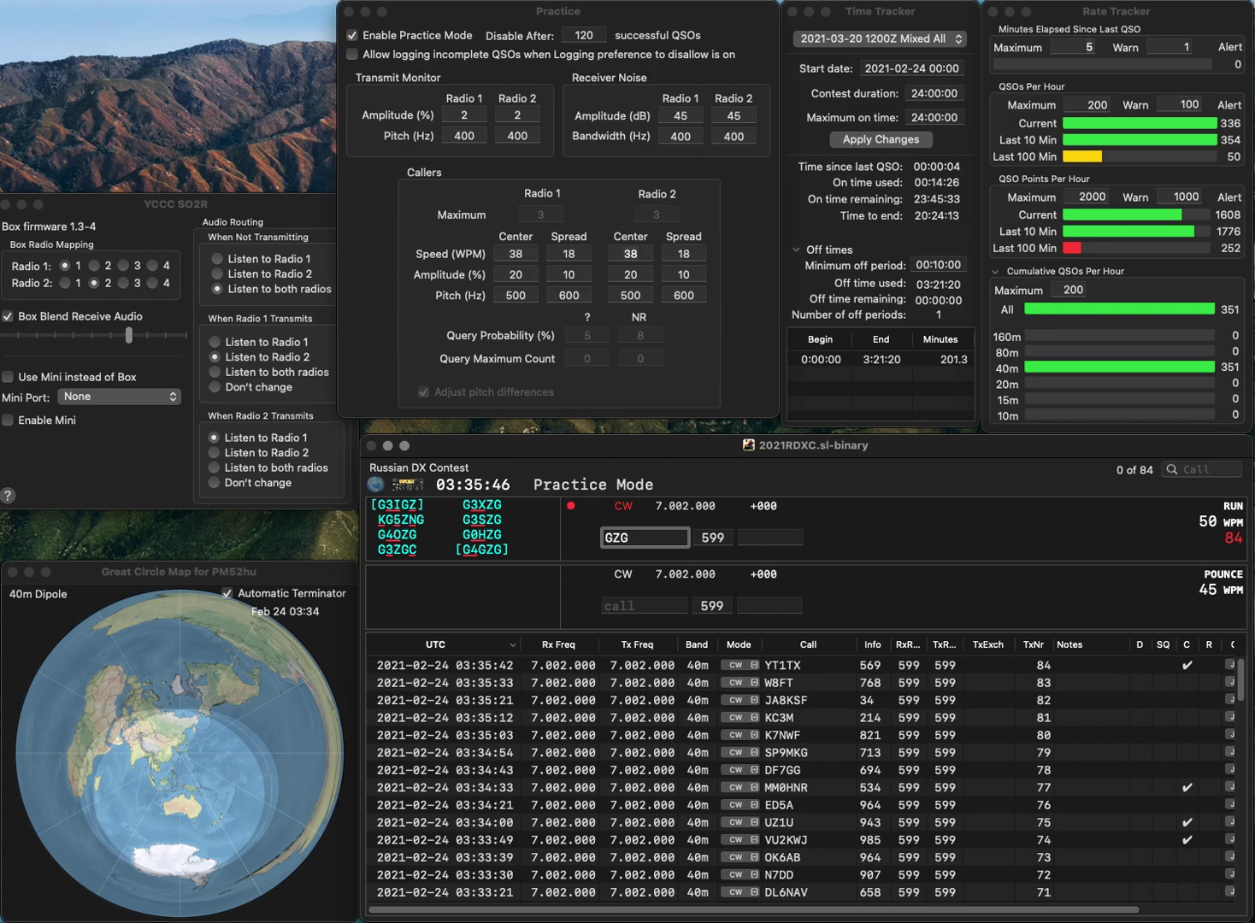
key("Home")
type("G4")
key("Return")
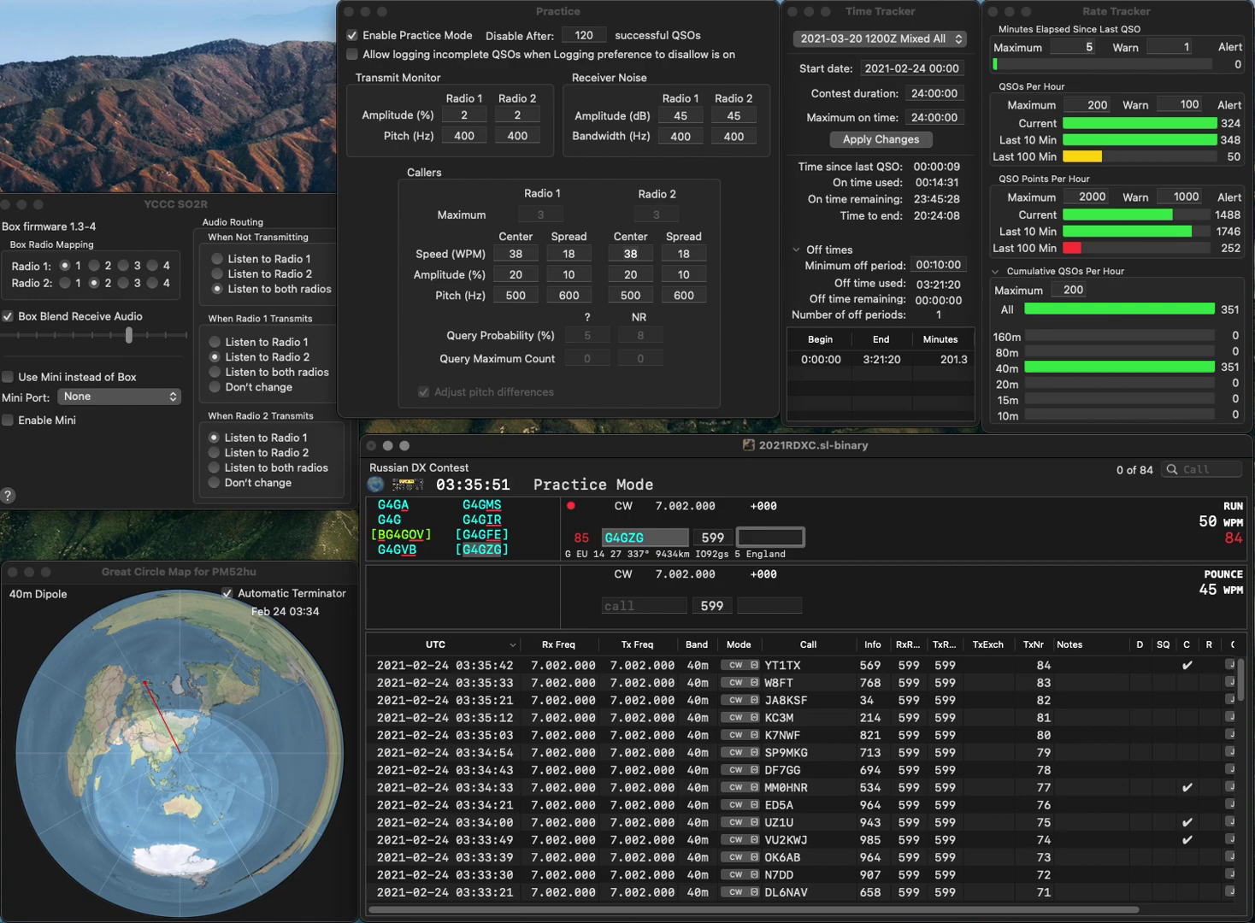
type("823")
key("Return")
Log a run-radio contact with call sign NV9J and received exchange number 990
type("NV9J")
key("space")
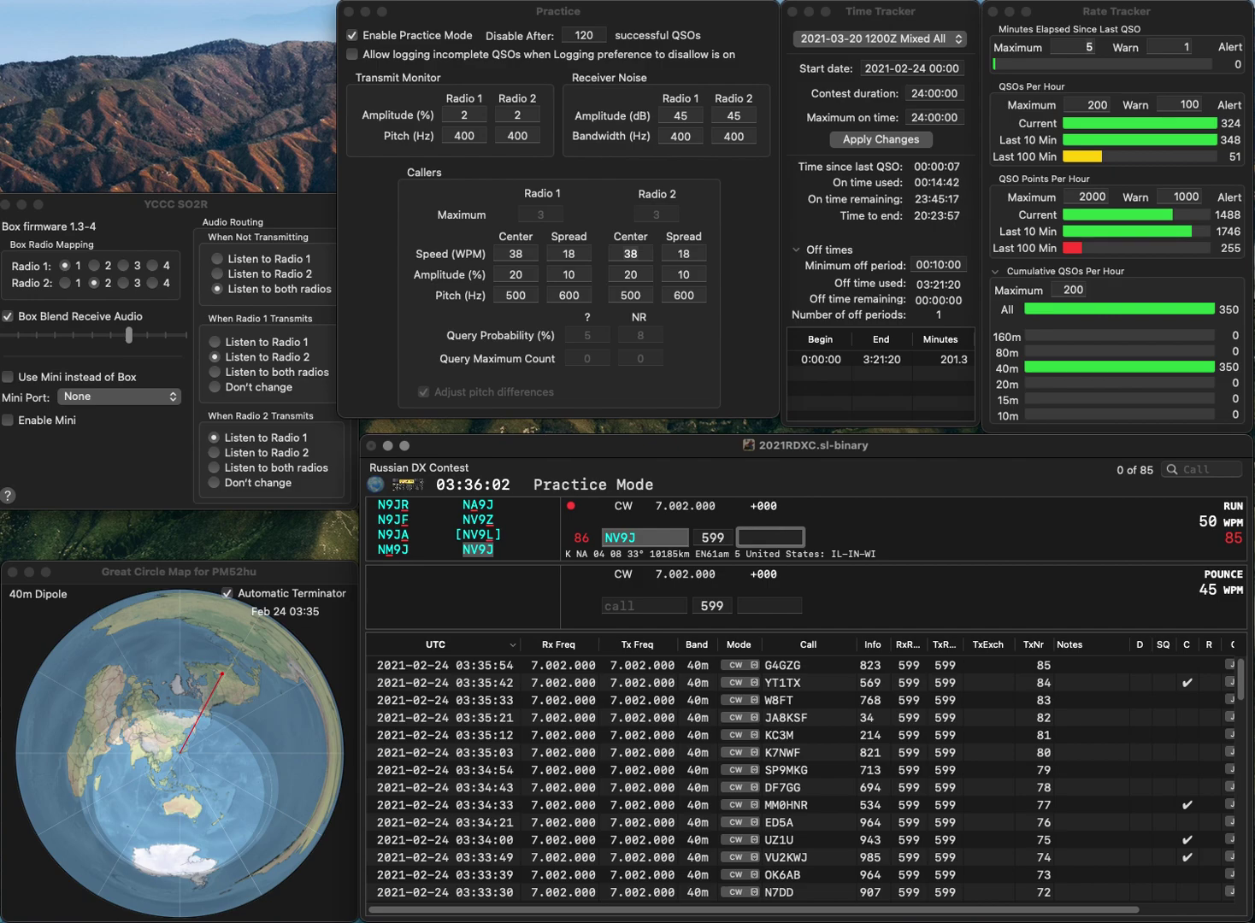
type("9")
key("BackSpace")
type("0")
key("Return")
Log a run-radio contact with call sign W3KHQ and received exchange number 893
type("W")
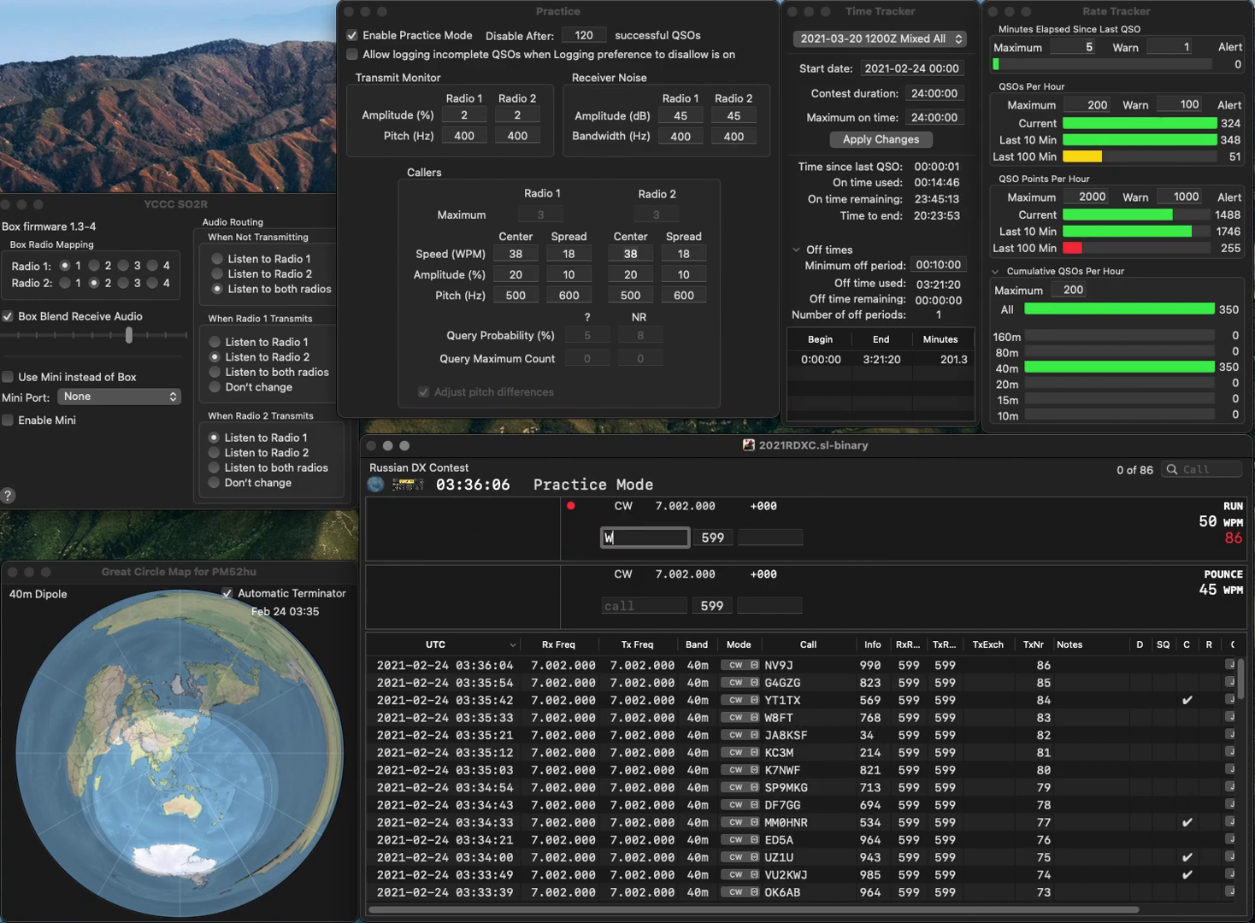
type("3KHQ")
key("space")
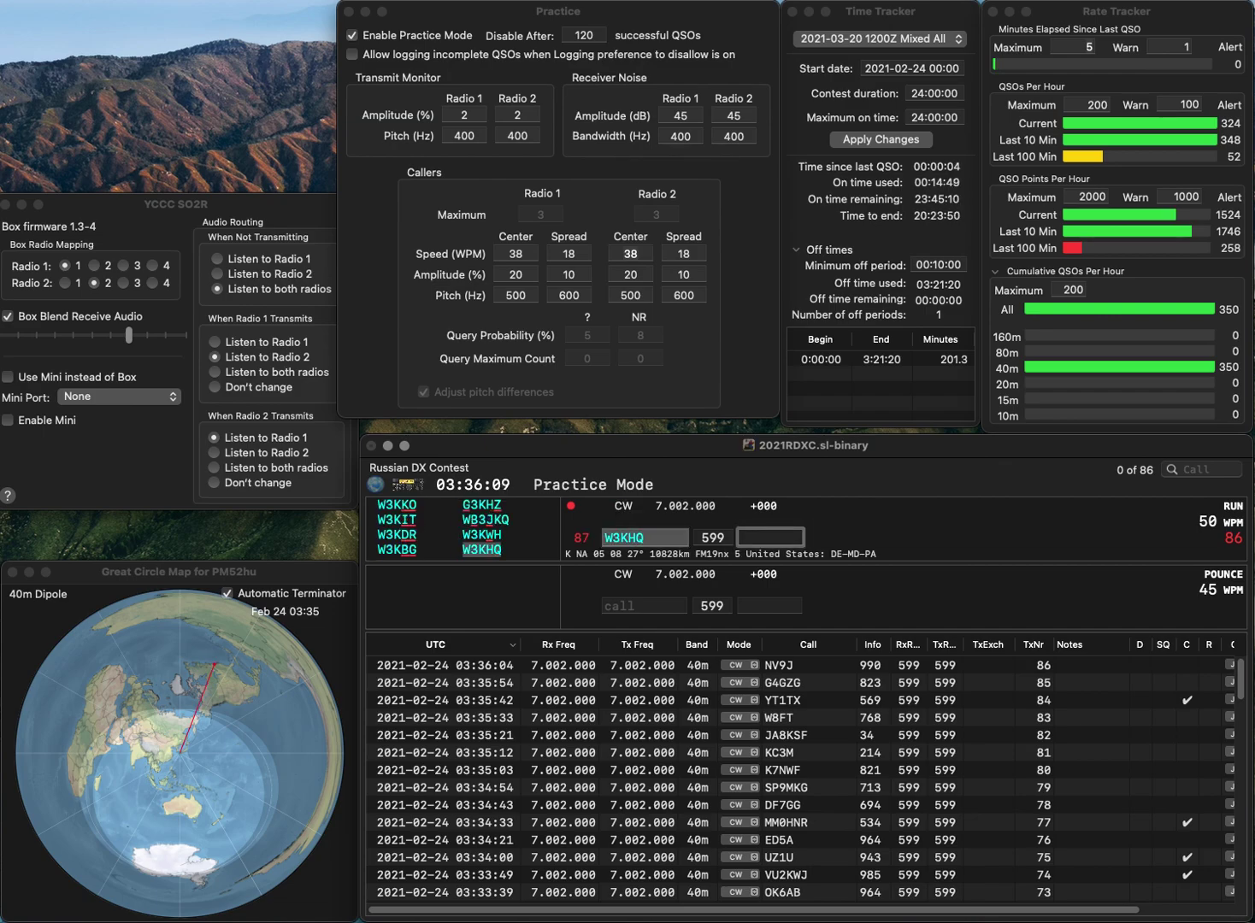
type("8")
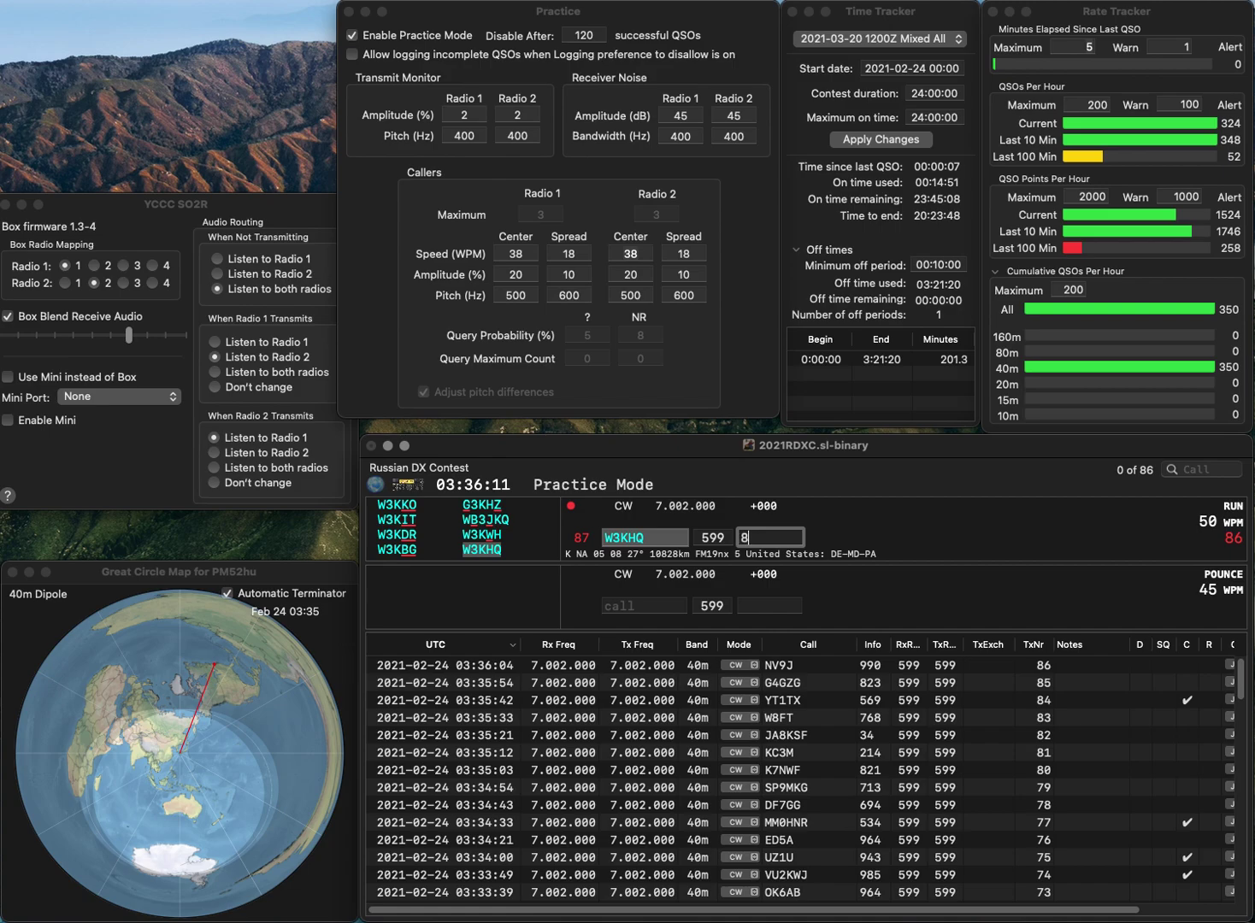
type("93")
key("Return")
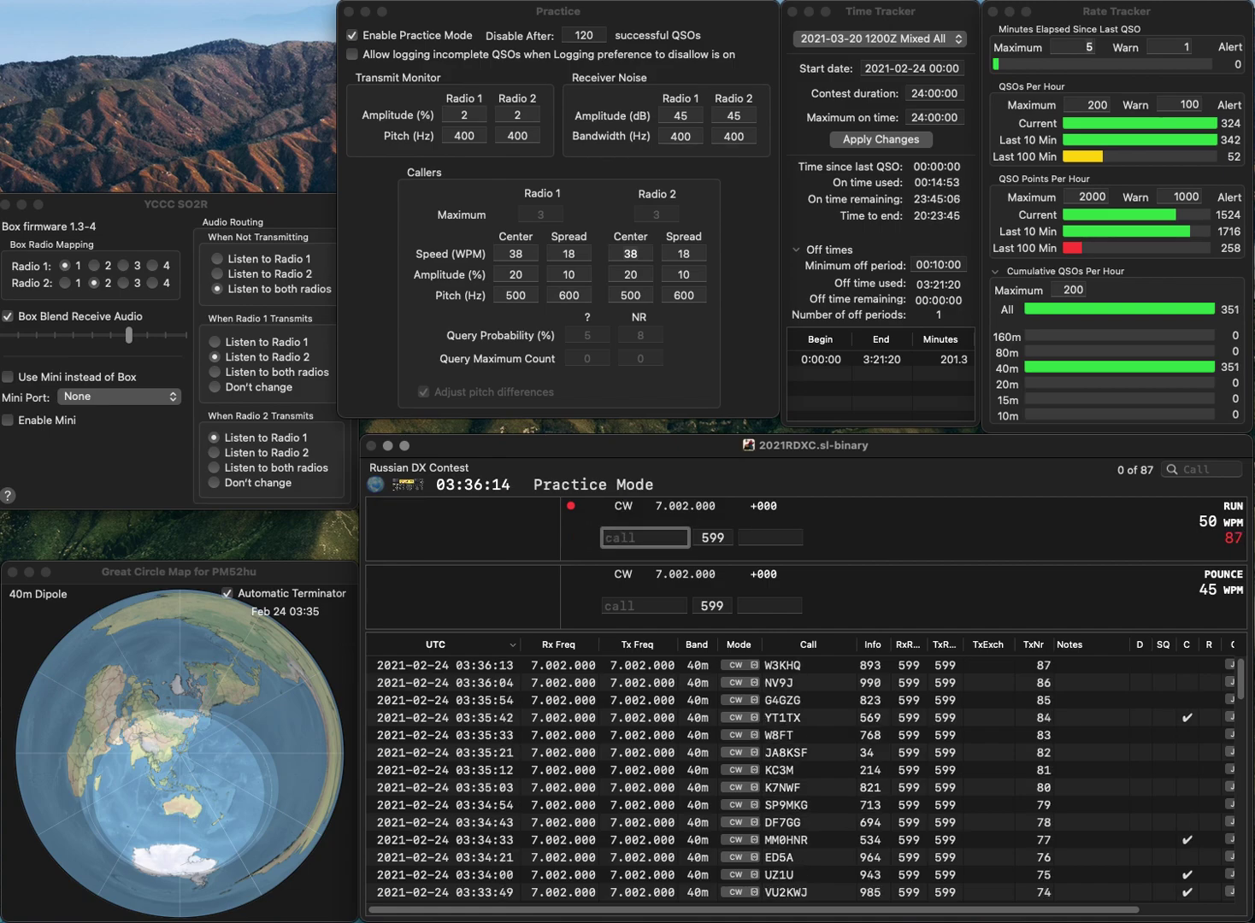
type("F6EXV")
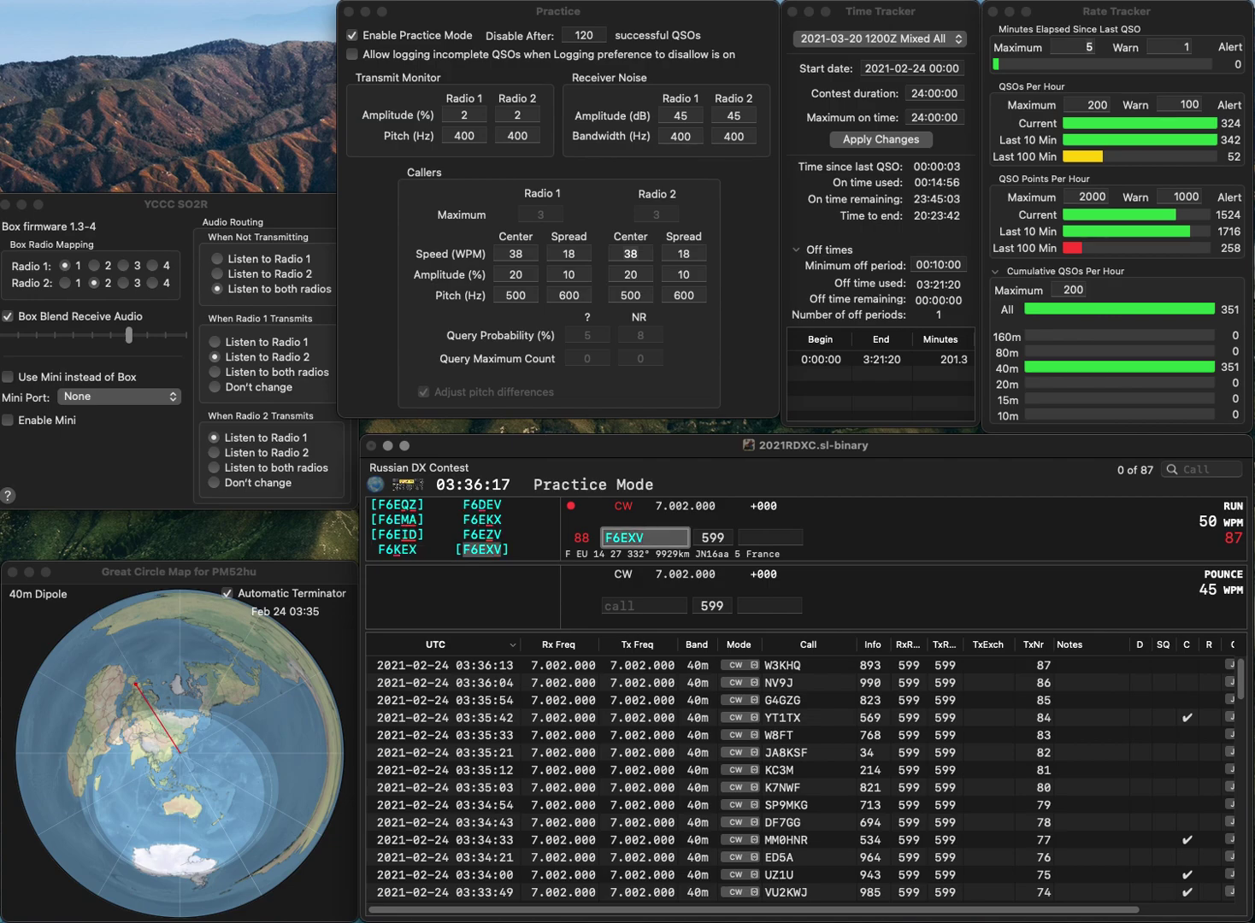
key("Return")
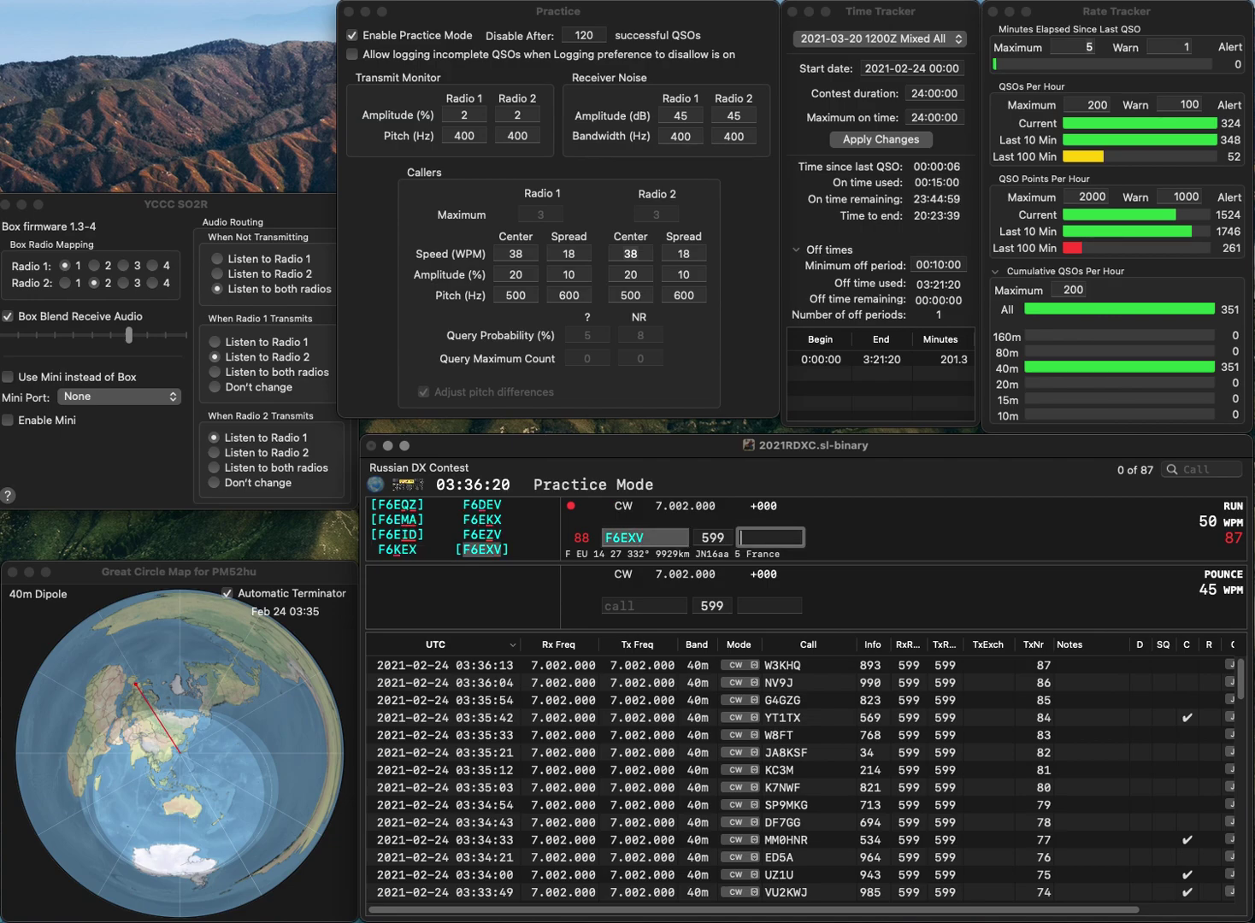
type("120")
key("Return")
type("G4KIV")
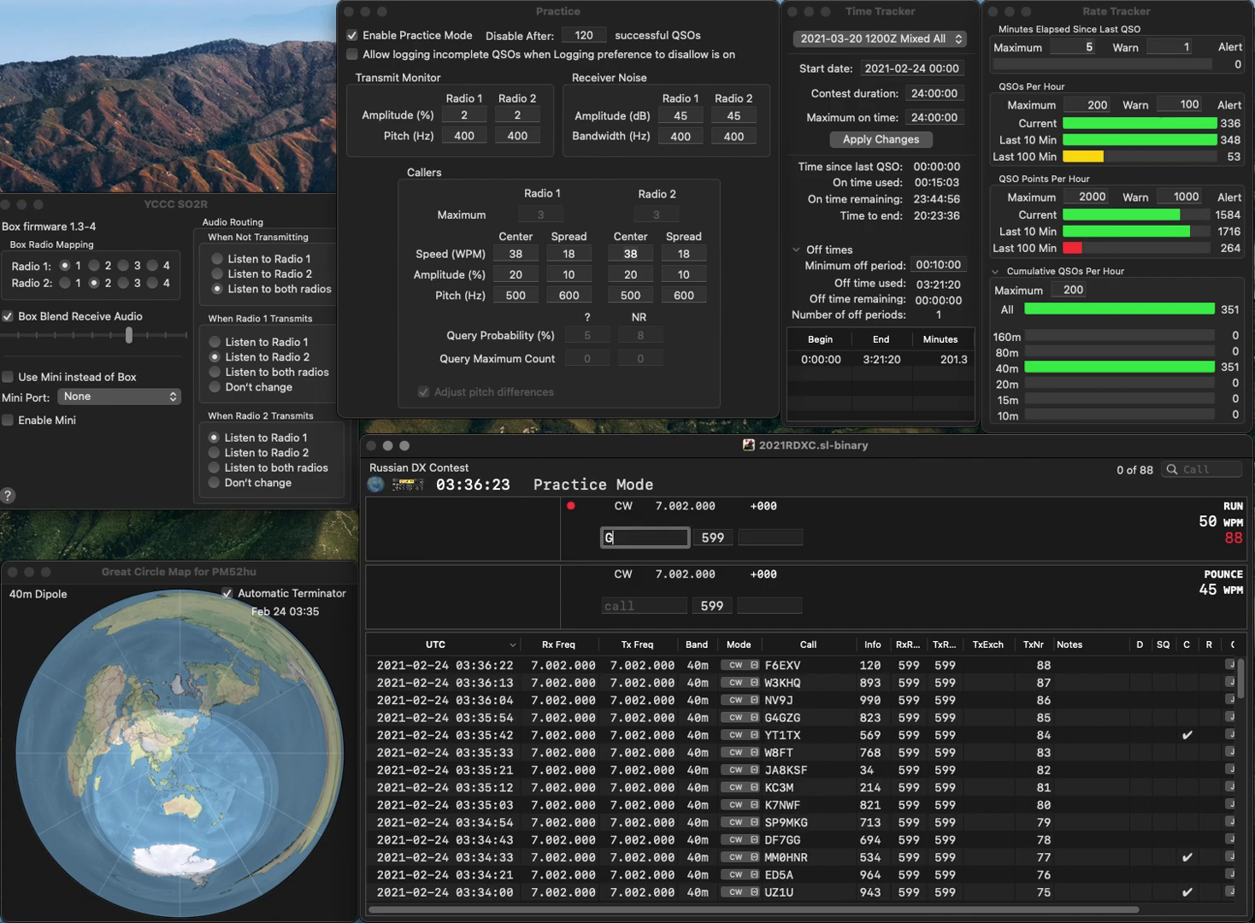
key("Return")
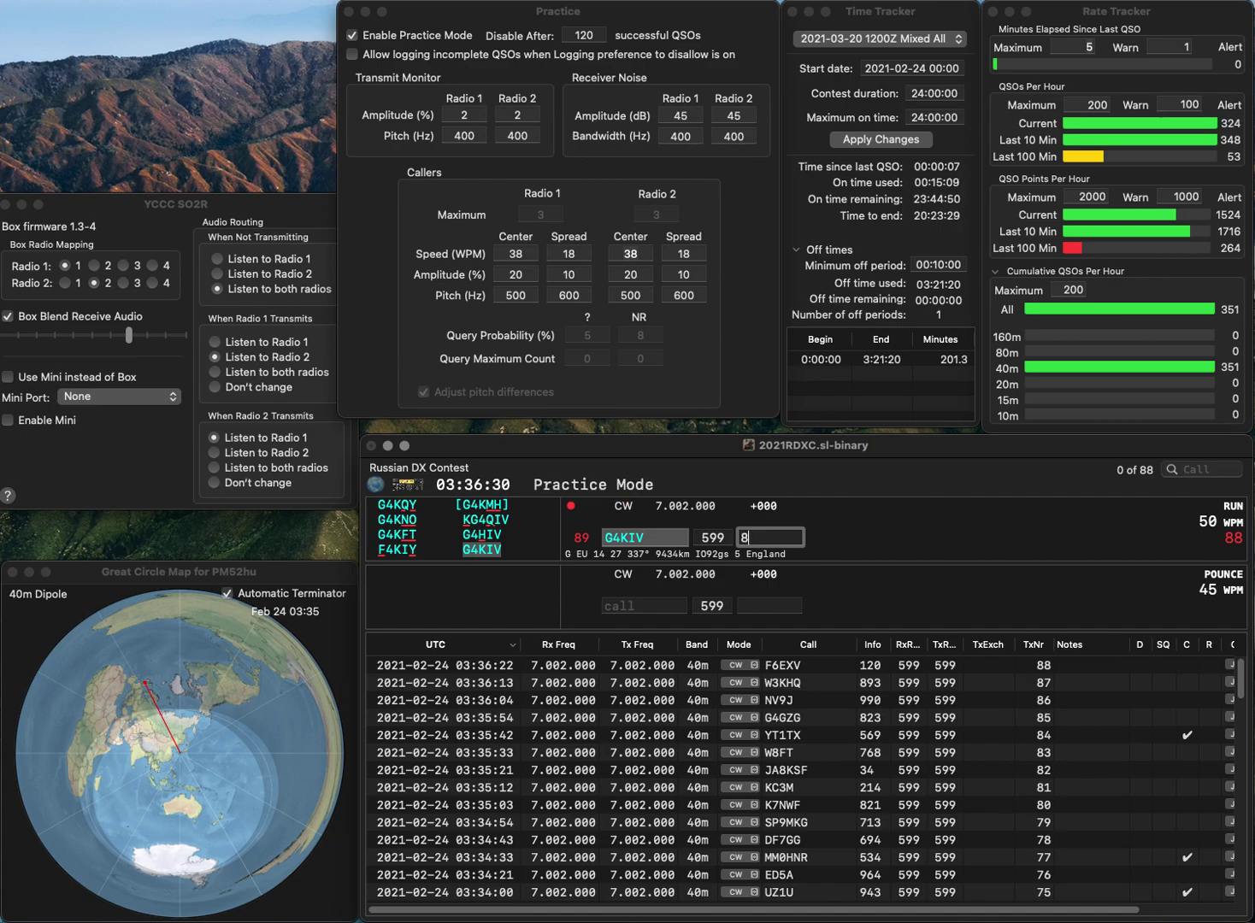
type("8")
key("Return")
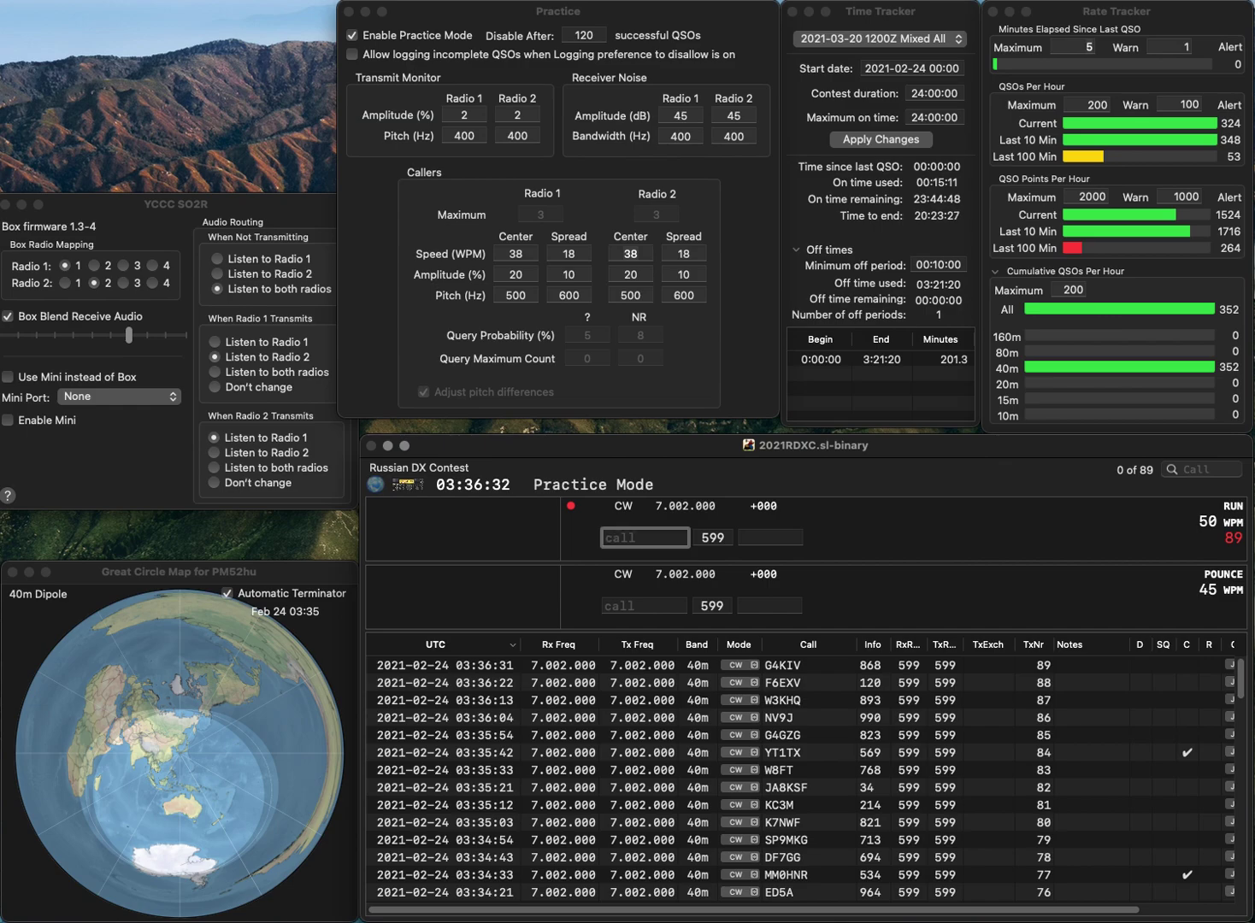
type("WD8BC")
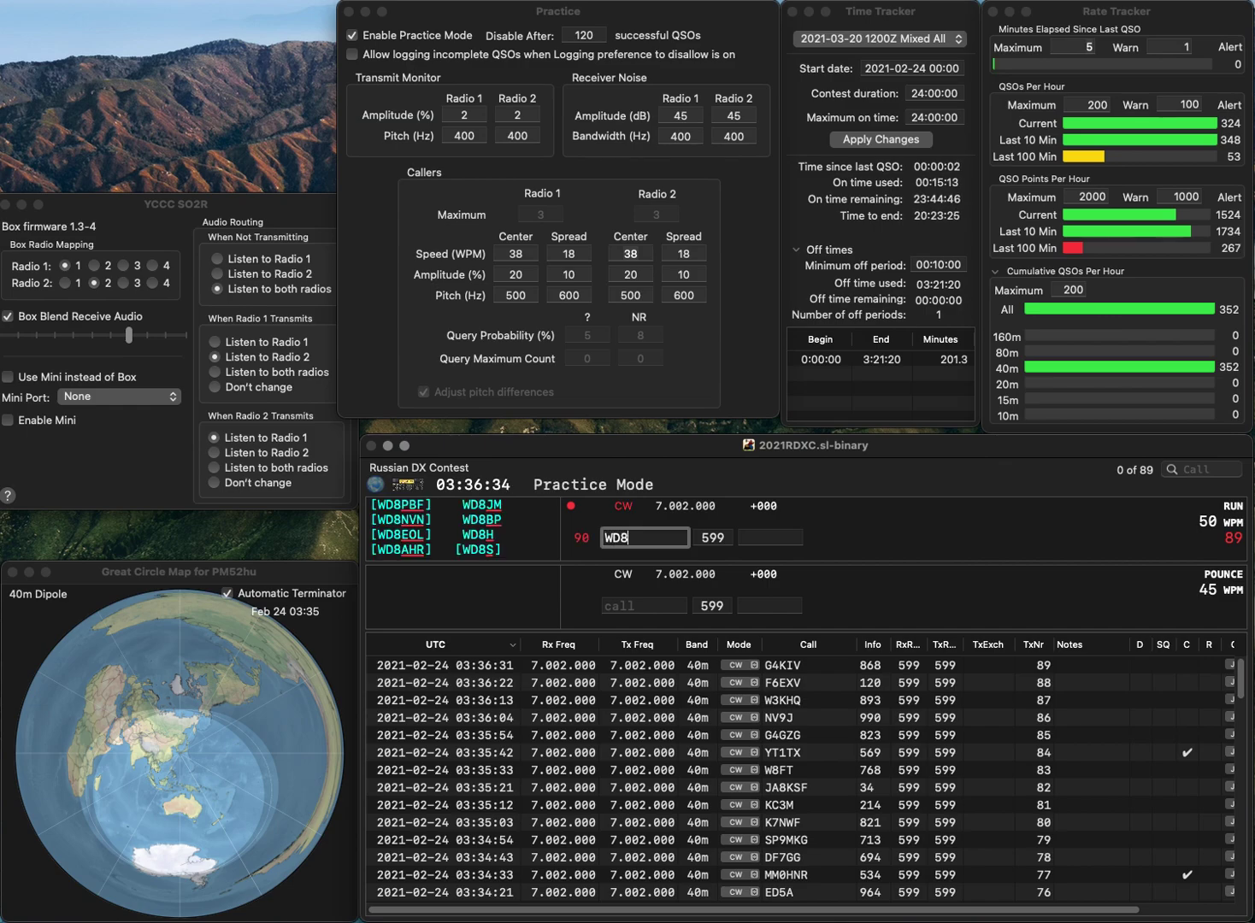
key("Left")
key("Left")
key("Left")
key("BackSpace")
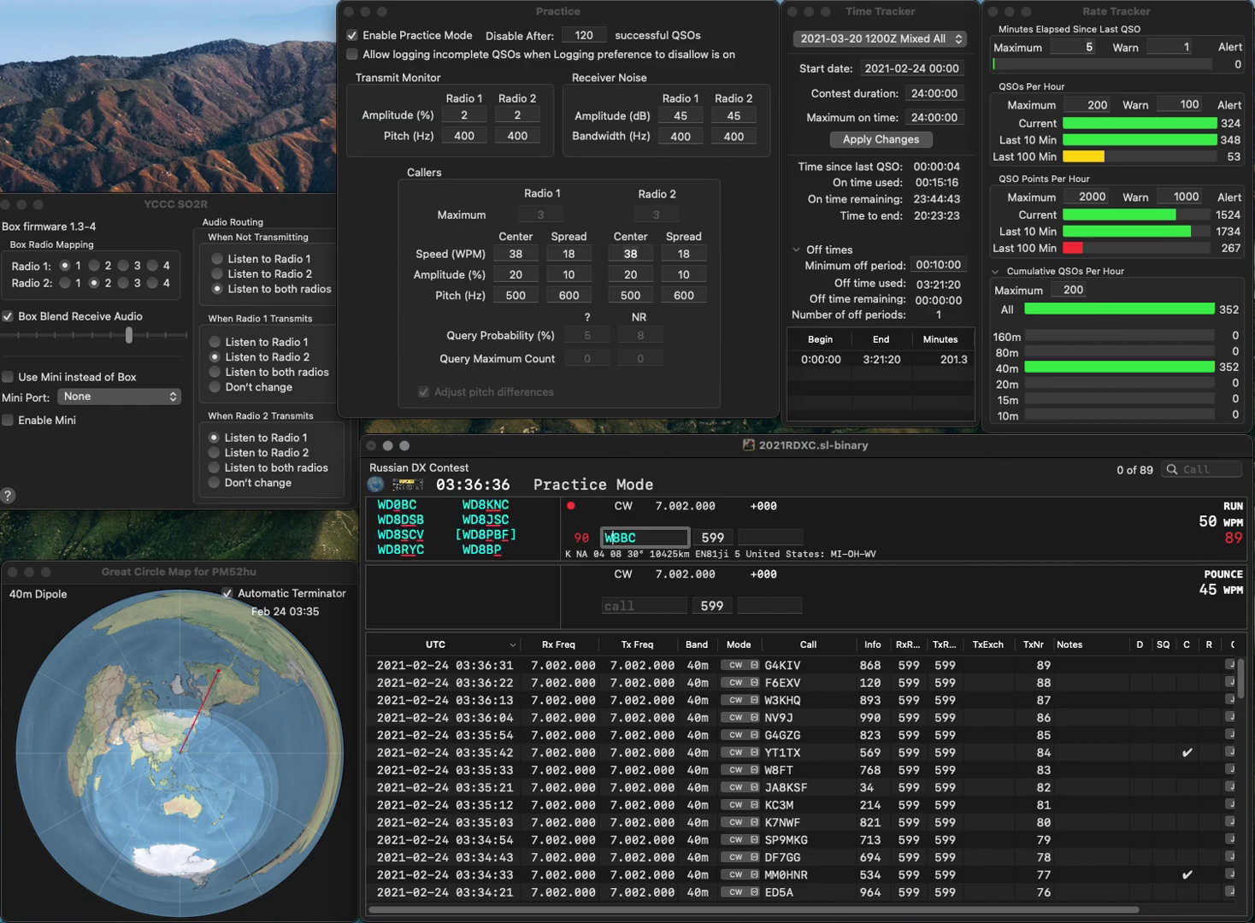
type("D")
key("Delete")
type("0")
key("Tab")
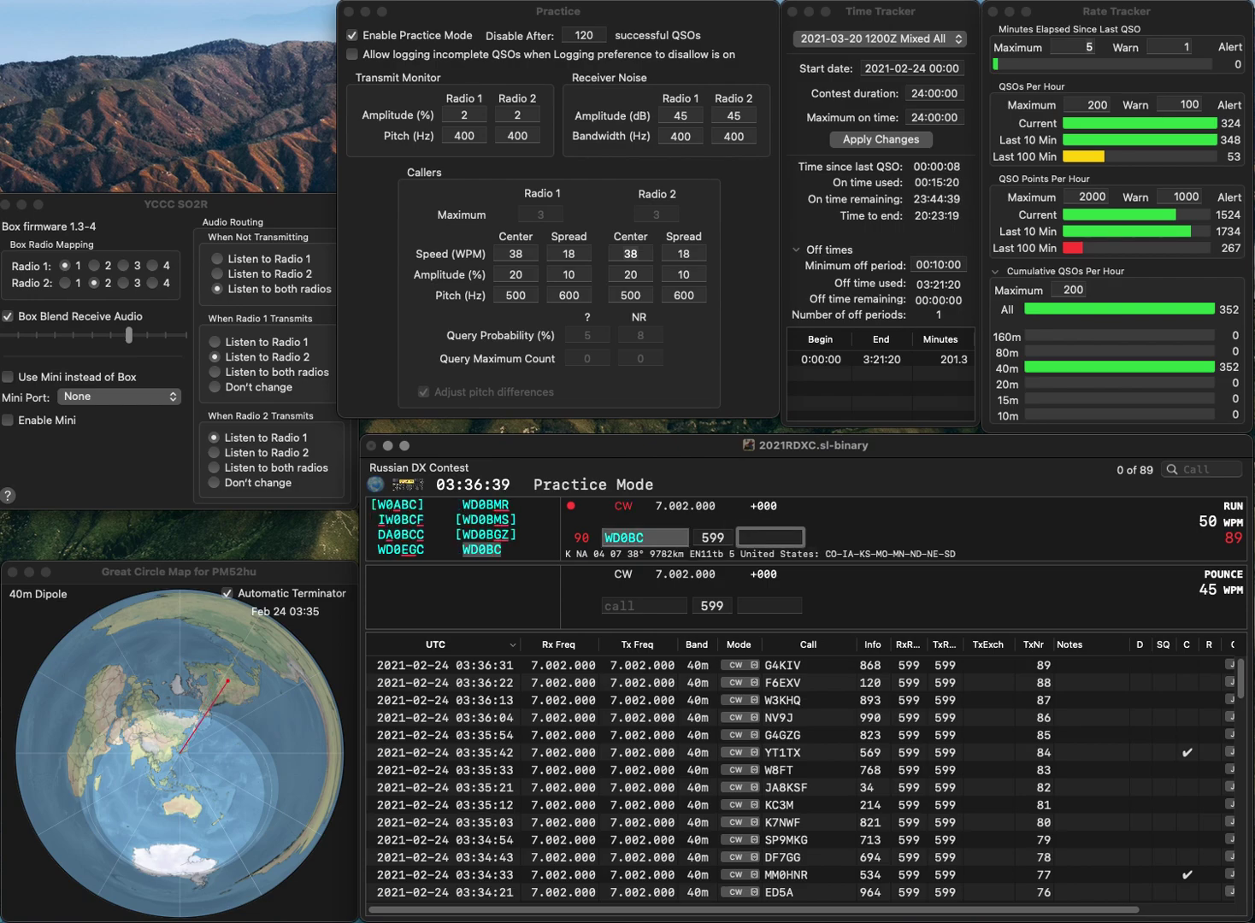
type("968")
key("Return")
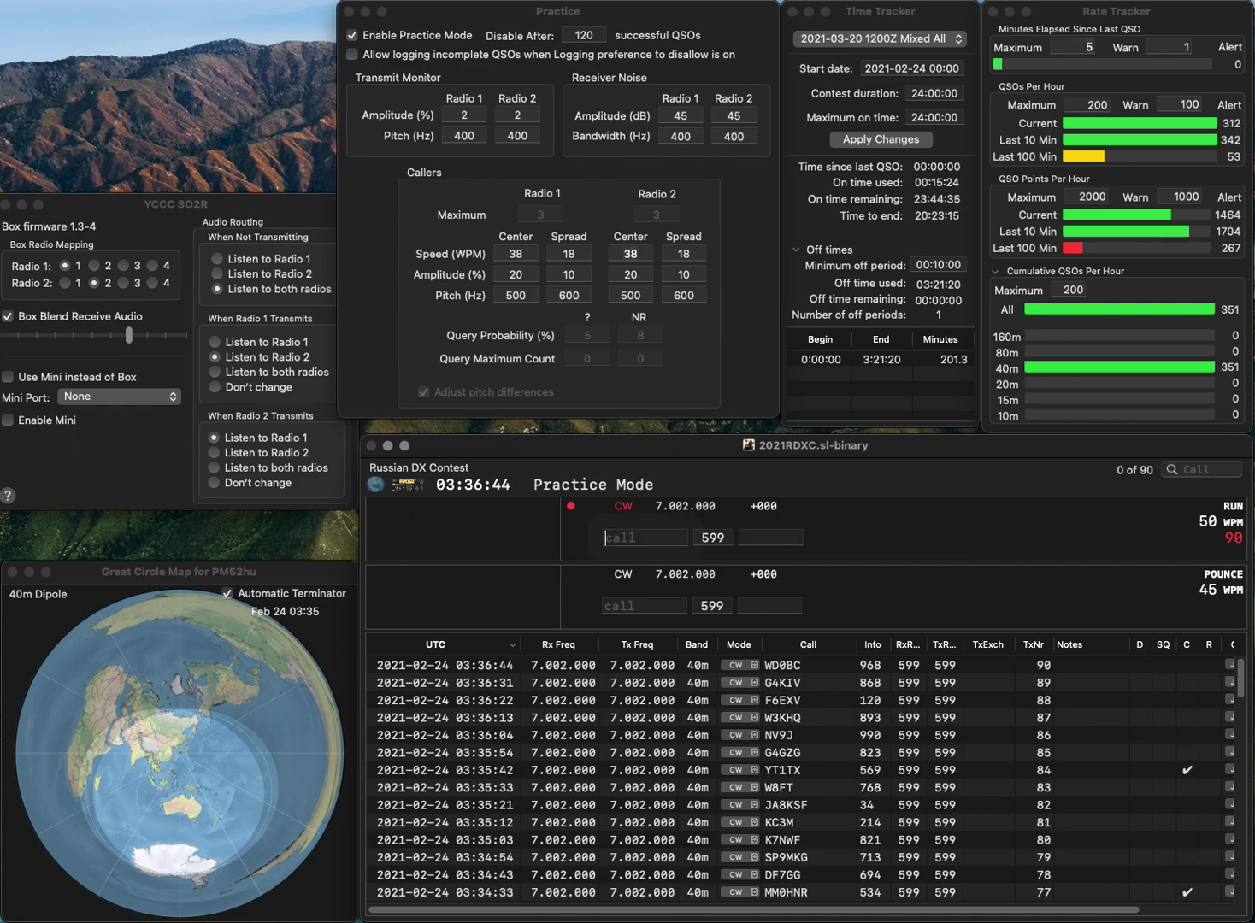
type("I0TAD")
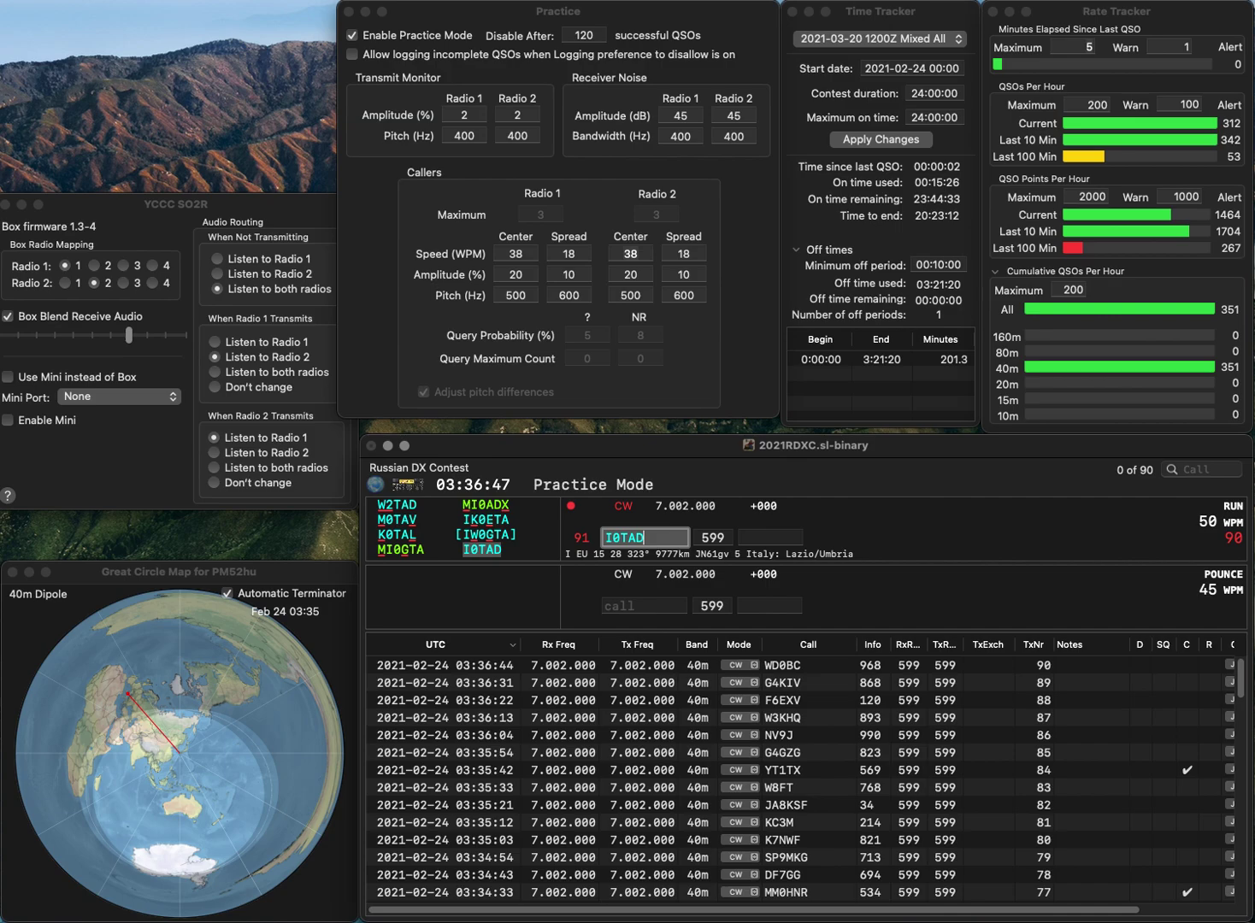
key("Return")
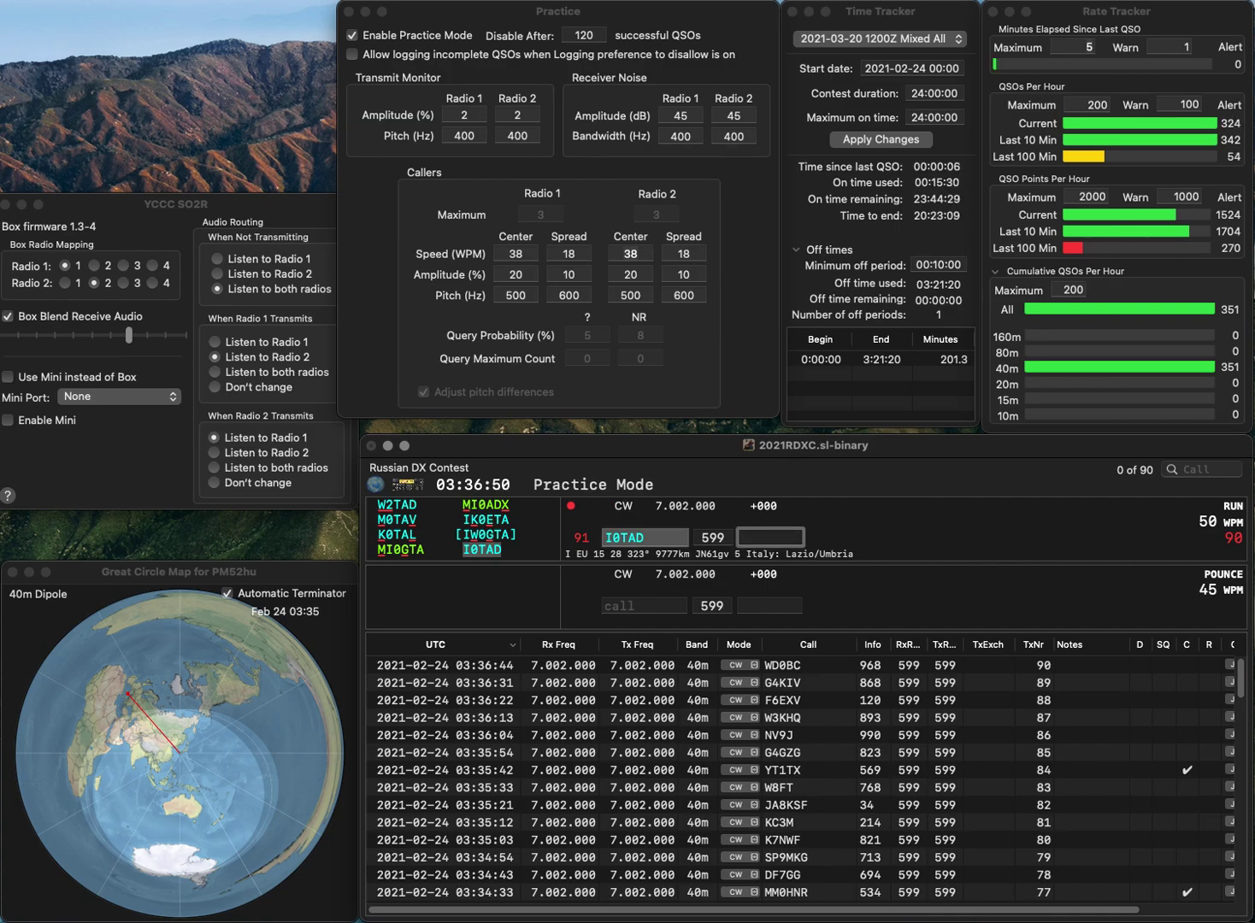
type("793")
key("Return")
type("N4AGG")
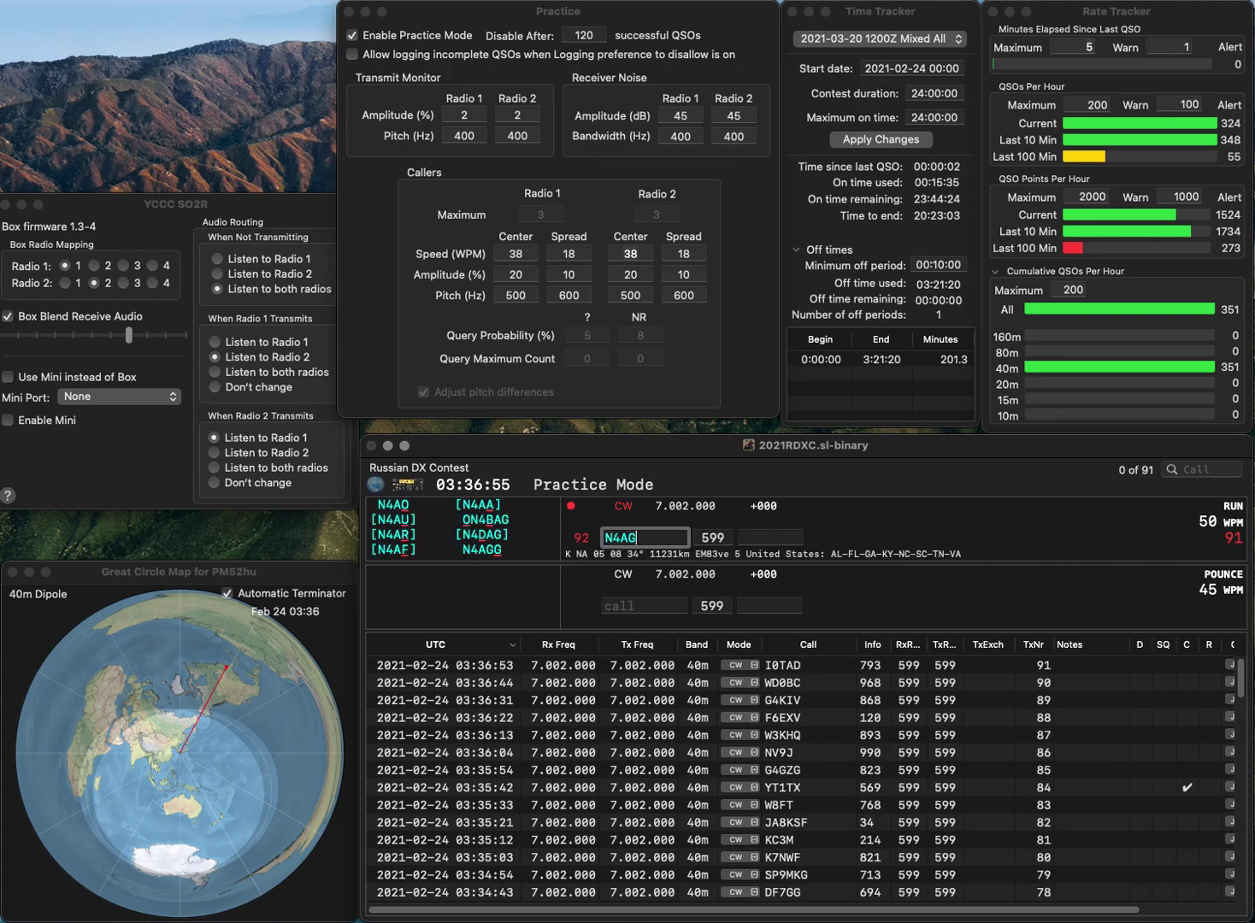
key("Return")
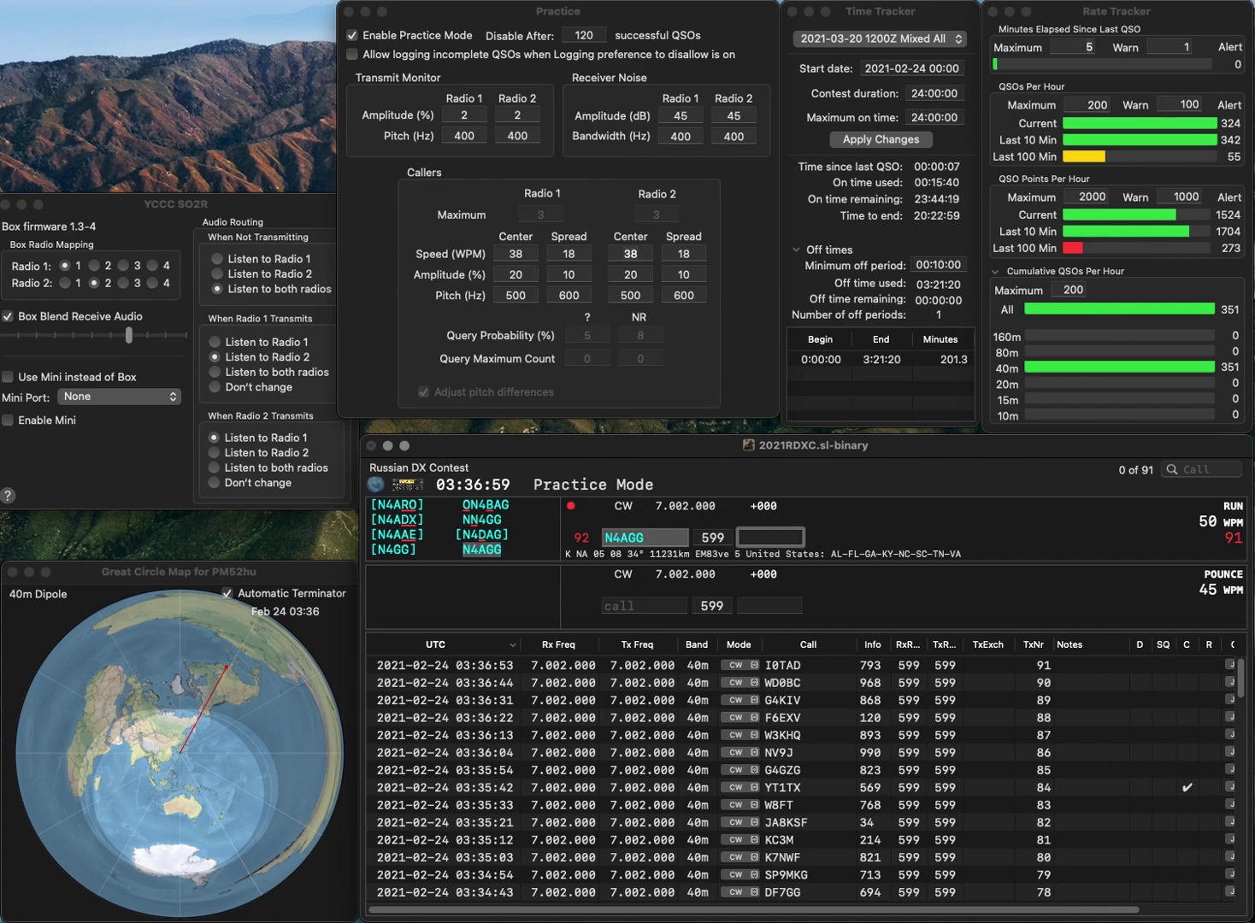
type("192")
key("Return")
Log a run-radio contact with call sign WA2HIP and received exchange number 139
type("WA2HIP")
key("space")
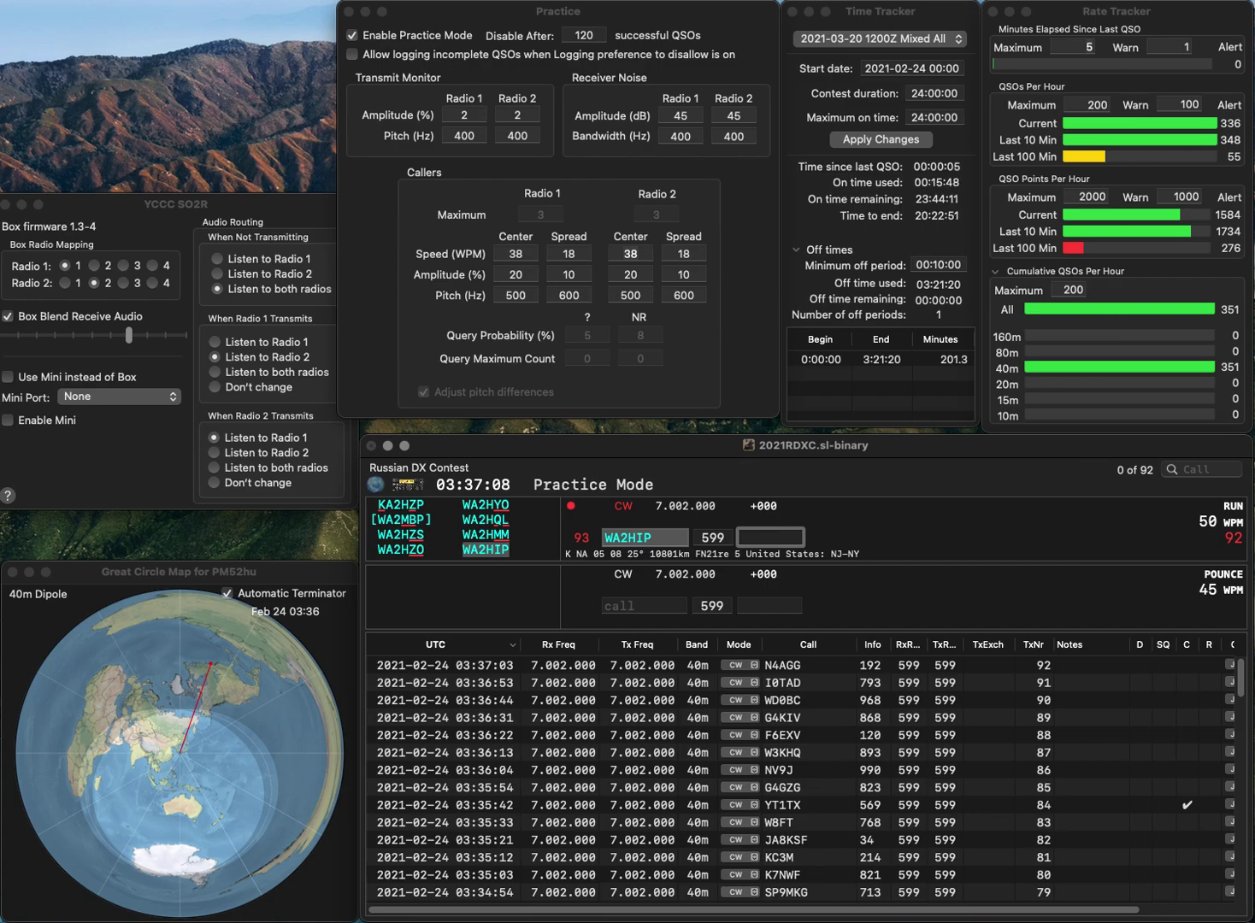
type("139")
key("Return")
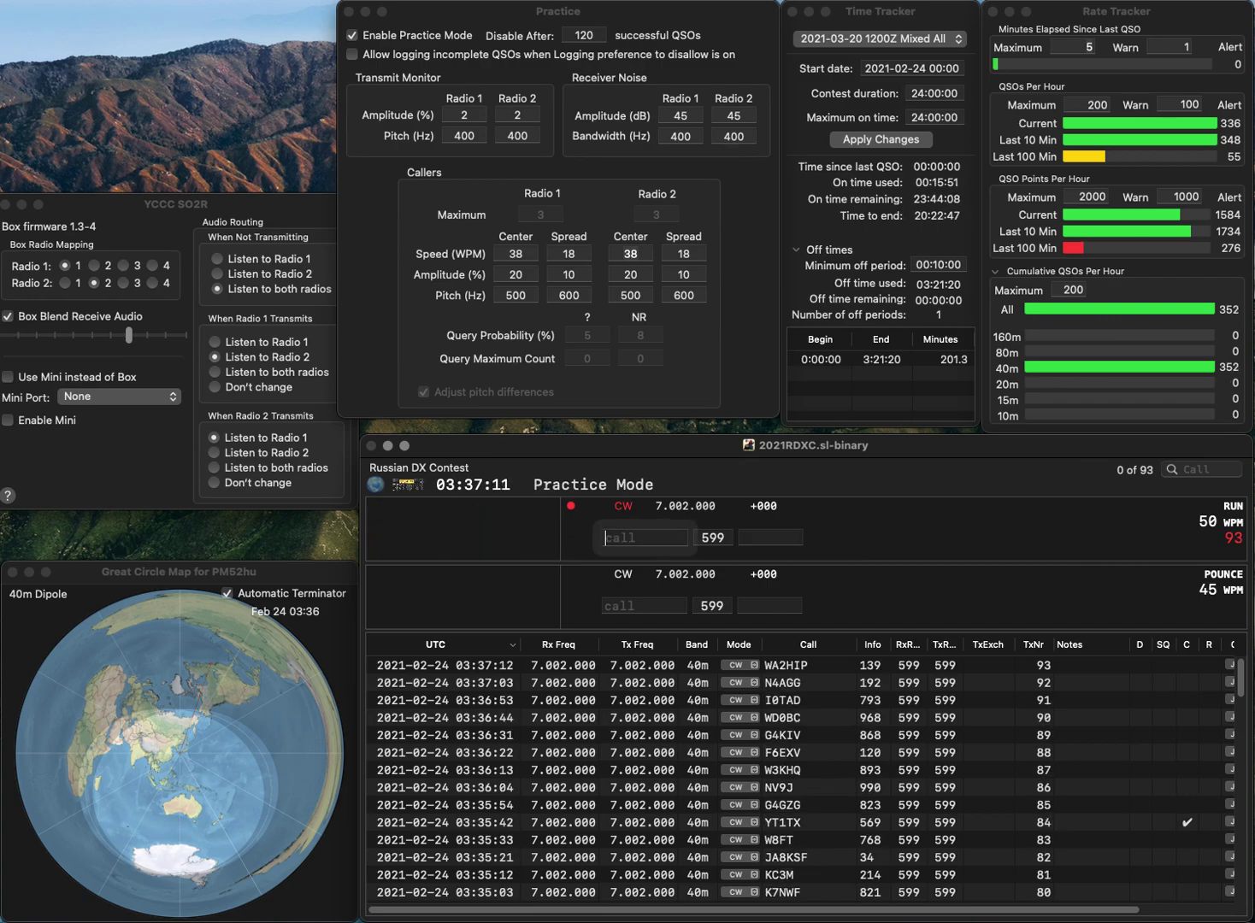
type("SP2JBS")
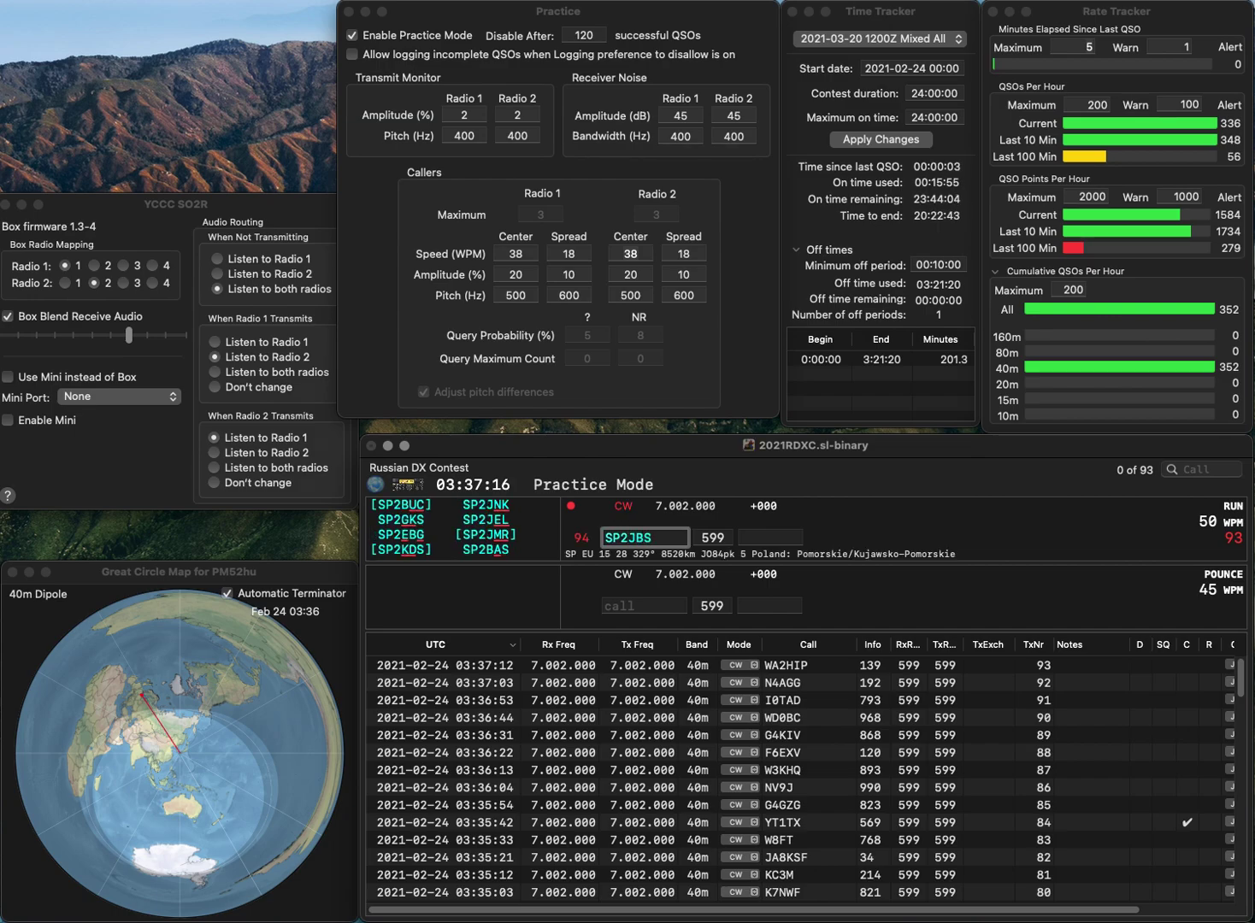
key("Left")
key("Left")
key("BackSpace")
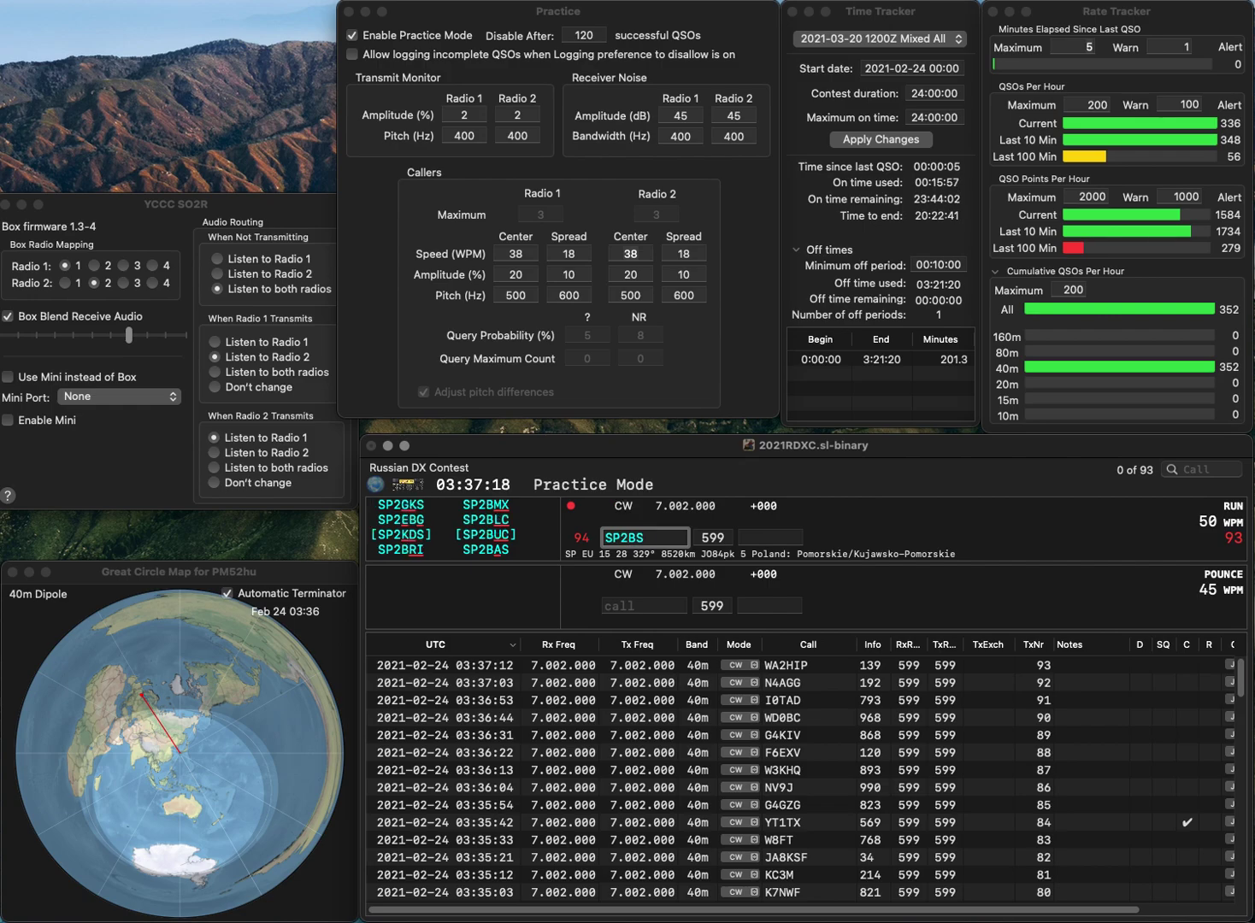
key("Delete")
key("Delete")
type("E")
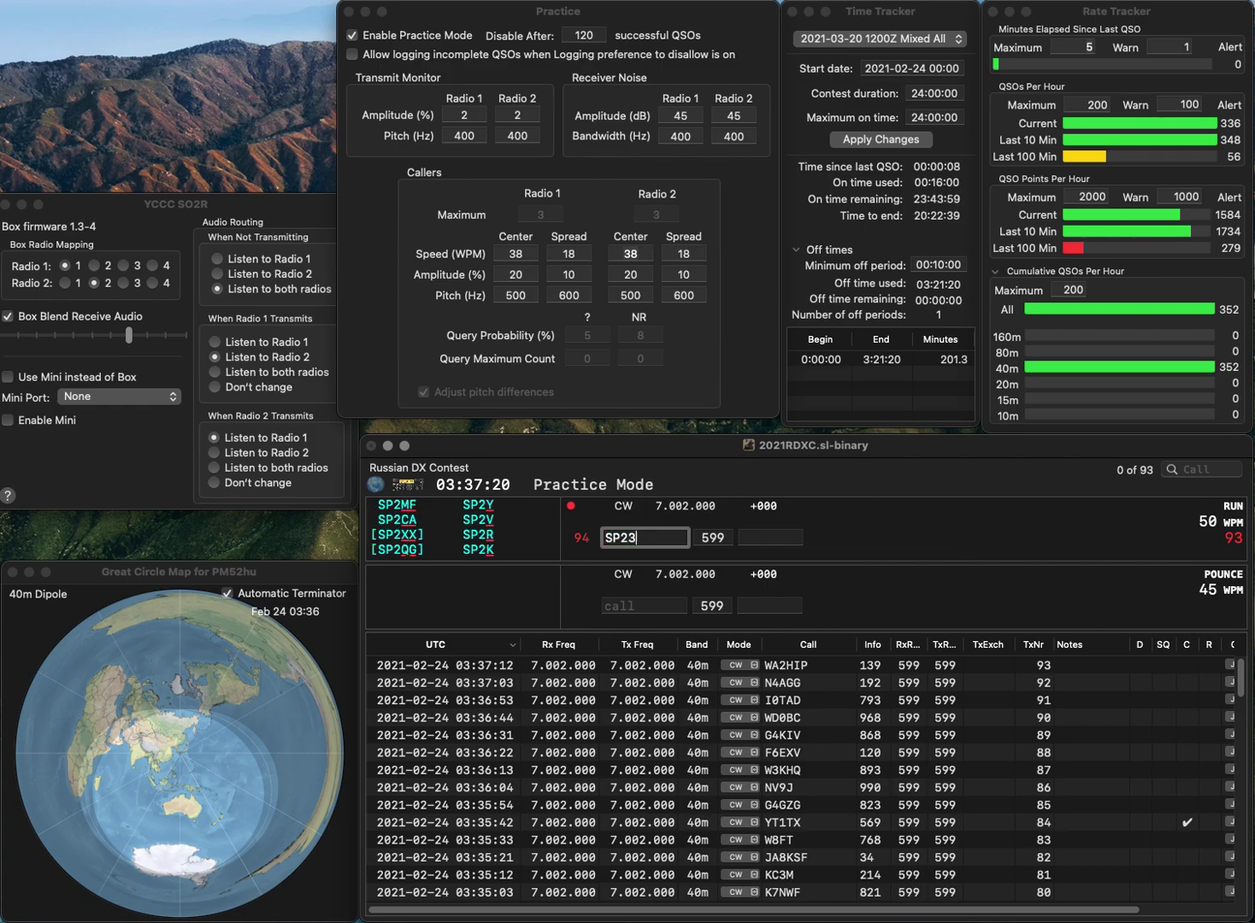
key("BackSpace")
key("BackSpace")
type("3")
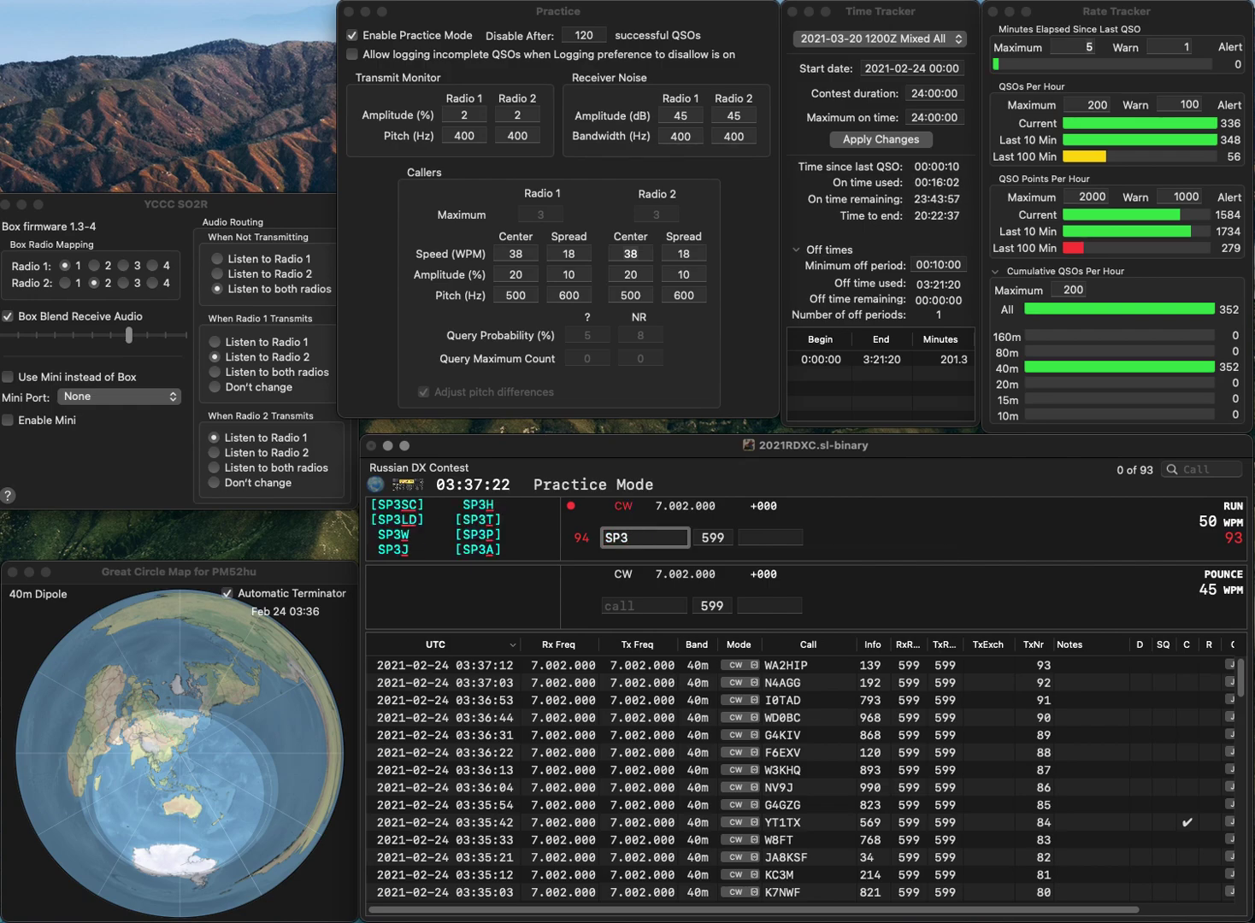
type("B")
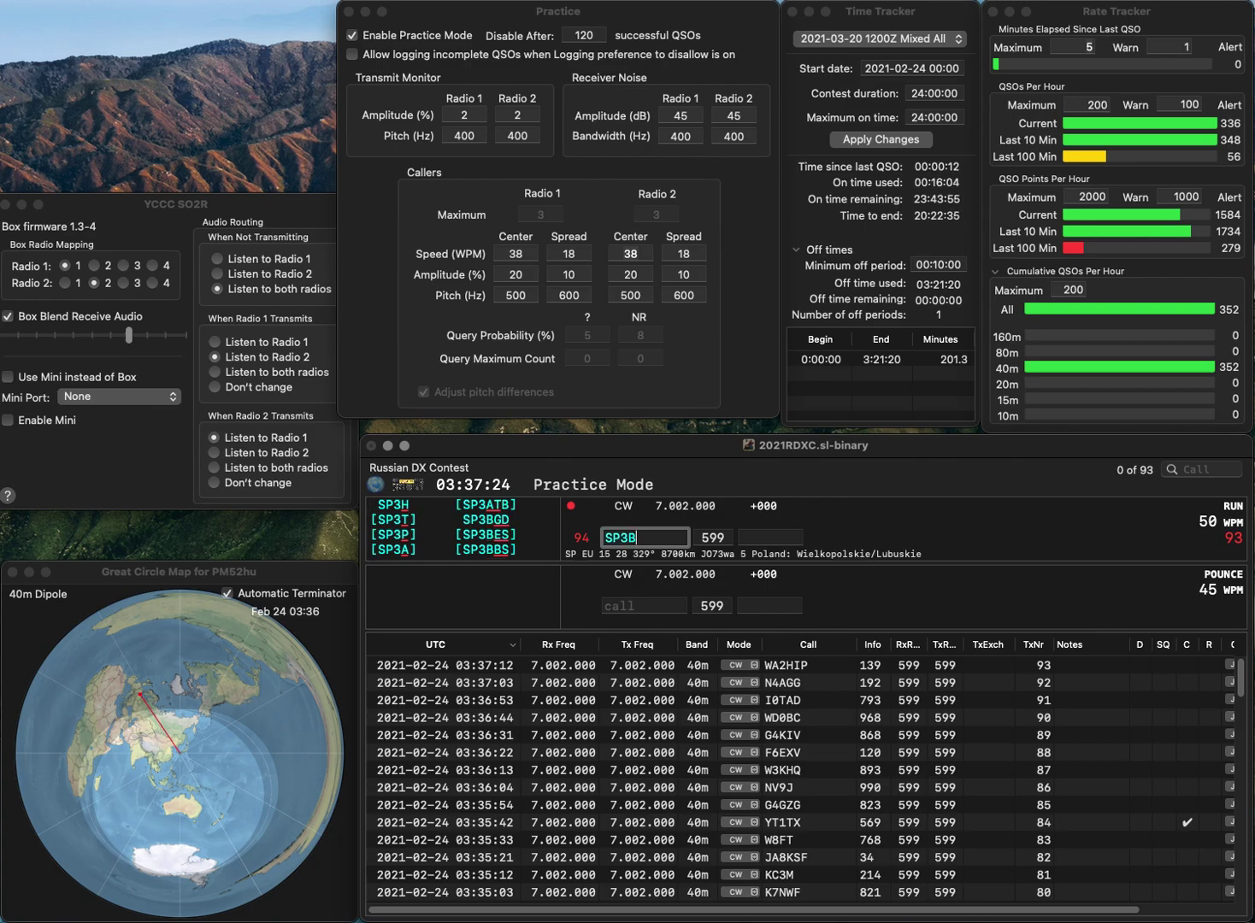
type("BS")
key("Return")
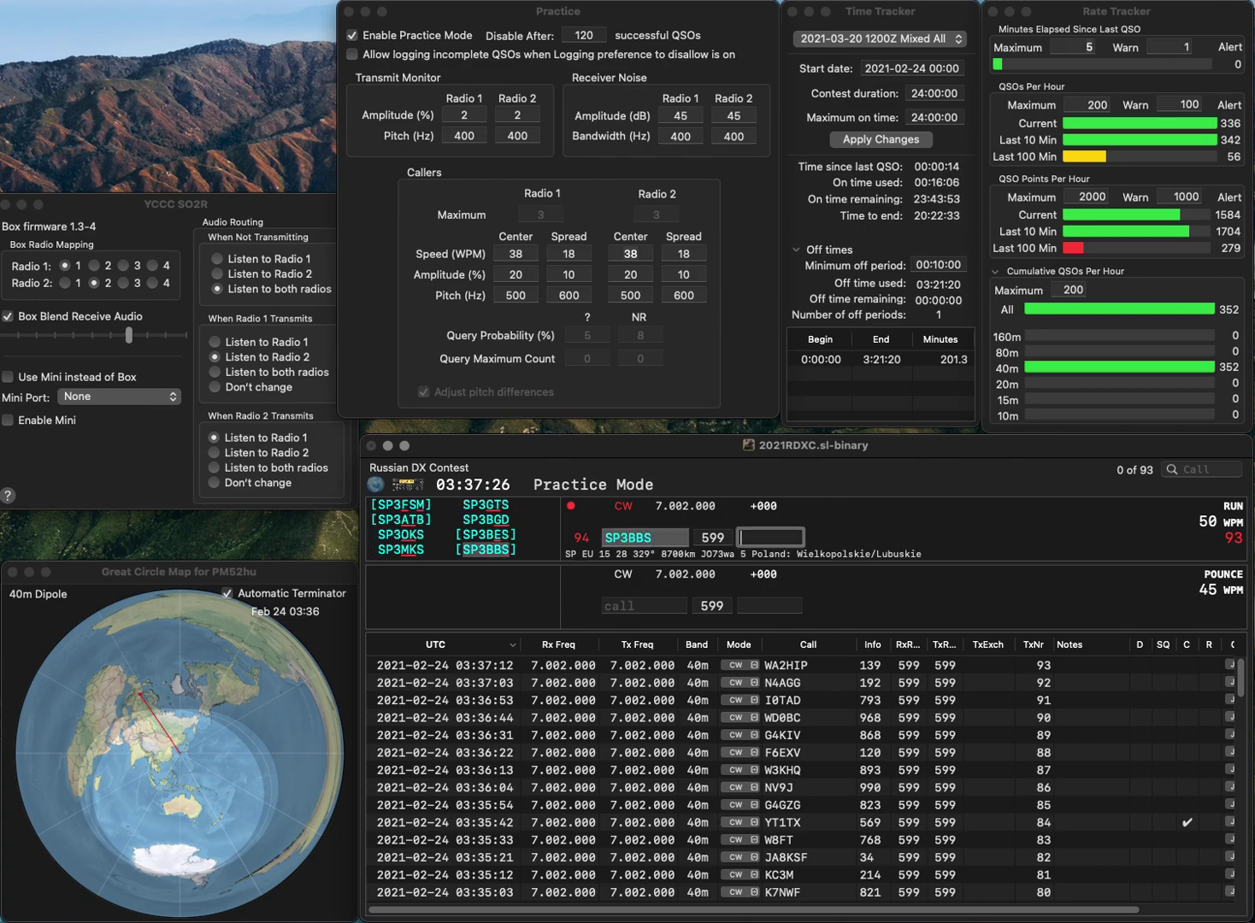
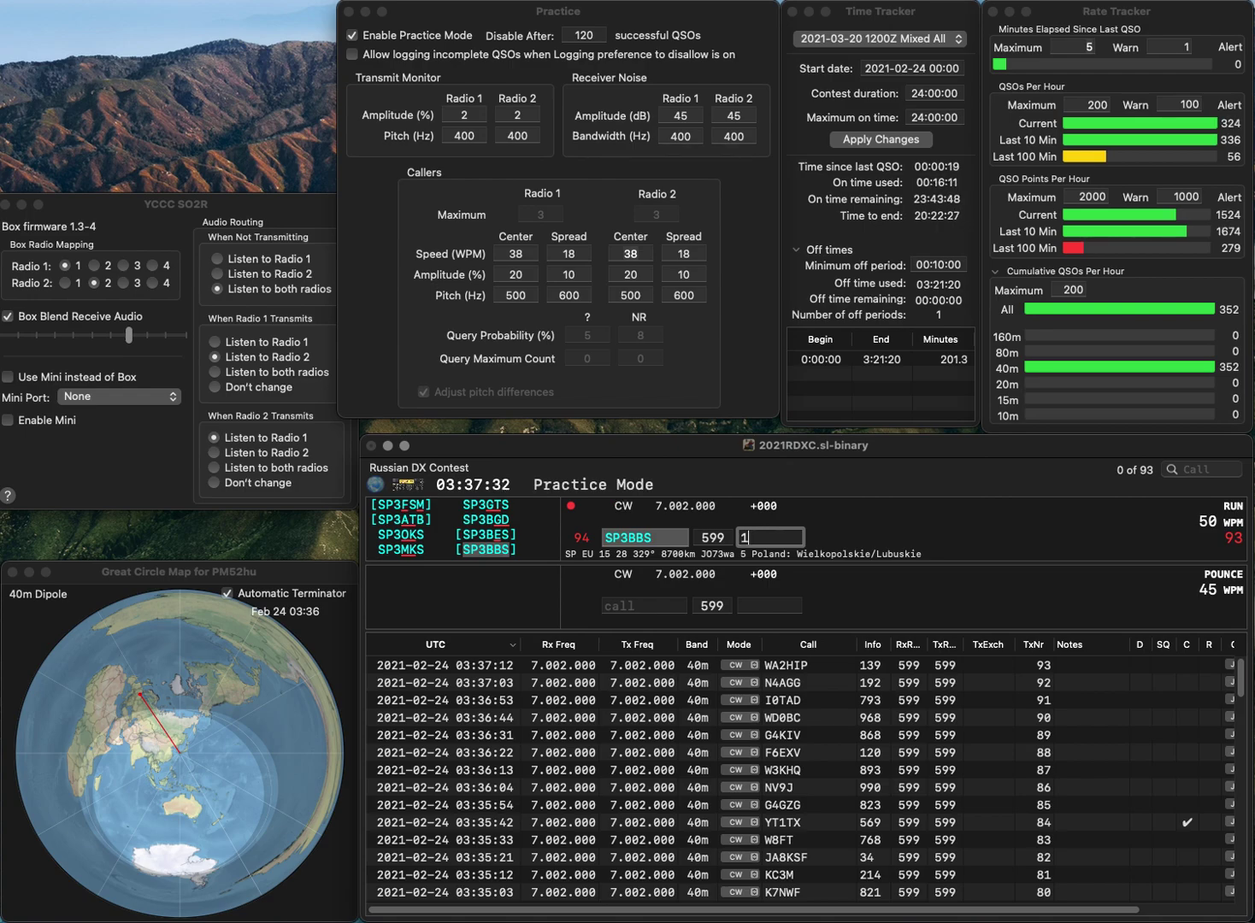
type("39")
key("Return")
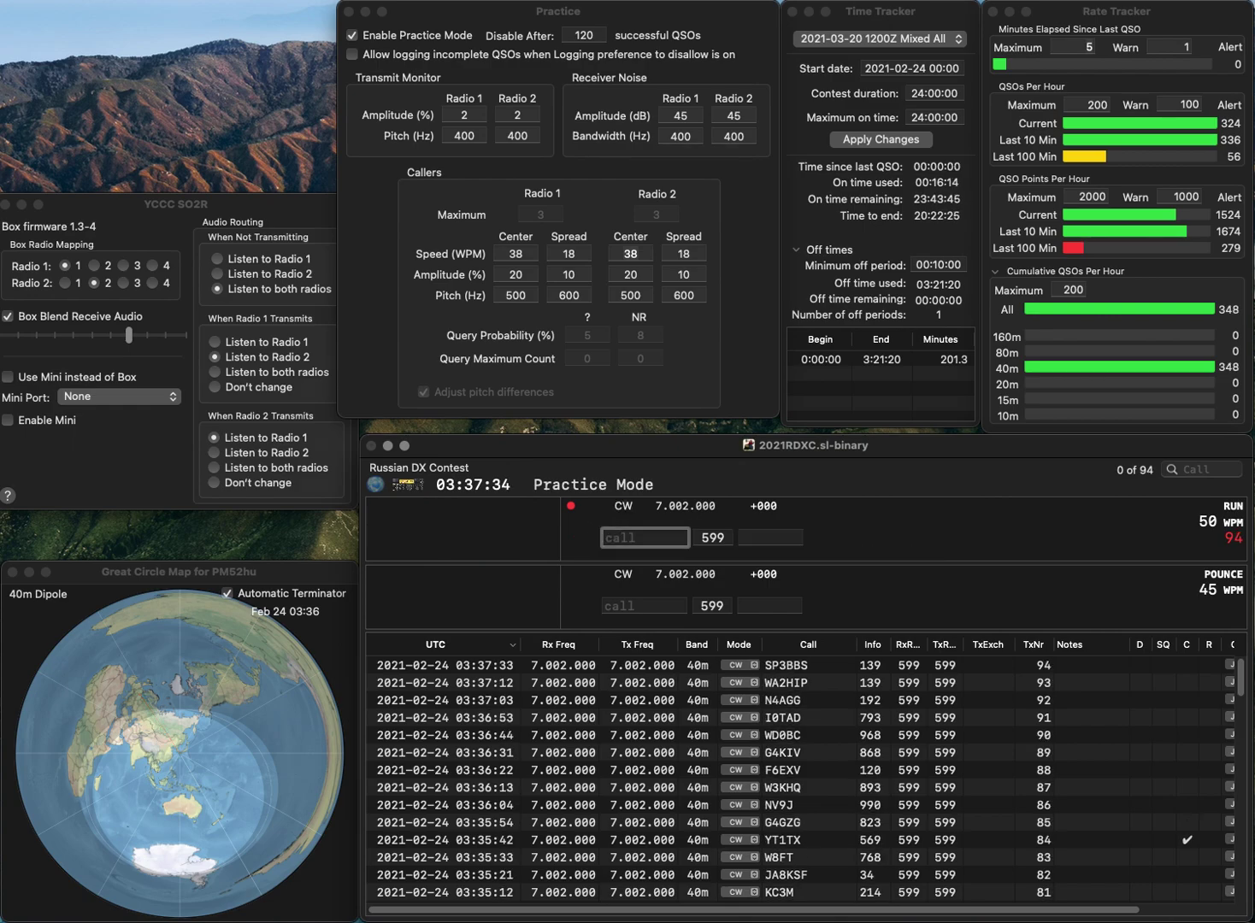
type("F4DXC")
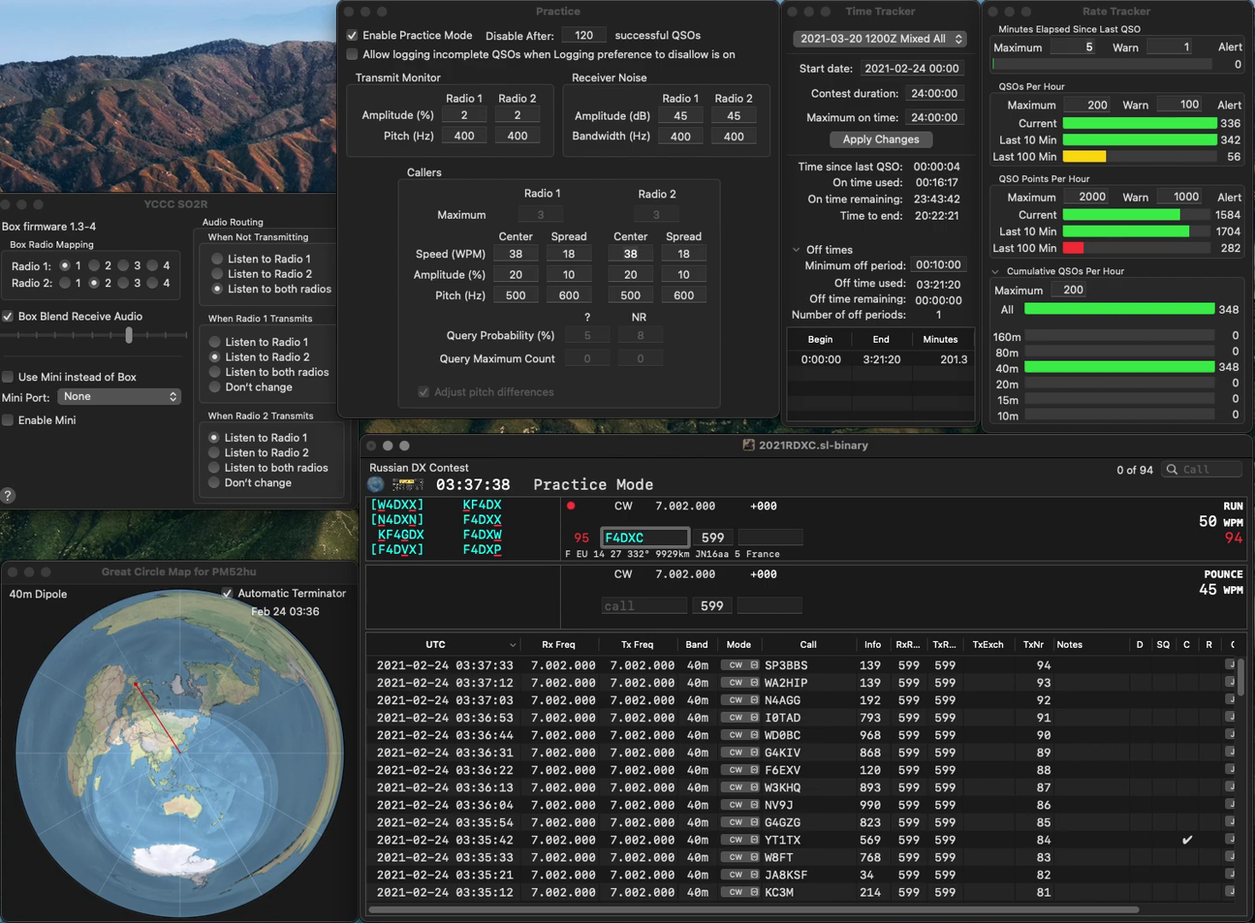
key("BackSpace")
key("BackSpace")
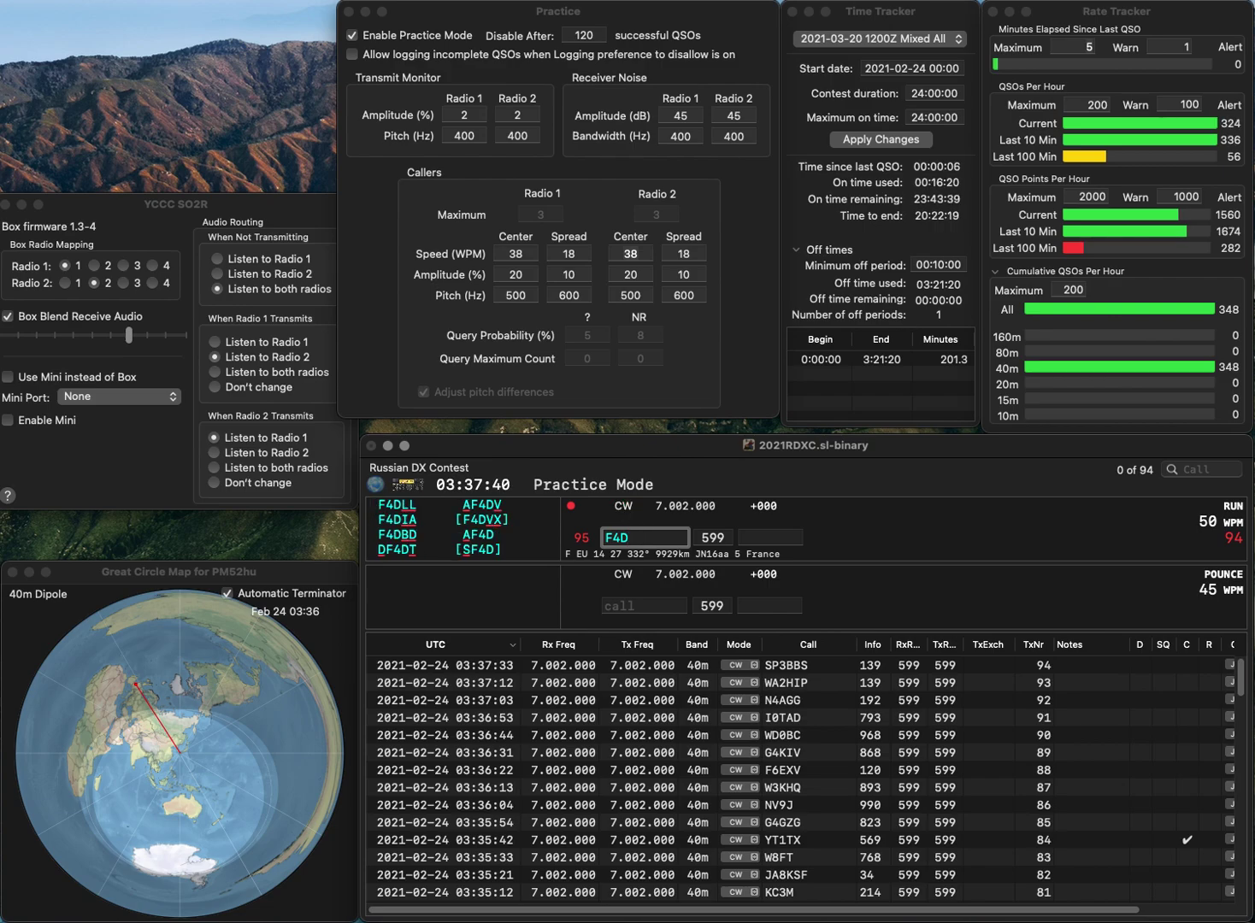
key("Return")
type("BD")
key("Return")
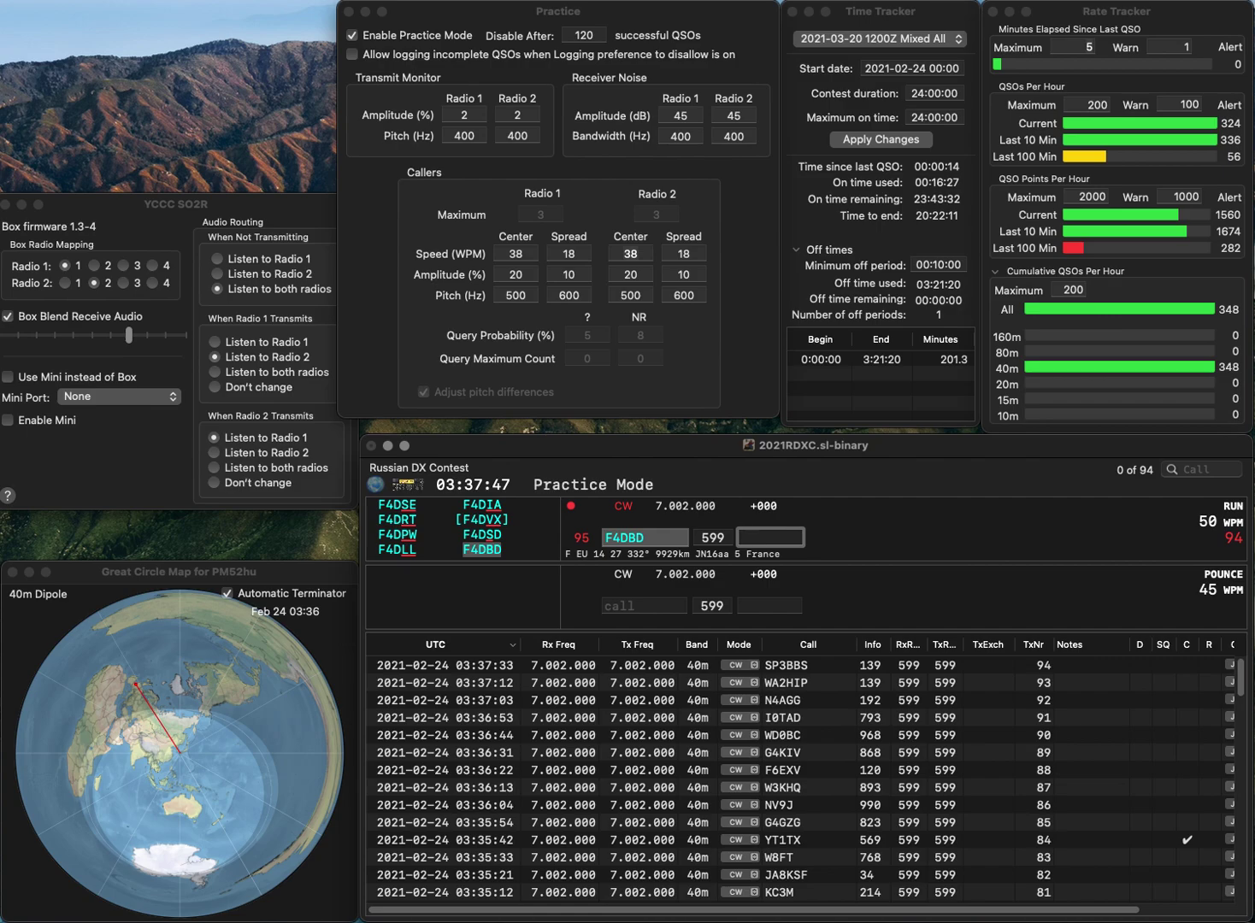
type("453")
key("Return")
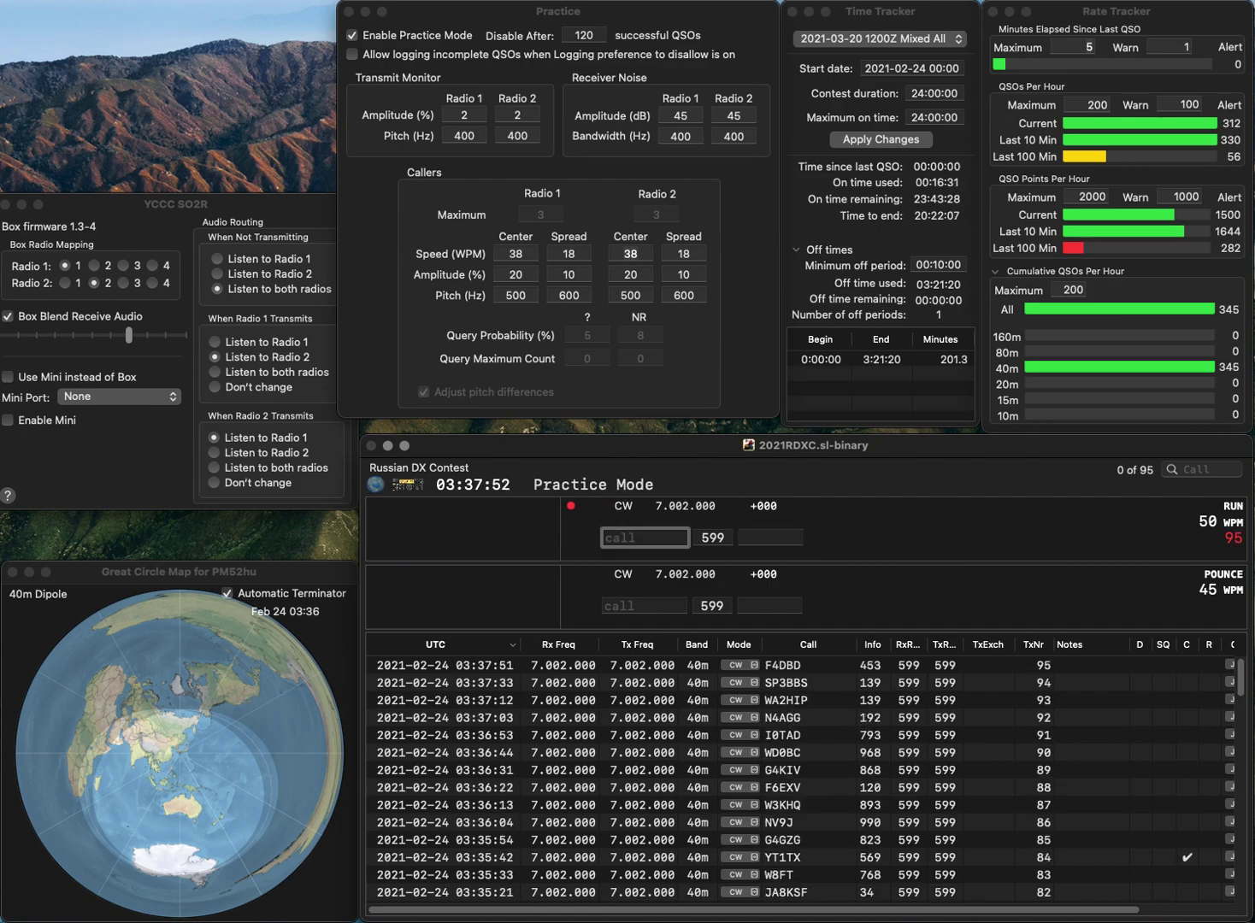
type("JA1BON")
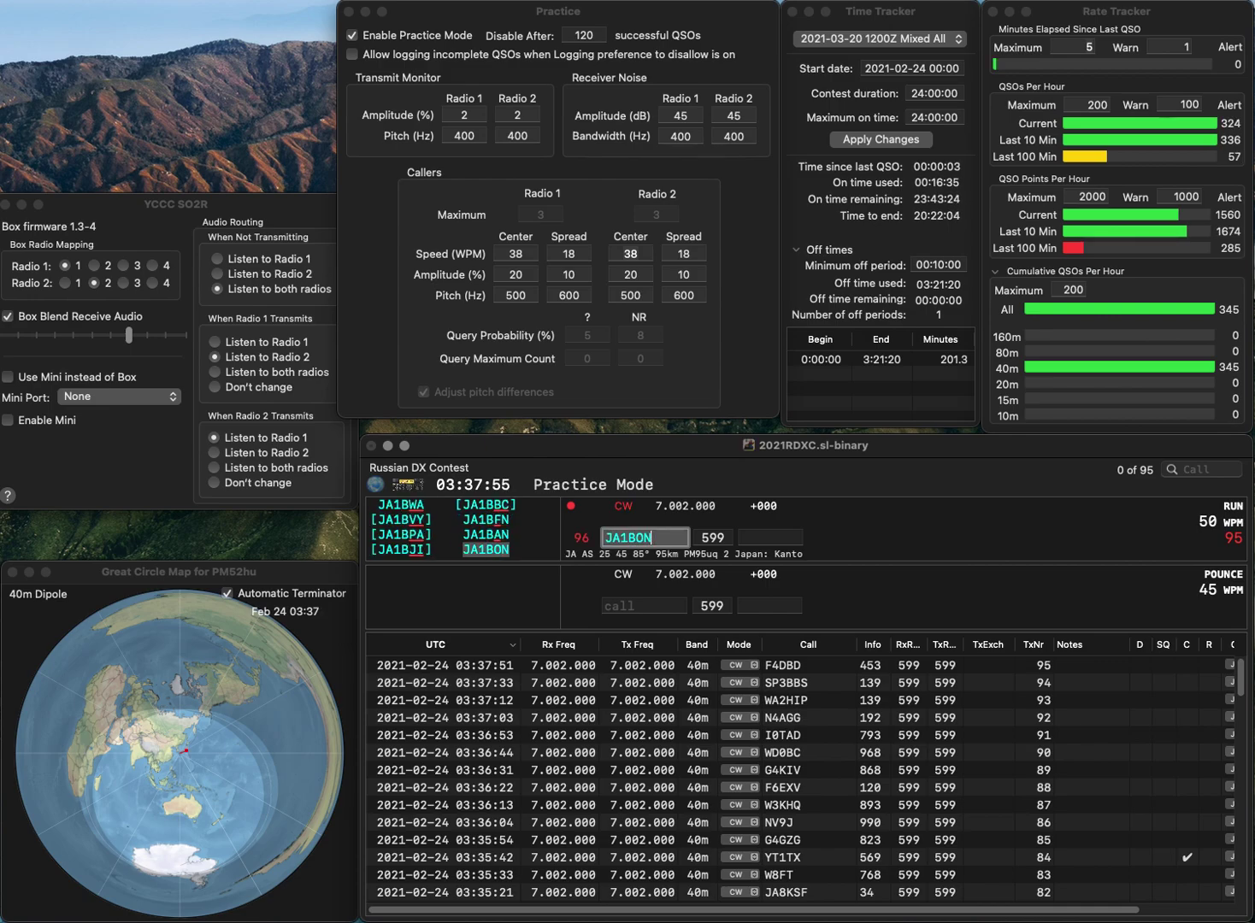
key("Return")
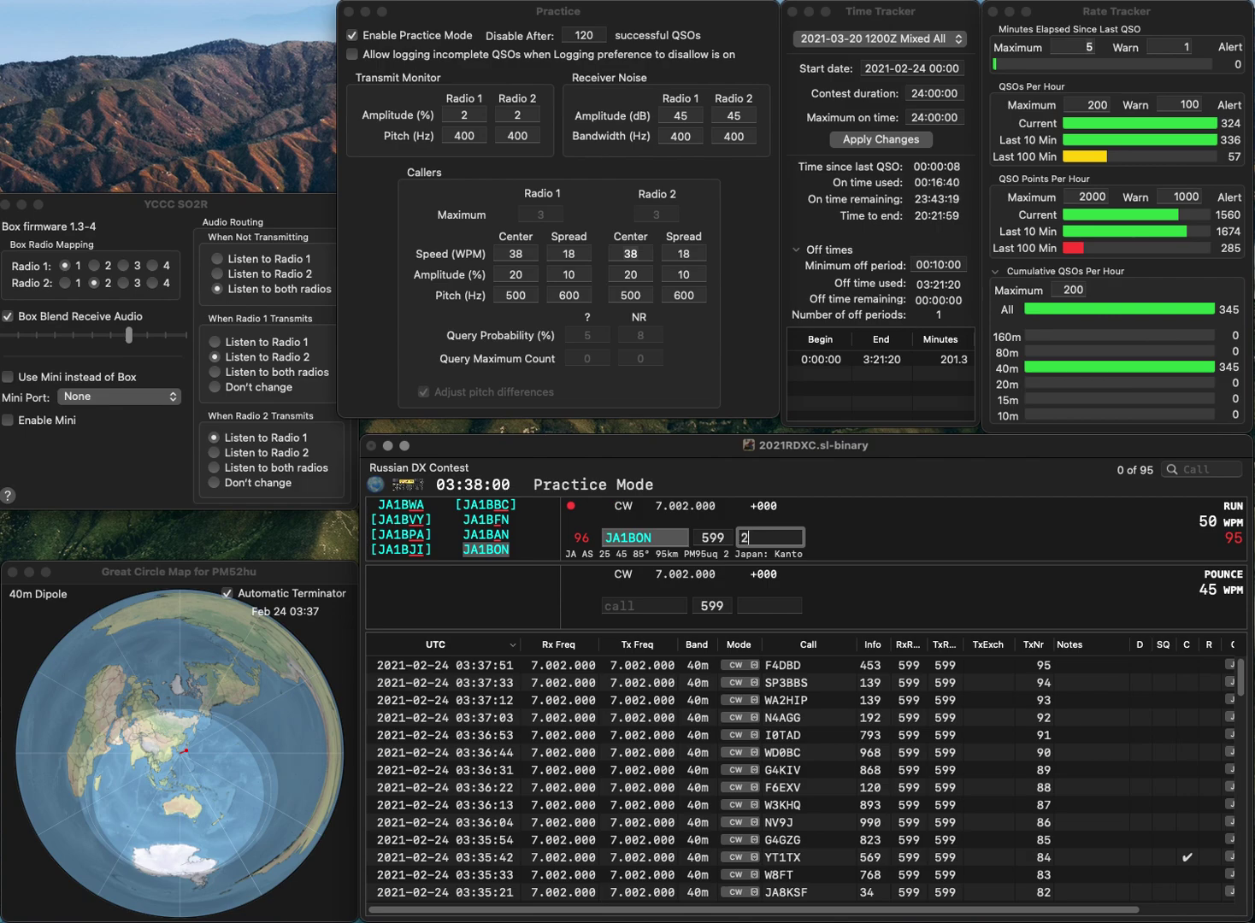
key("Return")
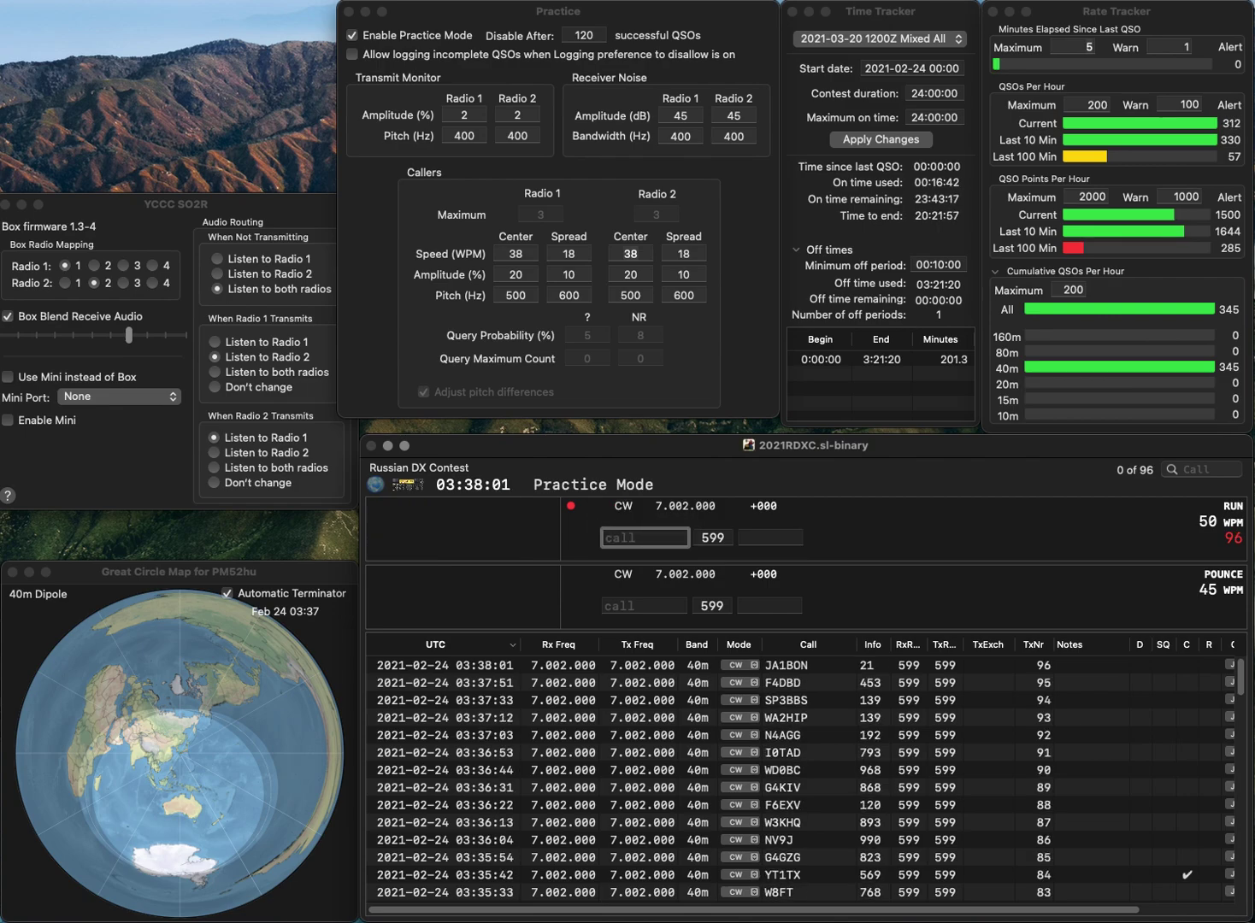
Log a run-radio contact with received exchange number 41, entering call sign NI4L and correcting it to NI5L
type("NI4L")
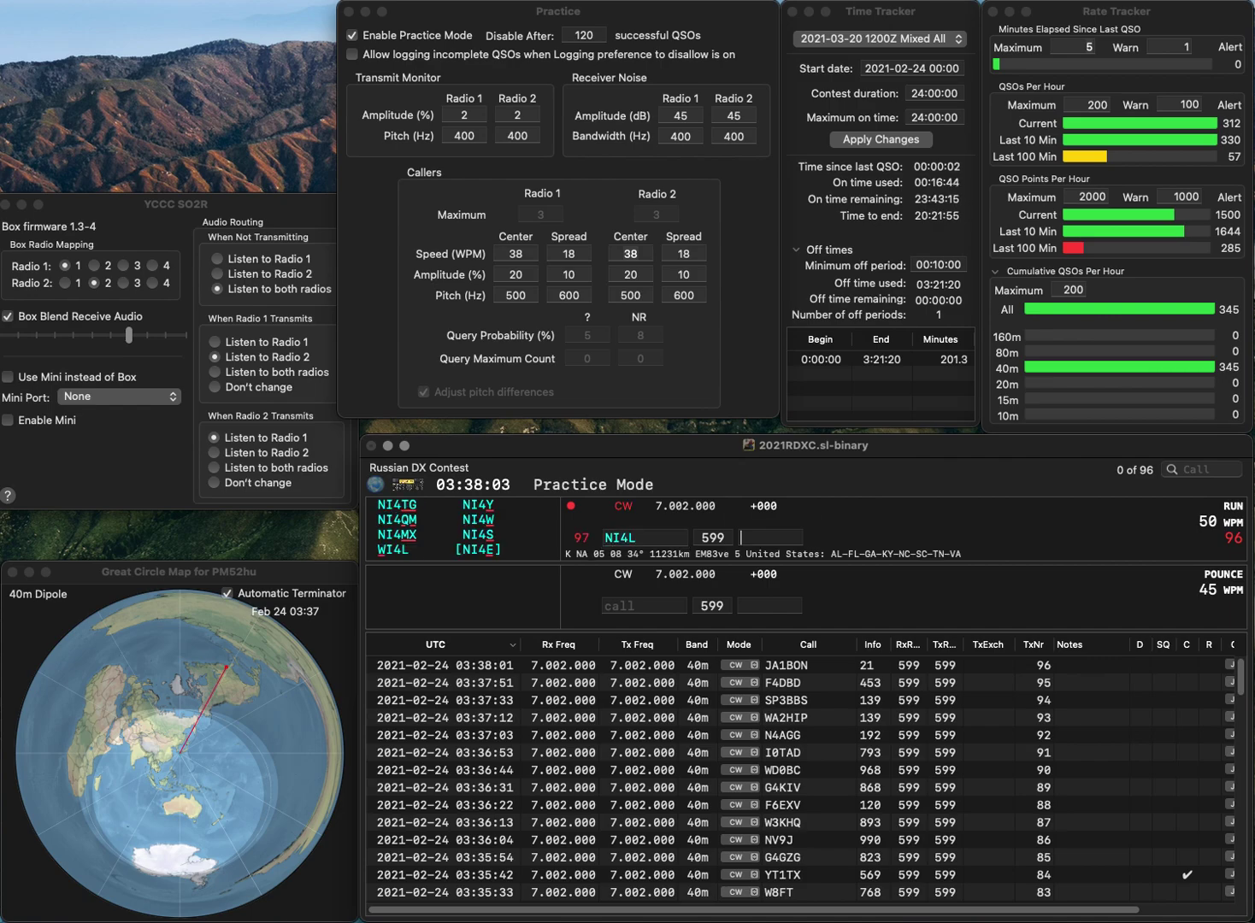
left_click(618, 538)
key("BackSpace")
type("S")
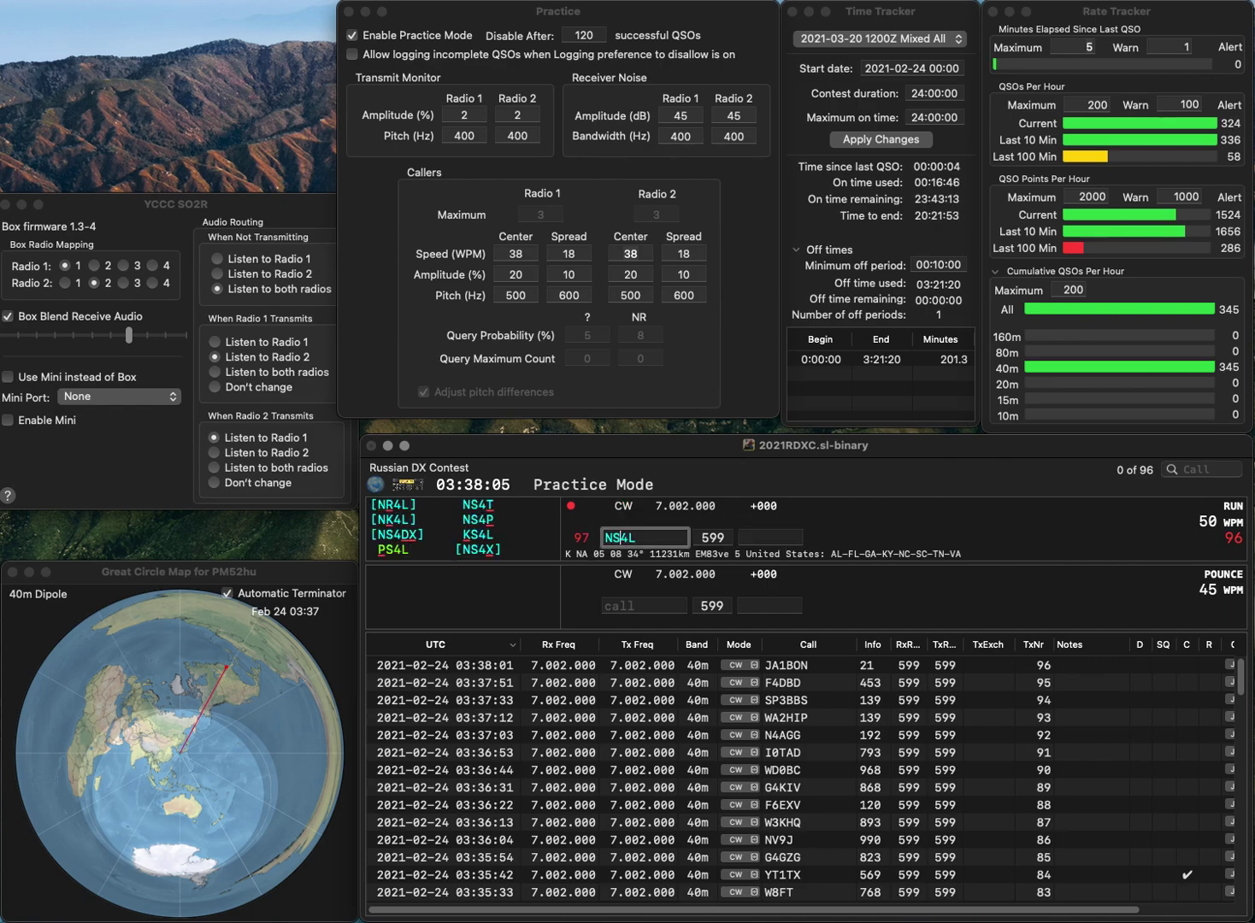
key("BackSpace")
type("I5")
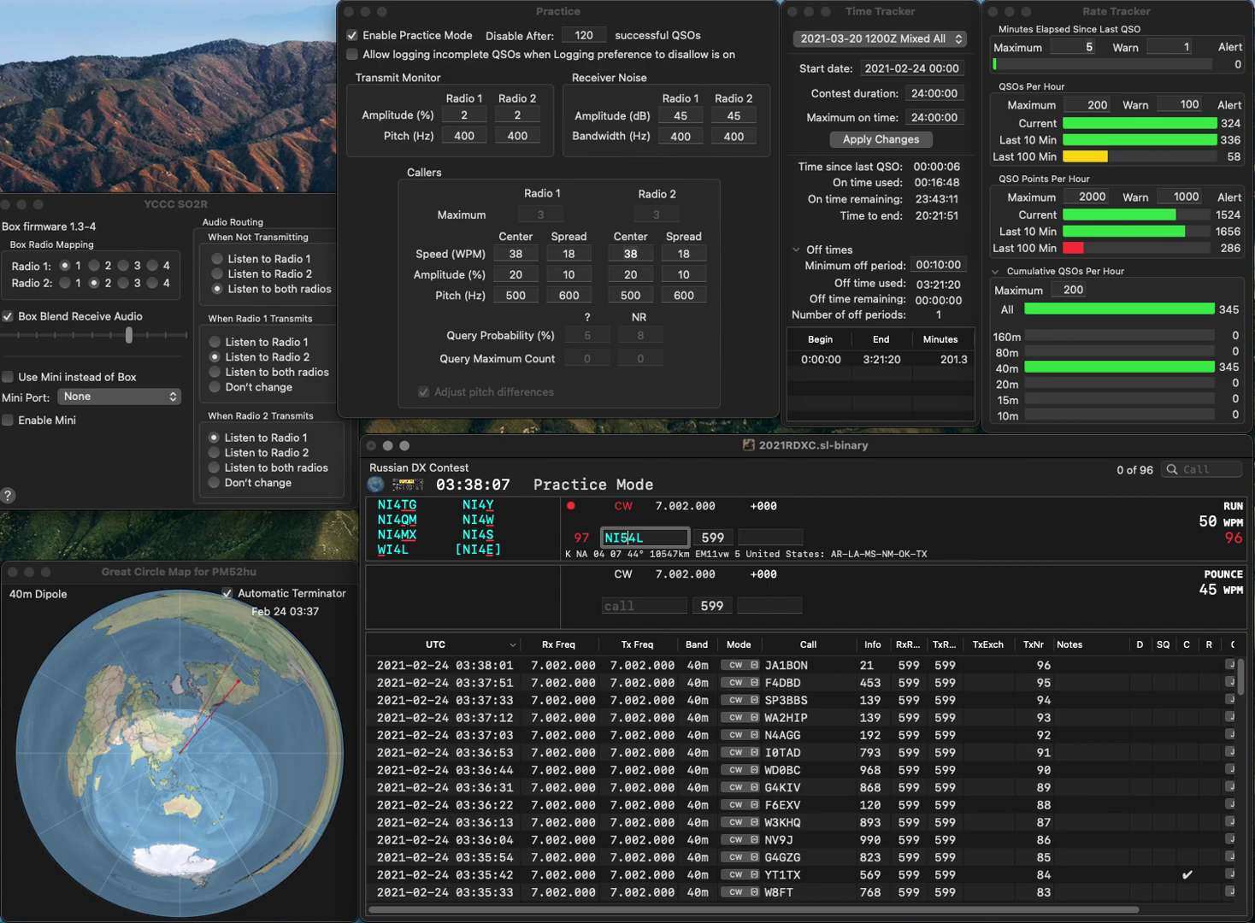
key("Delete")
type("5")
key("space")
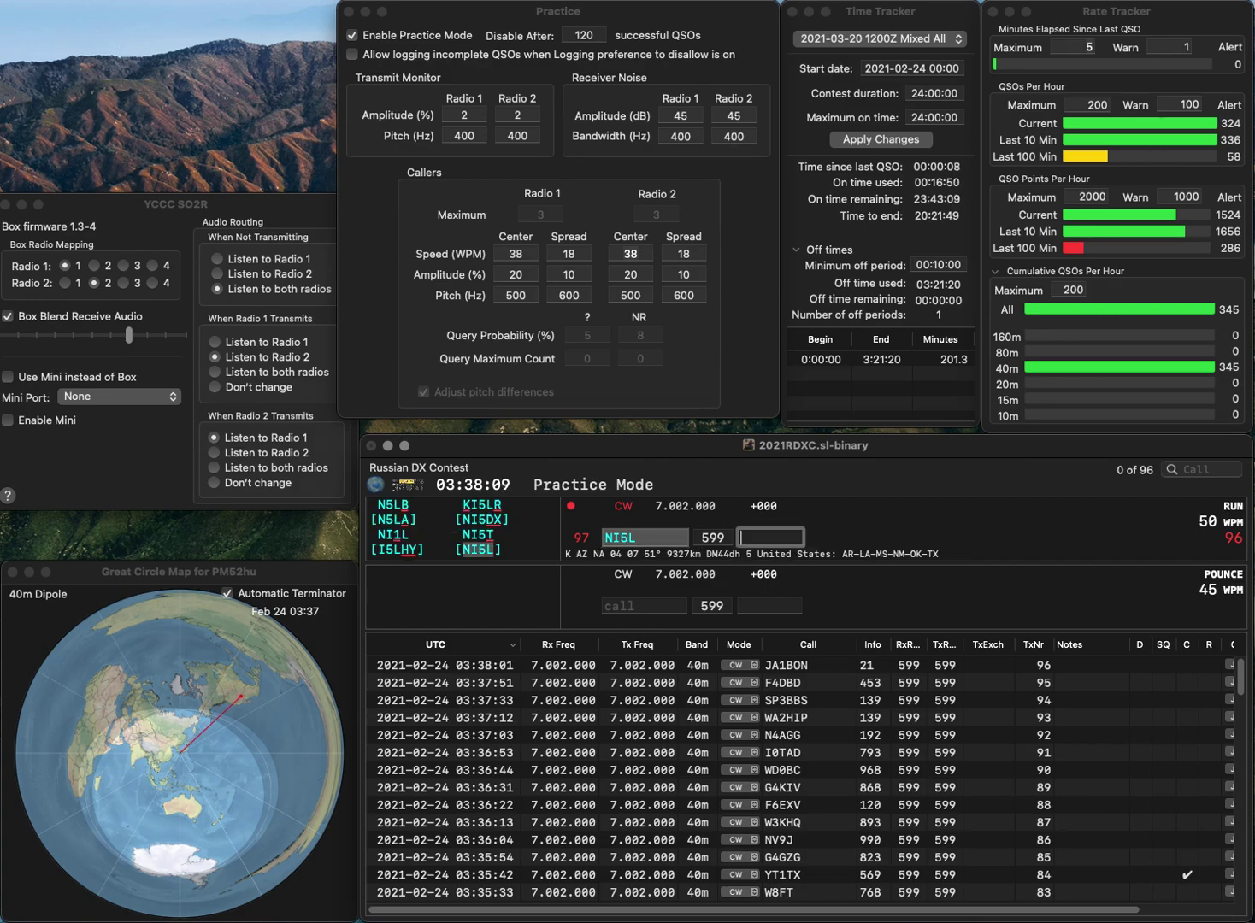
type("41")
key("Return")
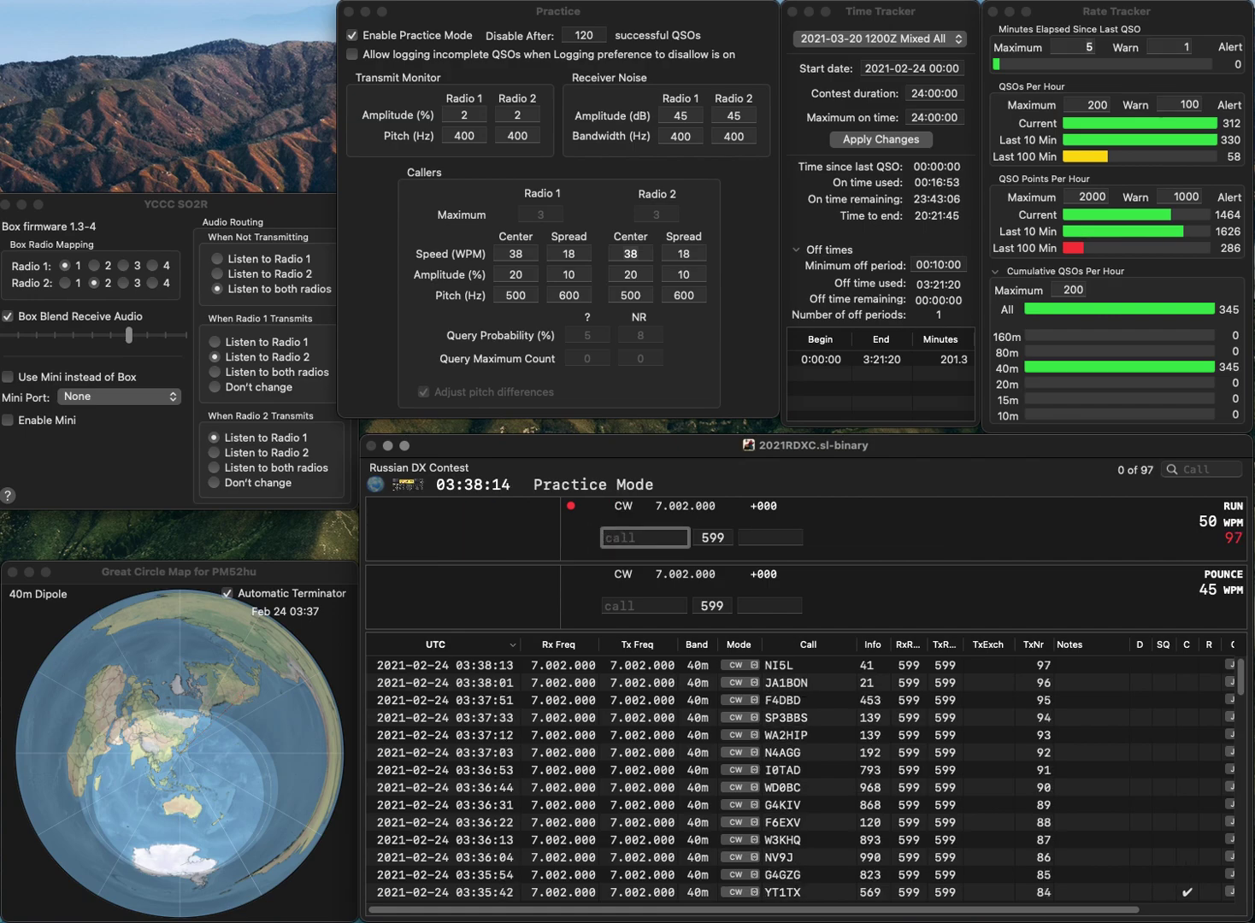
Log a run-radio contact with received exchange number 112, entering call sign N6DIM and correcting it to N6KIM
type("N6DIM")
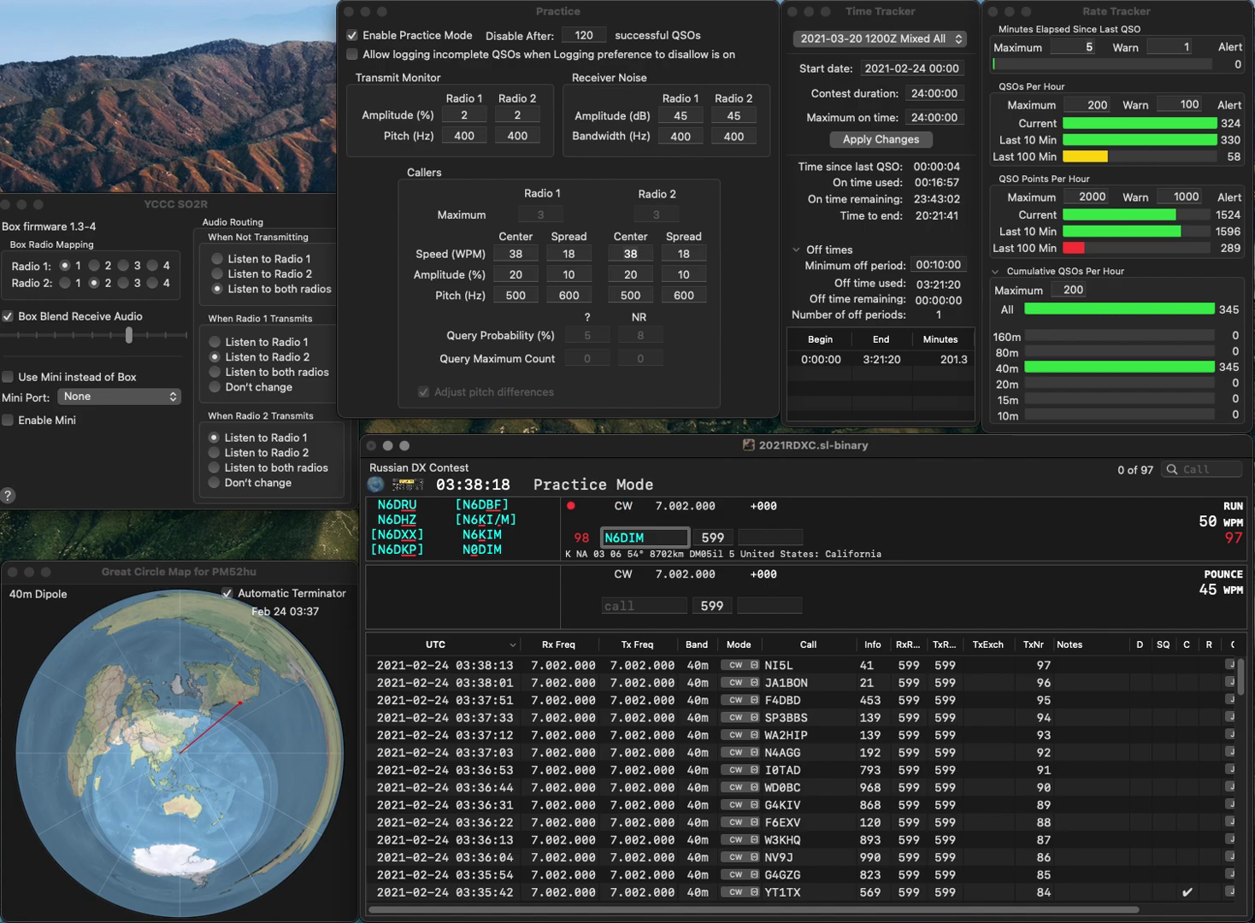
key("Delete")
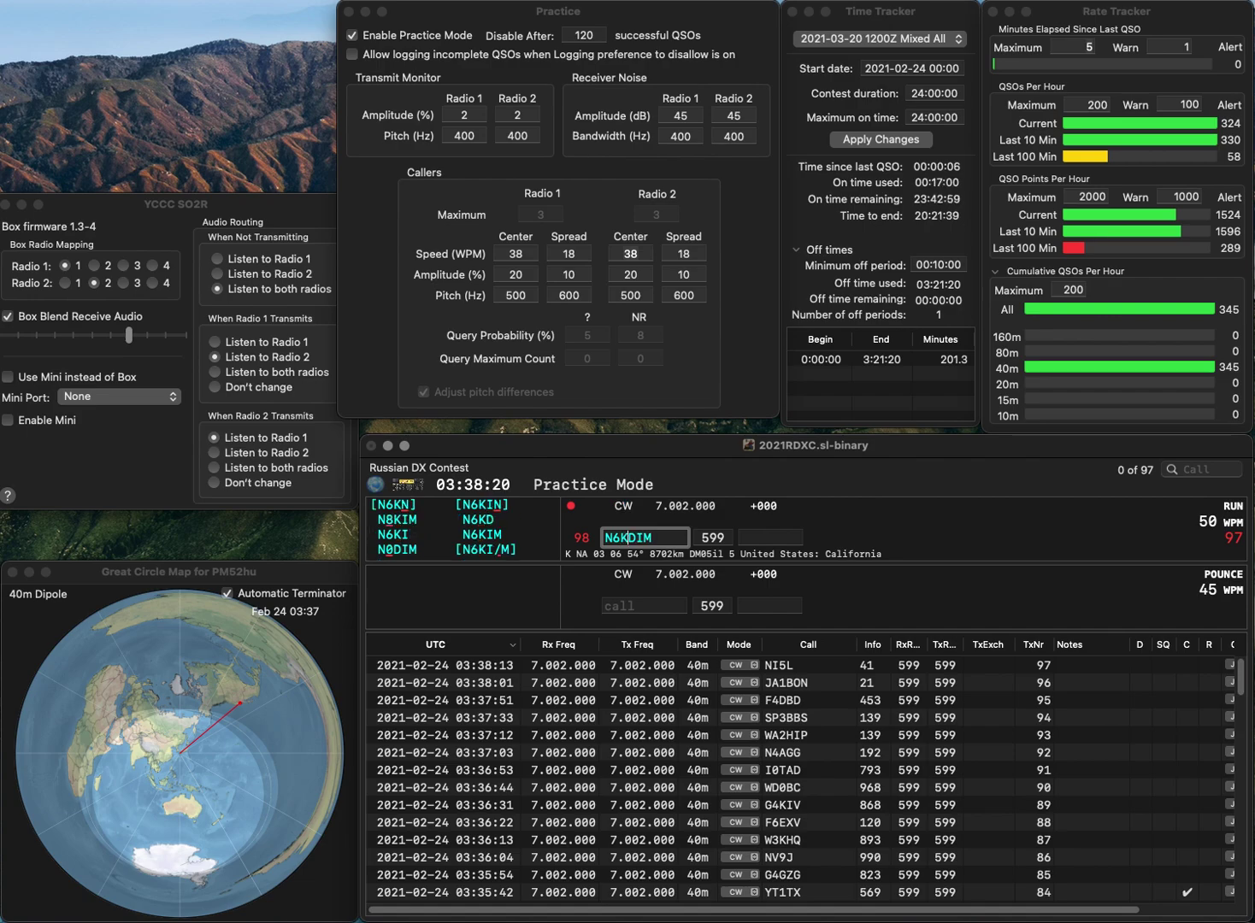
type("K")
key("space")
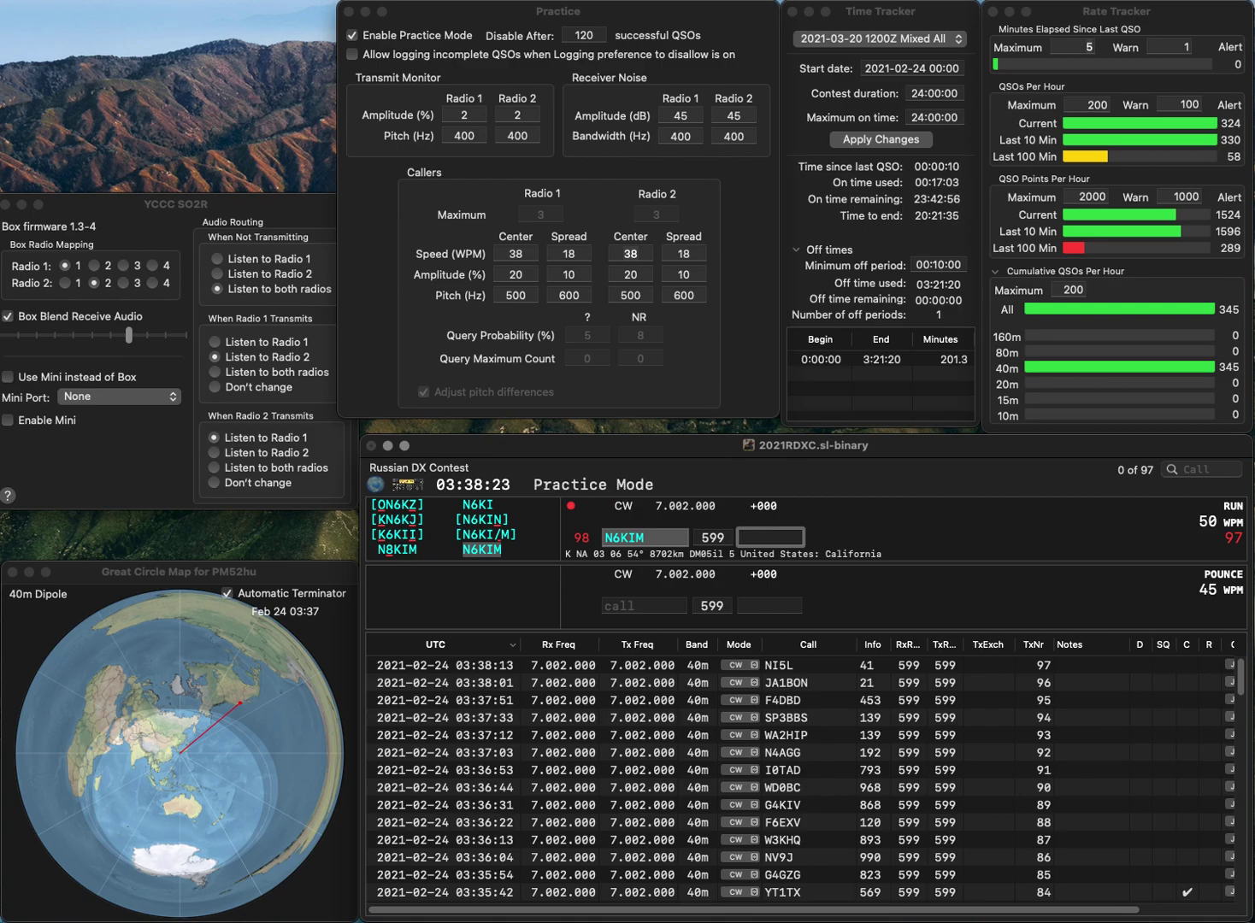
type("112")
key("Return")
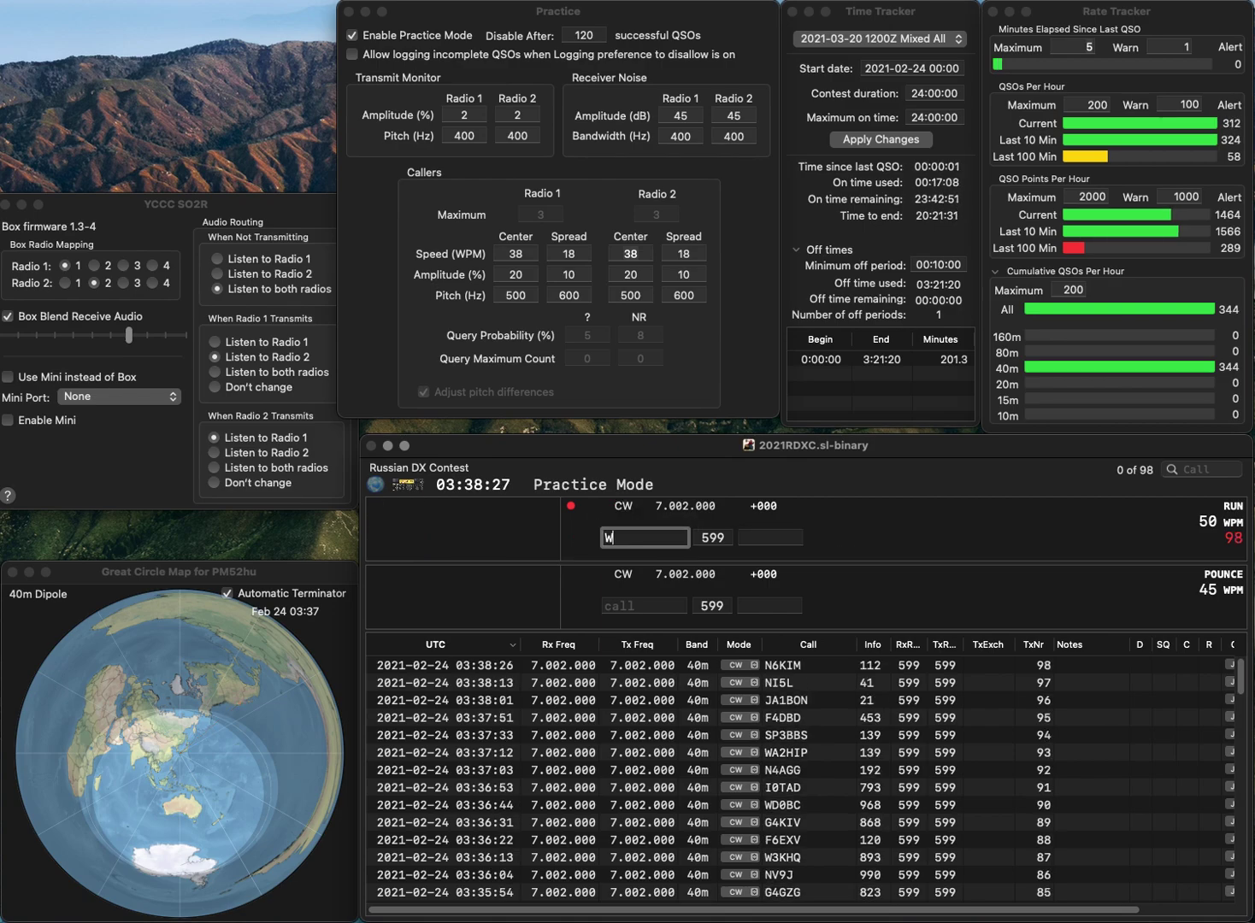
Log a run-radio contact with call sign W6DVS and received exchange number 415
type("W6")
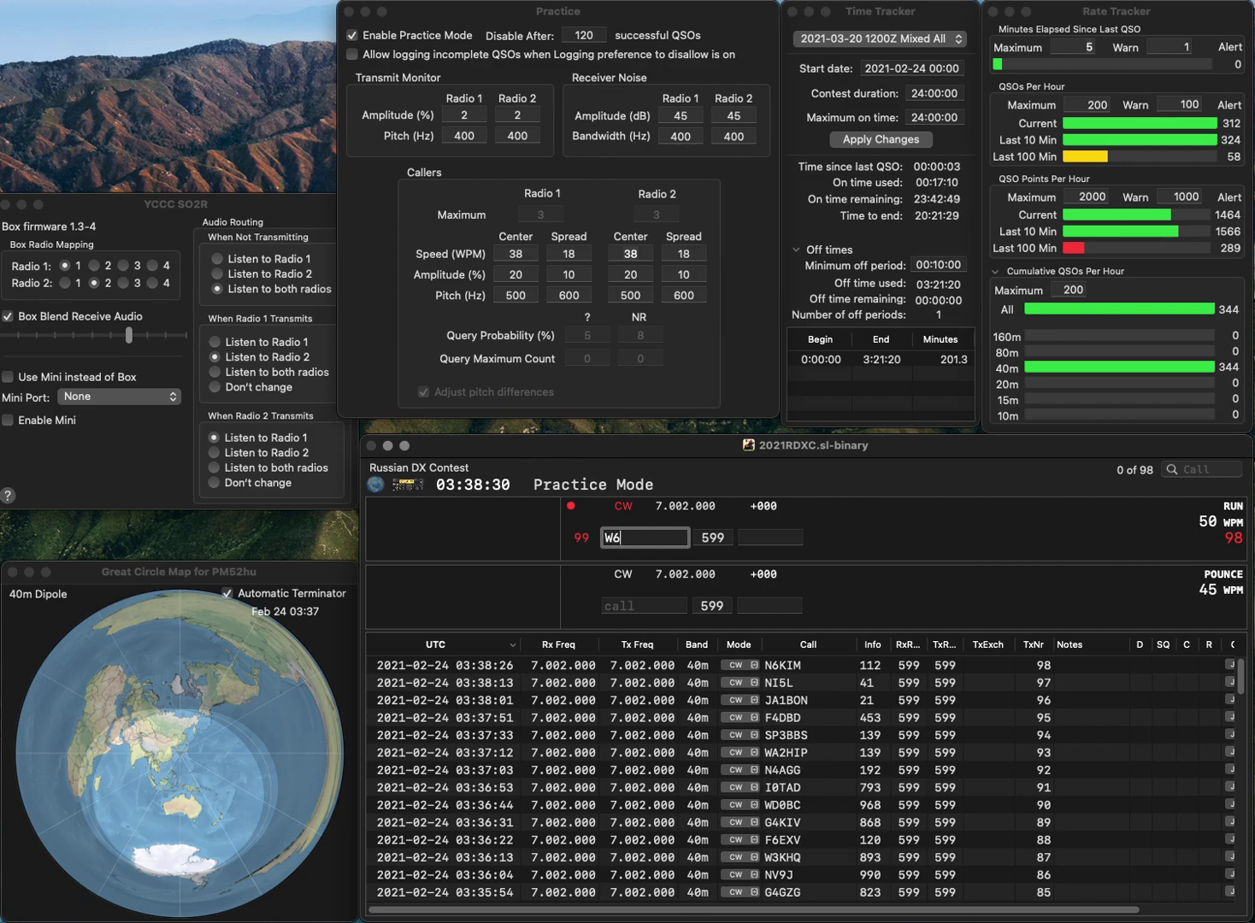
type("S")
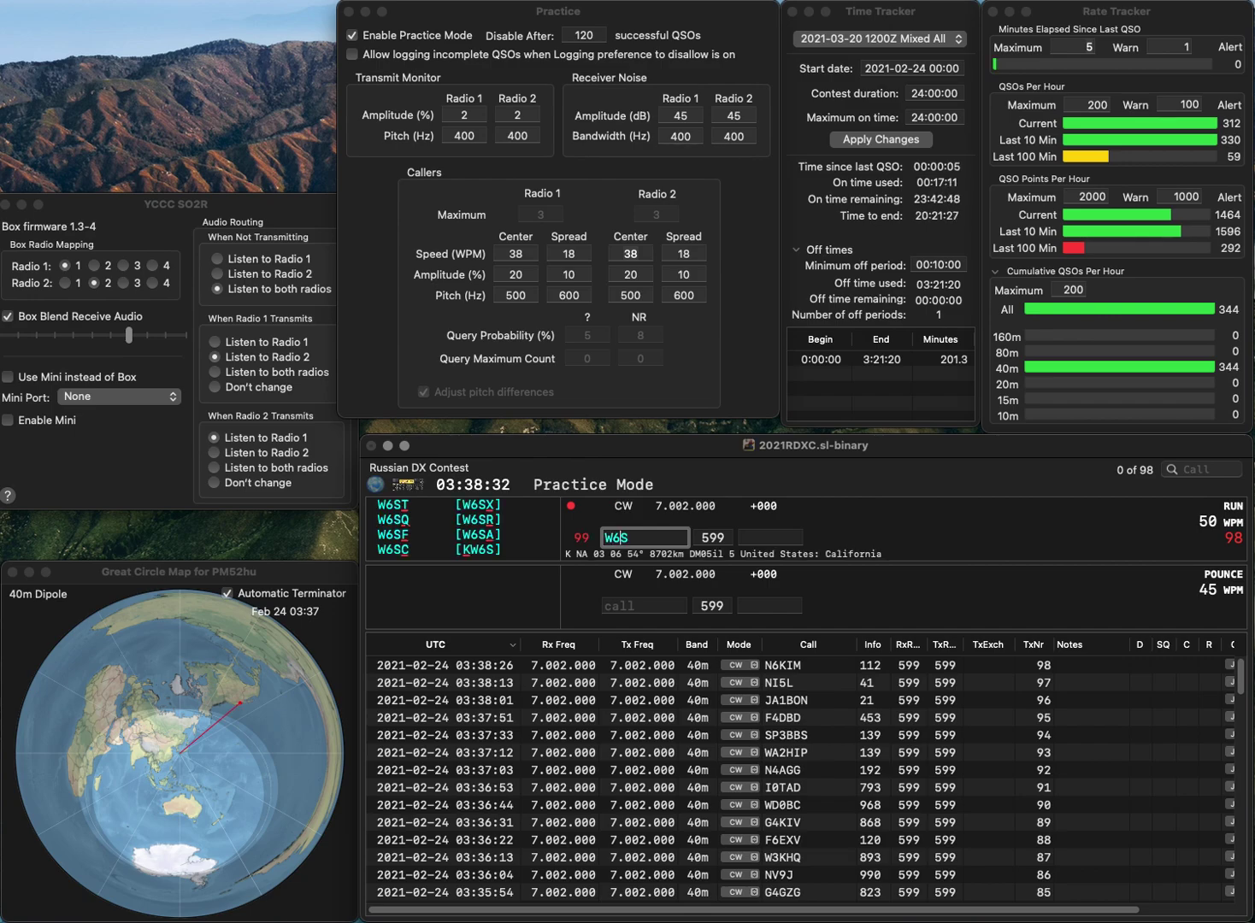
key("Left")
type("DV")
key("space")
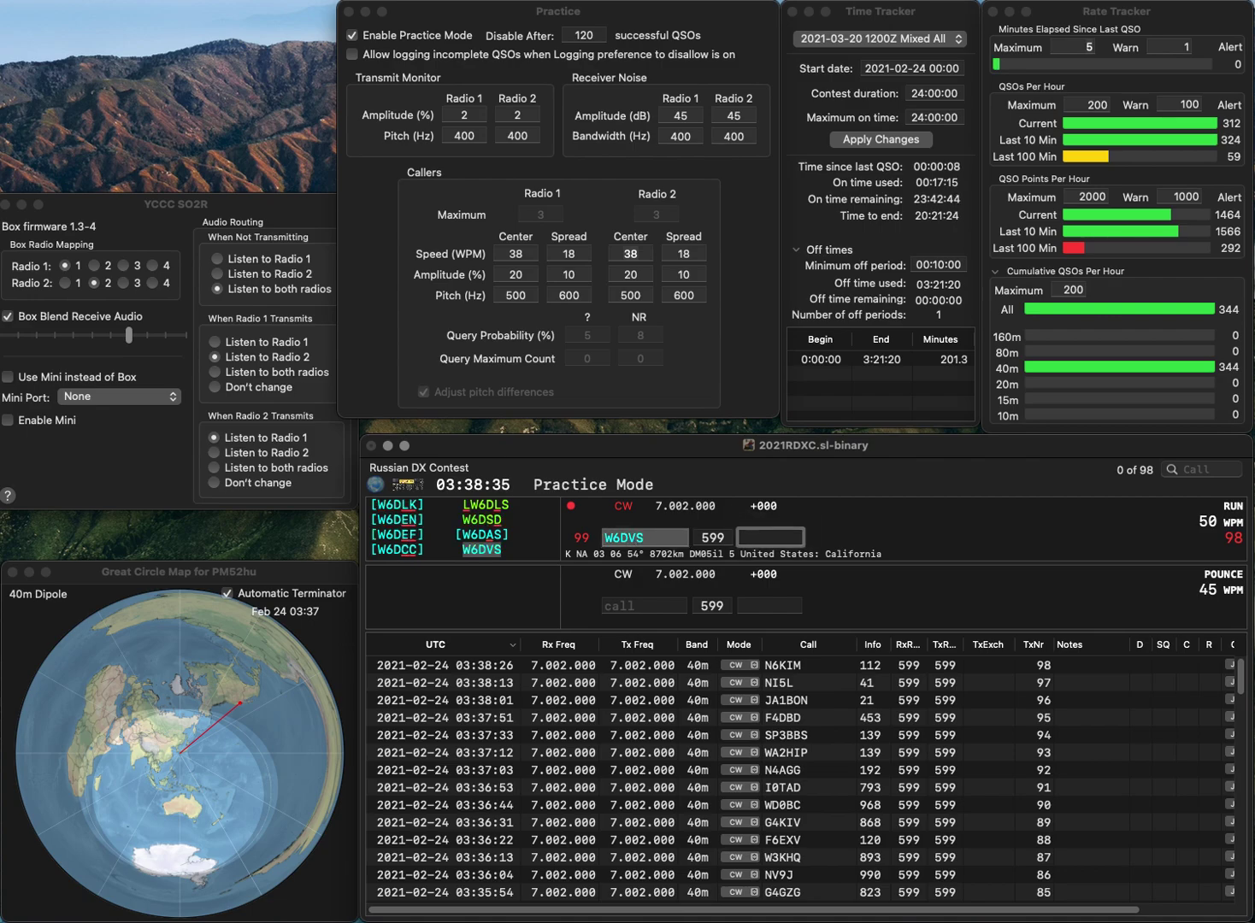
type("415")
key("Return")
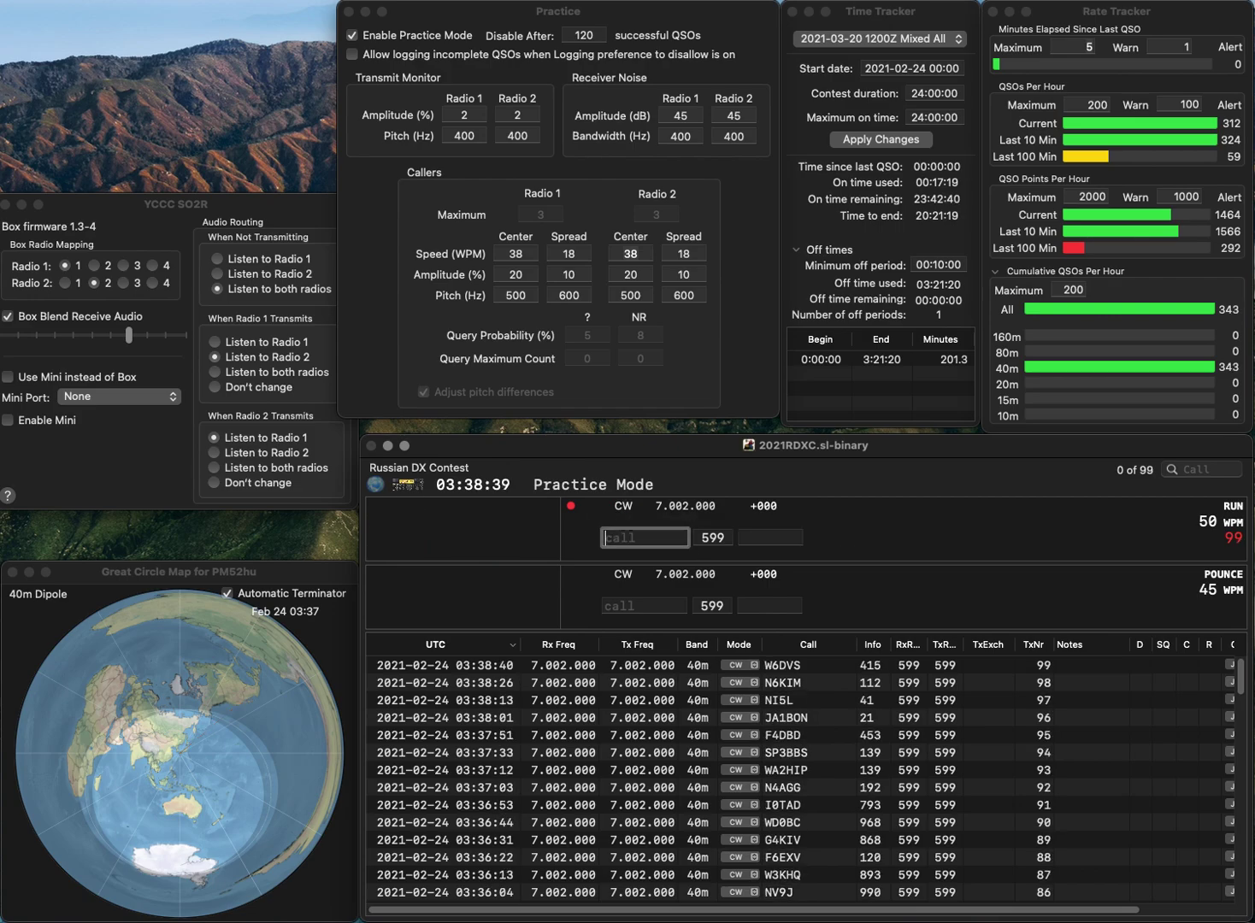
Log a run-radio contact with received exchange number 39, entering call sign W9RAC and correcting it to W9LRC
type("W9RAC")
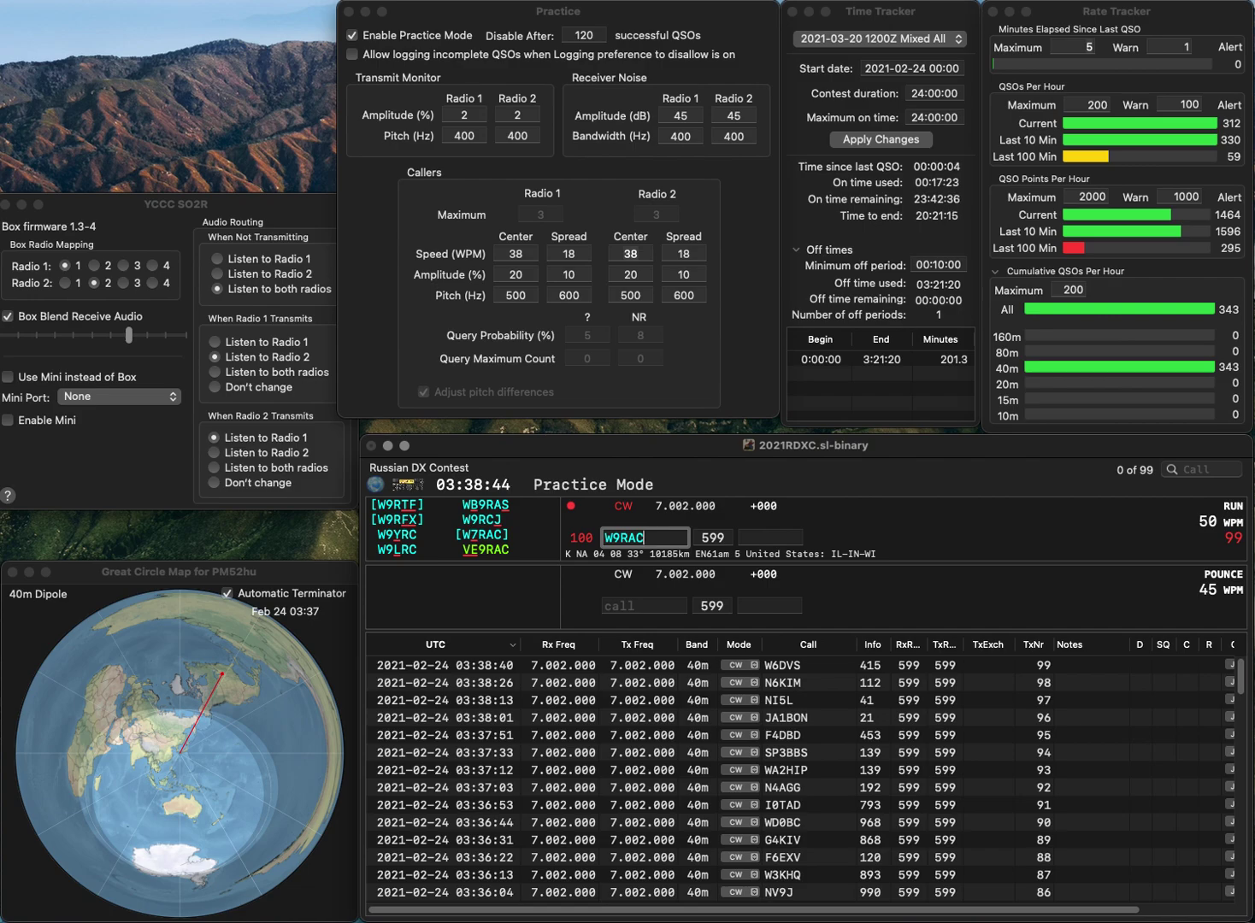
key("BackSpace")
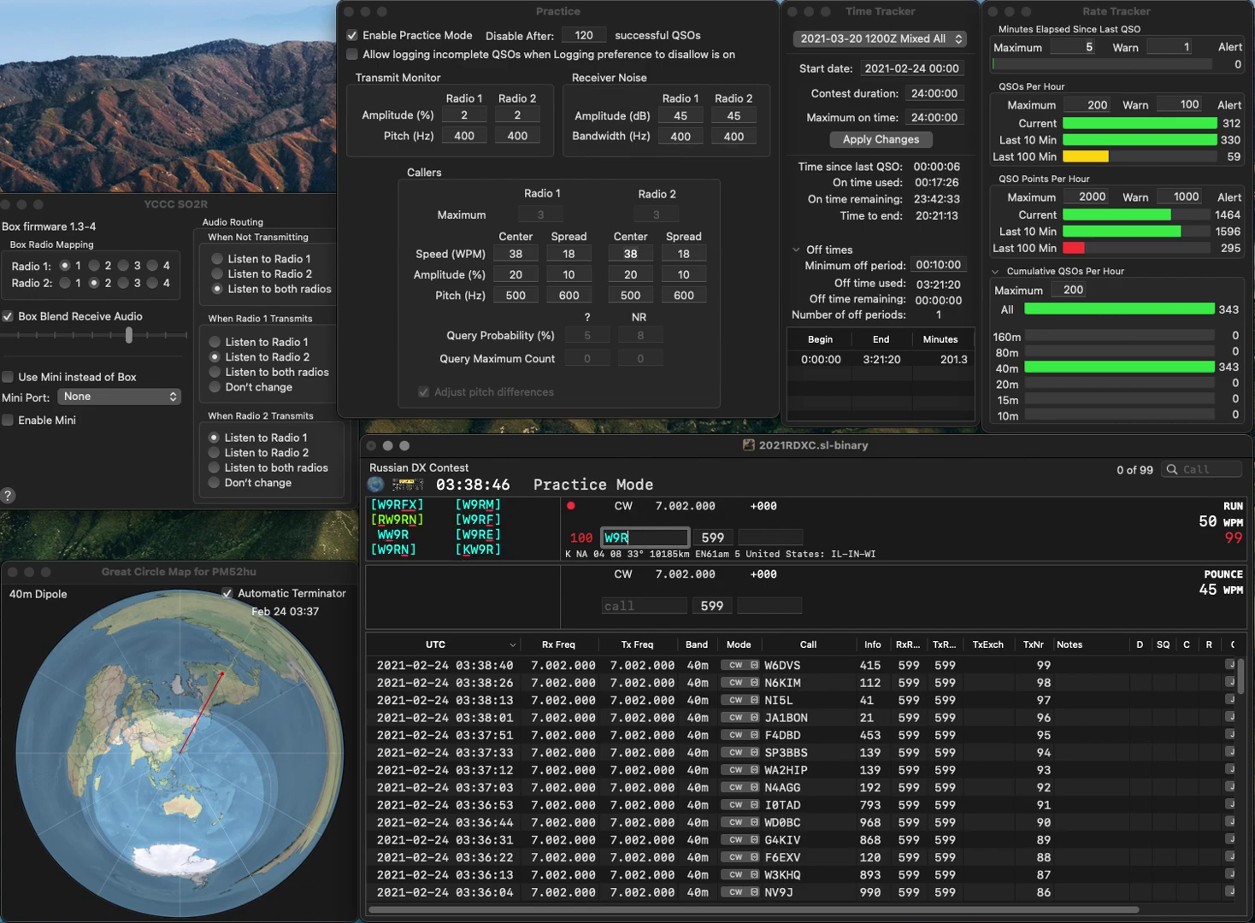
key("BackSpace")
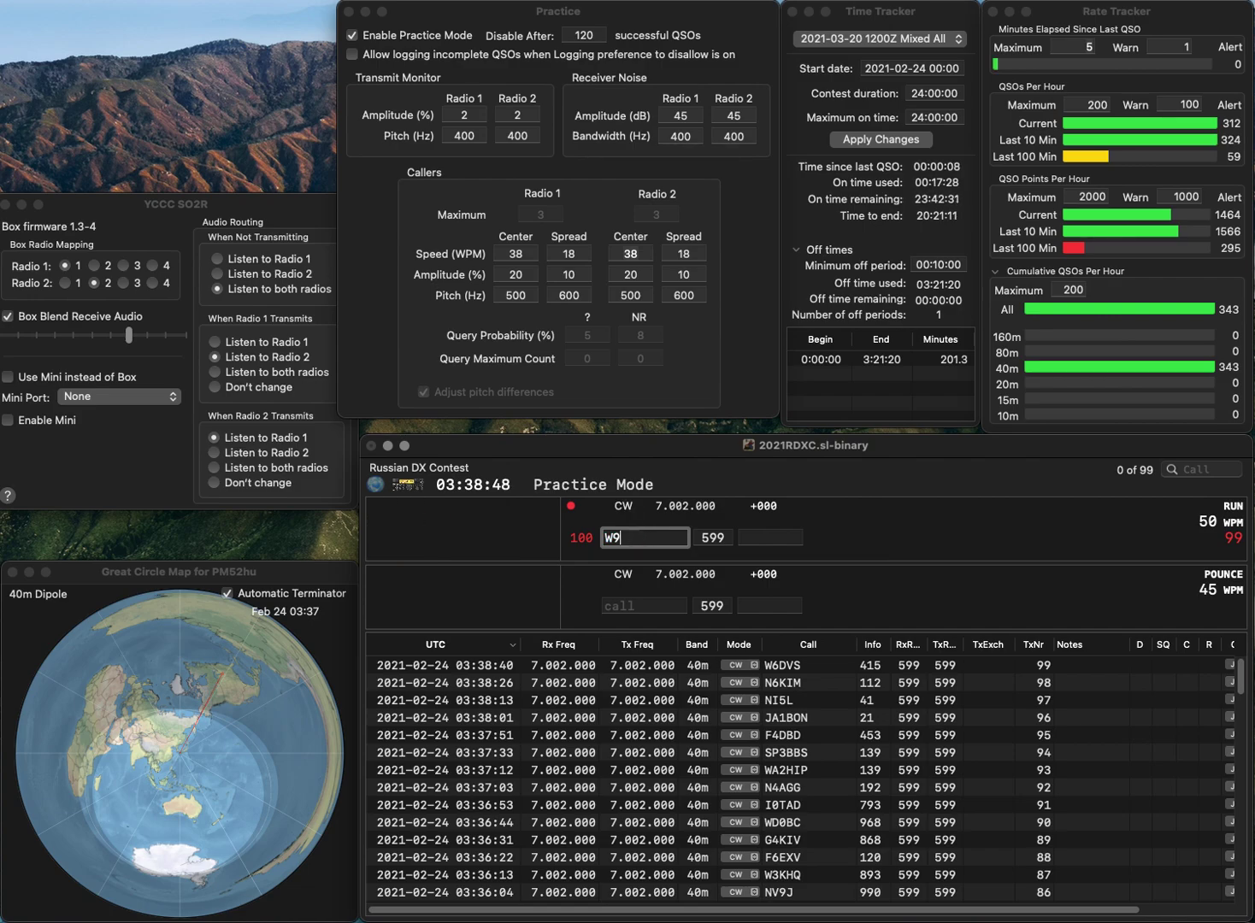
type("LRC")
key("space")
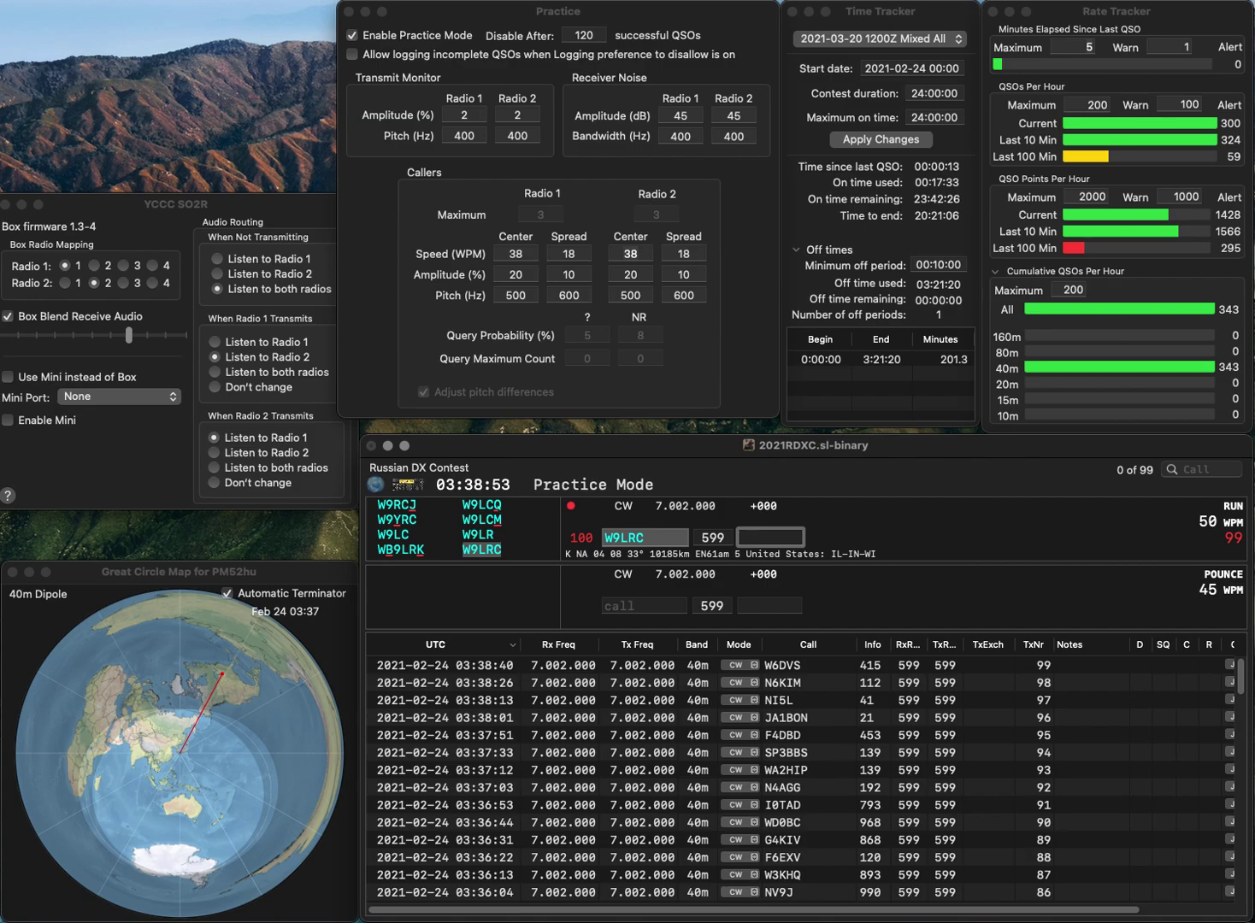
type("39")
key("Return")
type("E7")
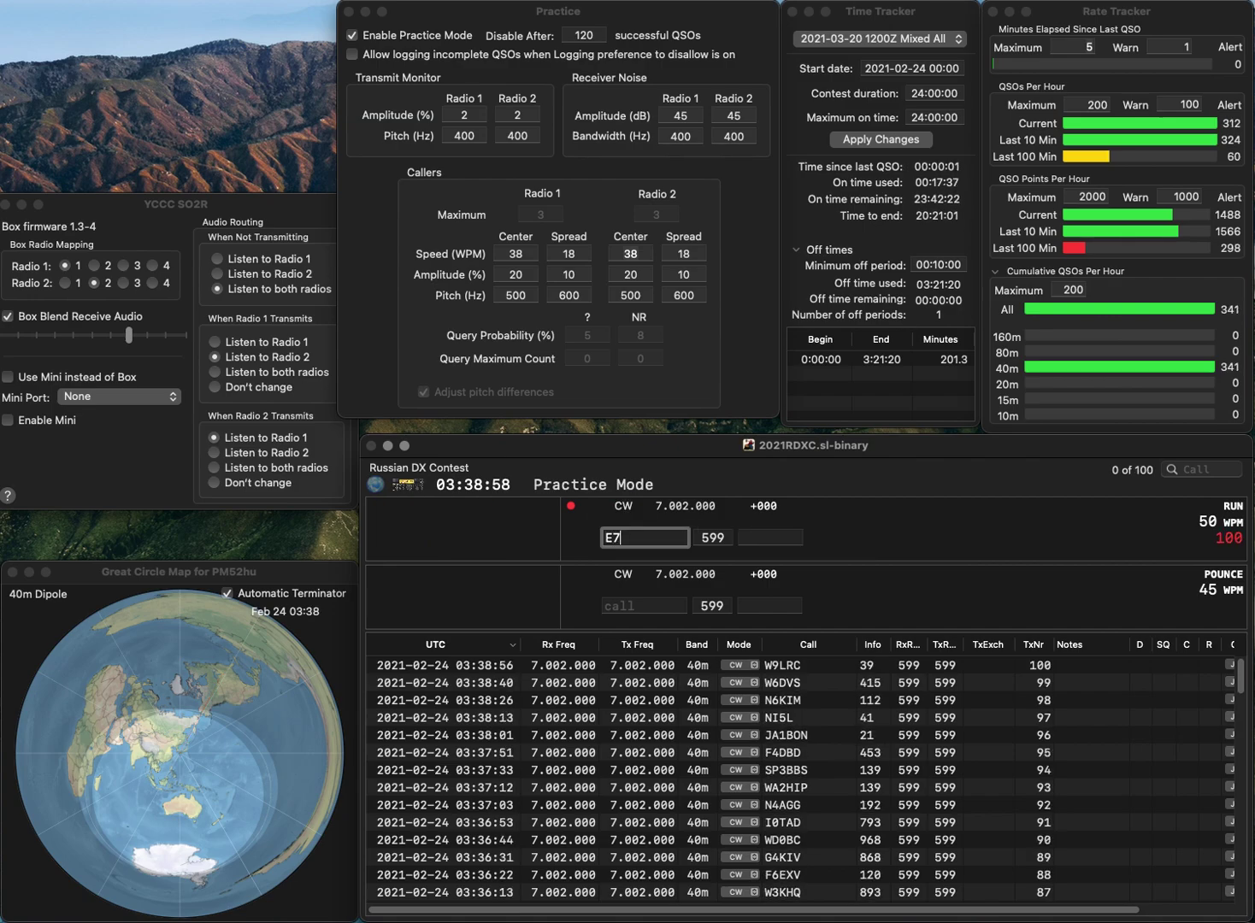
type("7O")
key("space")
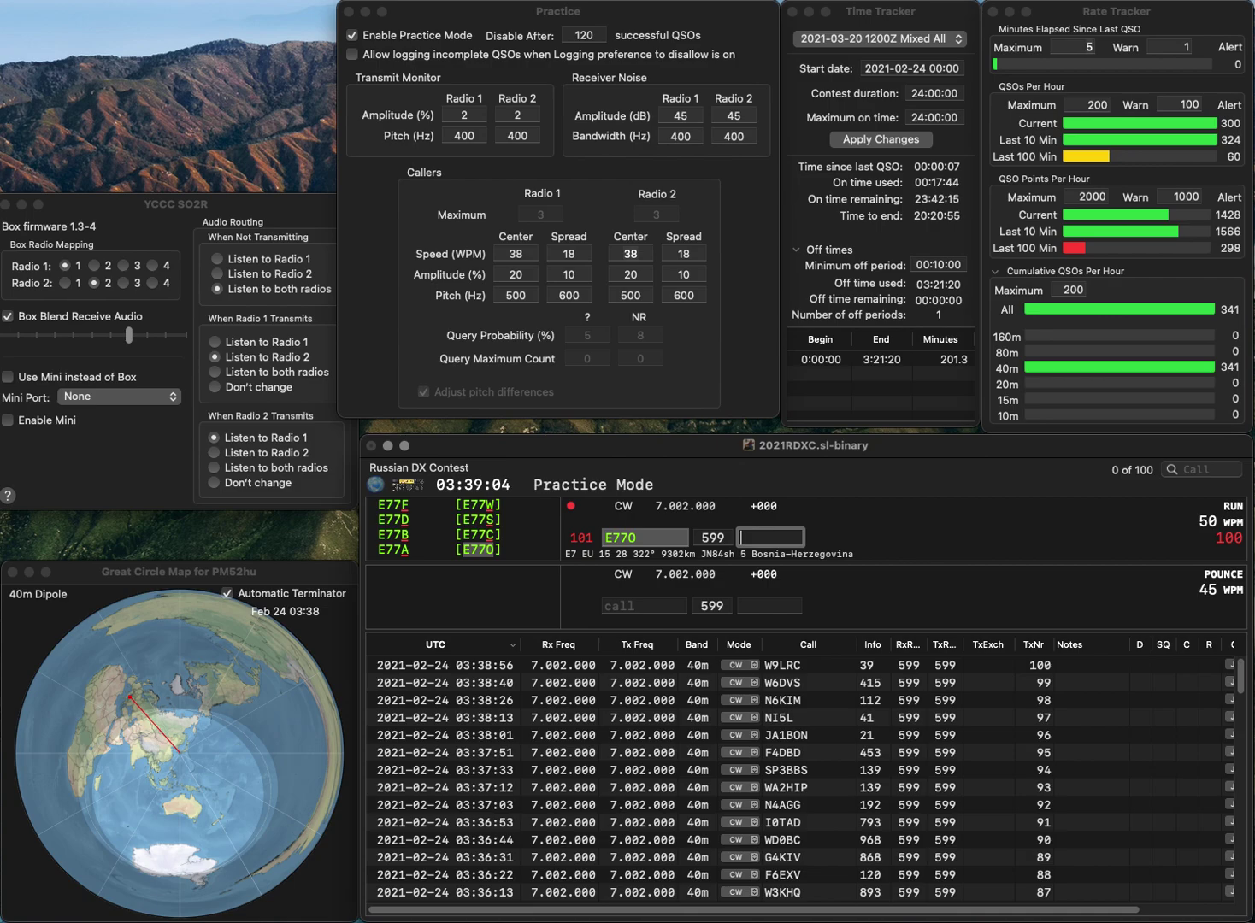
type("86")
key("Return")
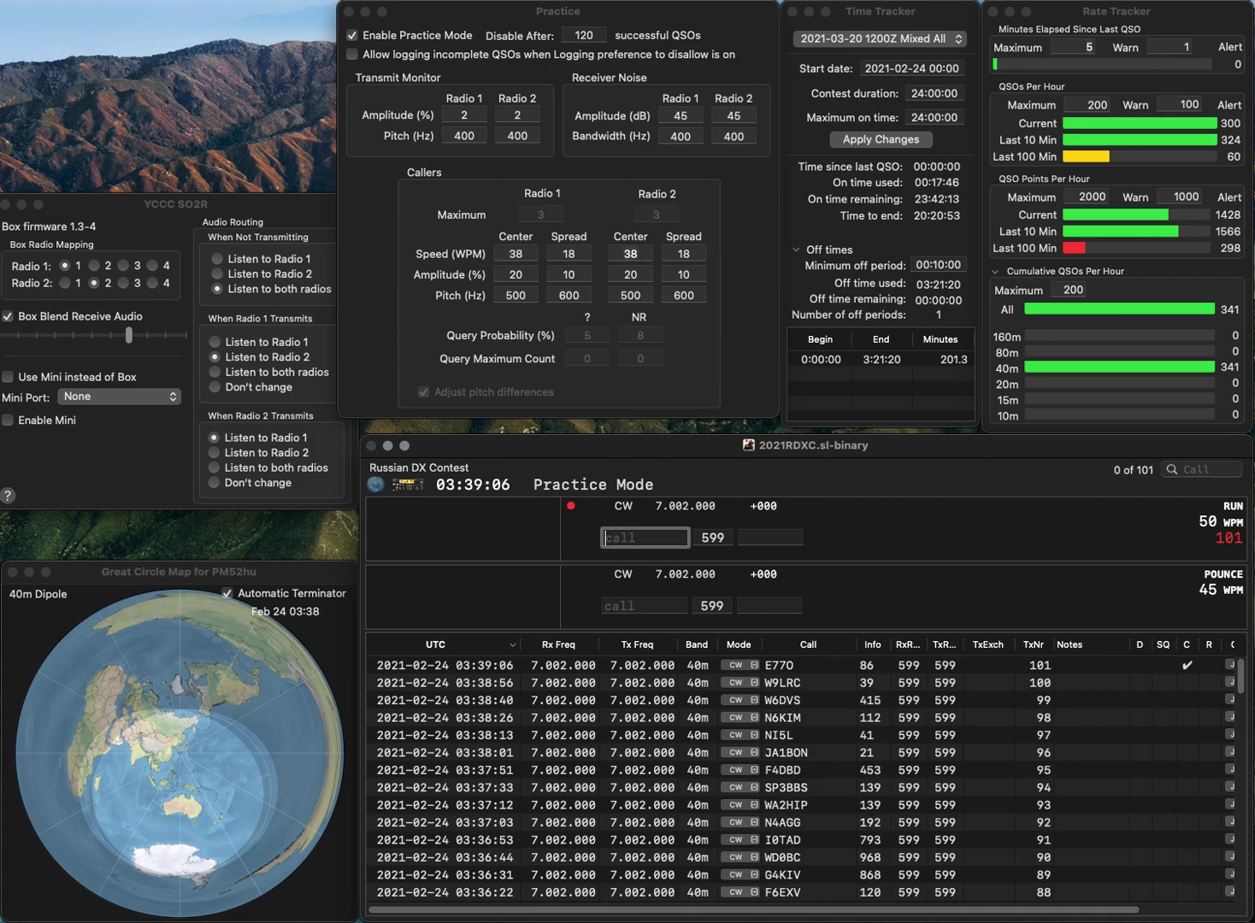
type("HA7")
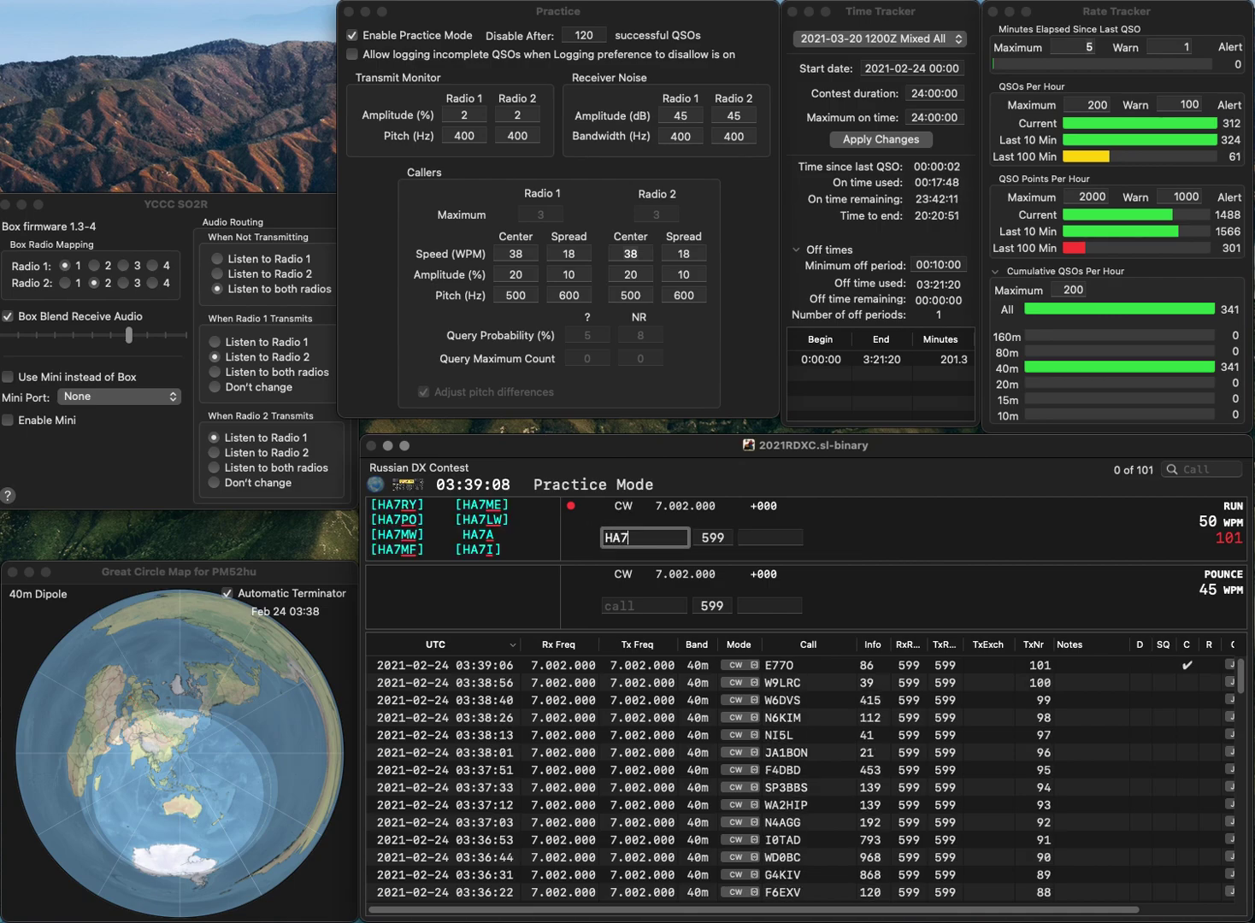
type("MB")
key("space")
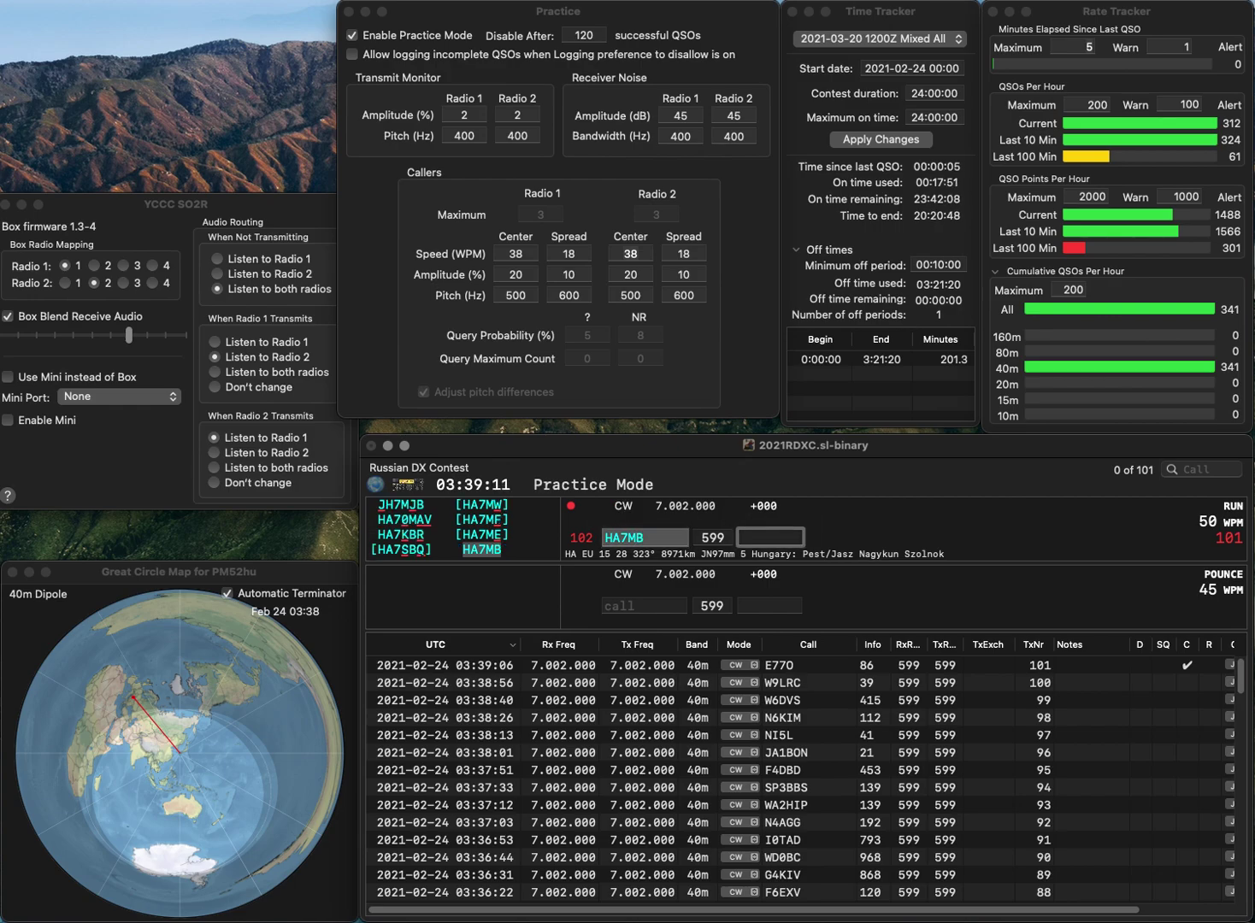
type("767")
key("Return")
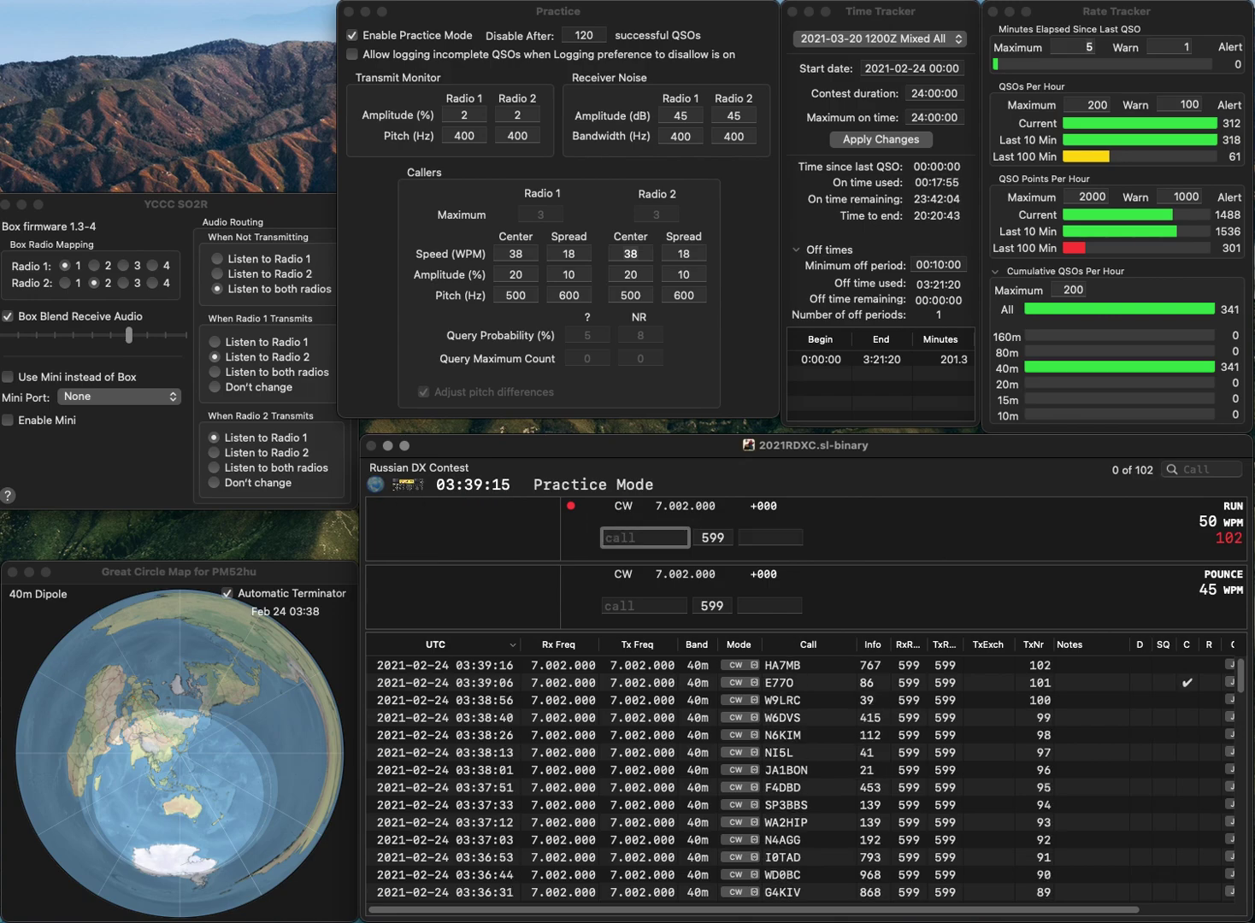
type("N8P")
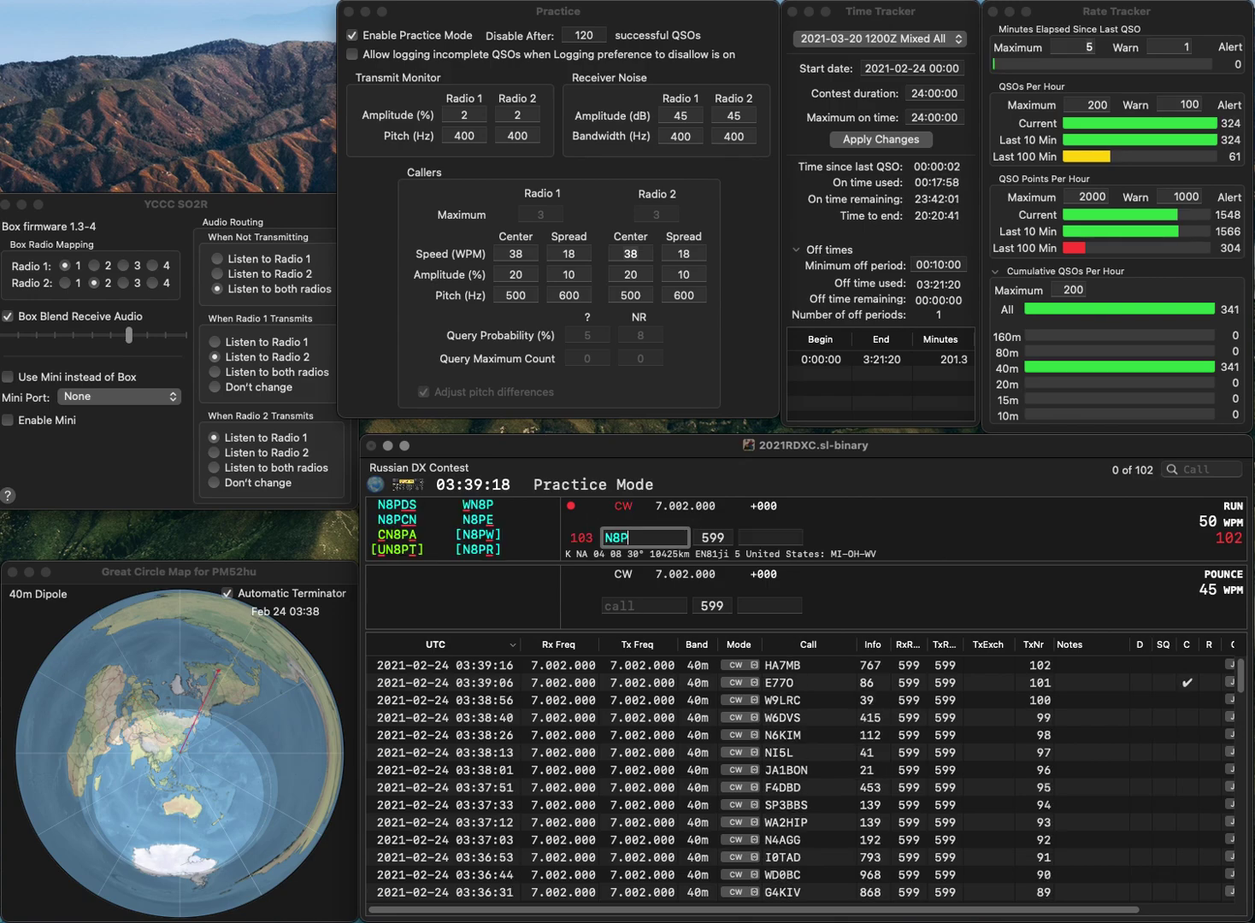
type("JM")
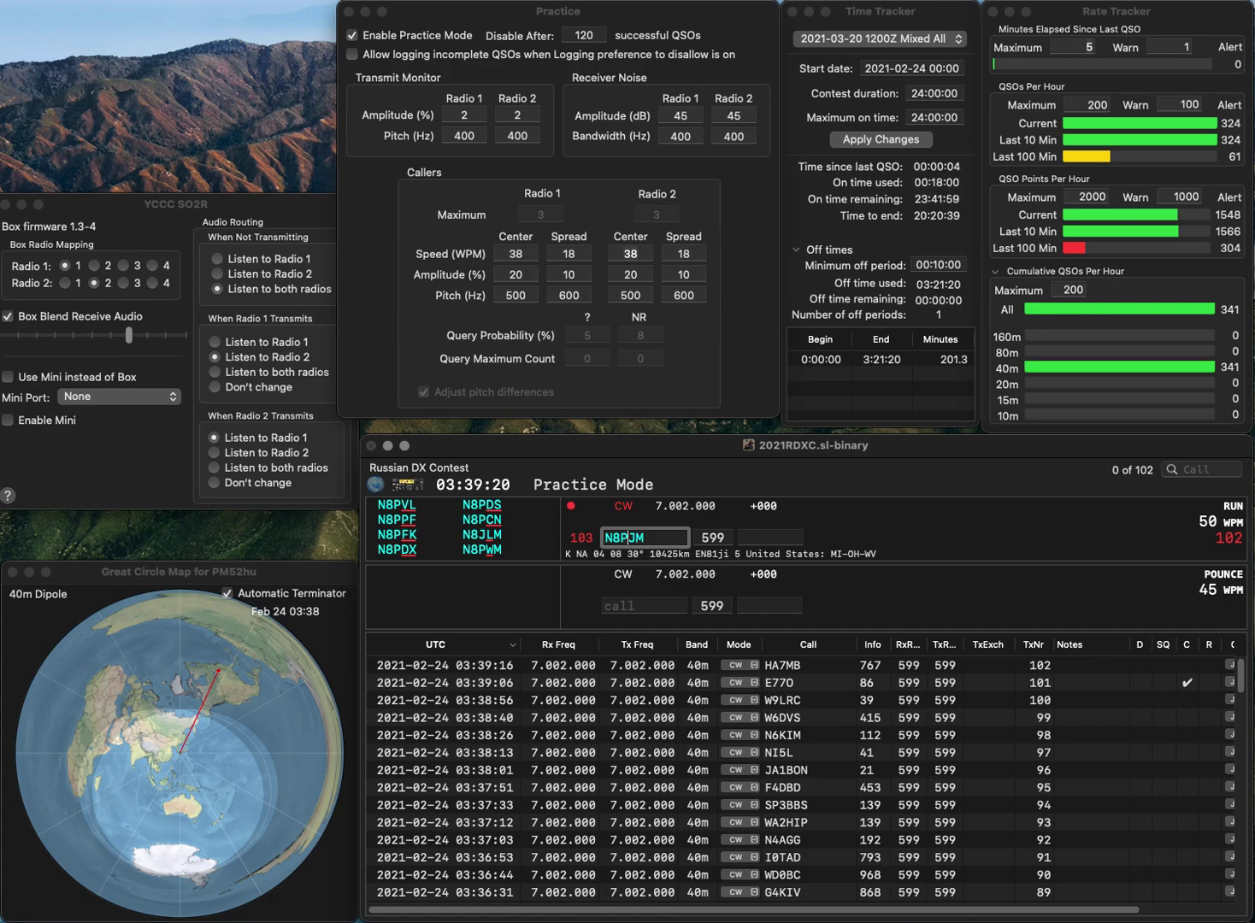
key("Left")
key("BackSpace")
type("W")
key("Return")
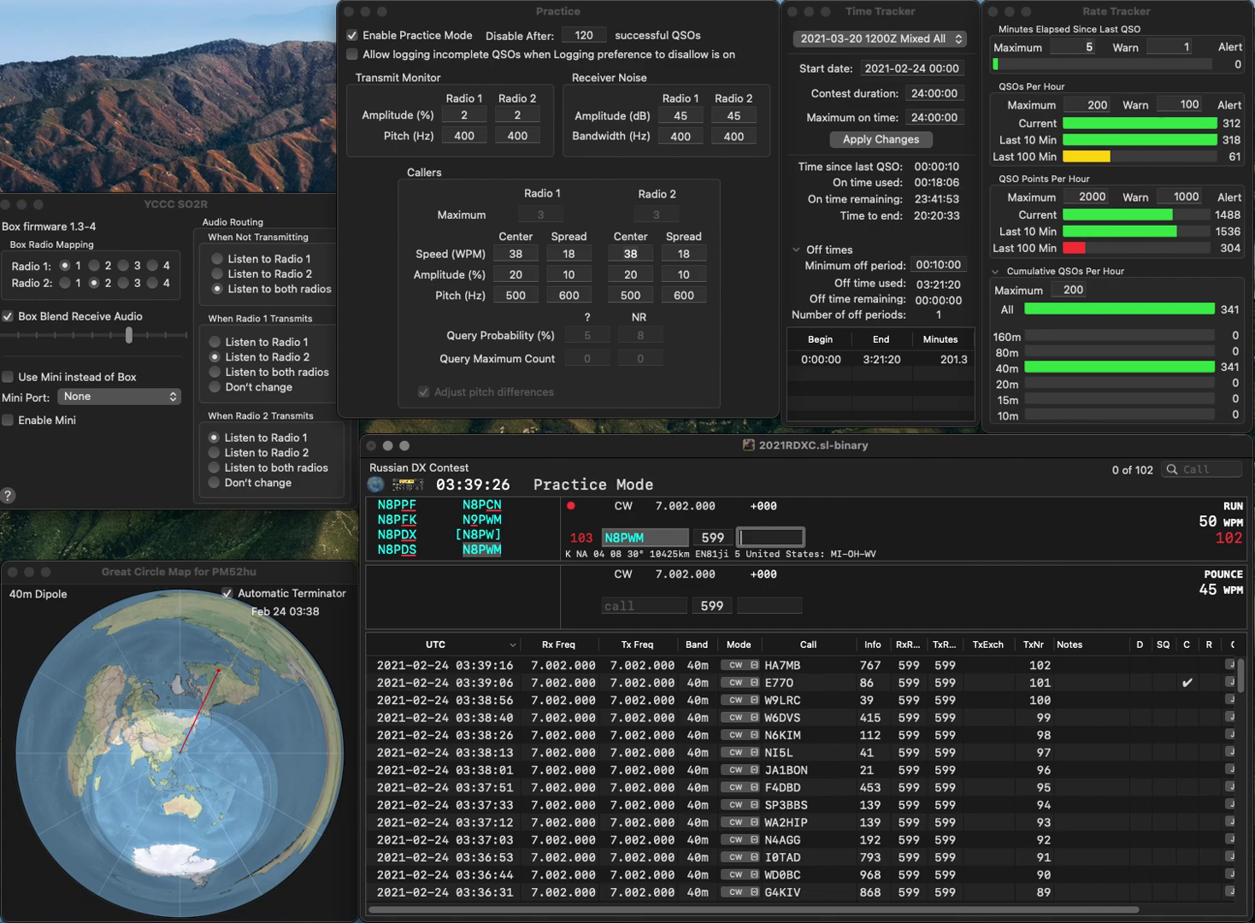
type("887")
key("Return")
Log a run-radio contact with call sign K5DA and received exchange number 822
type("K5")
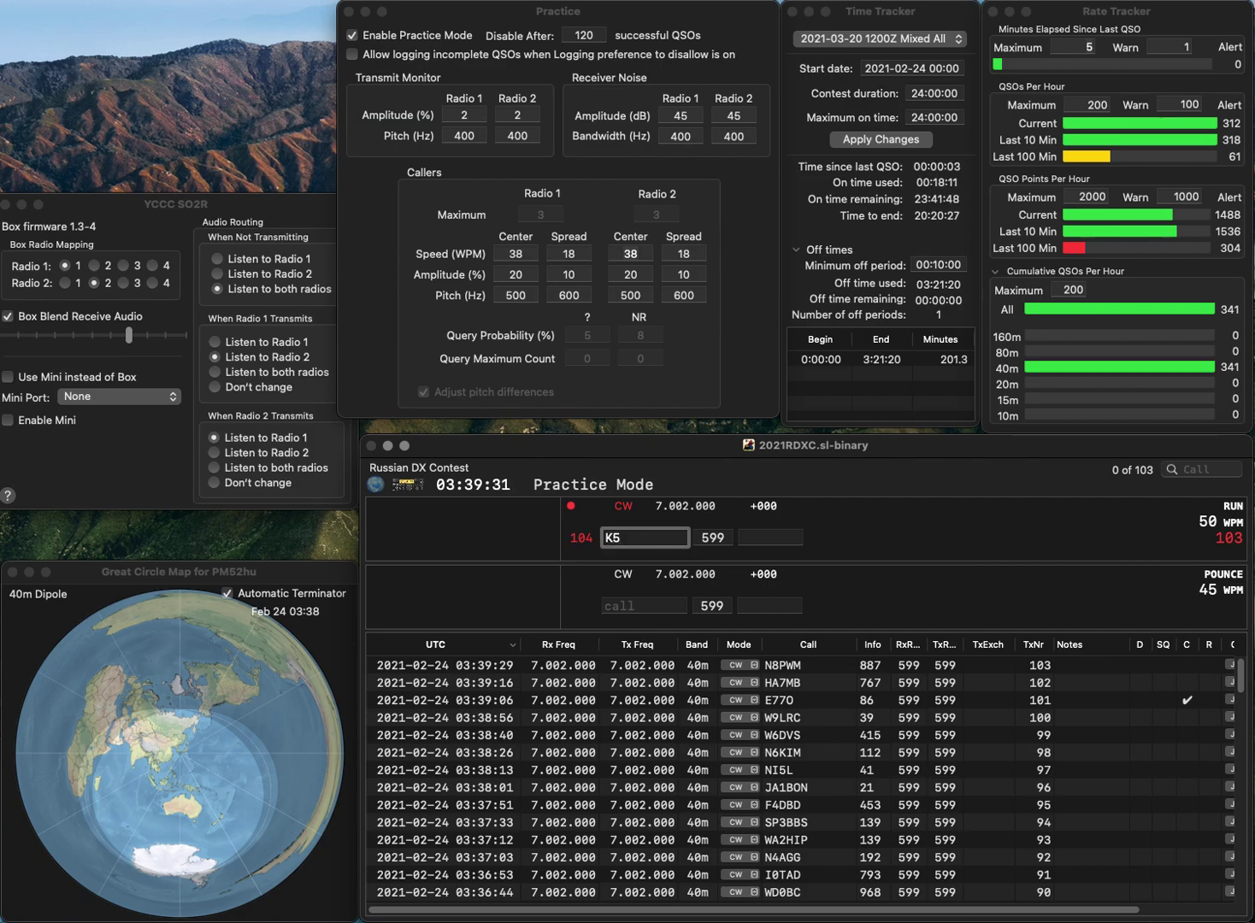
type("DA")
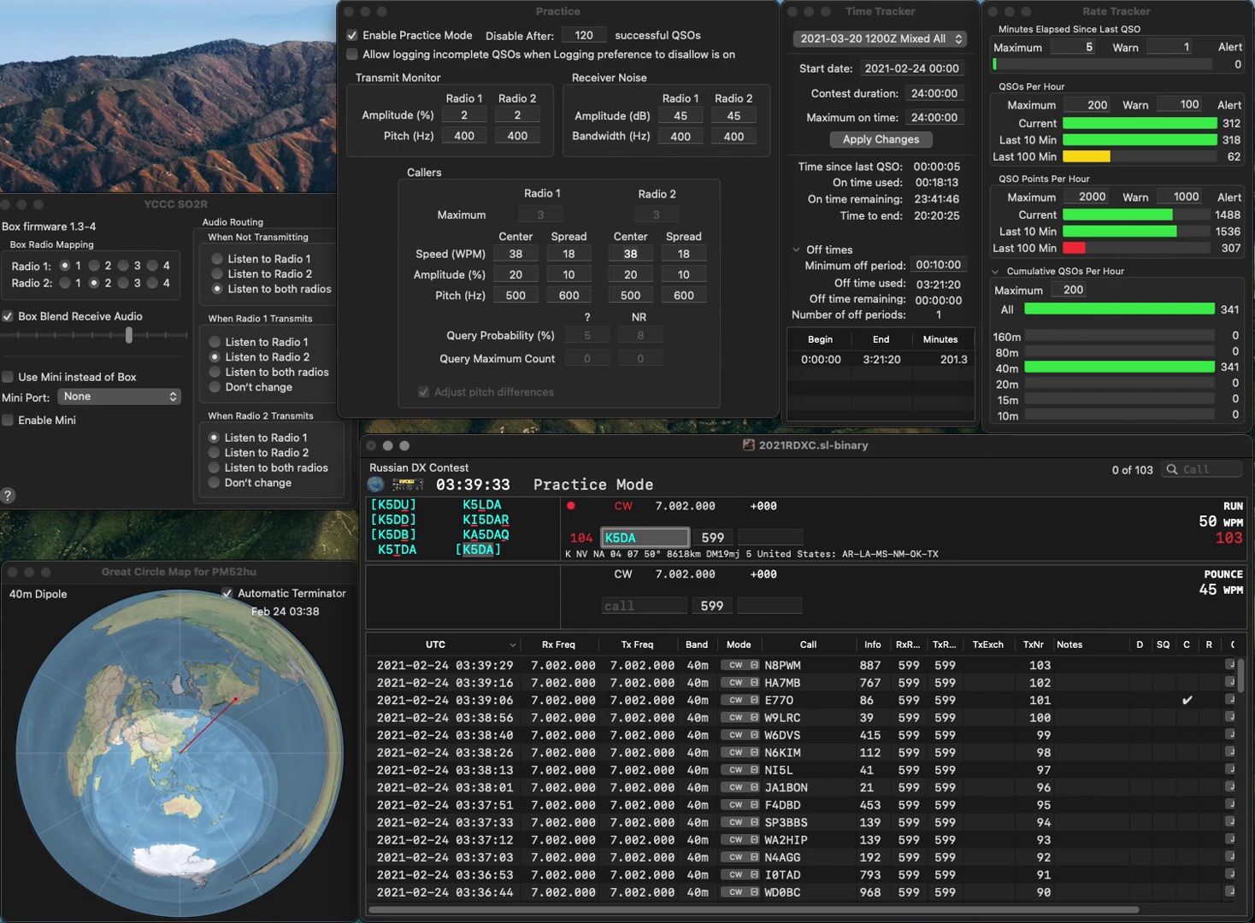
key("space")
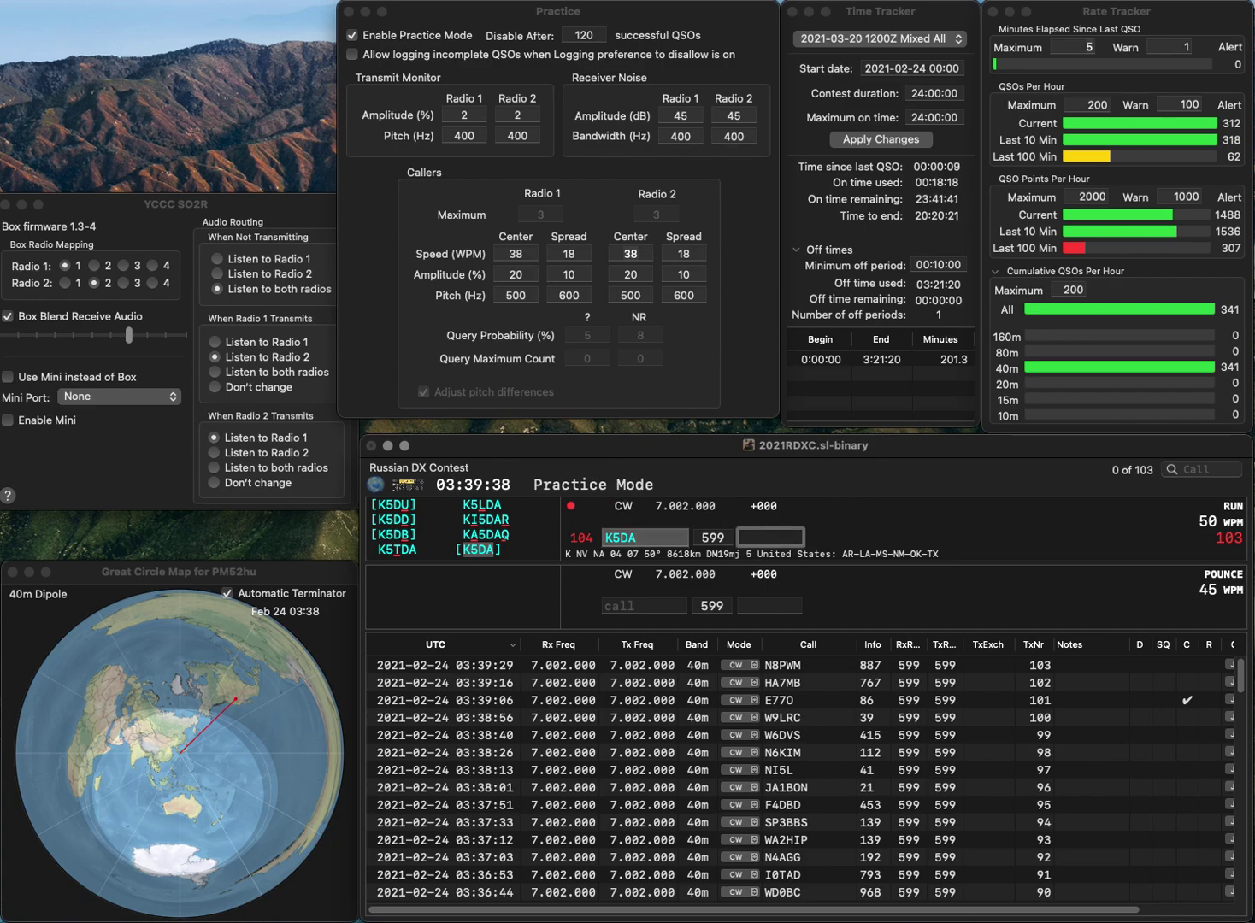
type("822")
key("Return")
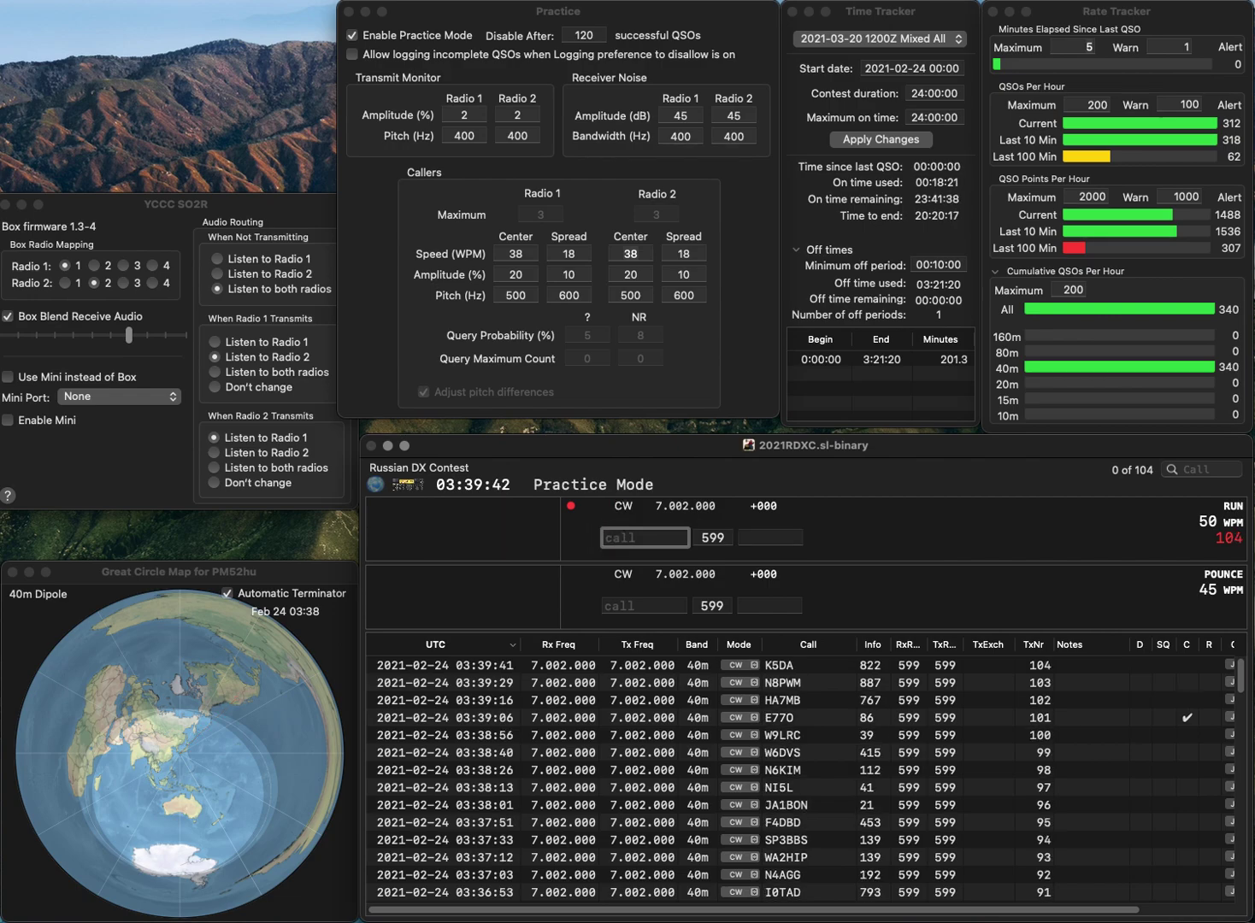
type("BH6M")
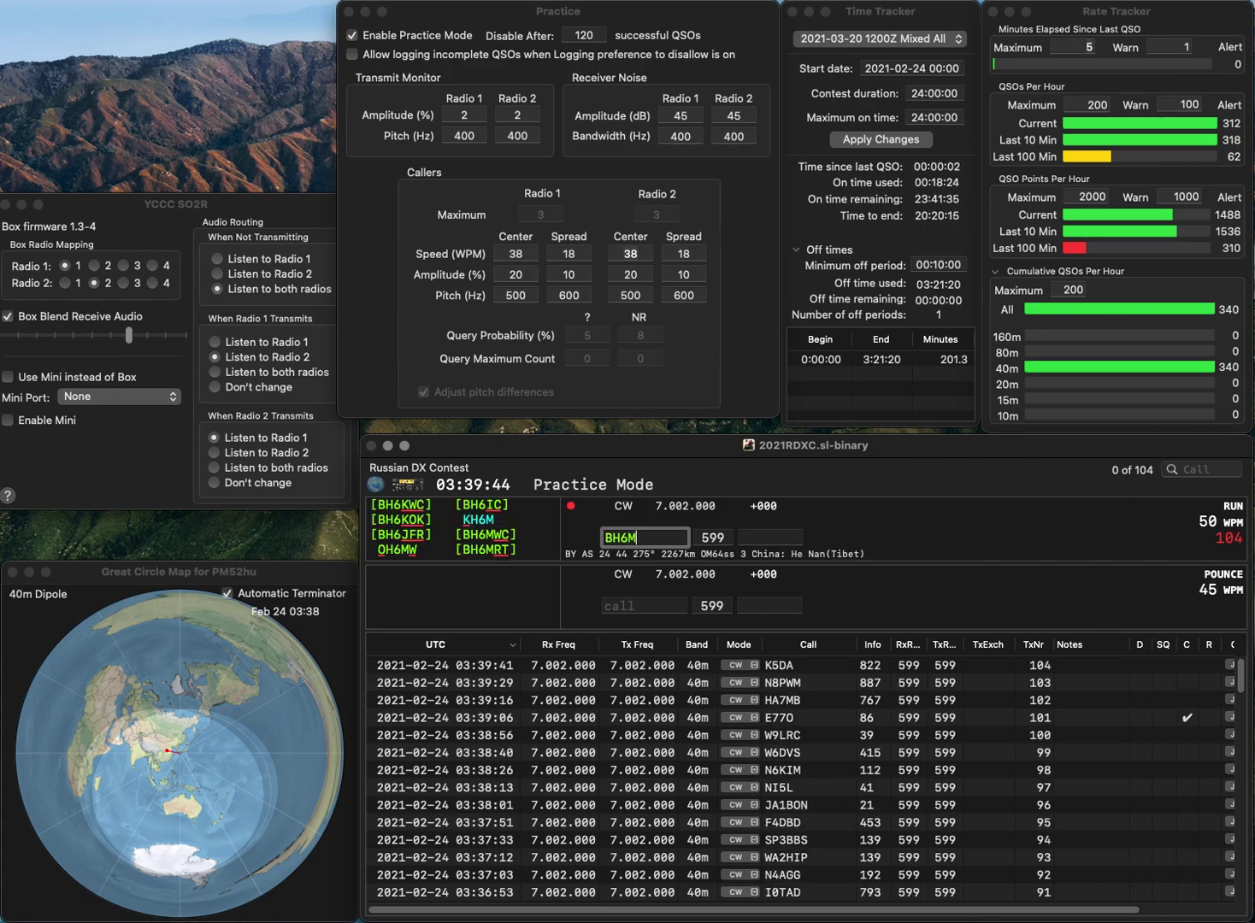
type("WC")
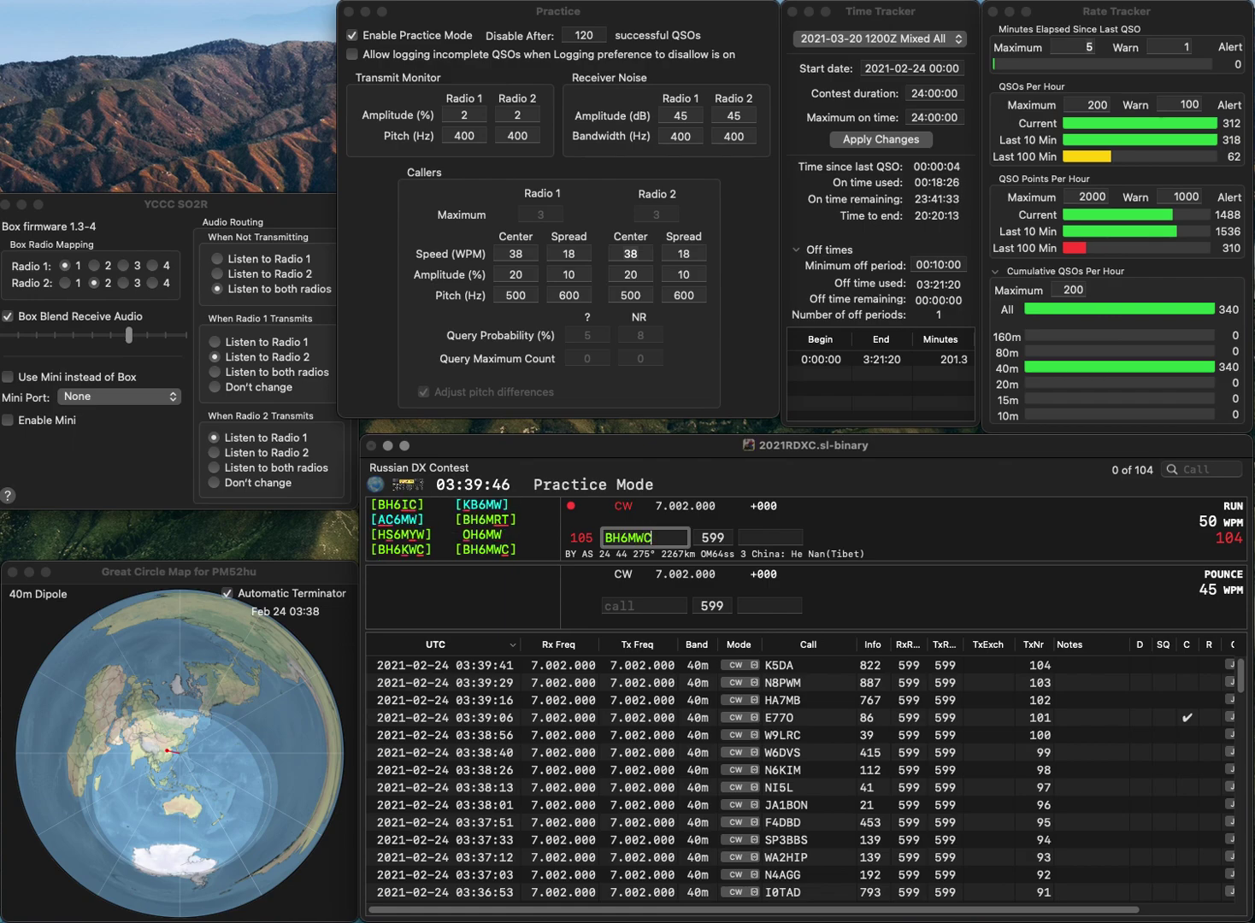
key("space")
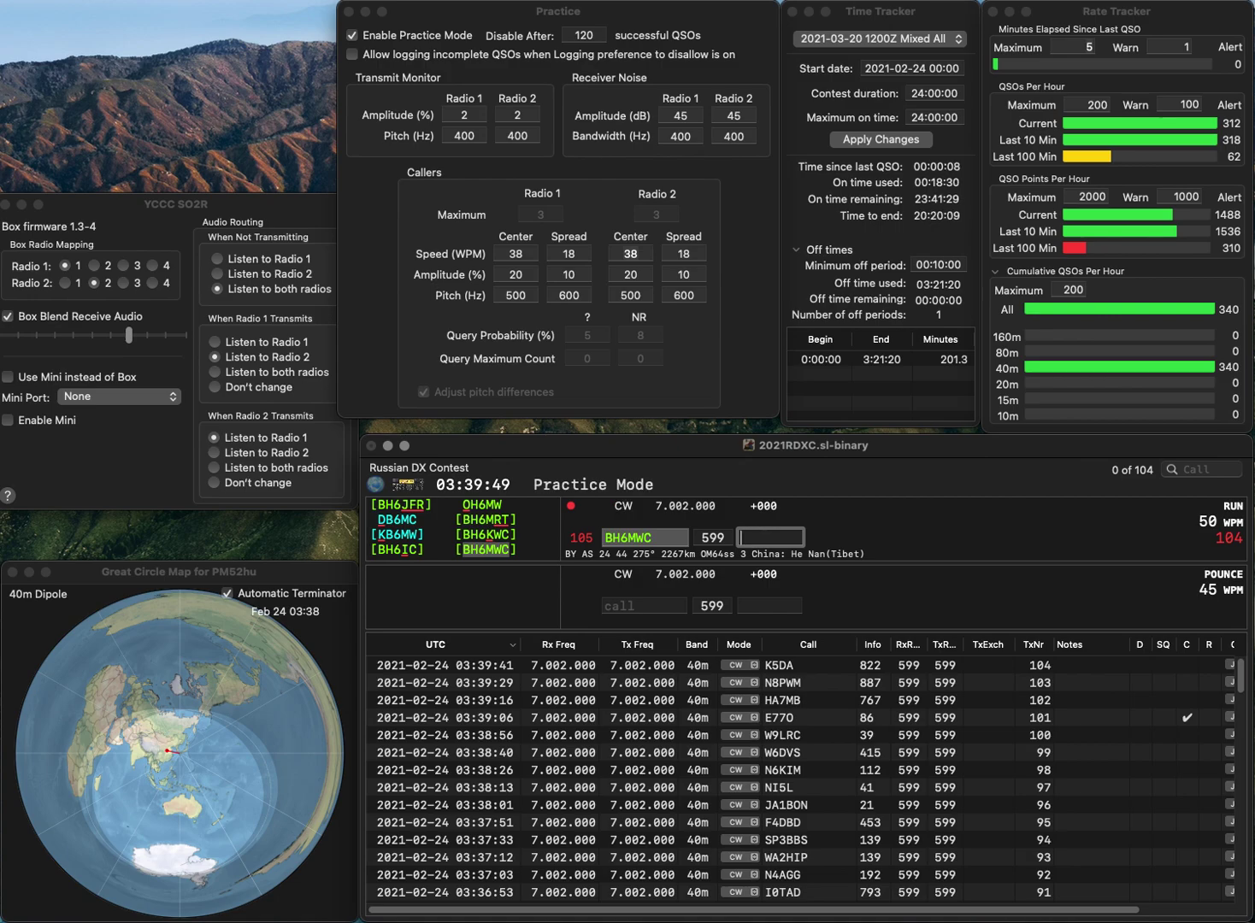
type("742")
key("Return")
type("UY5ZZ")
key("Return")
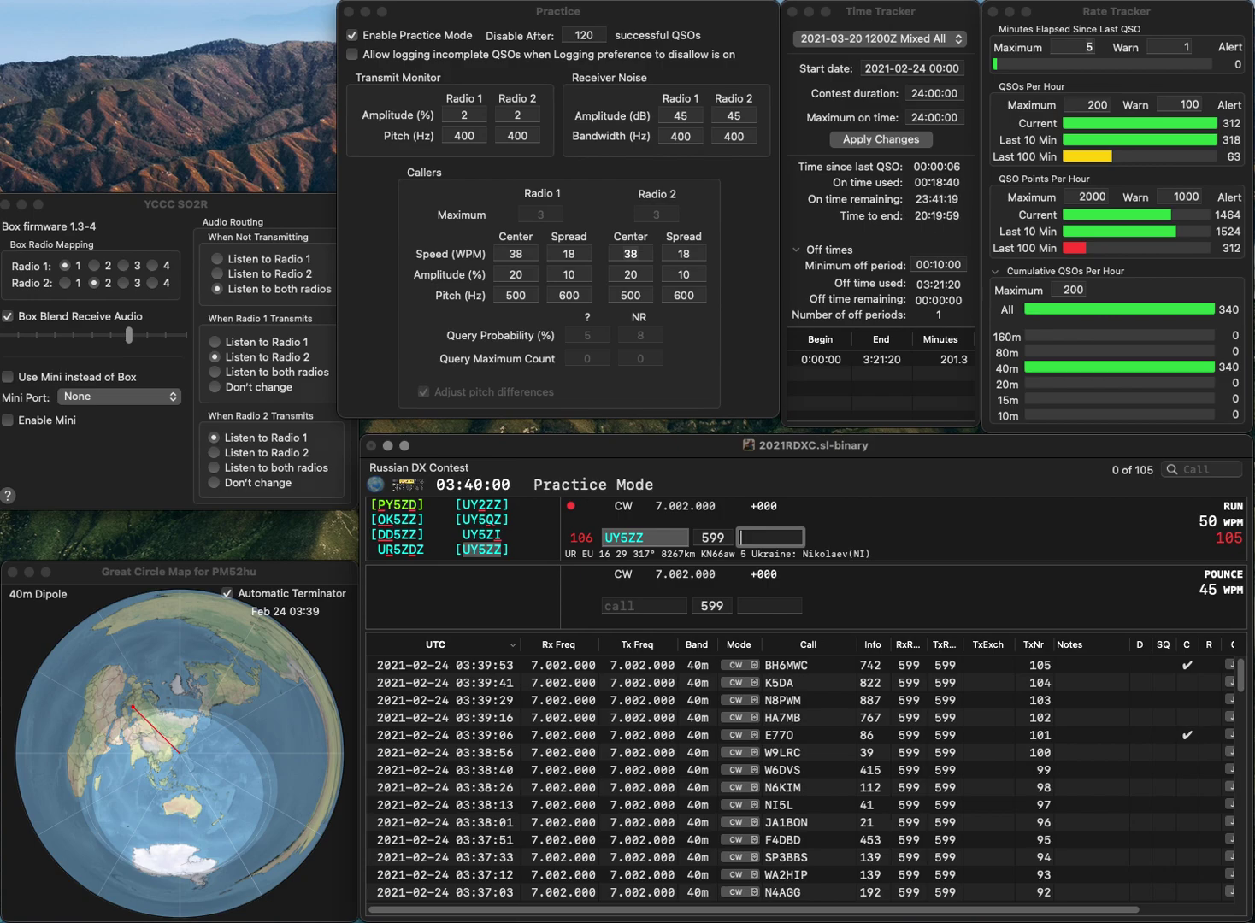
type("907")
key("Return")
type("W7VF")
key("space")
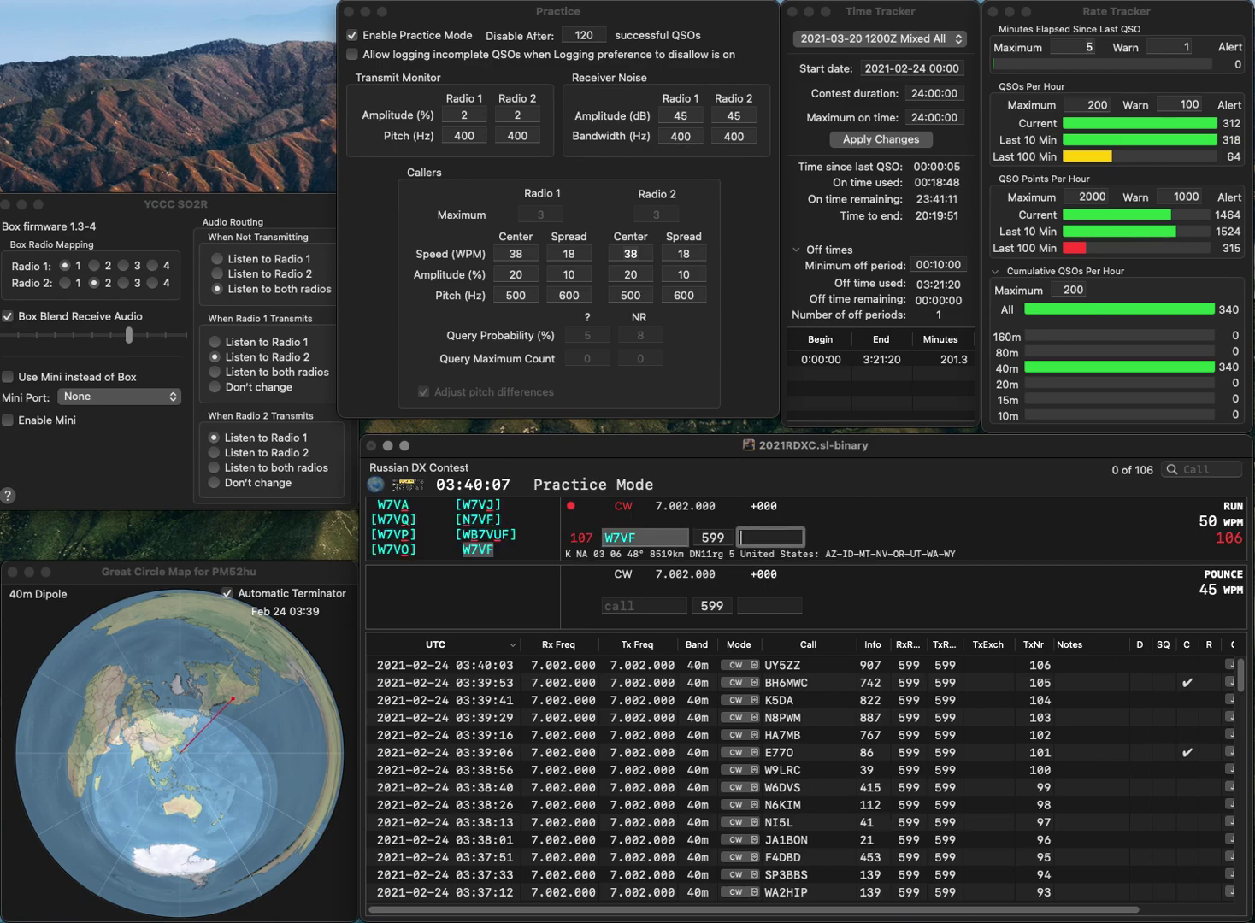
type("79")
key("Return")
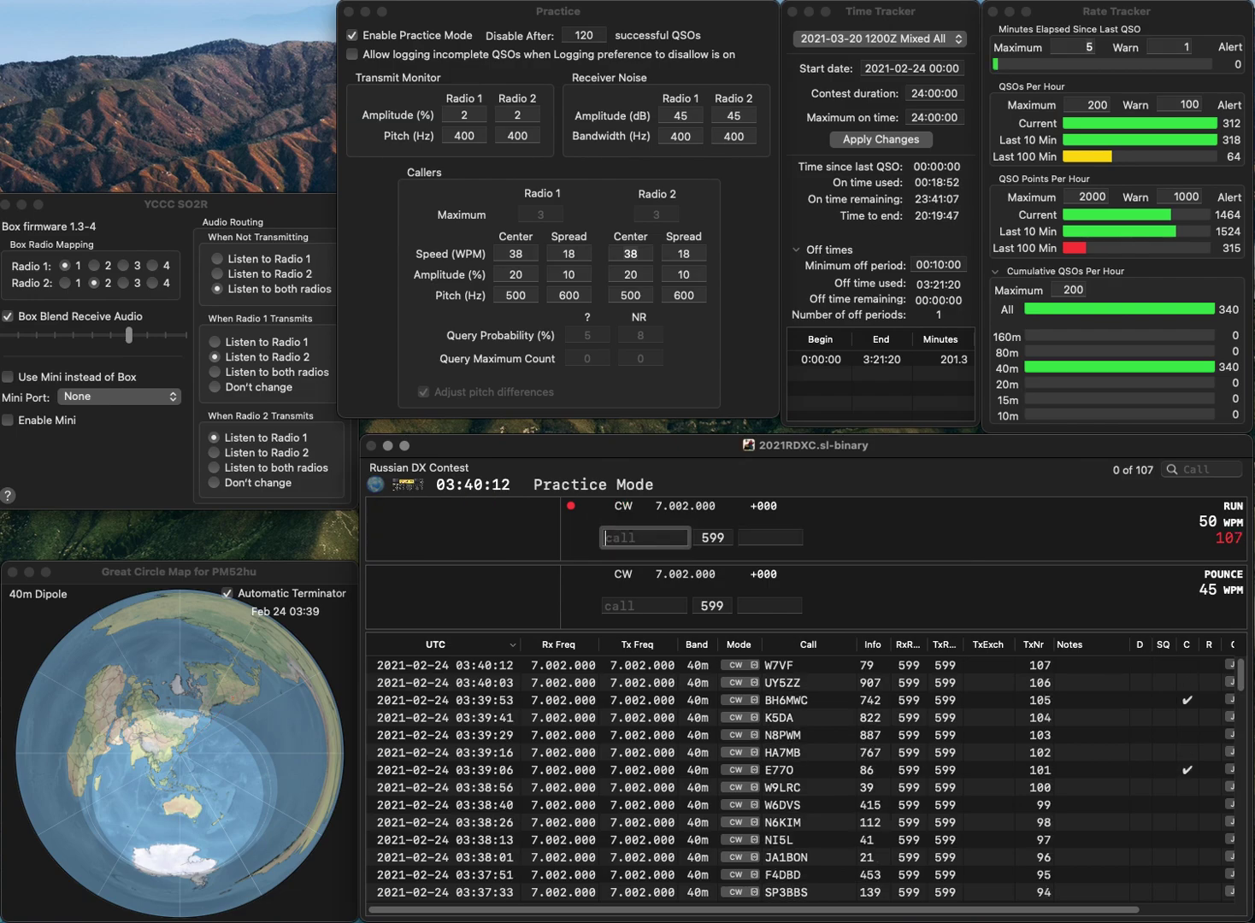
type("JMFEI")
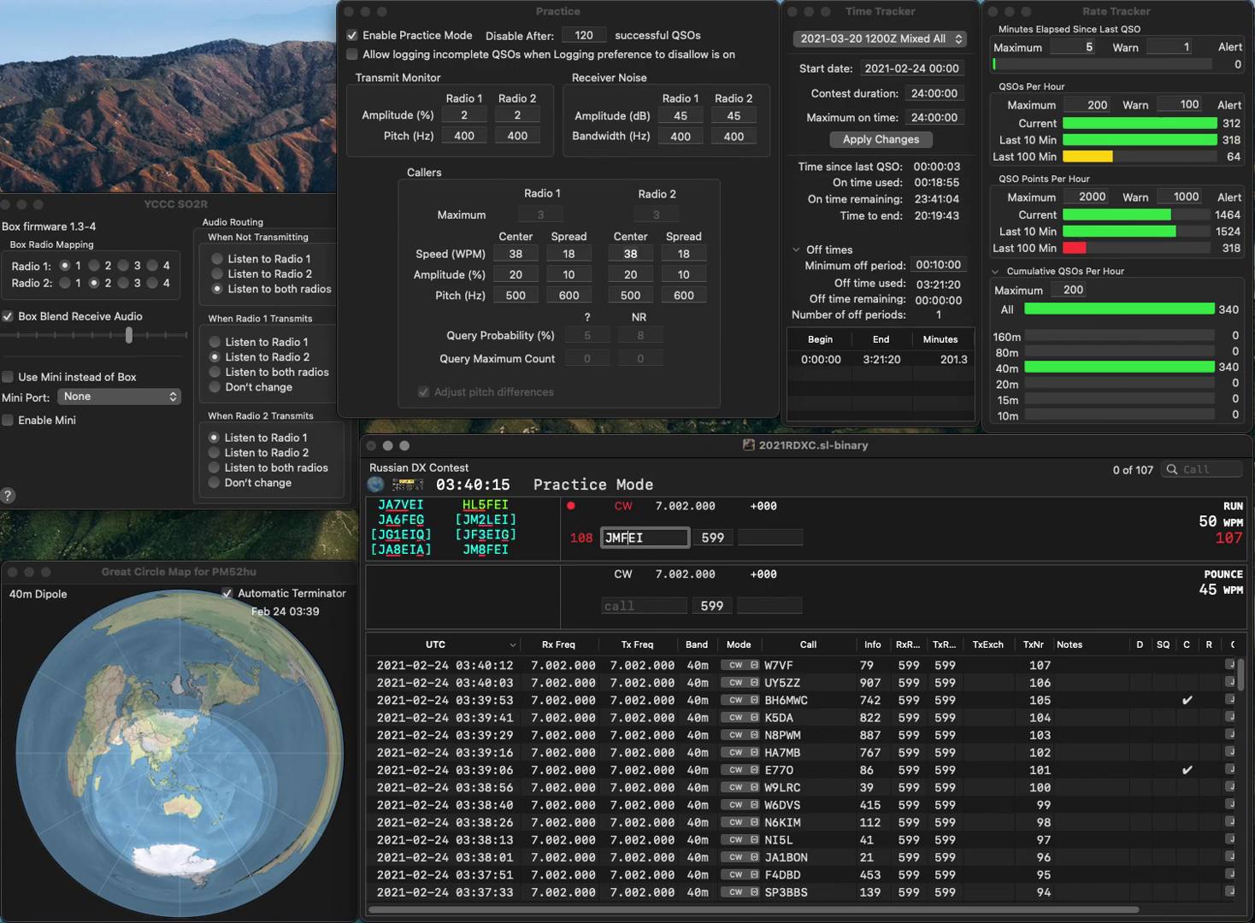
key("Left")
key("Left")
key("Left")
type("8")
key("space")
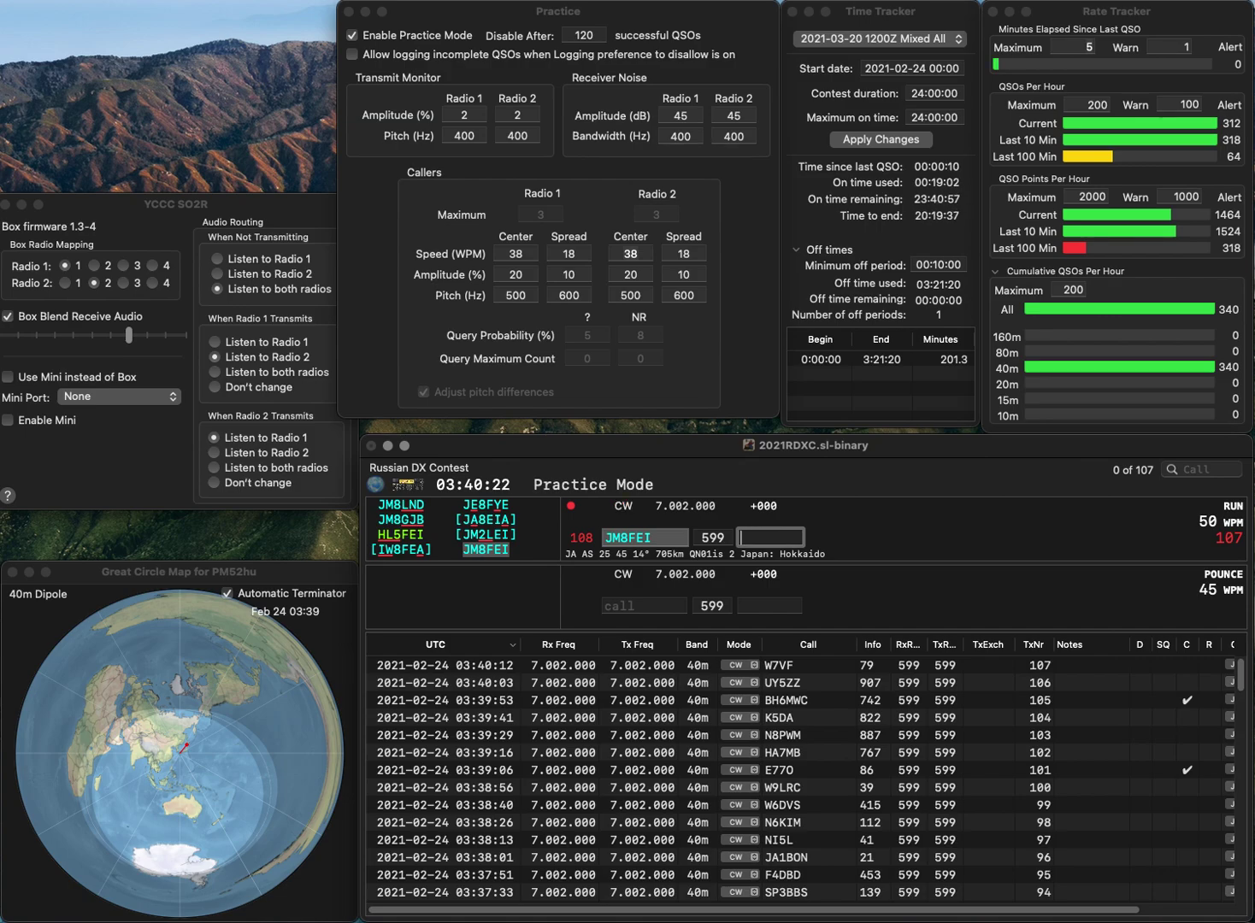
type("331")
key("Return")
Log a run-radio contact with received exchange number 367, entering call sign KT4Q and correcting it to KT4OO
type("KT4QO")
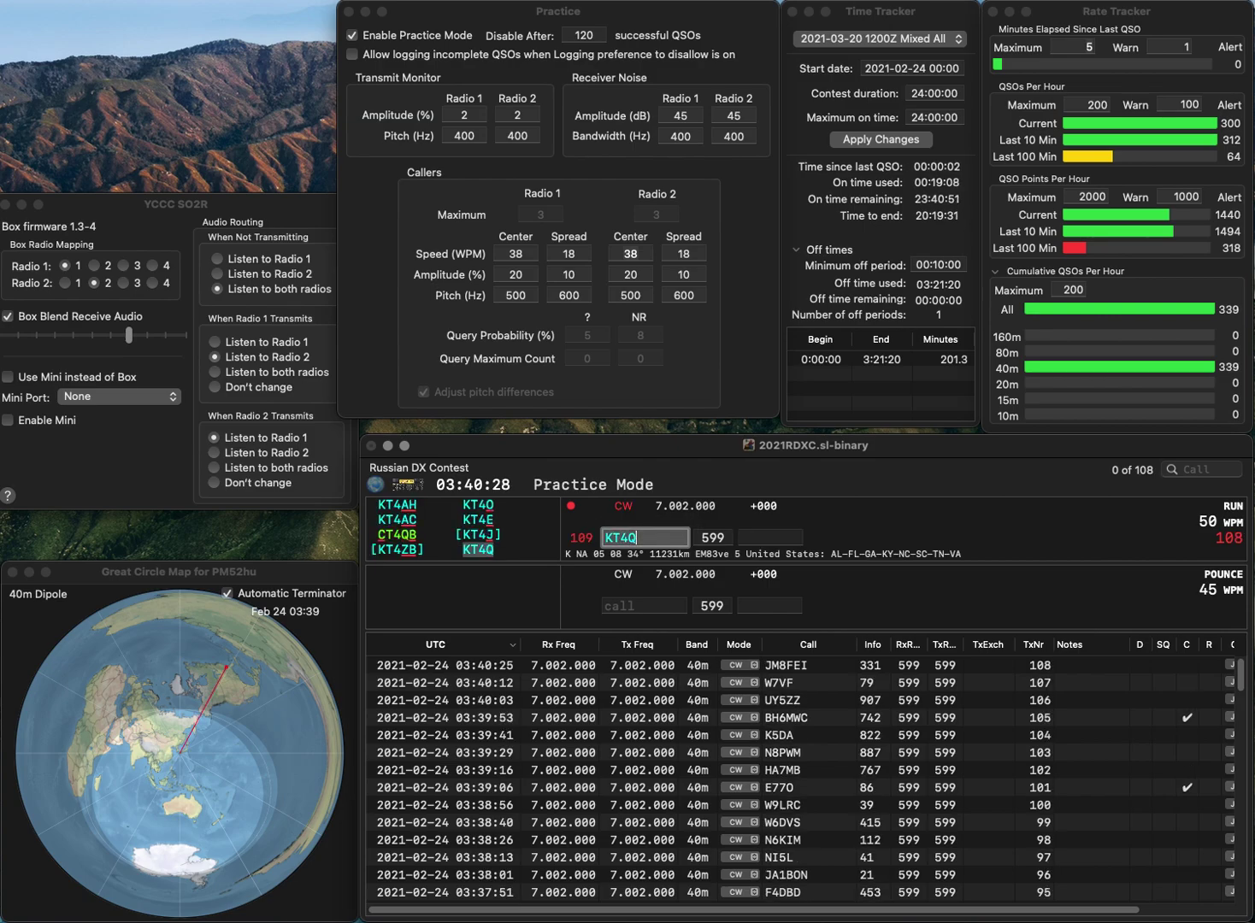
key("BackSpace")
key("BackSpace")
type("00")
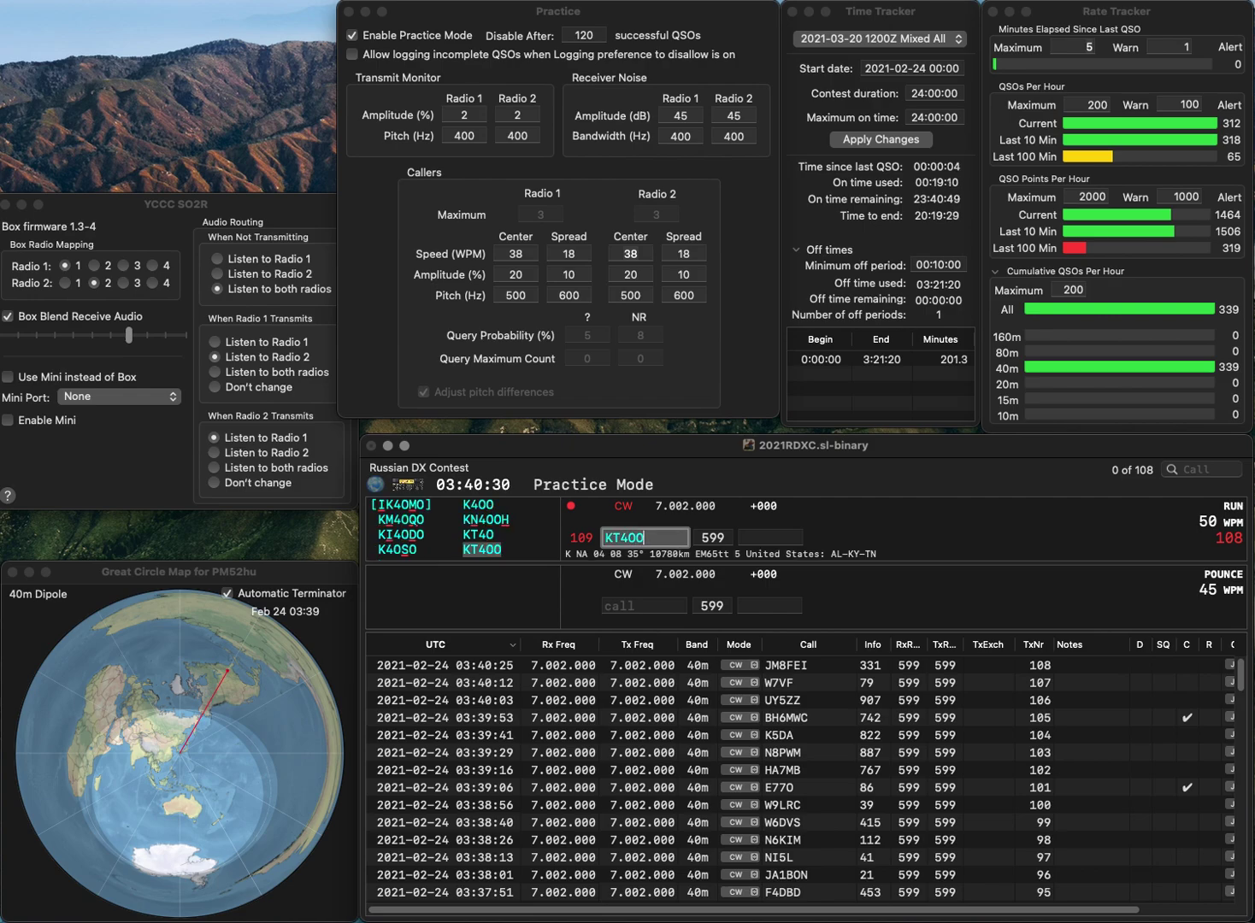
key("space")
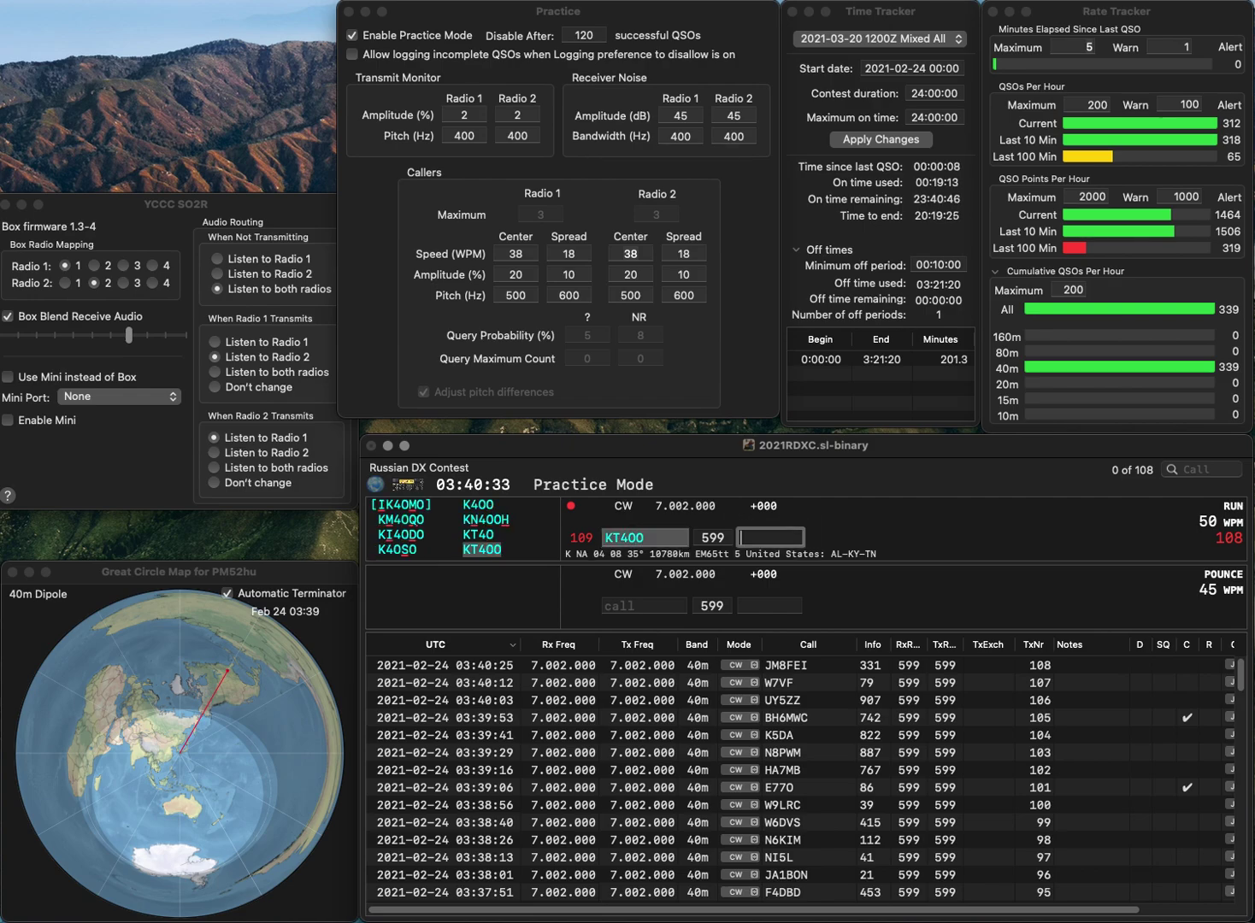
type("67")
key("Return")
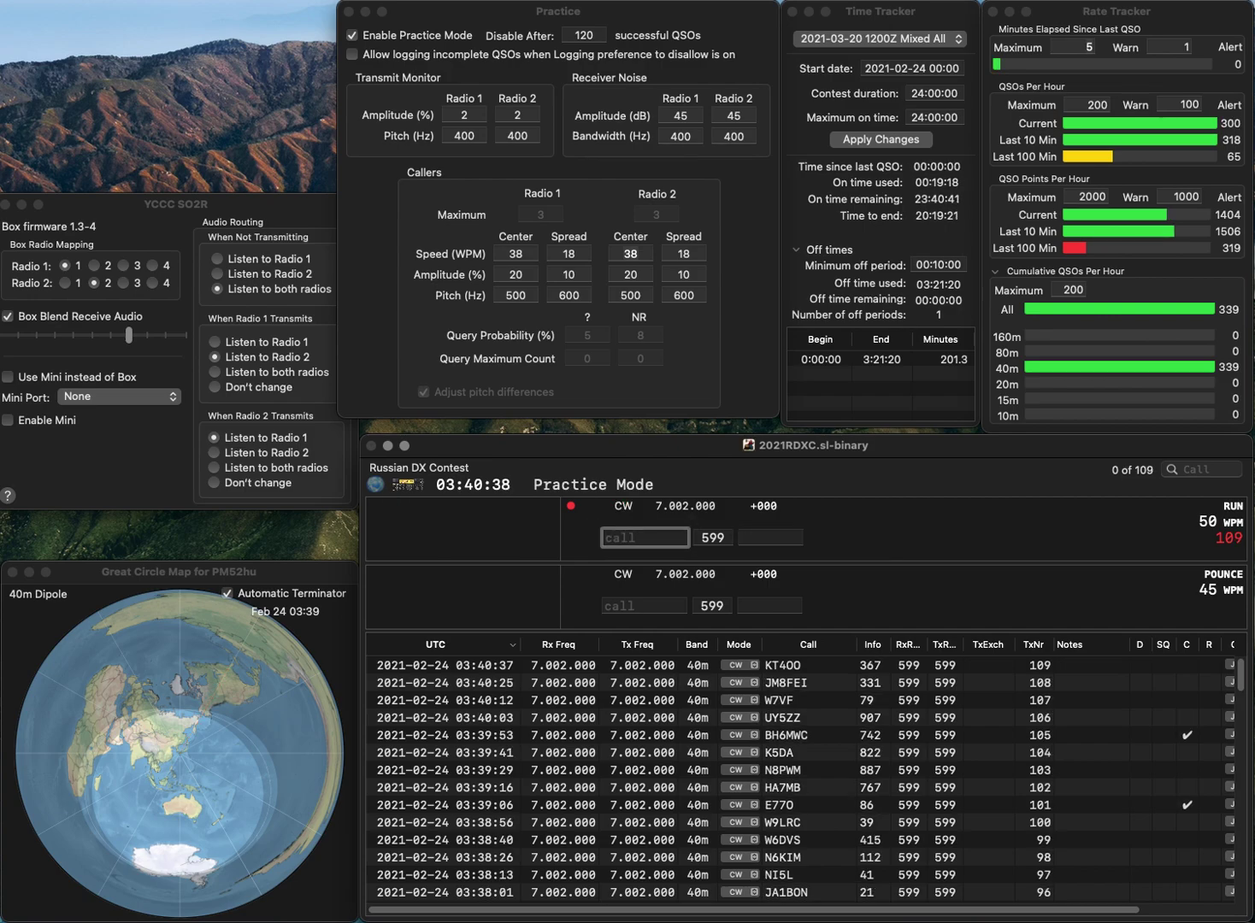
type("LFQ")
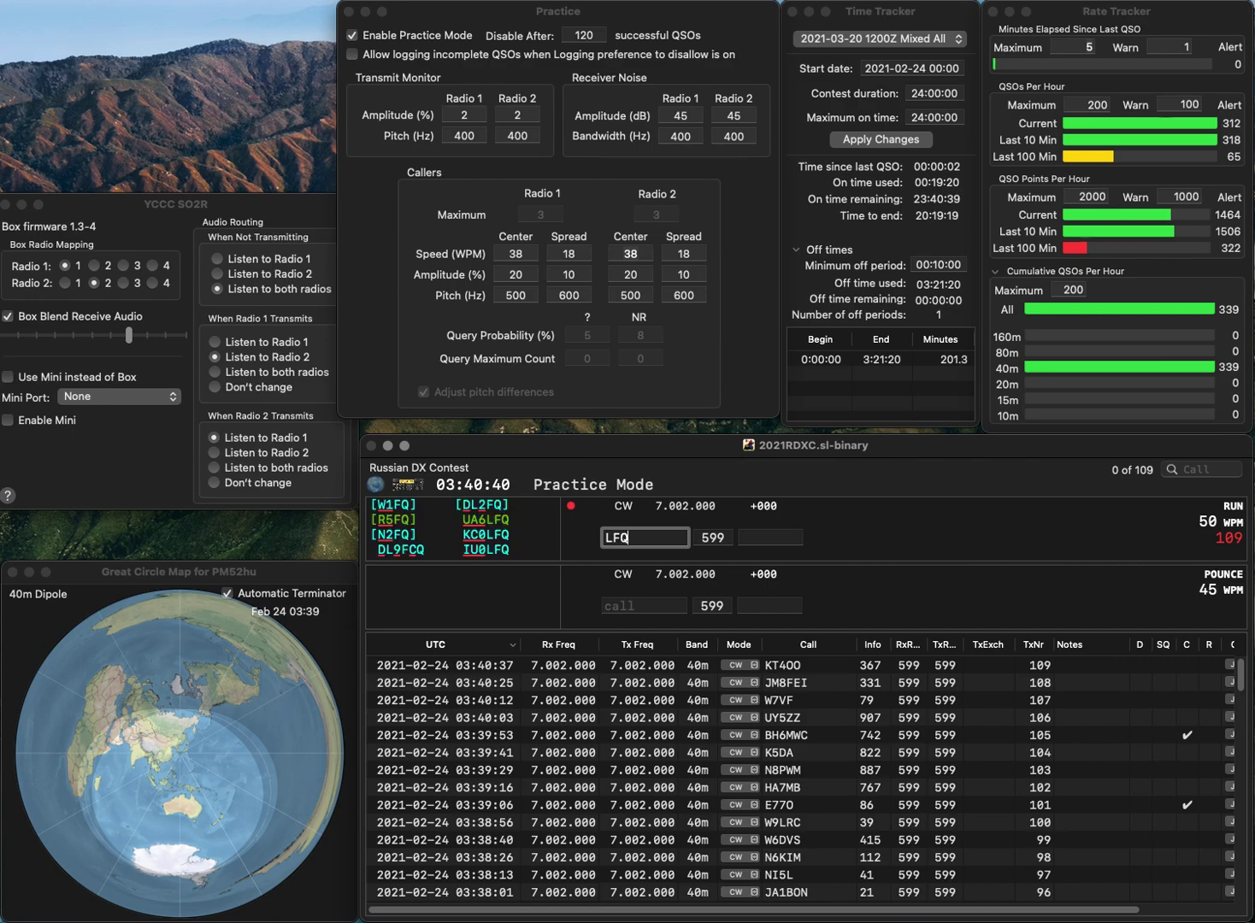
key("Return")
type("IU0LFQ")
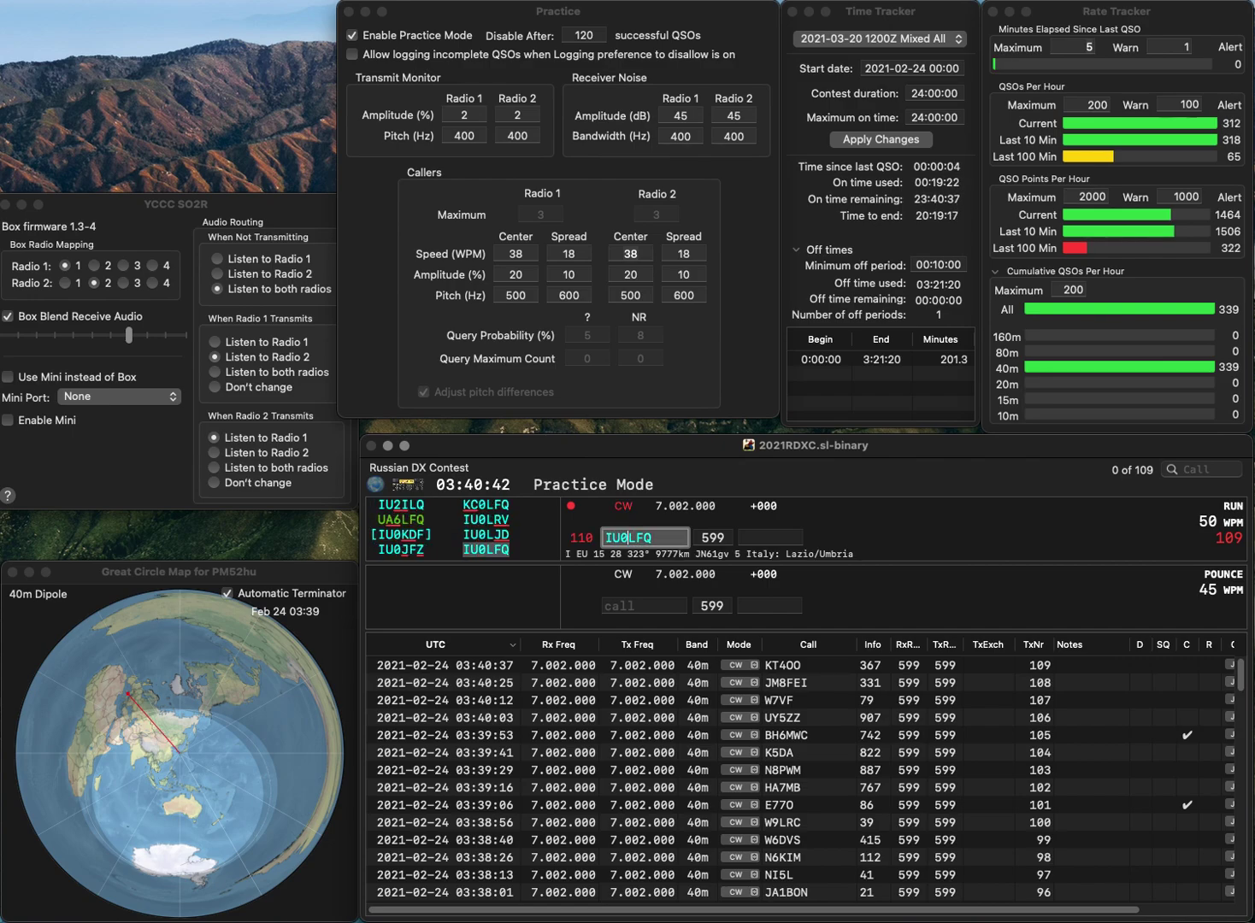
key("Return")
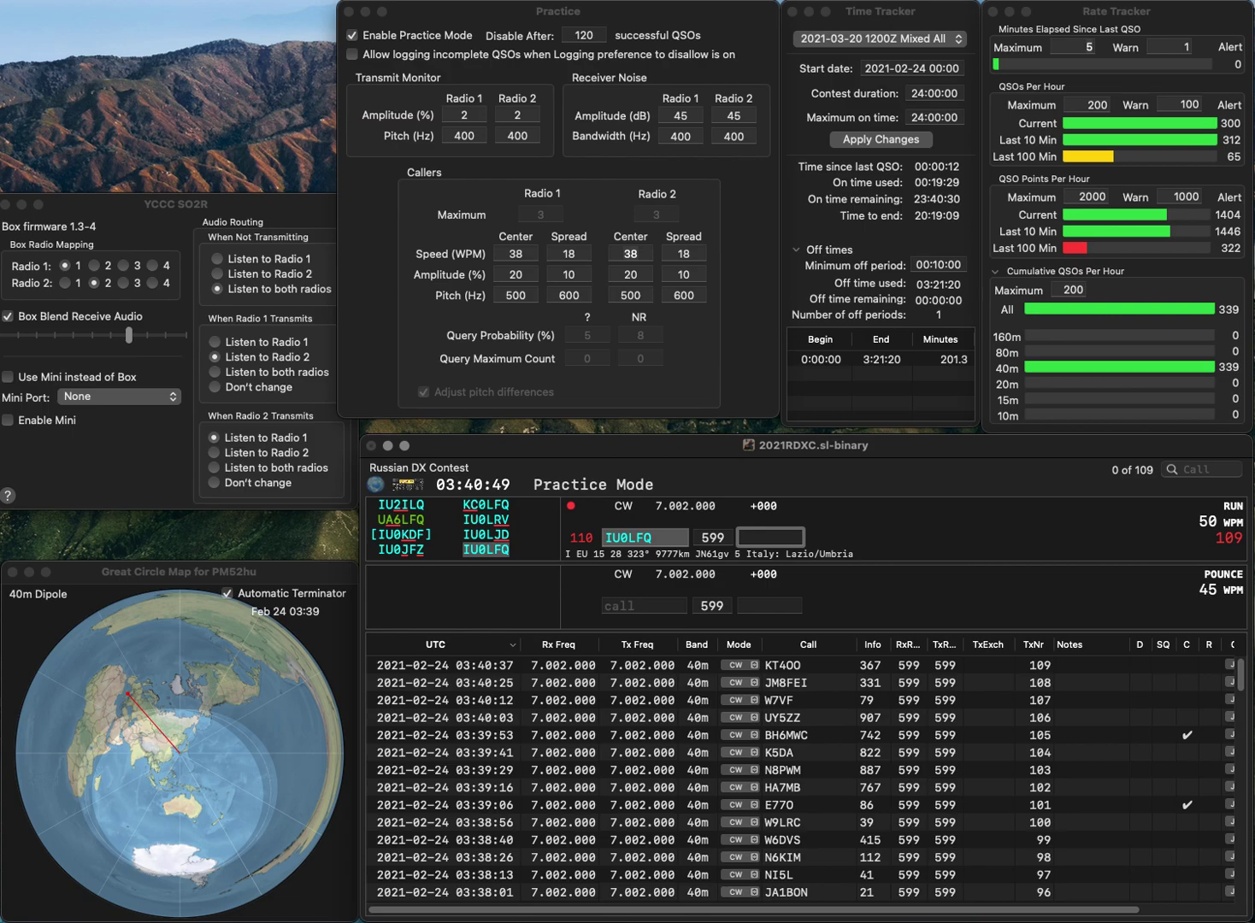
key("Return")
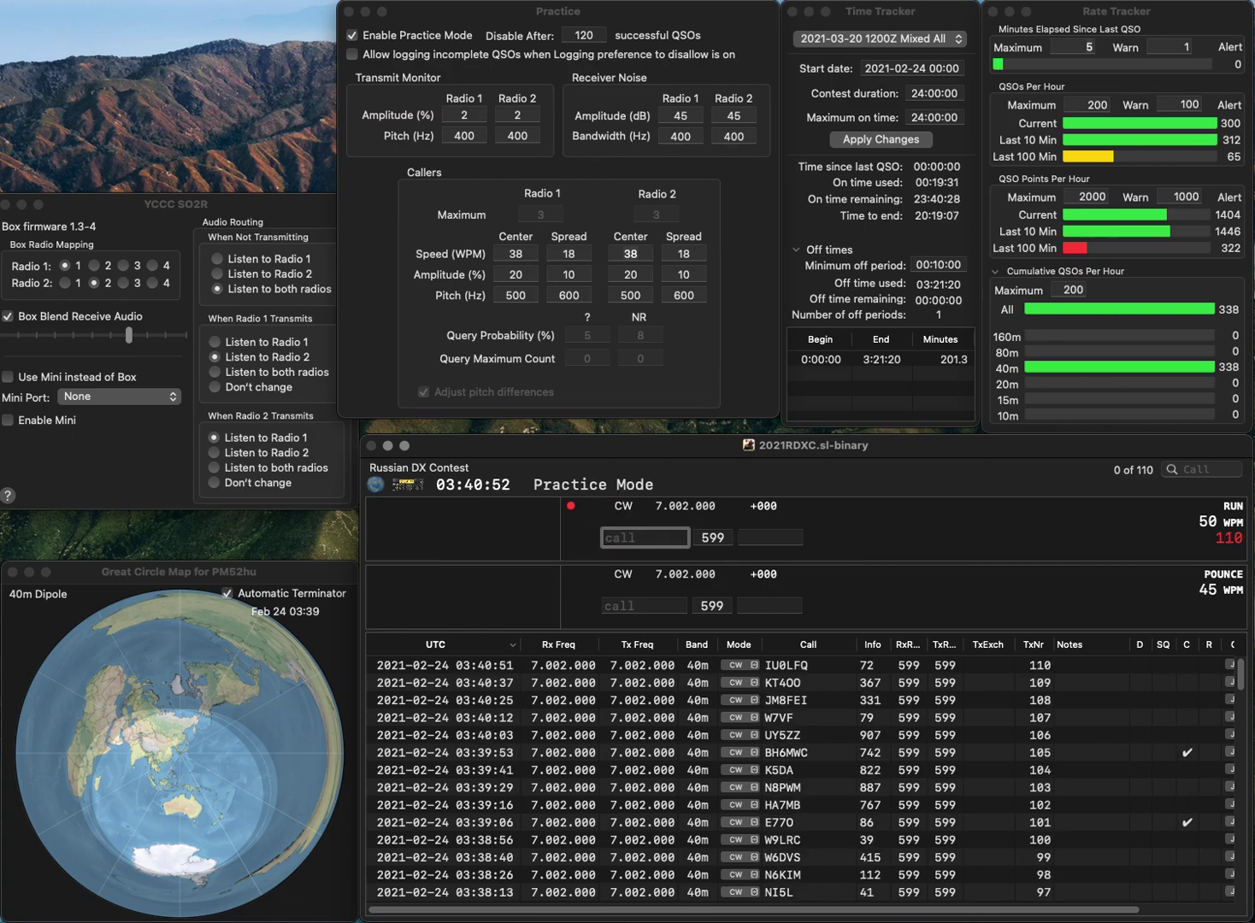
Log a run-radio contact with call sign KD9RG and received exchange number 494
type("KD9RG")
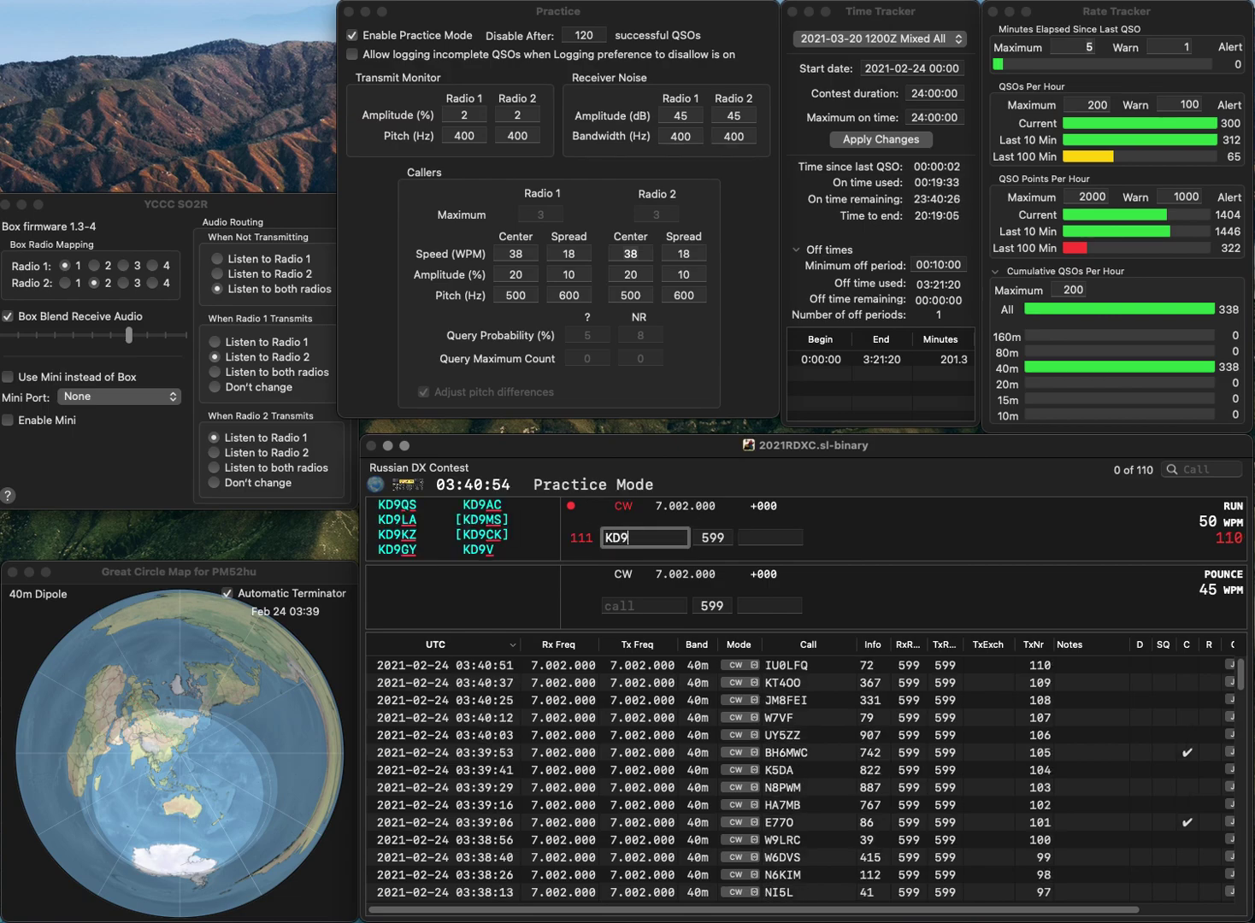
key("Return")
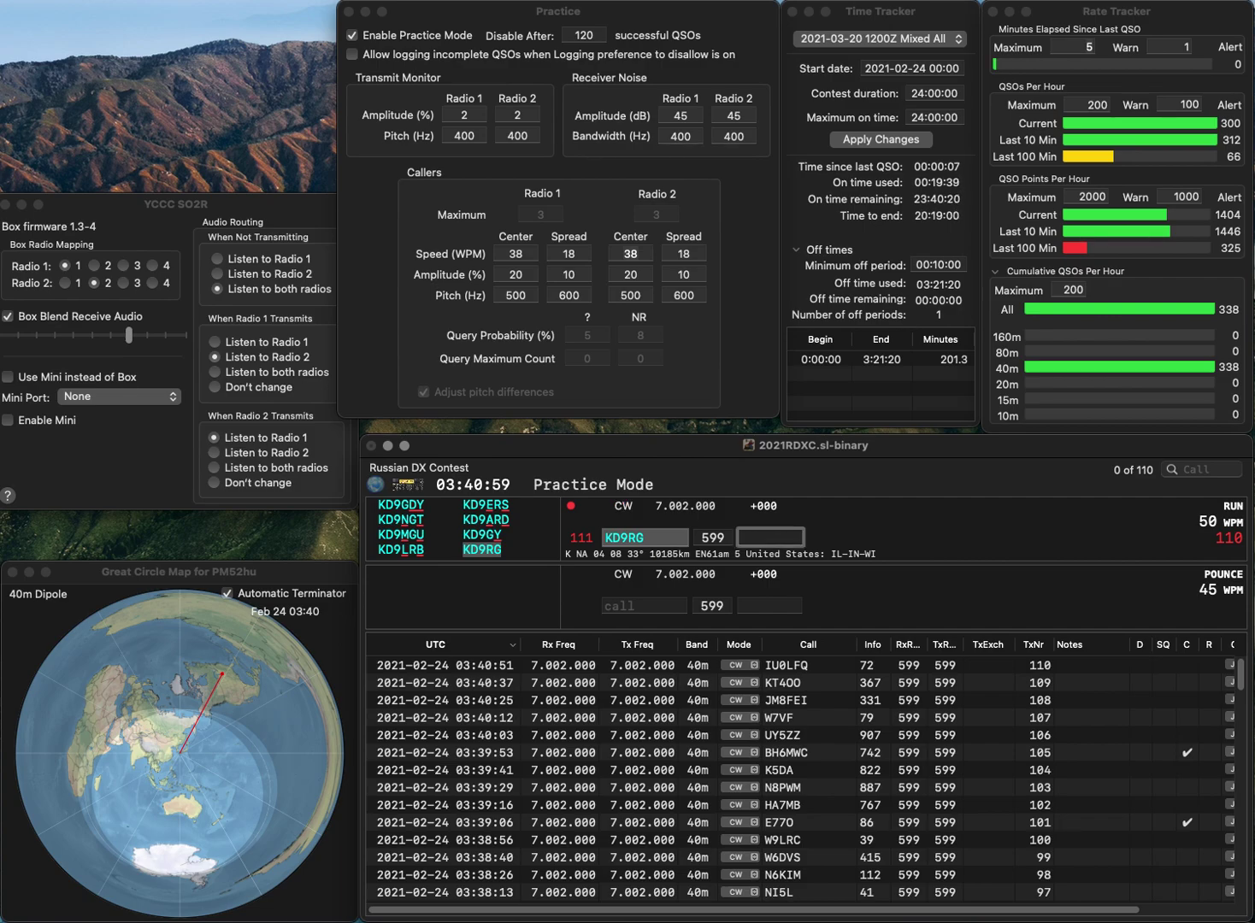
type("94")
key("Return")
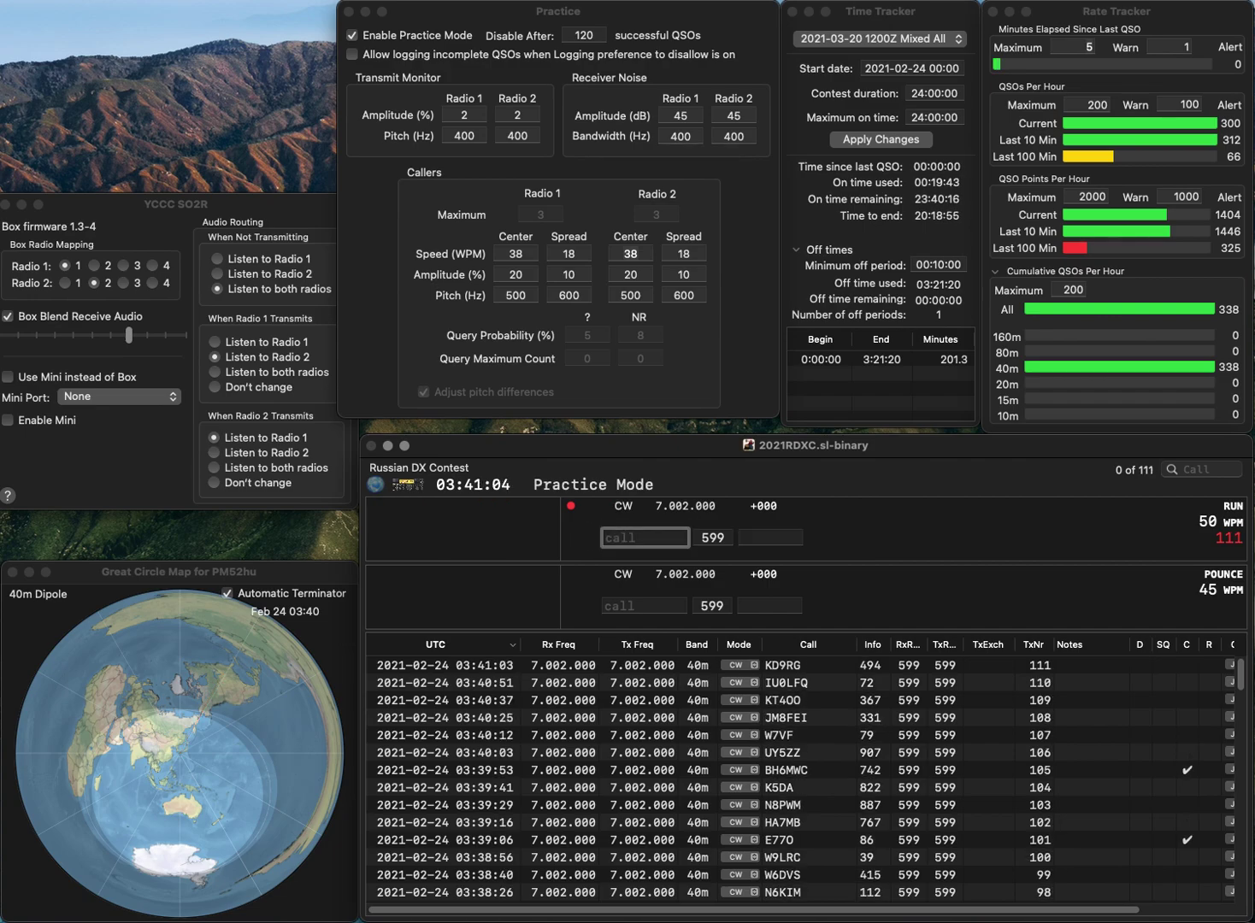
Log a run-radio contact with call sign RA9AEA and received oblast code CB
type("RA9AEA")
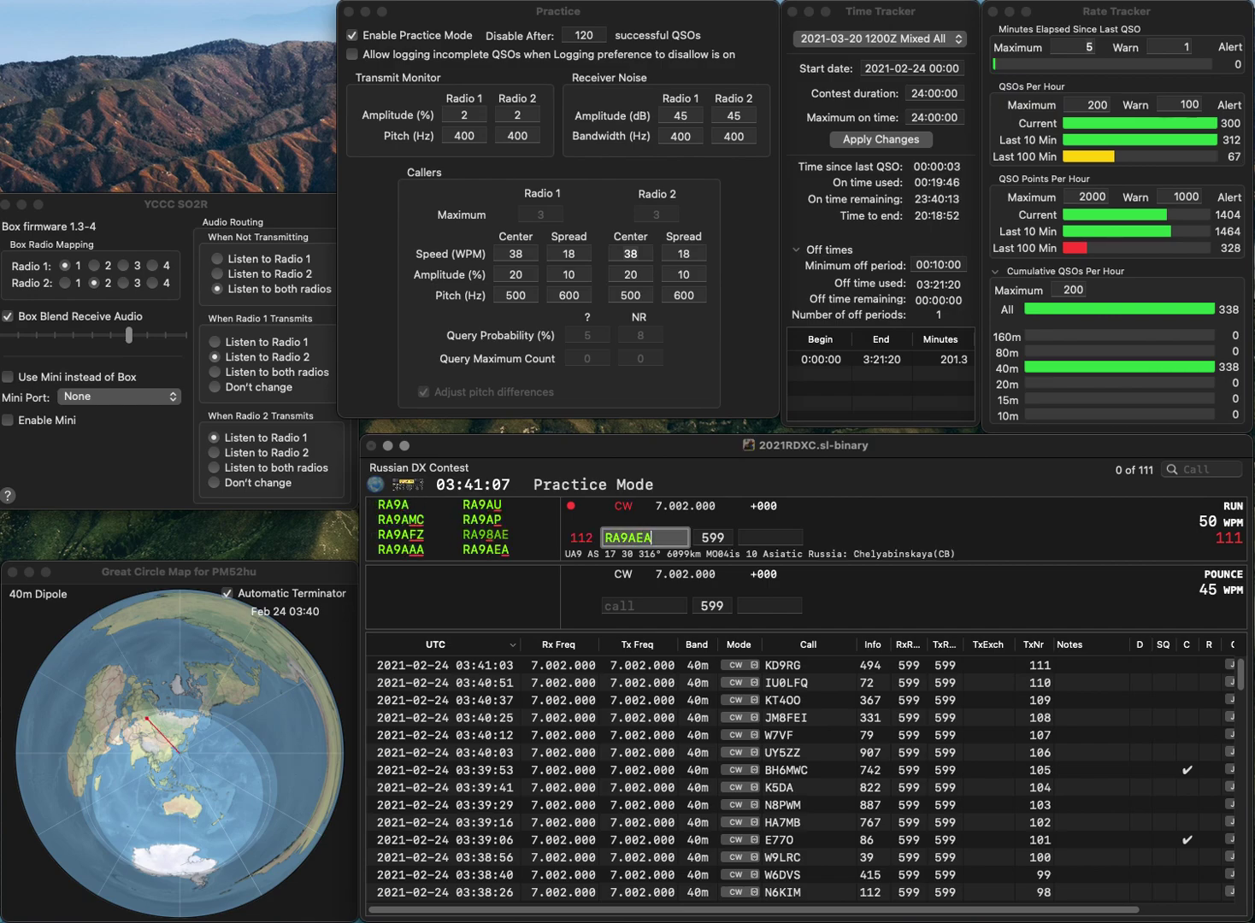
key("space")
type("CB")
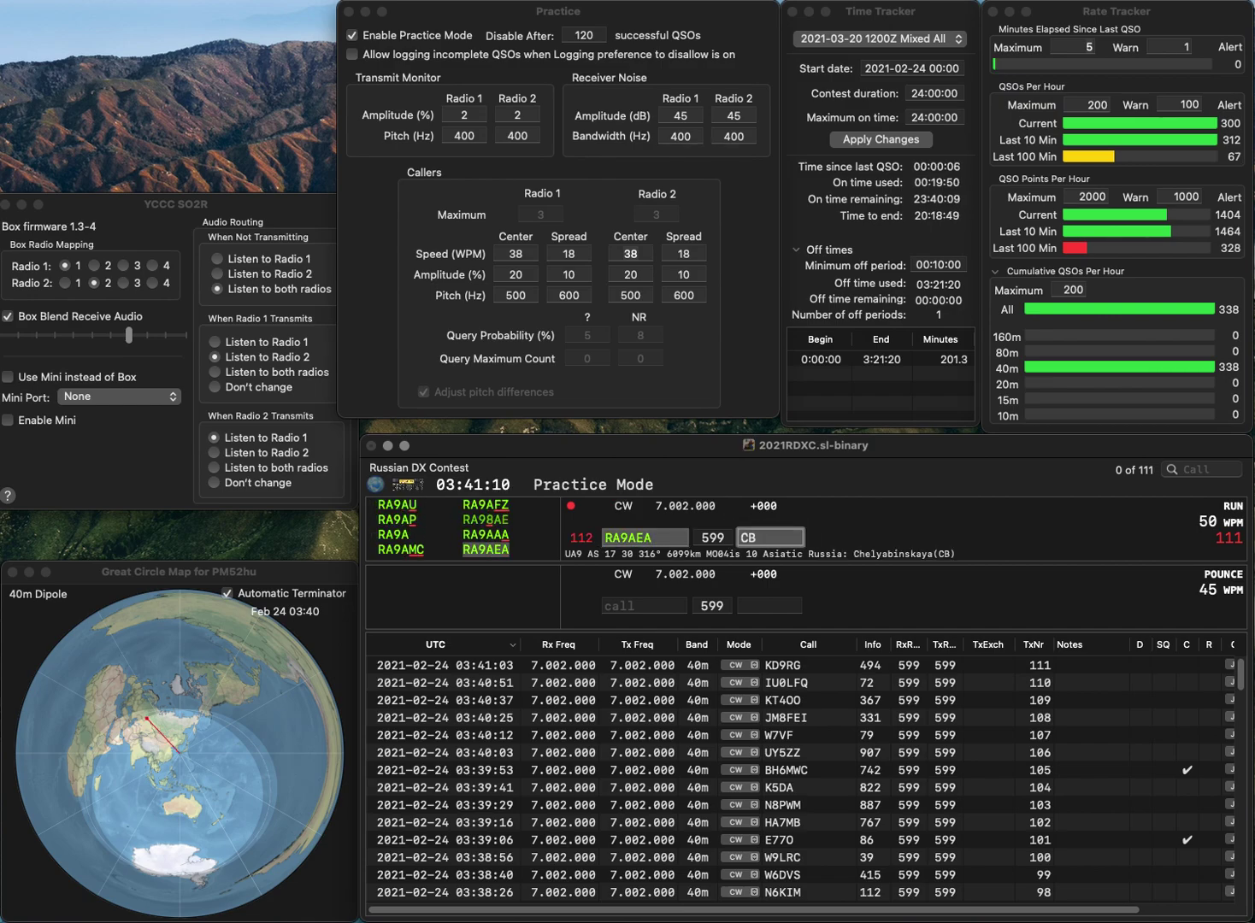
key("Return")
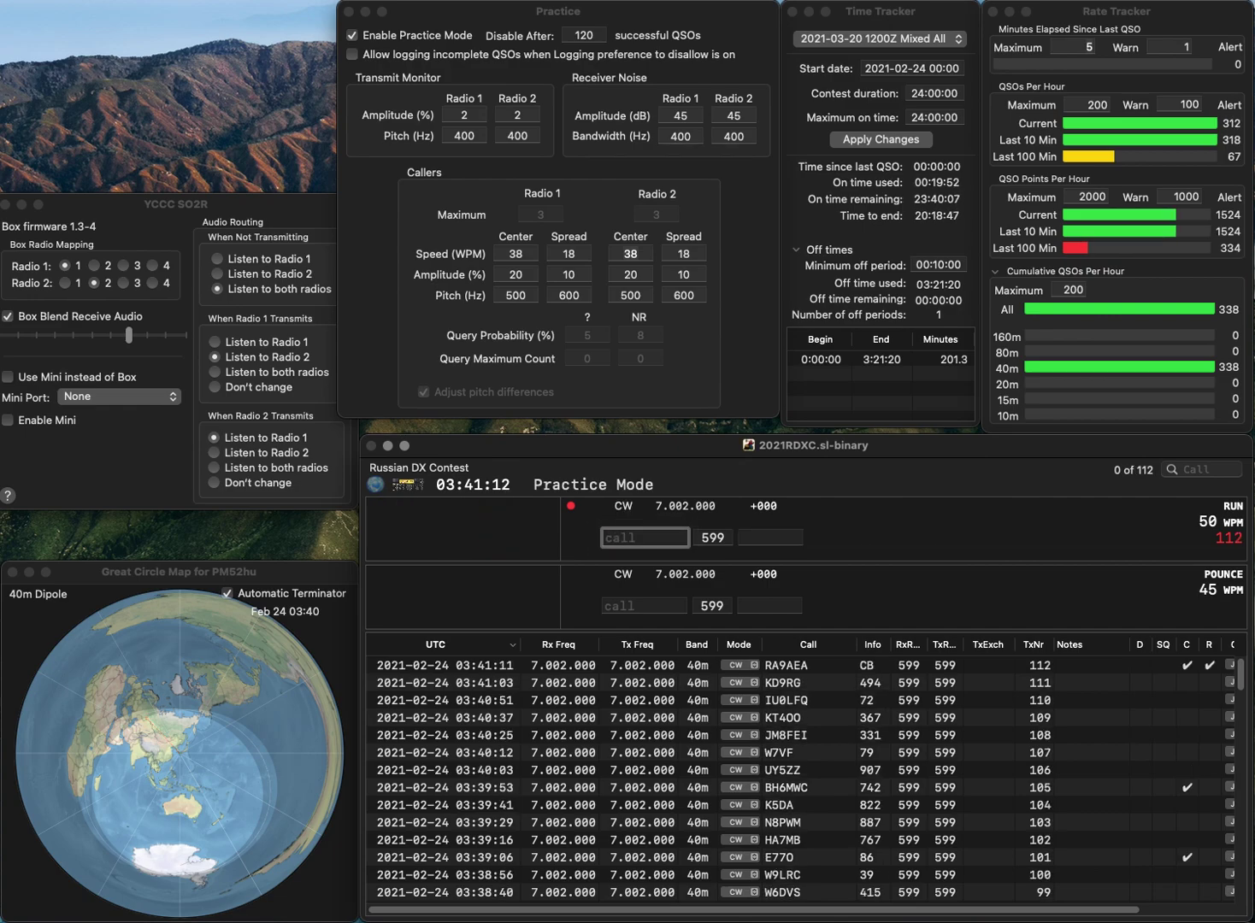
type("K3G")
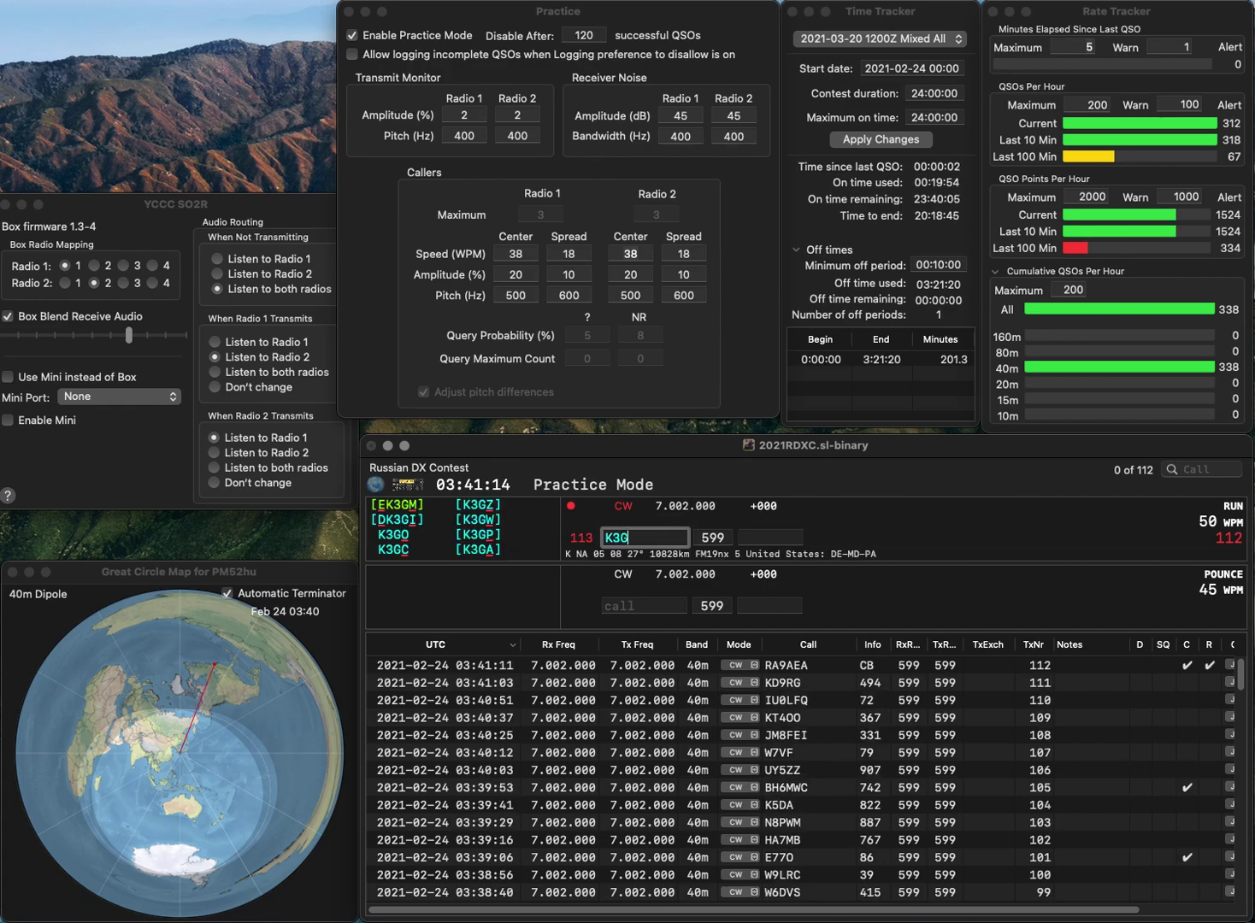
type("ZA")
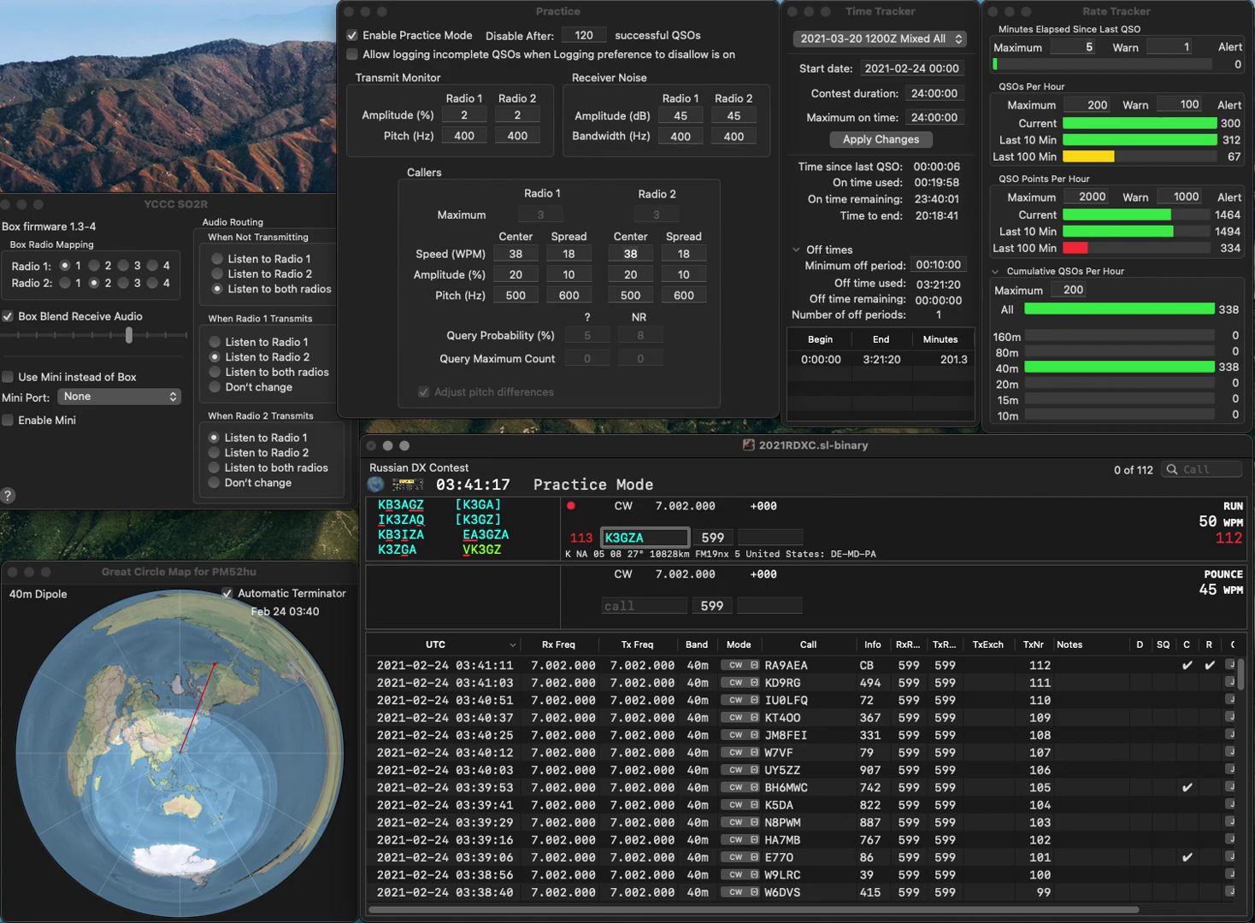
type("Z")
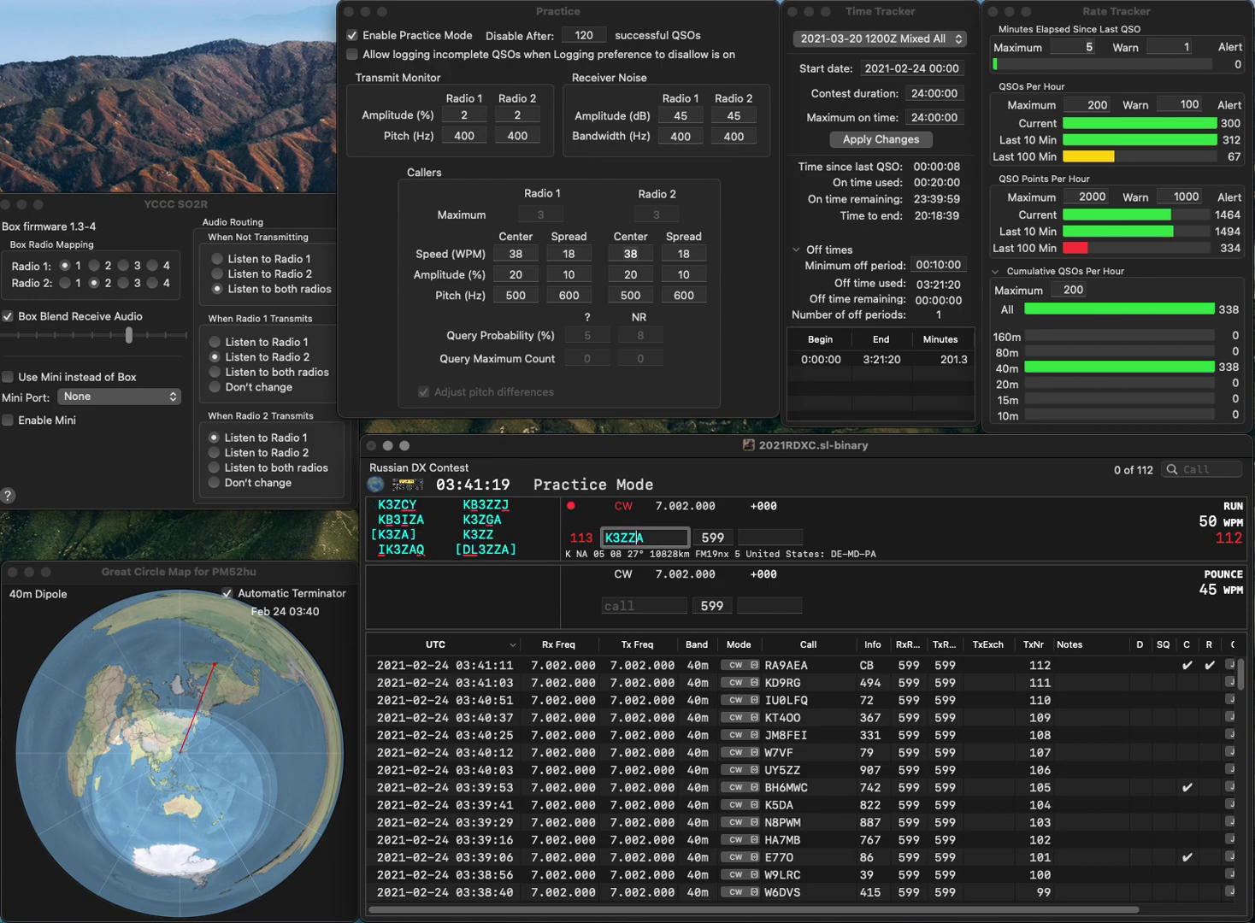
key("Delete")
type("G")
key("Return")
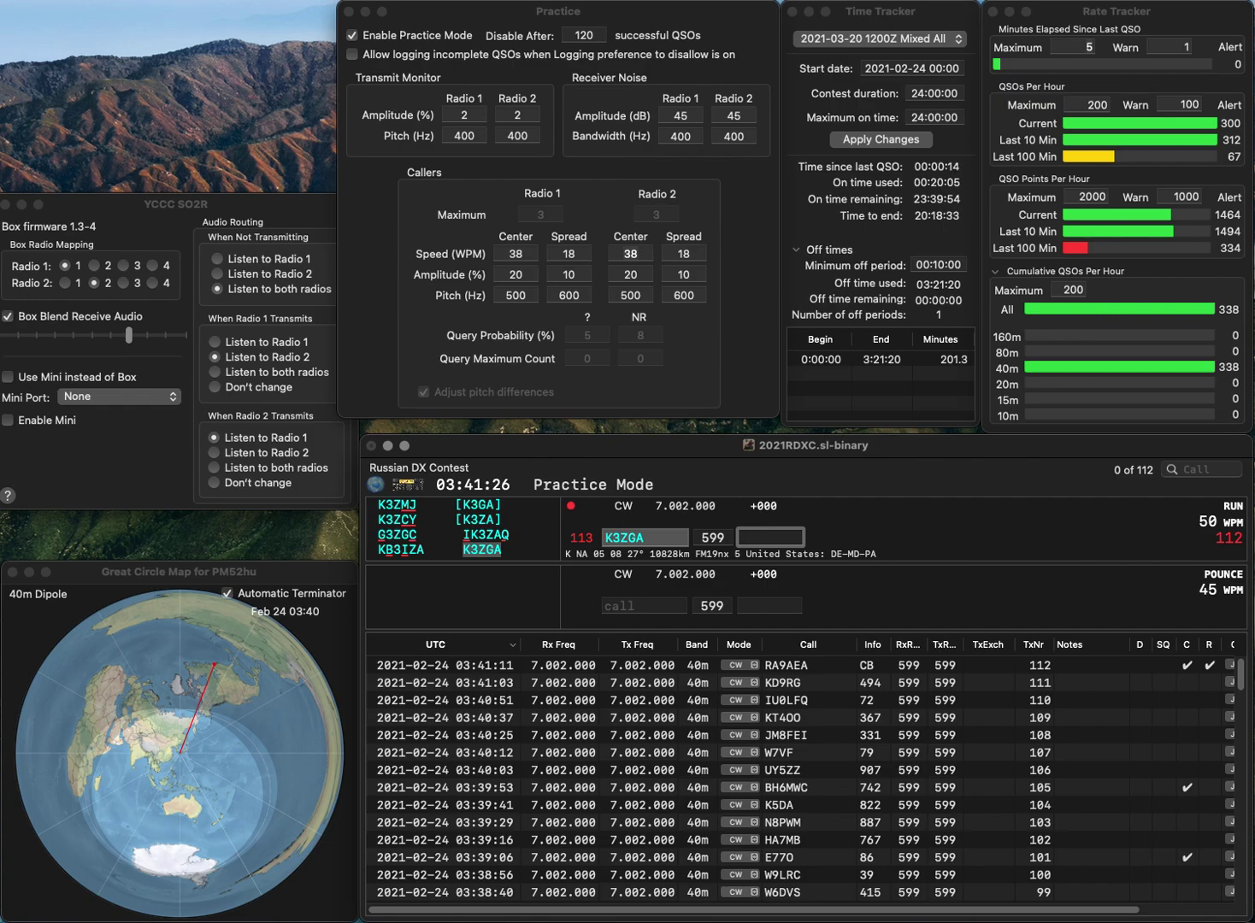
type("462")
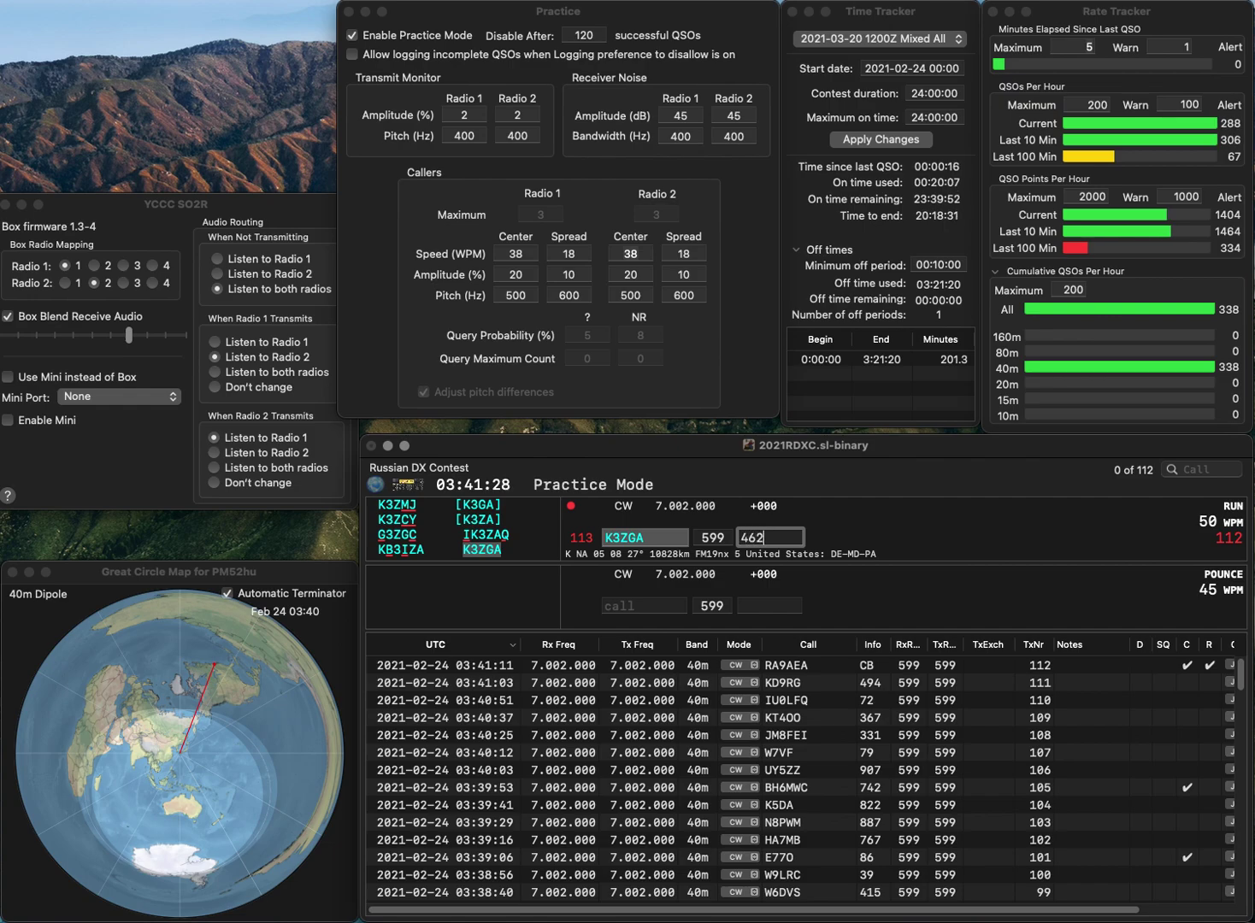
key("Return")
type("W4")
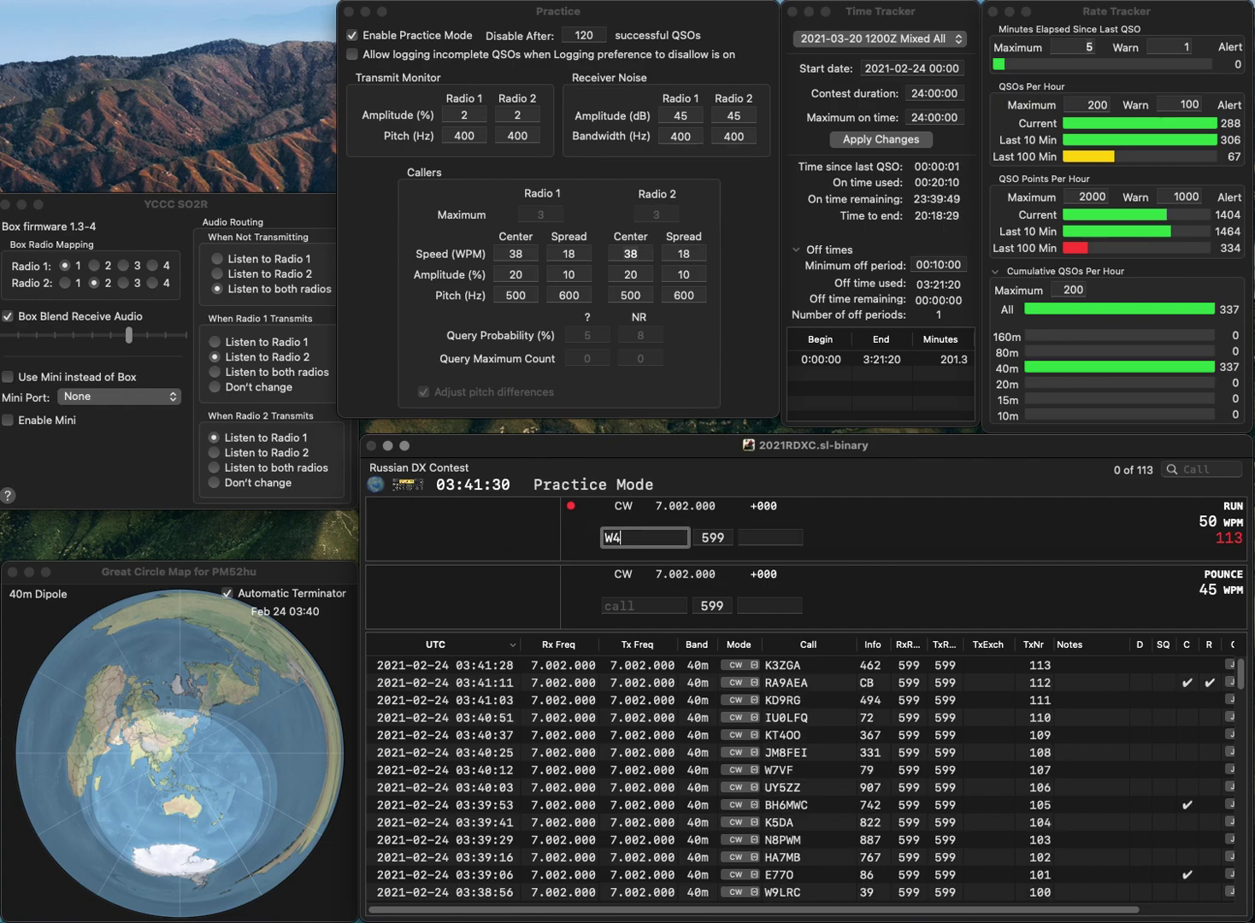
type("HOG")
key("Return")
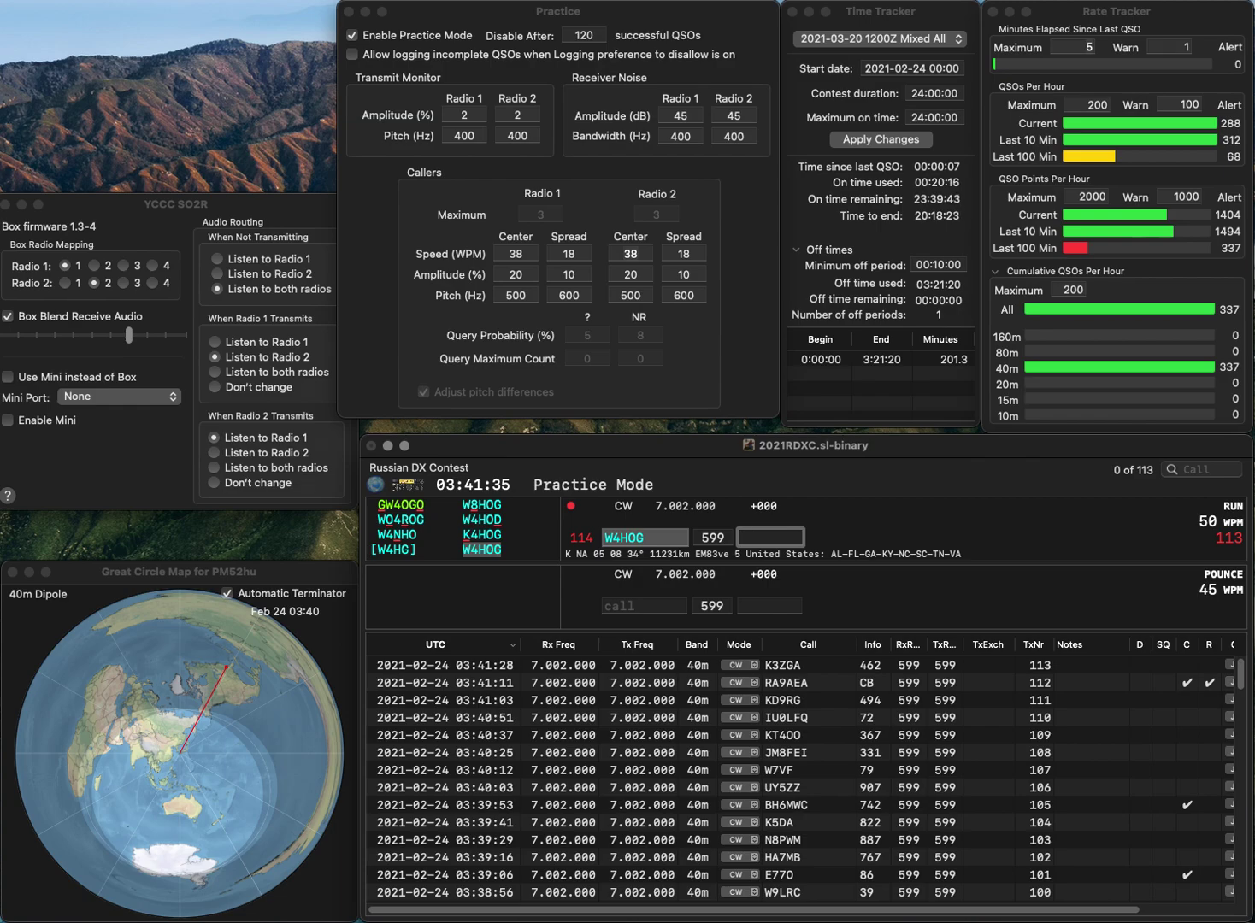
type("543")
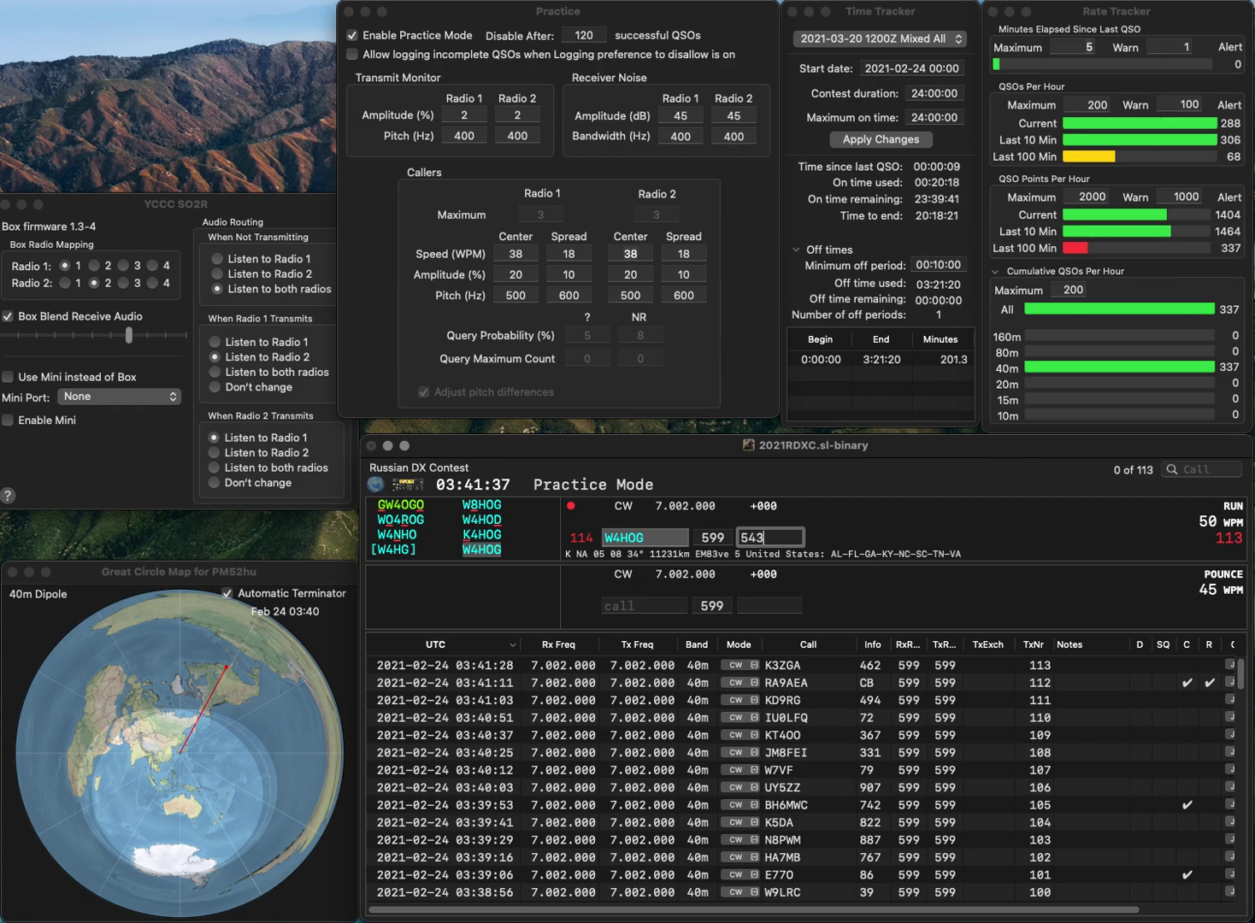
key("Return")
Log a run-radio contact with call sign K1ETA and received exchange number 63
type("K1ETA")
key("Return")
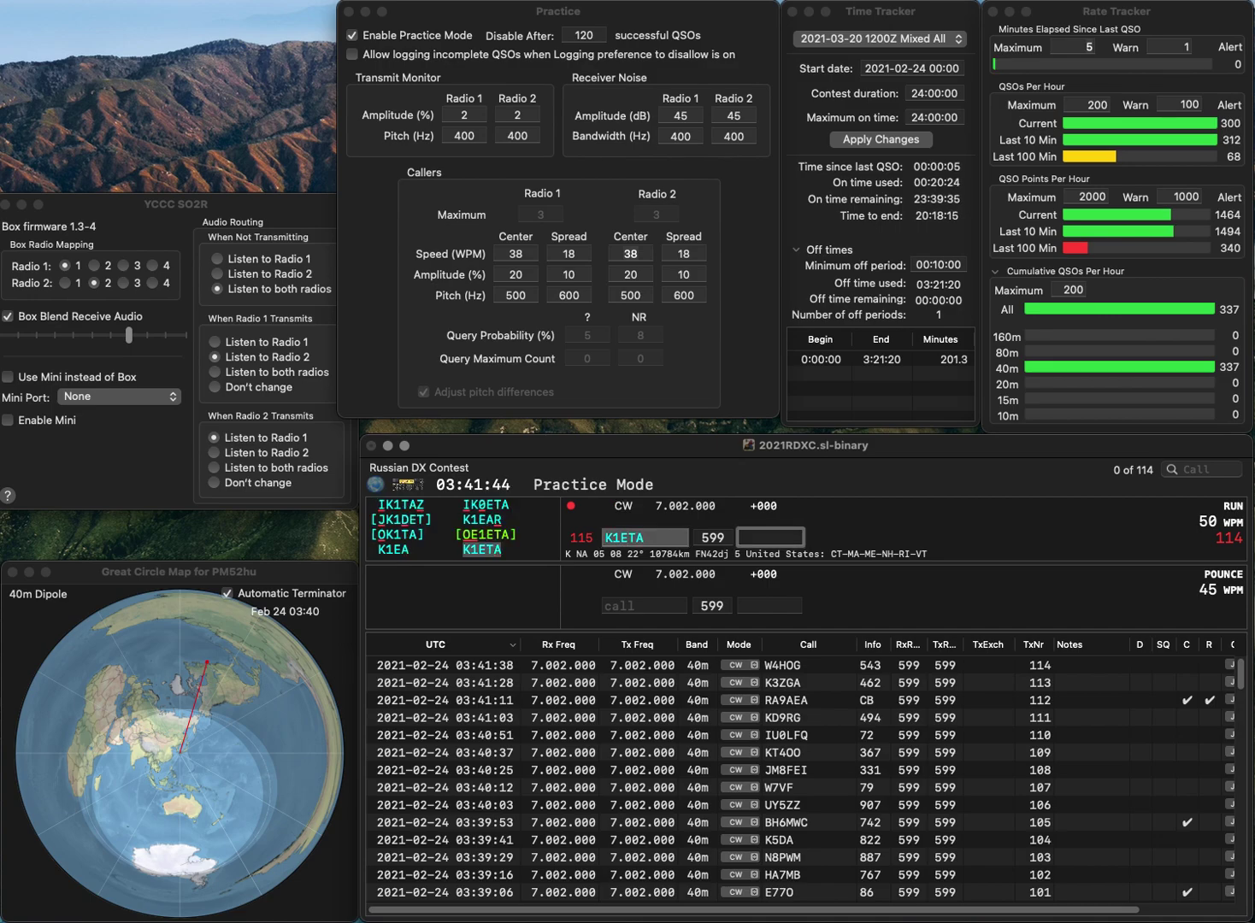
type("63")
key("Return")
type("CO")
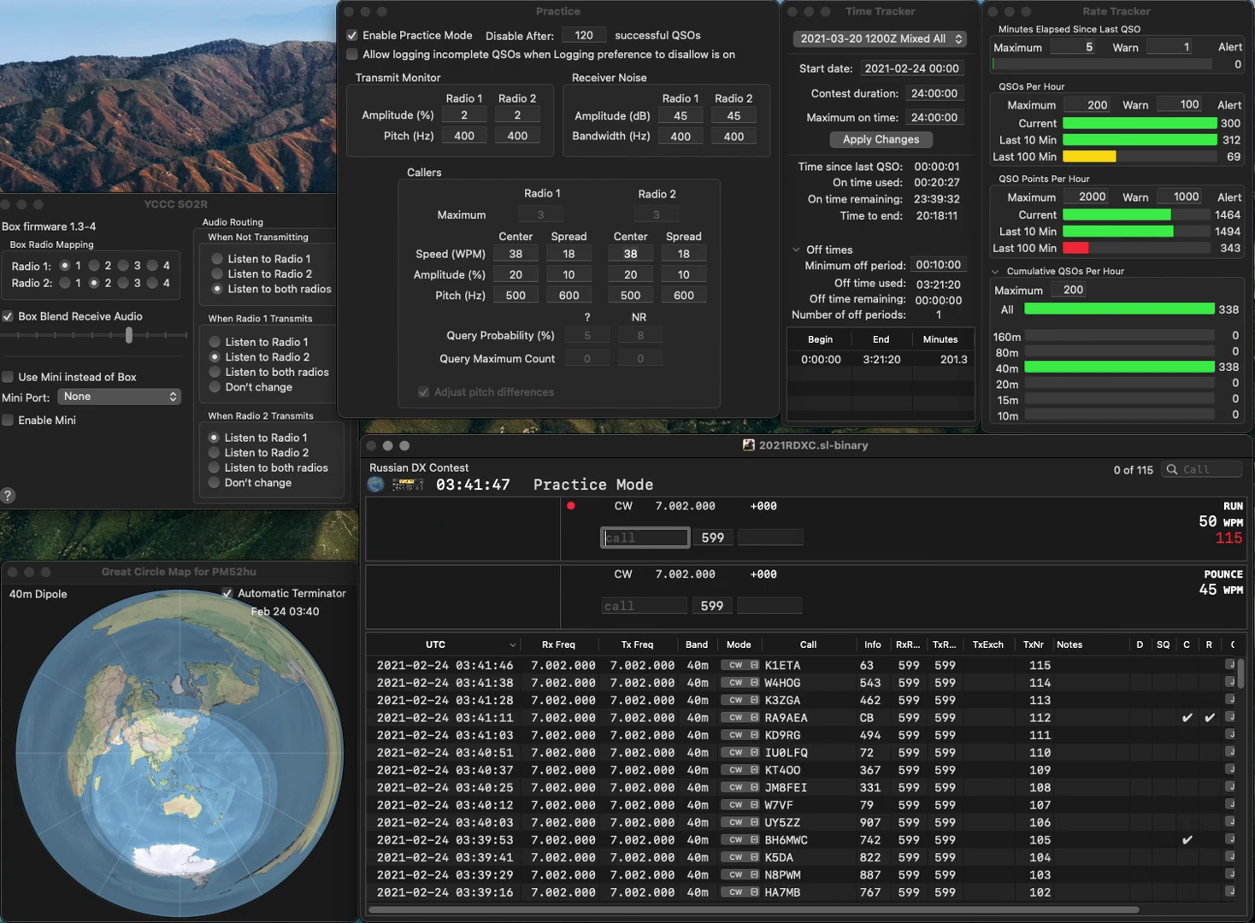
type("8SJ")
key("Return")
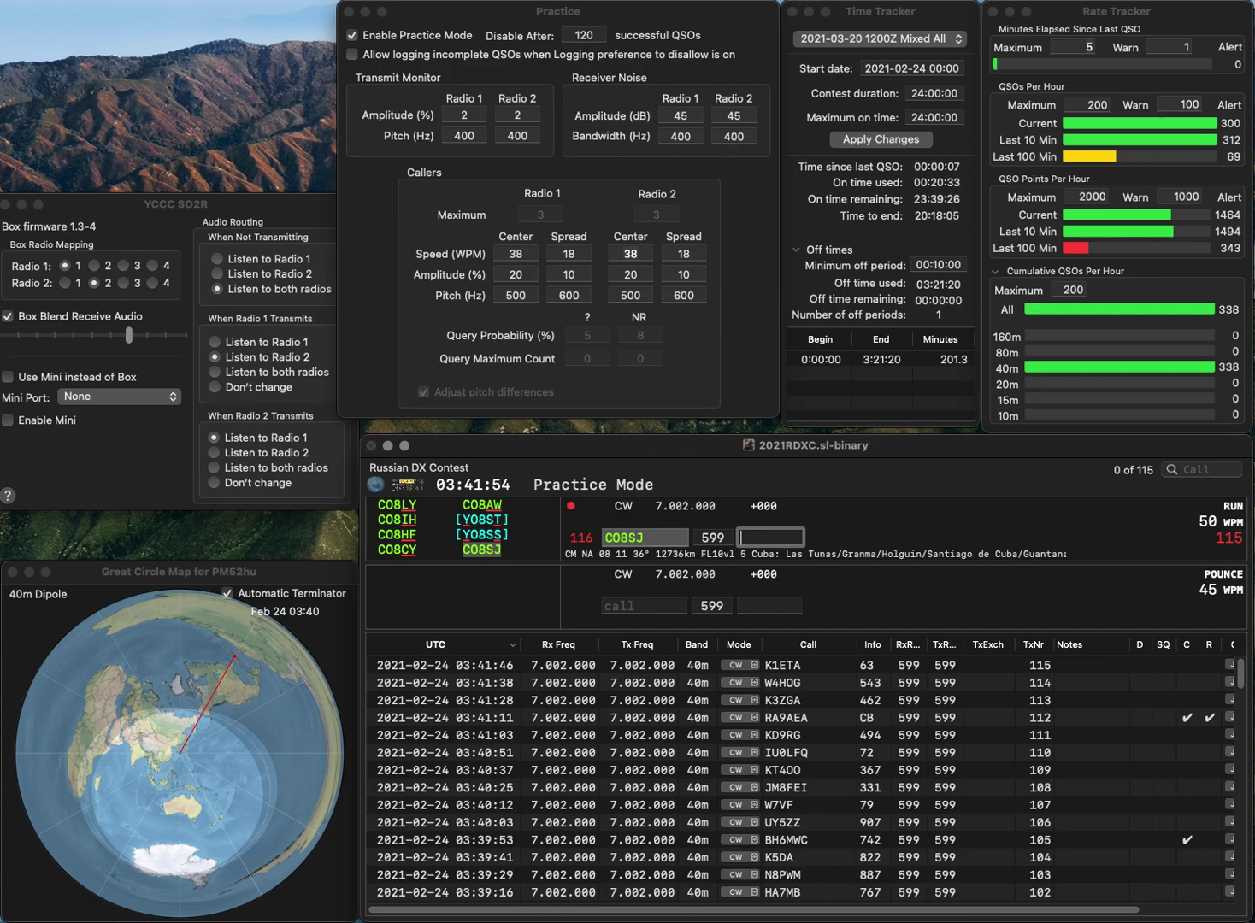
type("38")
key("Return")
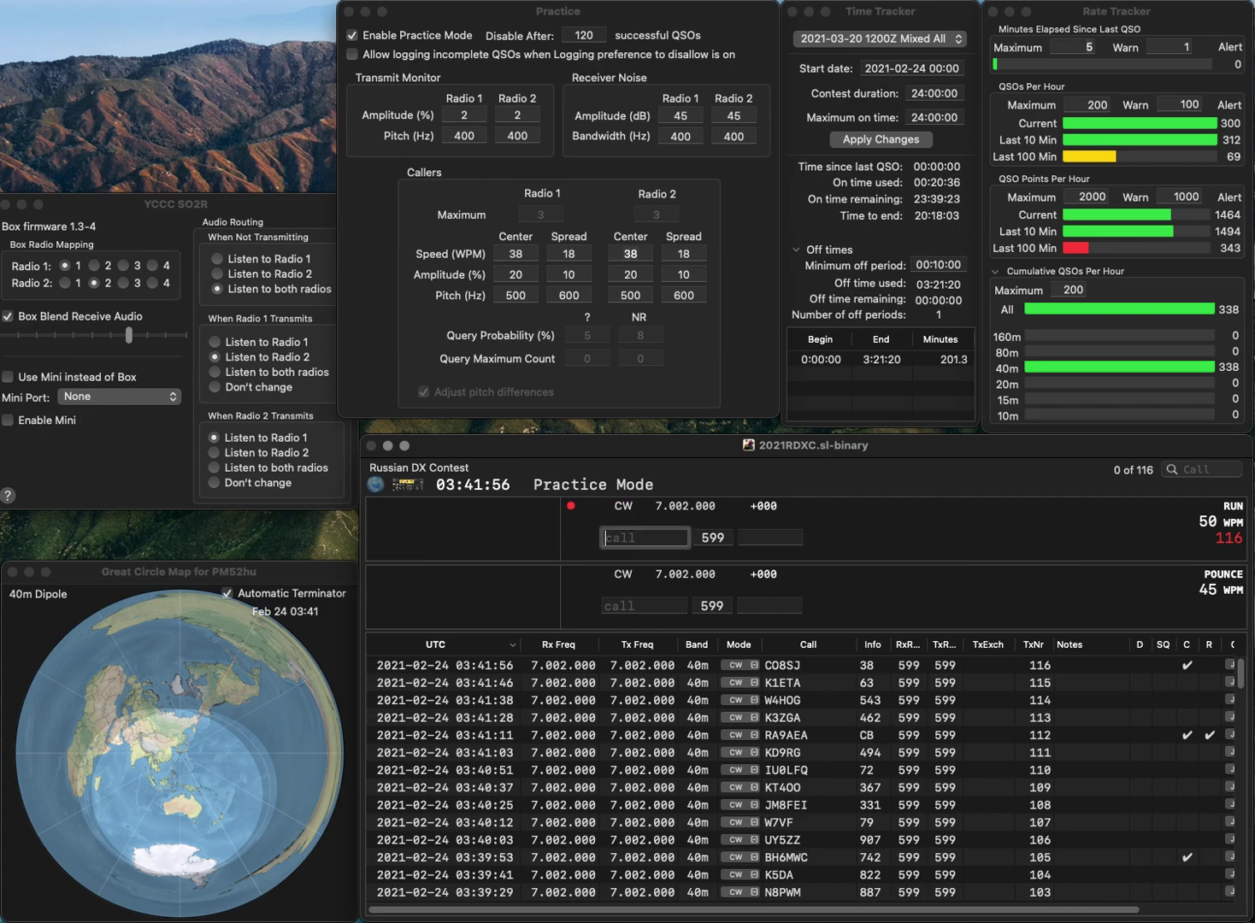
type("N4MTB")
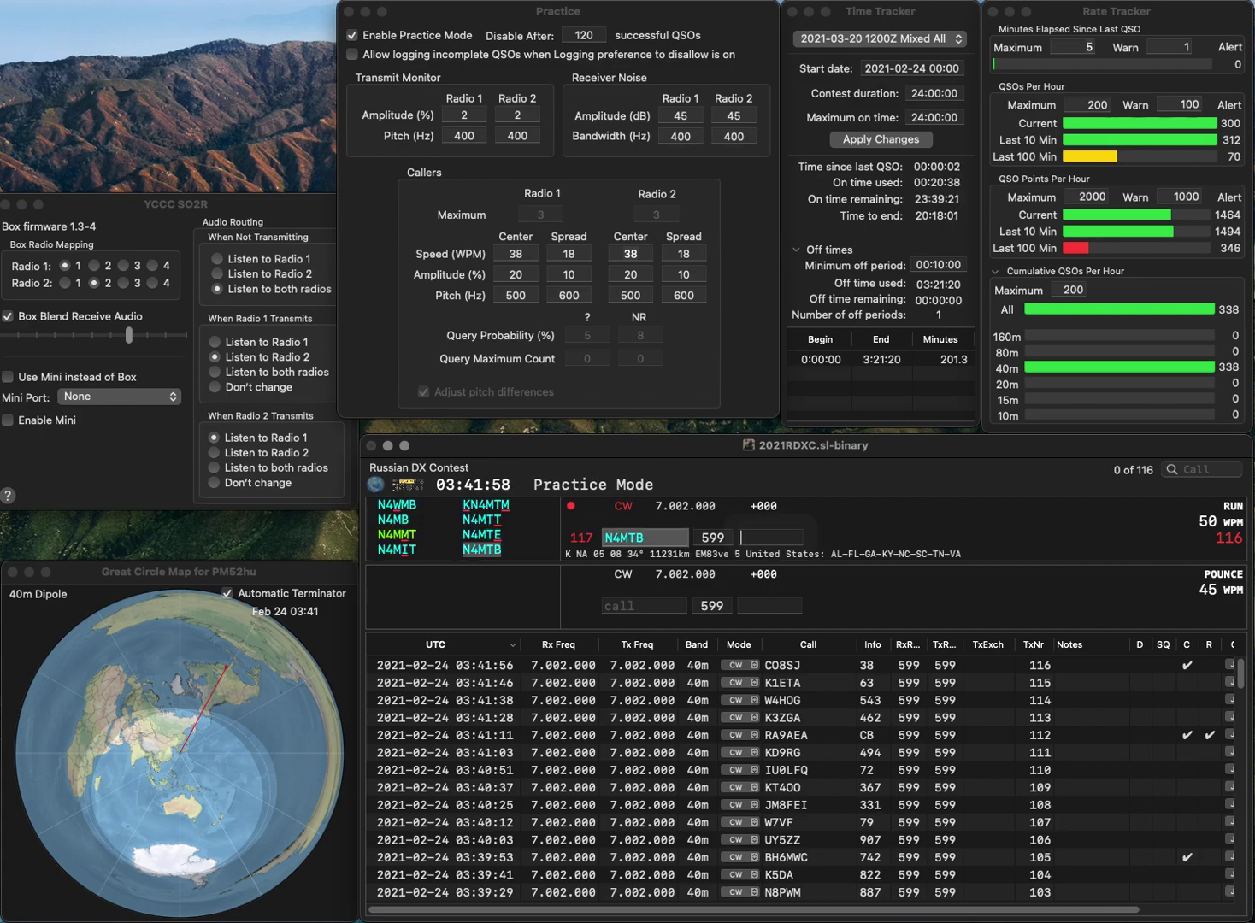
key("space")
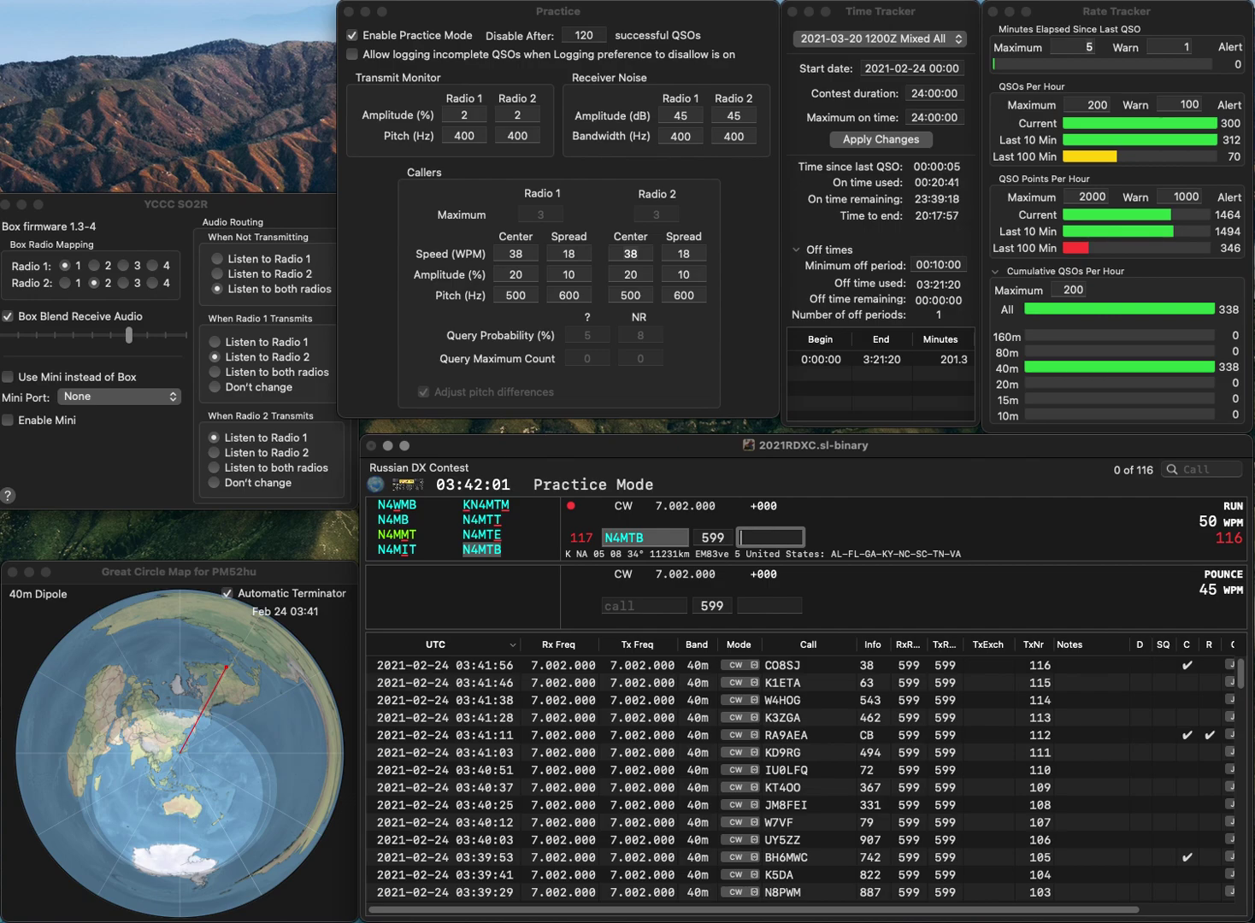
type("234")
key("Return")
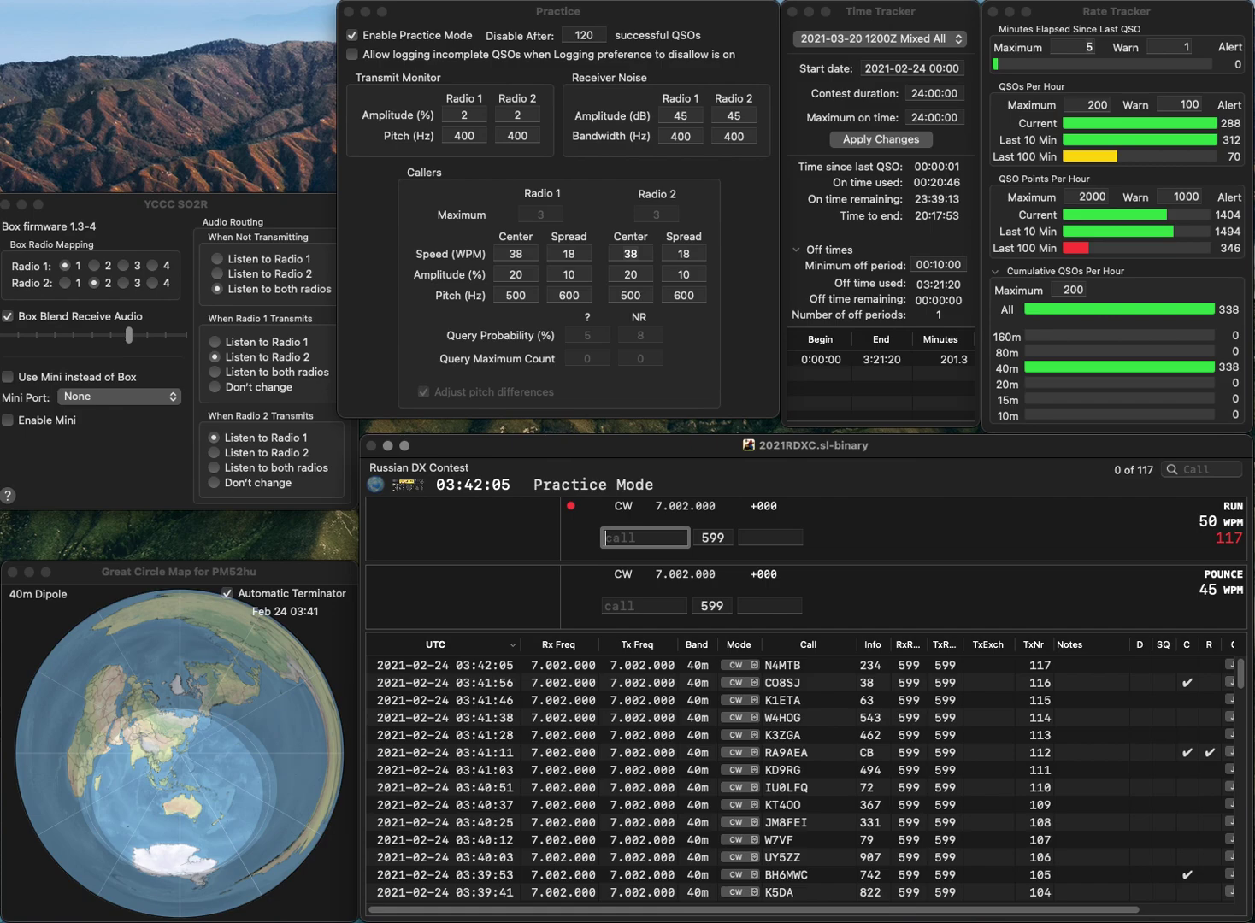
type("M0GMS")
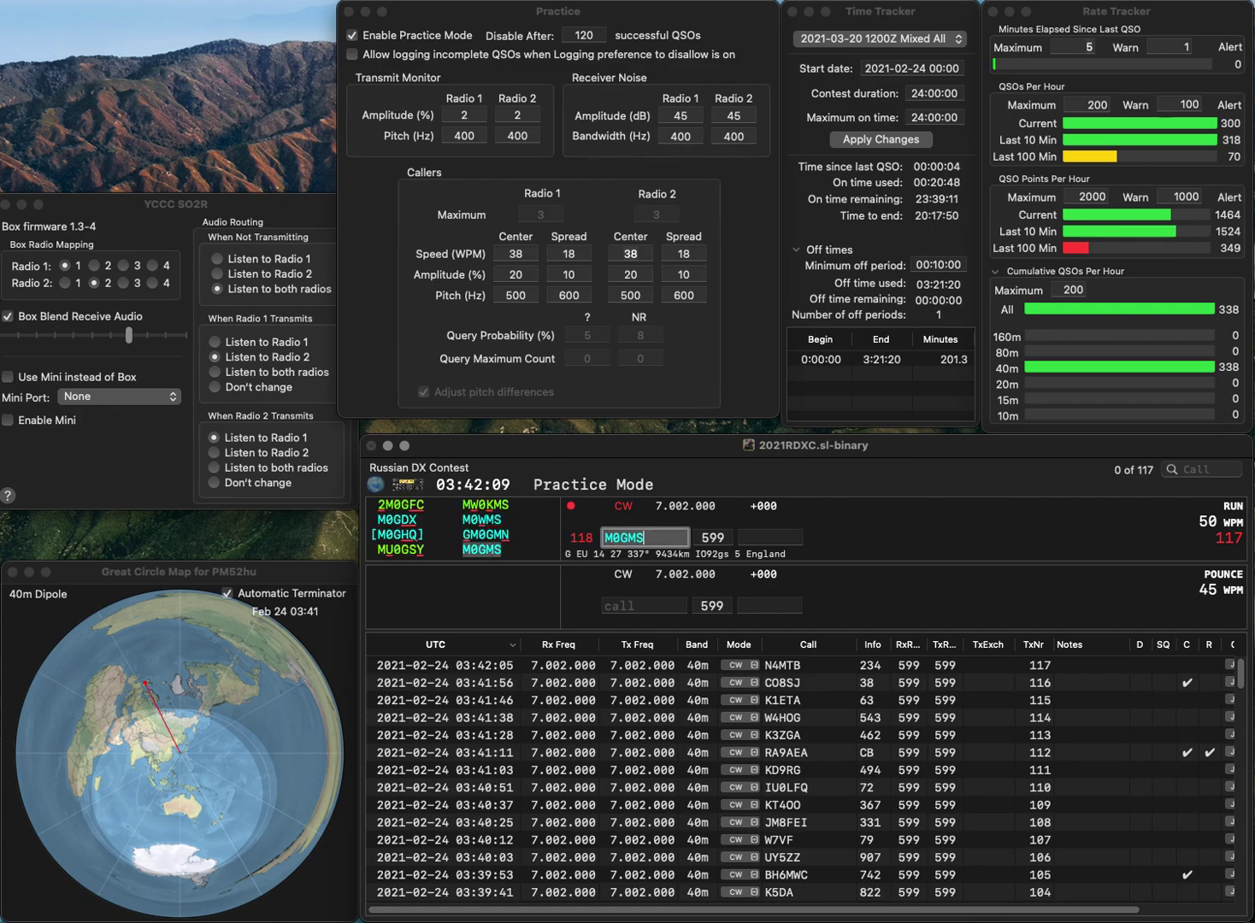
key("Return")
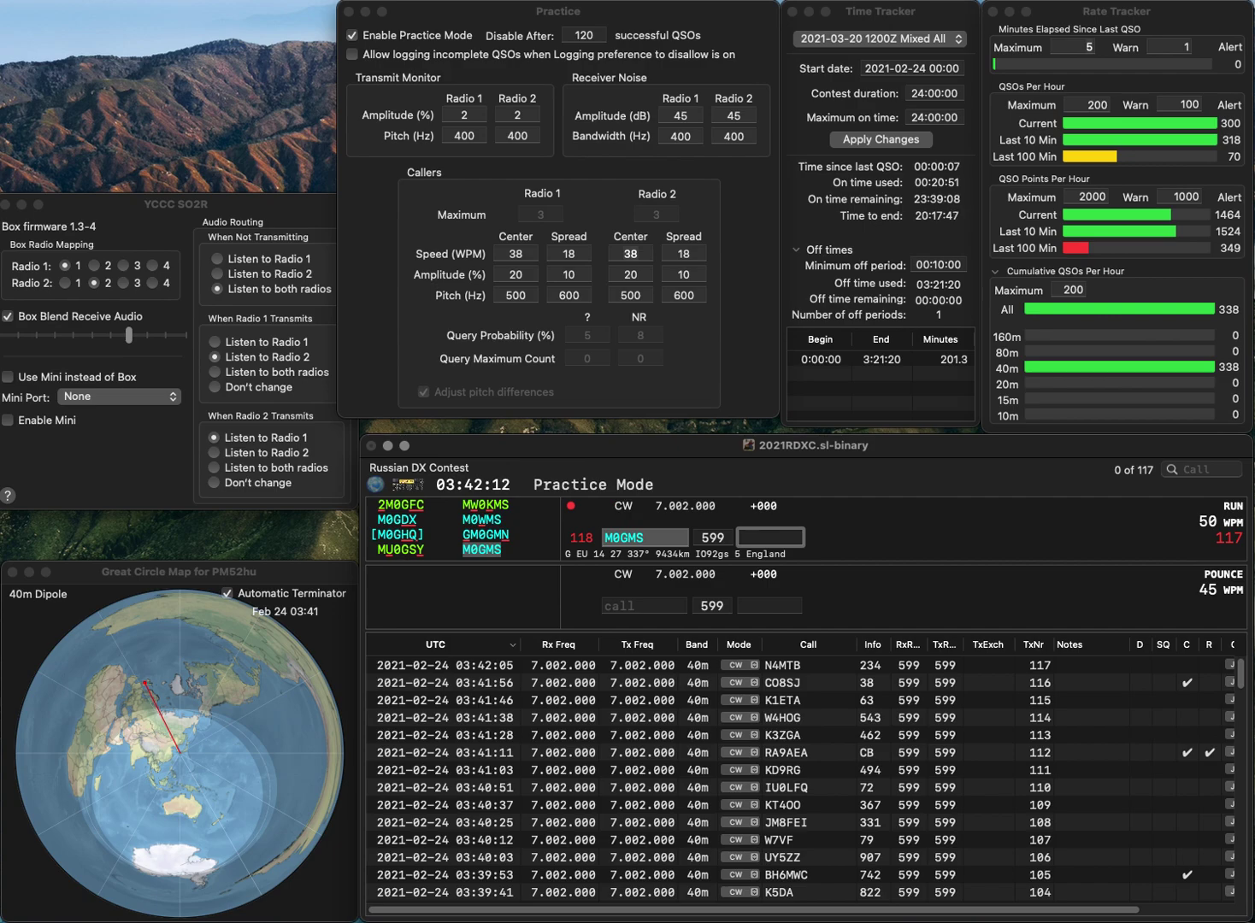
type("377")
key("Return")
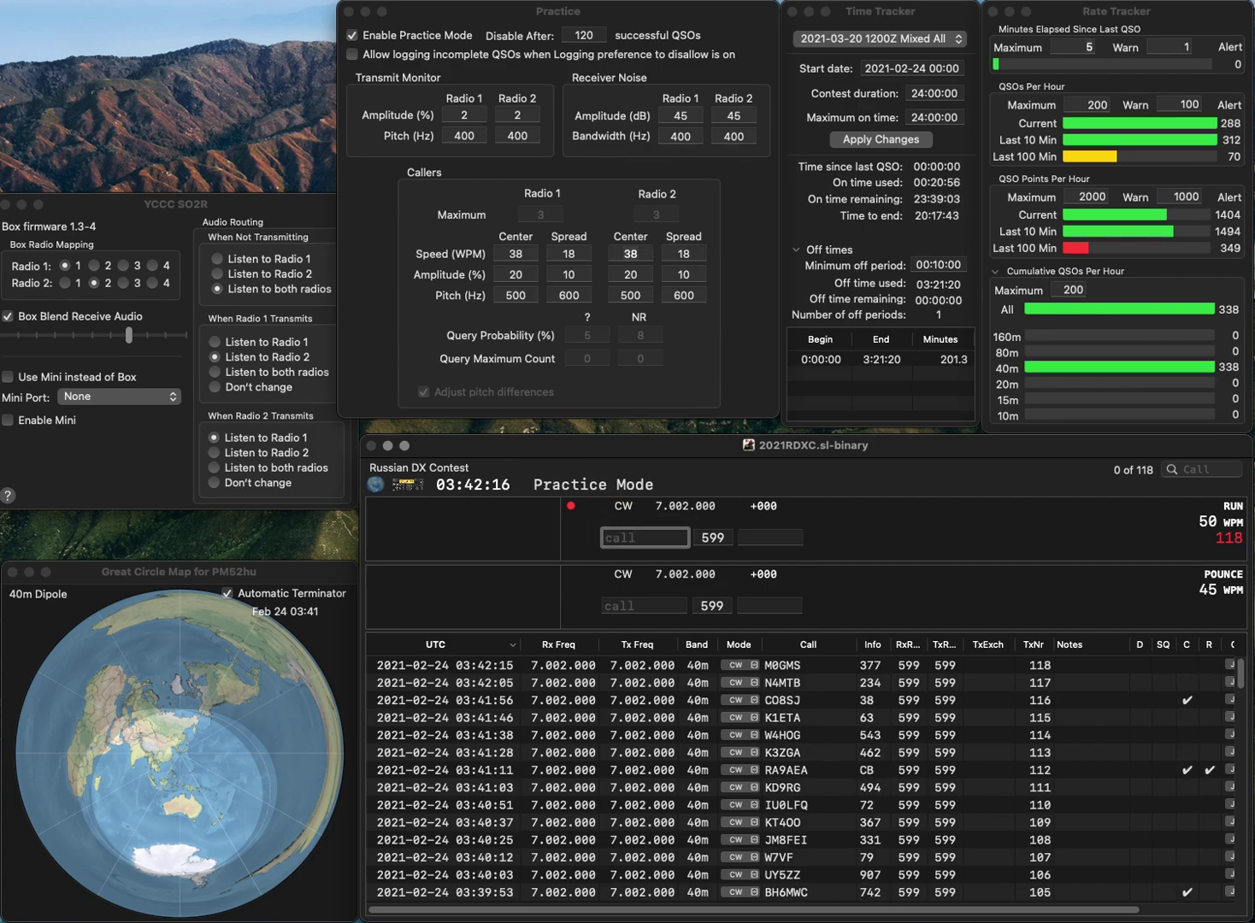
type("KB1IKD")
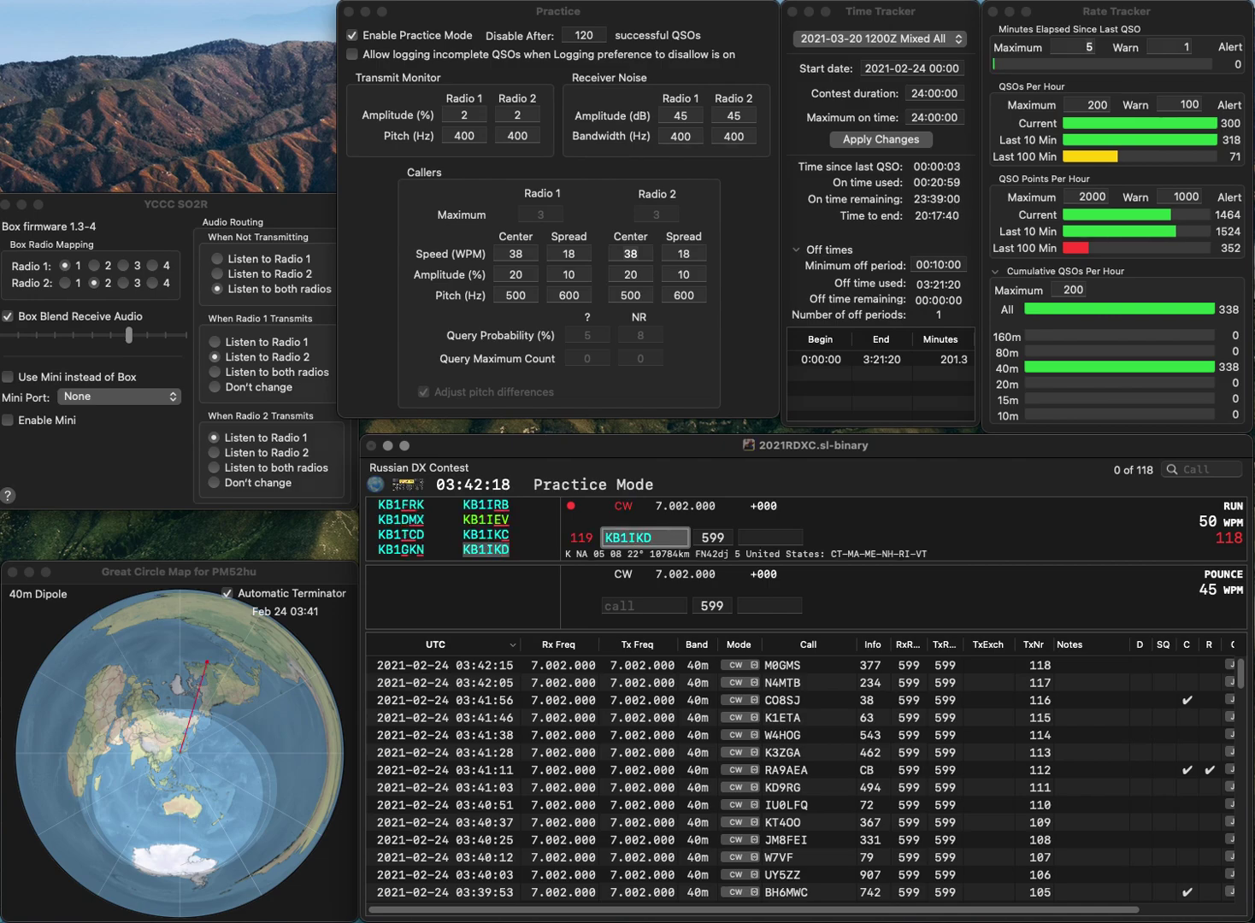
key("space")
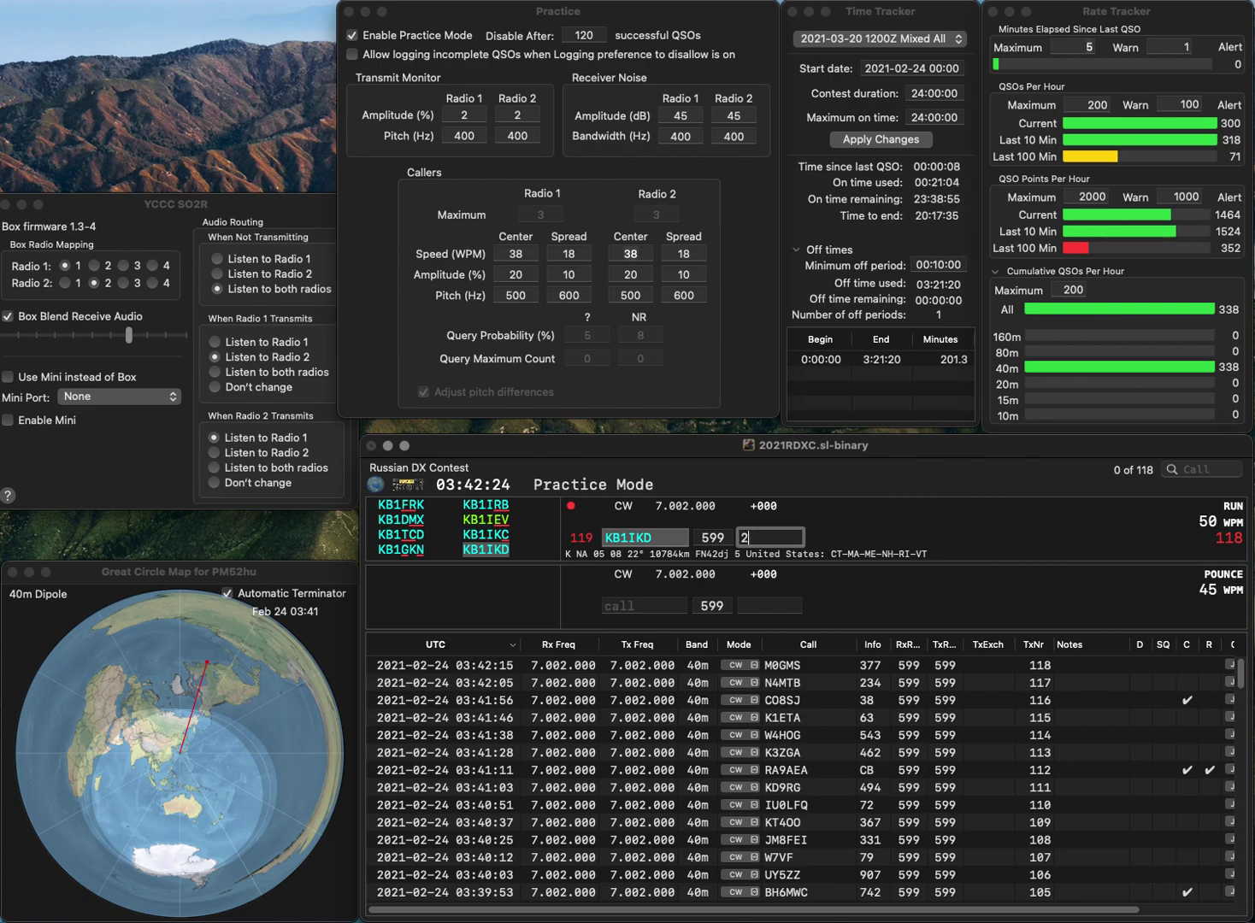
type("7")
key("Return")
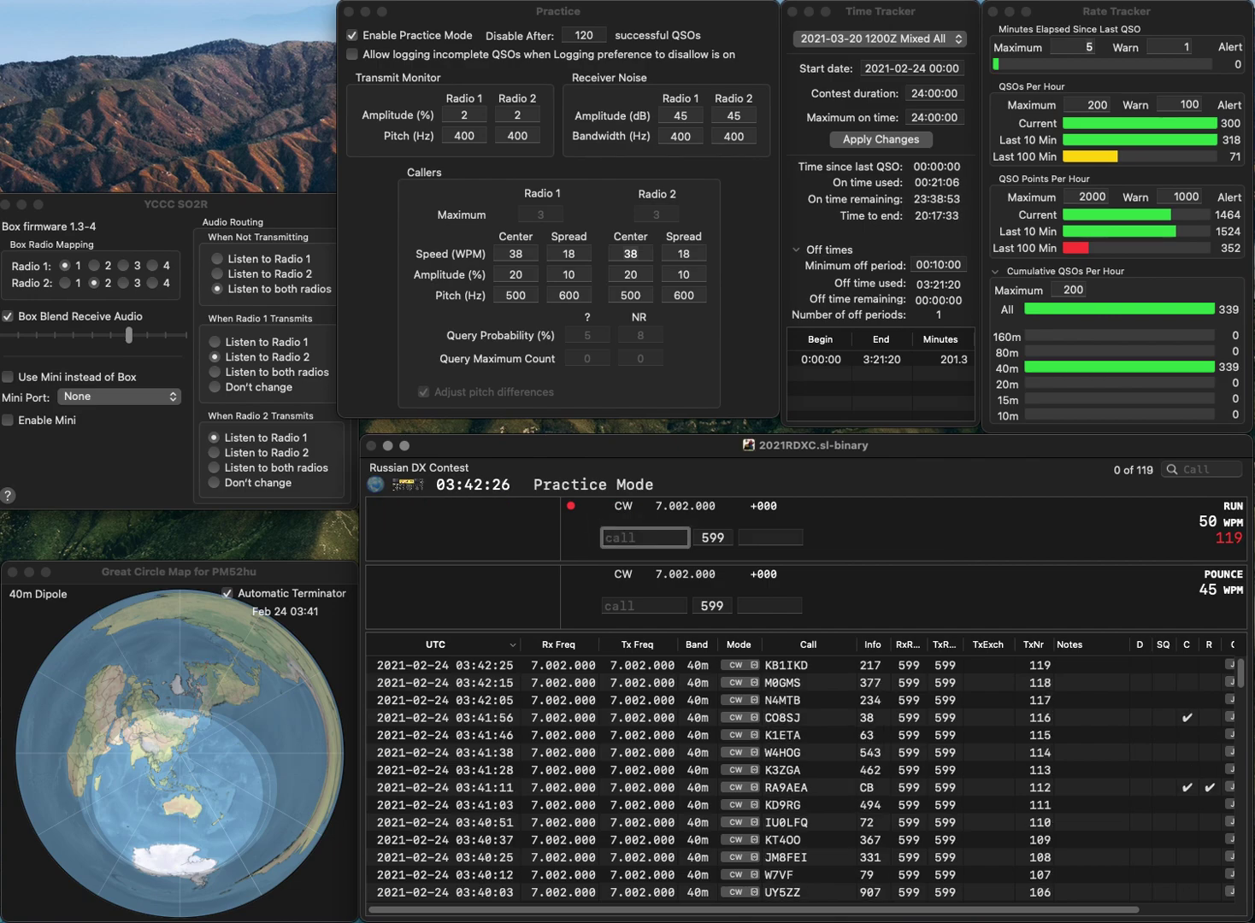
type("XE1")
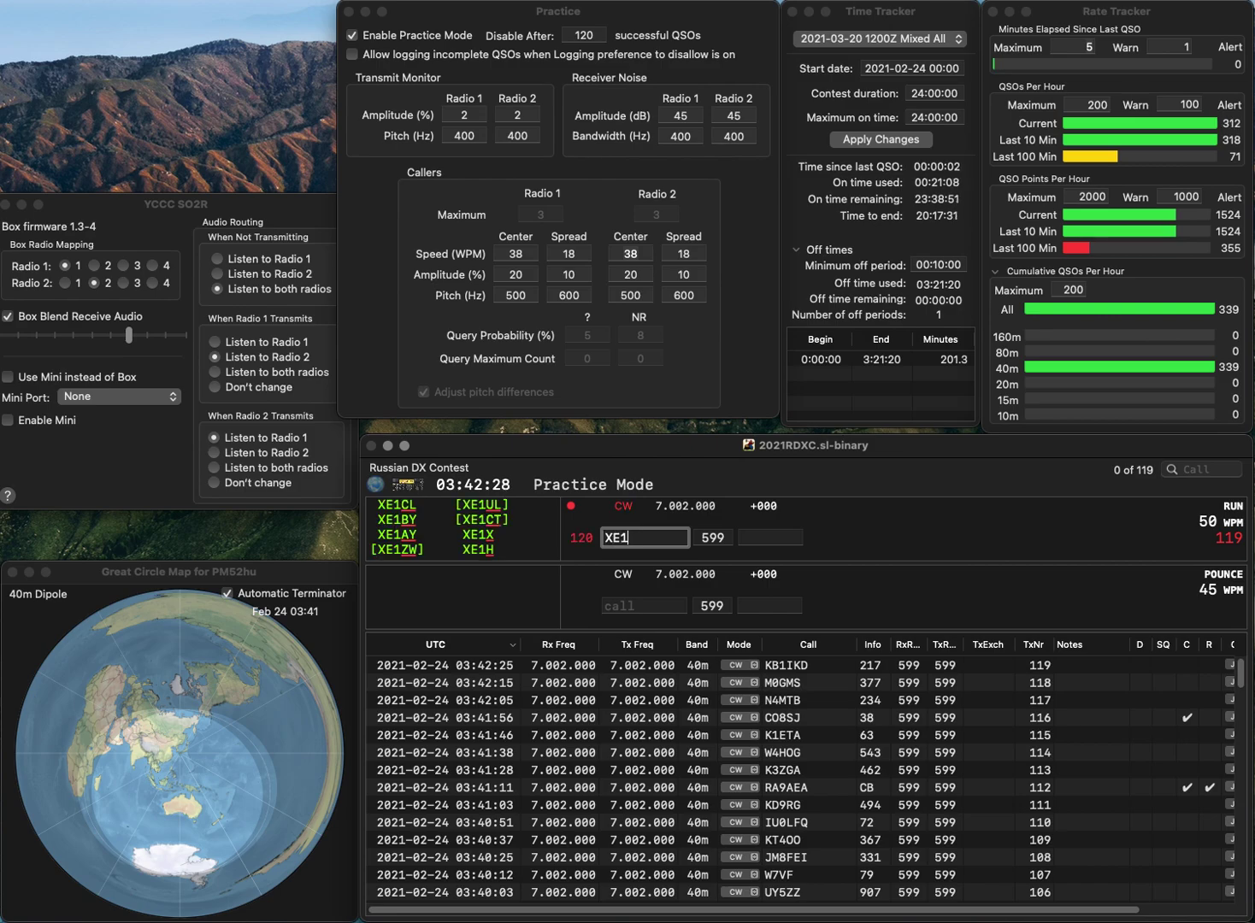
type("BRX")
key("space")
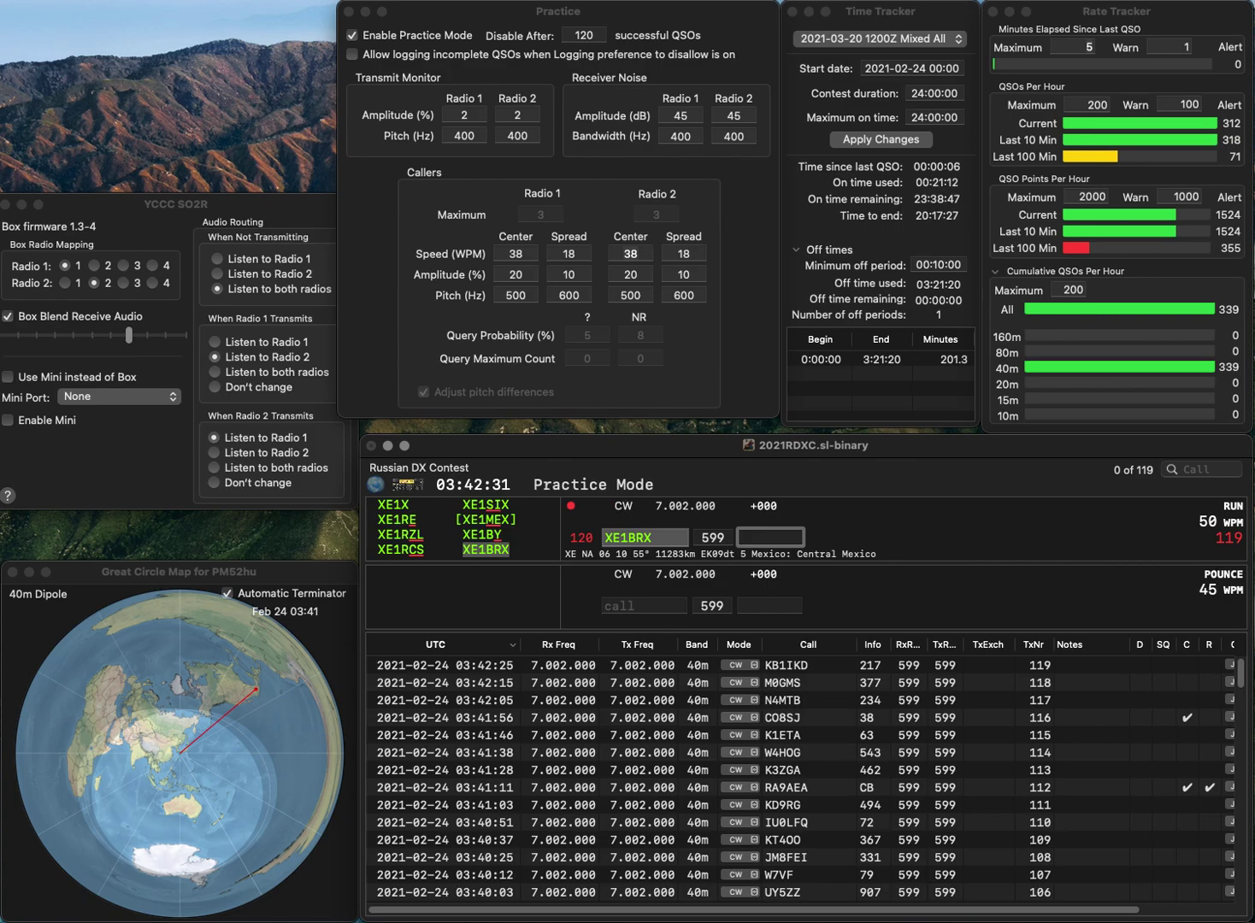
type("898")
key("Return")
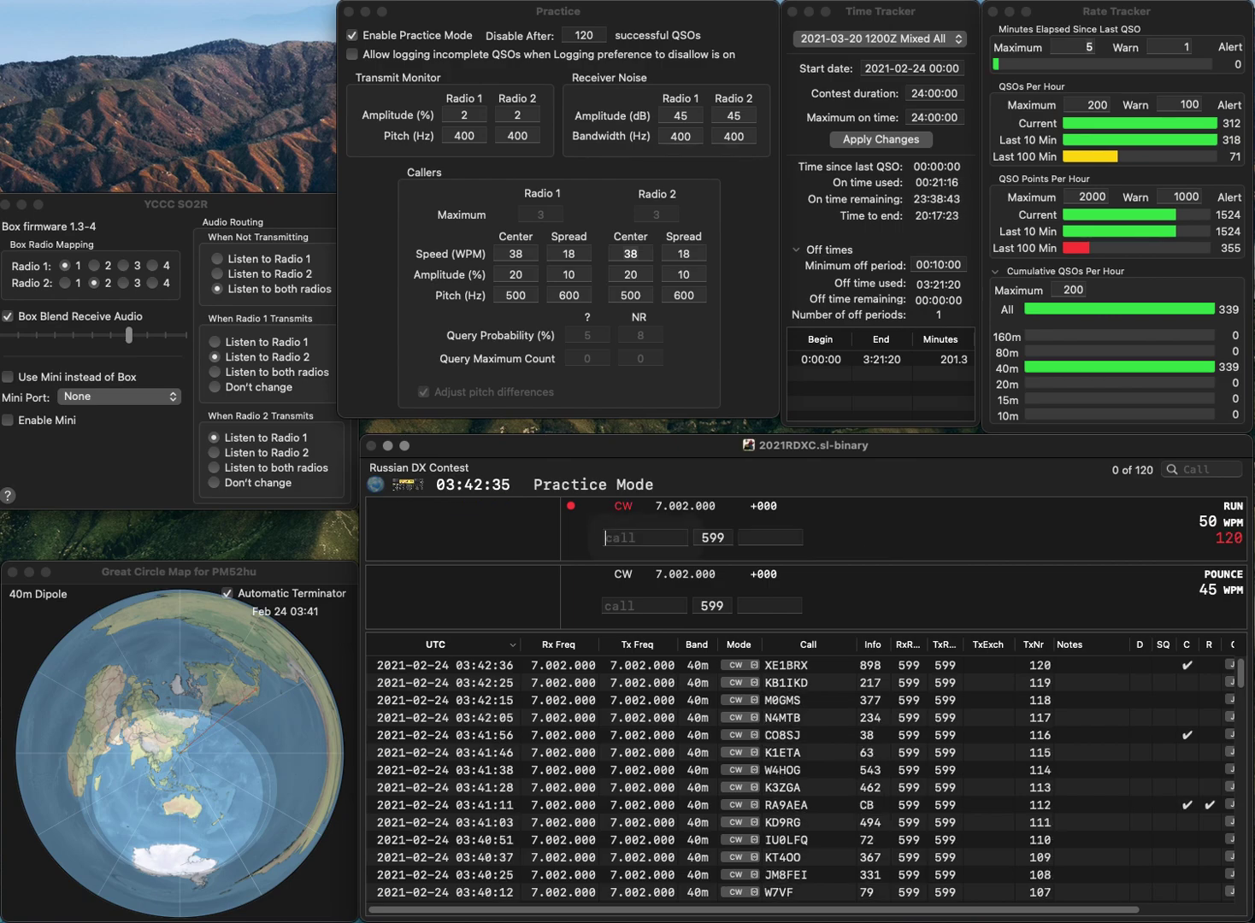